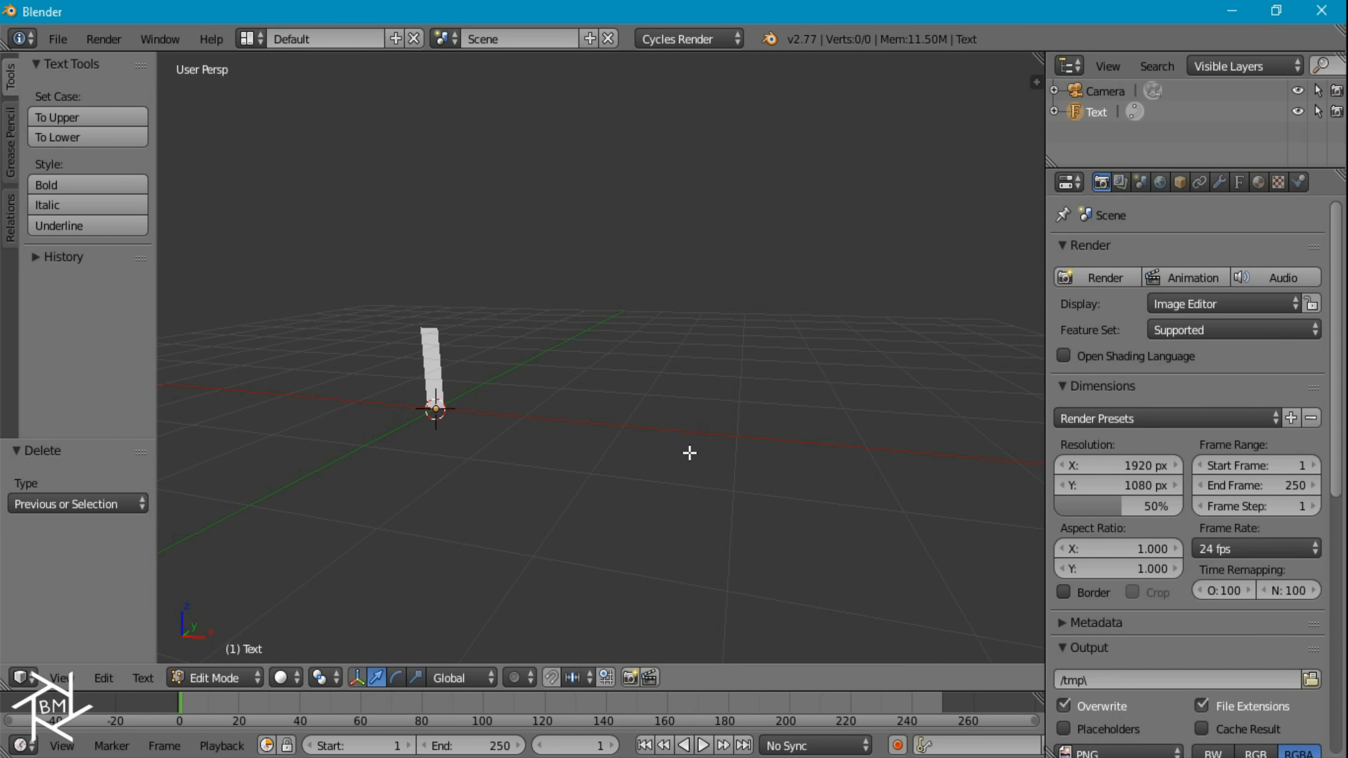
- Enter "DryErase" as the content of the text object and convert it to a mesh
type("DryEras")
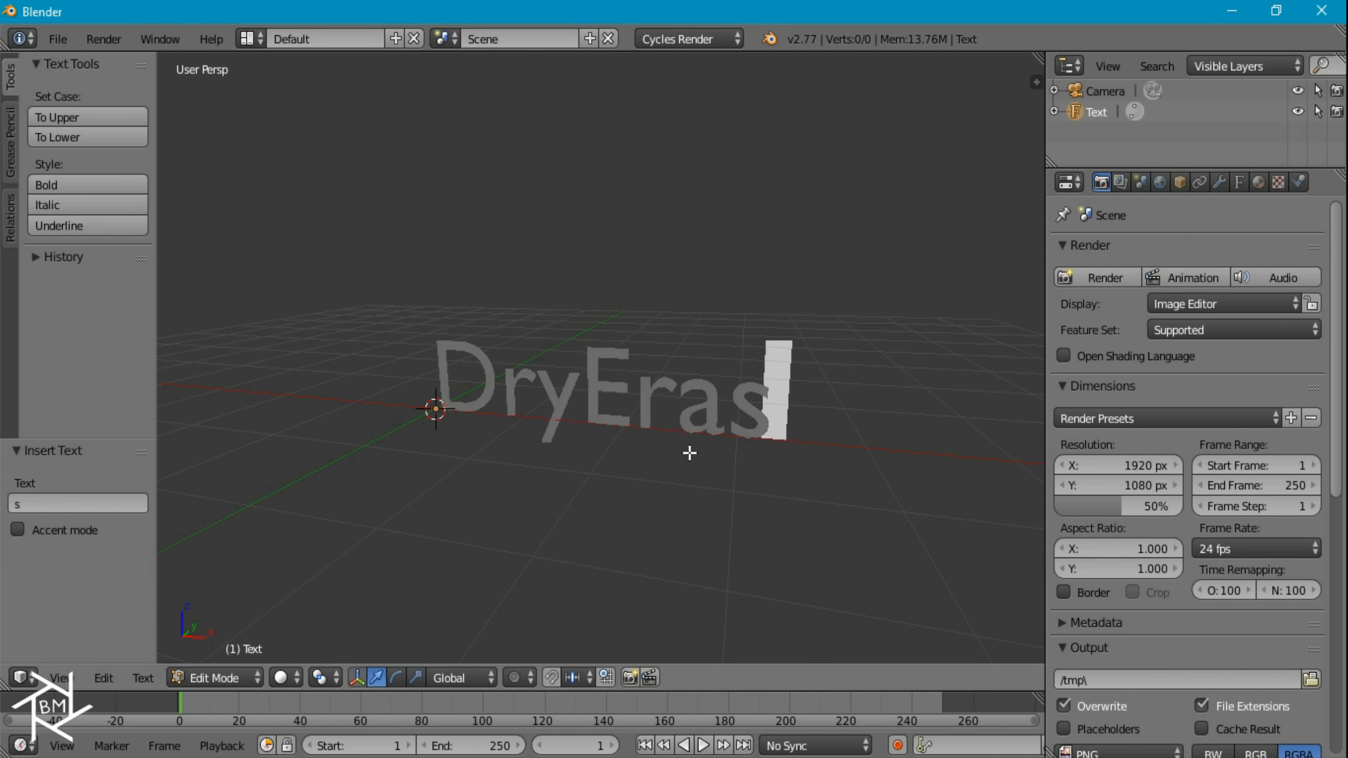
type("e")
key("Tab")
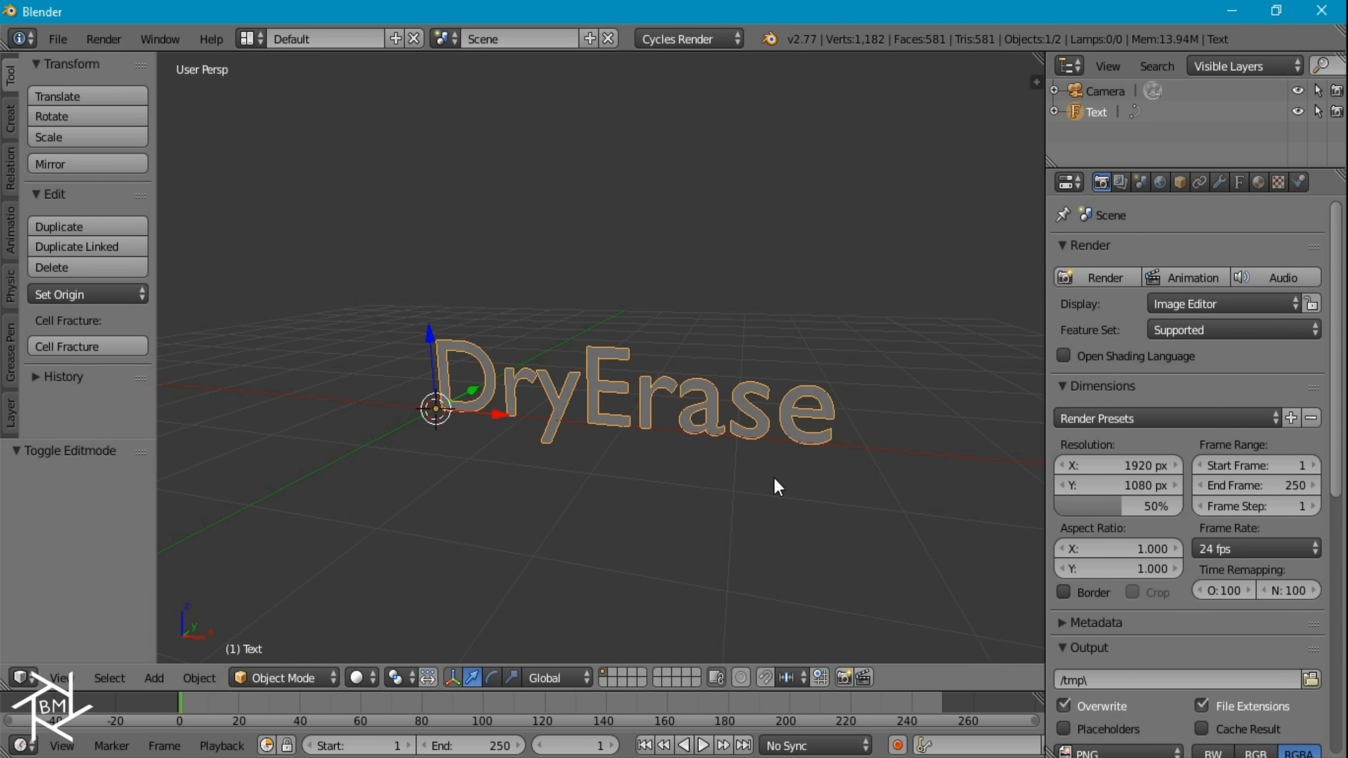
key("alt+c")
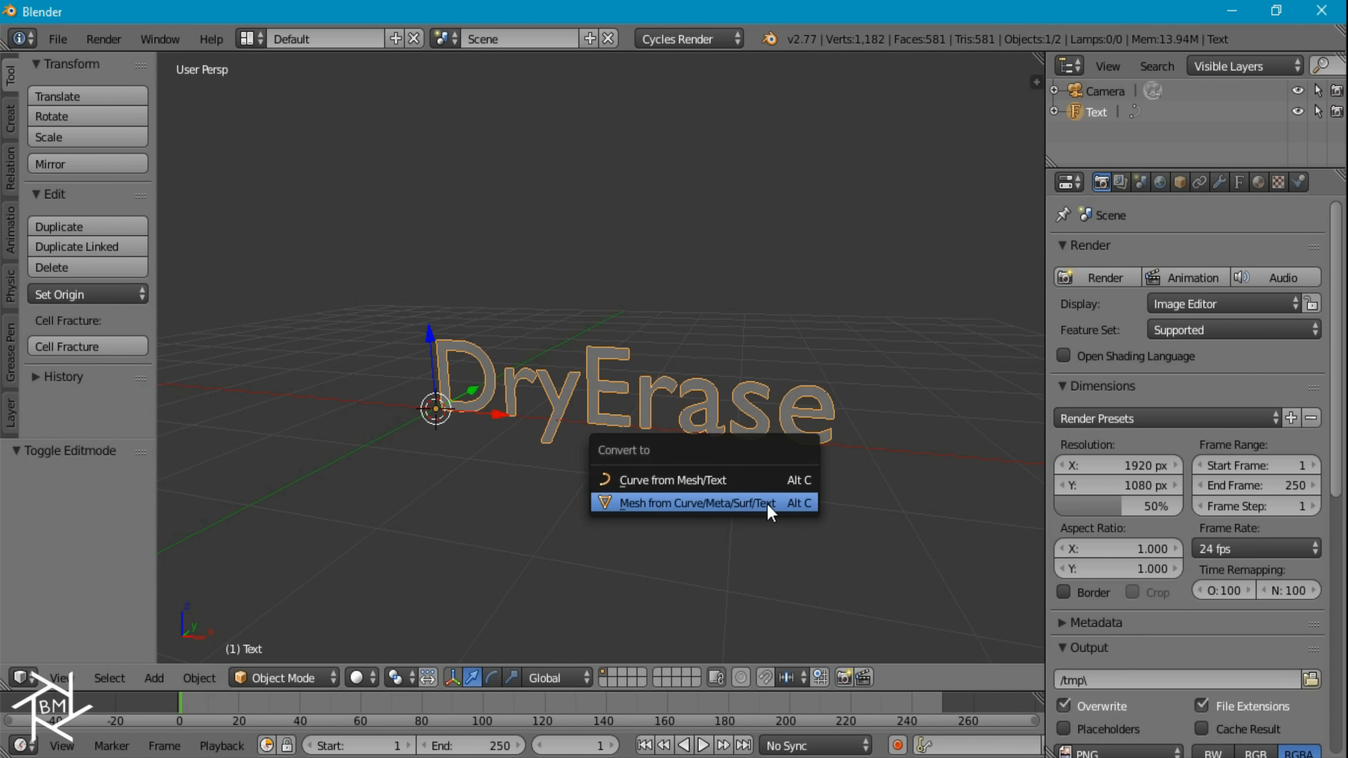
left_click(773, 504)
- Extrude the entire flat DryErase lettering by about 0.136 along its normal to give it depth
middle_click_drag(910, 414, 851, 465)
key("Tab")
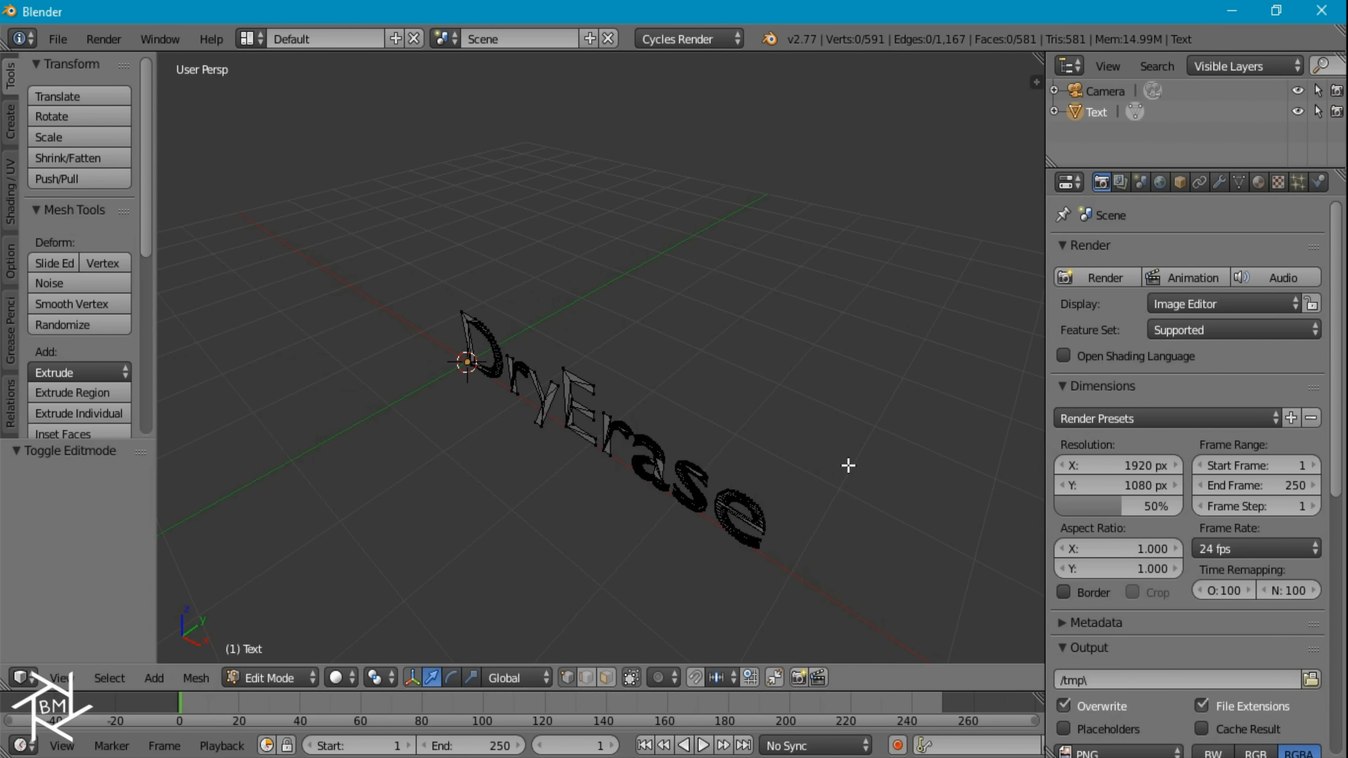
key("a")
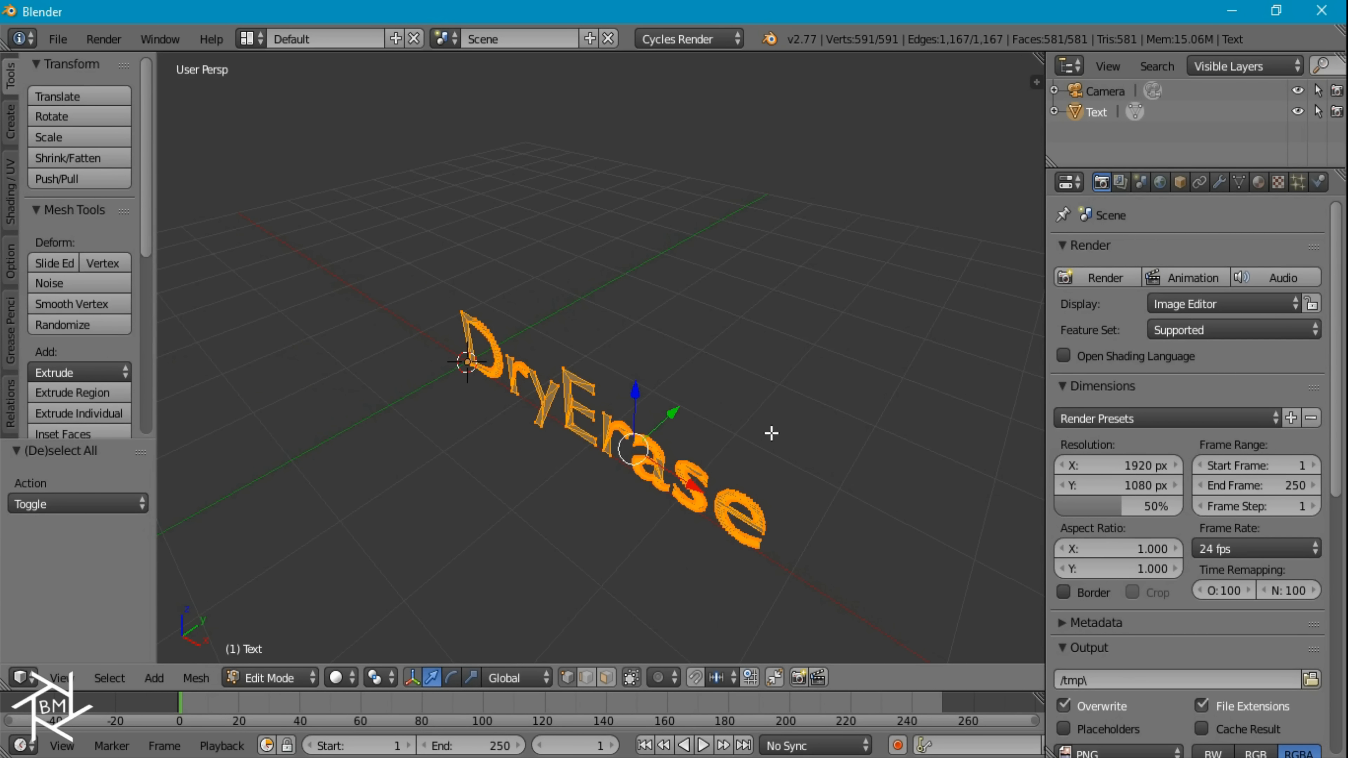
key("e")
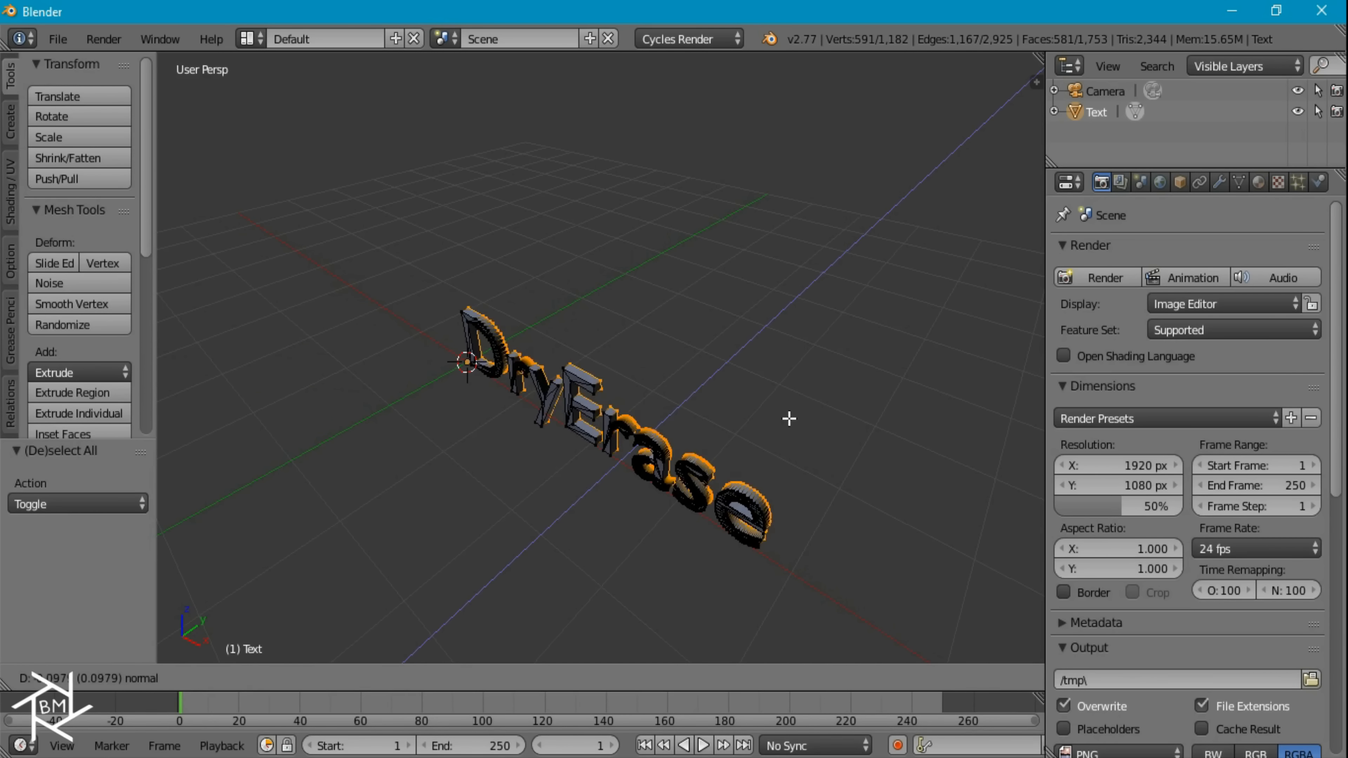
left_click(788, 416)
middle_click_drag(820, 472, 836, 444)
scroll(836, 444, "up", 3)
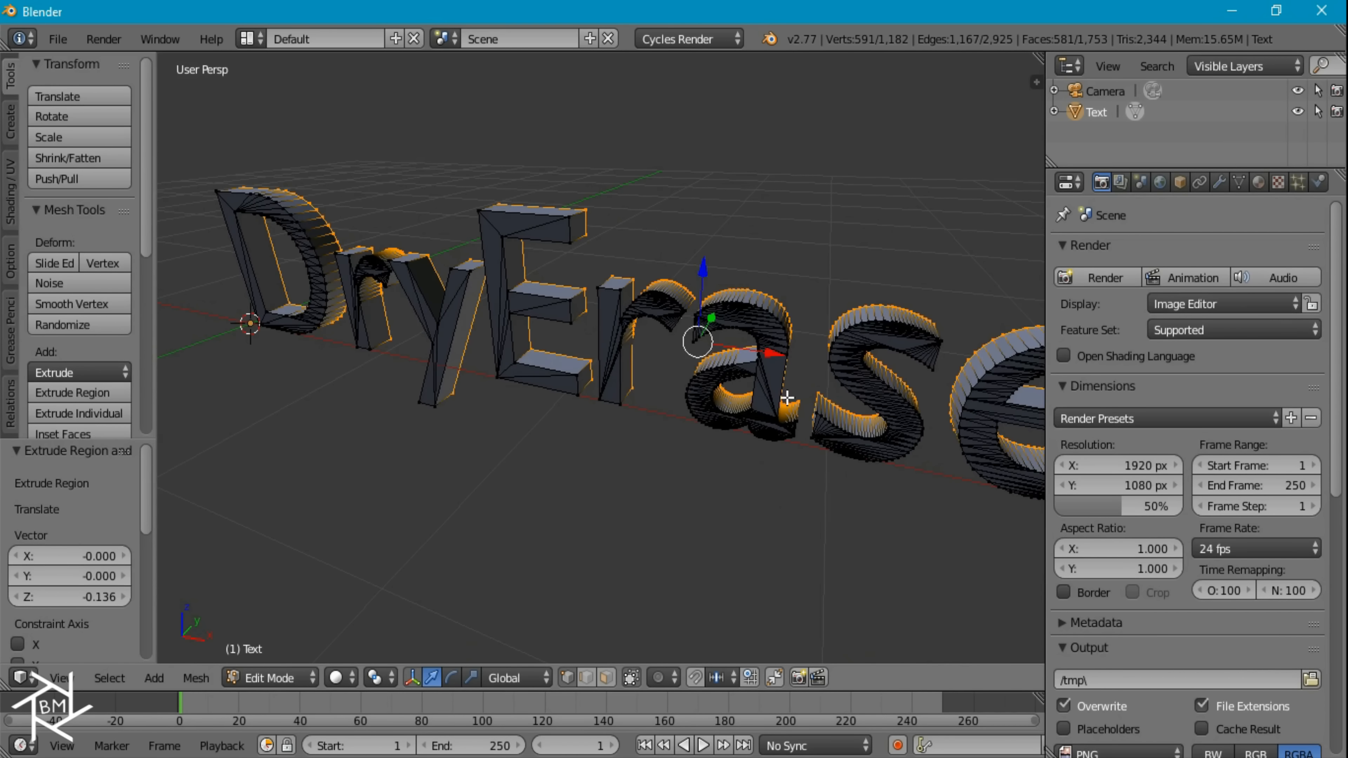
scroll(787, 398, "down", 2)
scroll(737, 404, "down", 1)
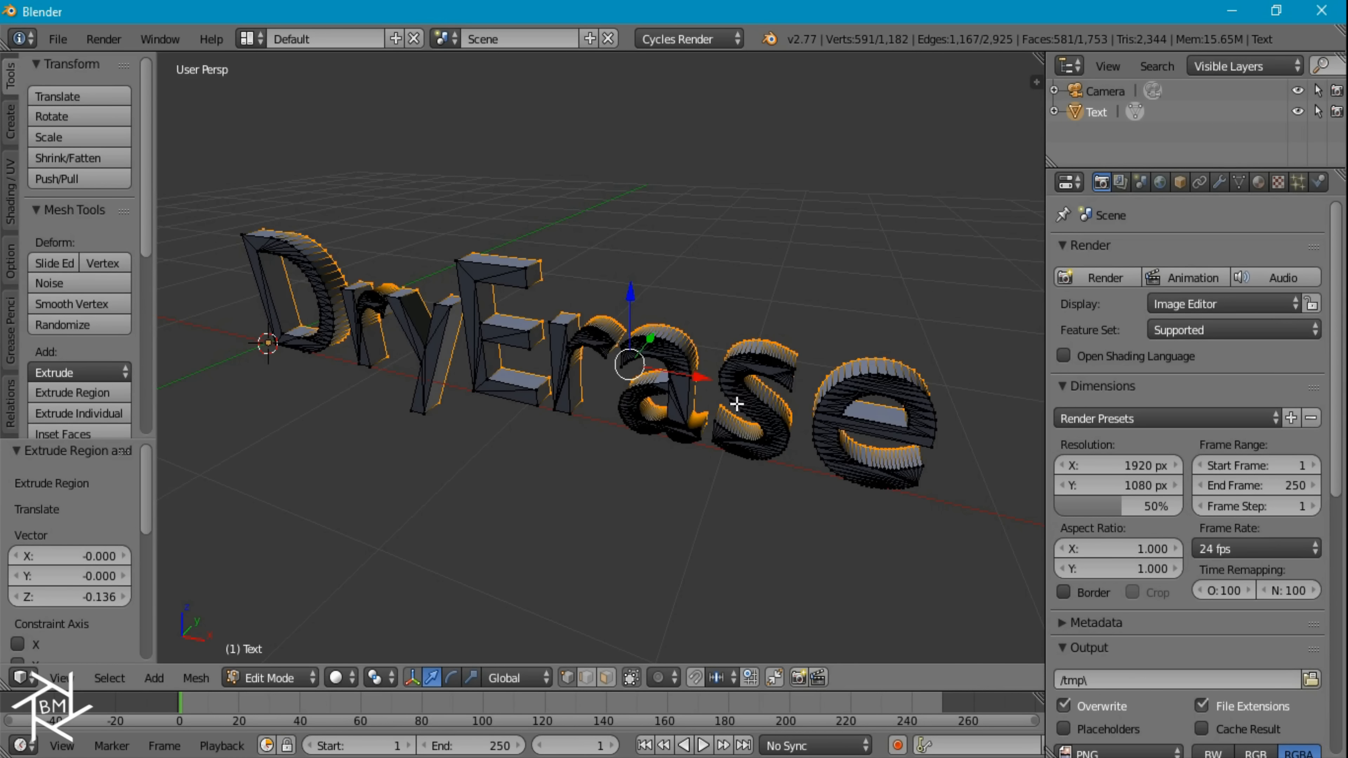
- Flip the normals of all faces of the extruded lettering and return to Object Mode
key("a")
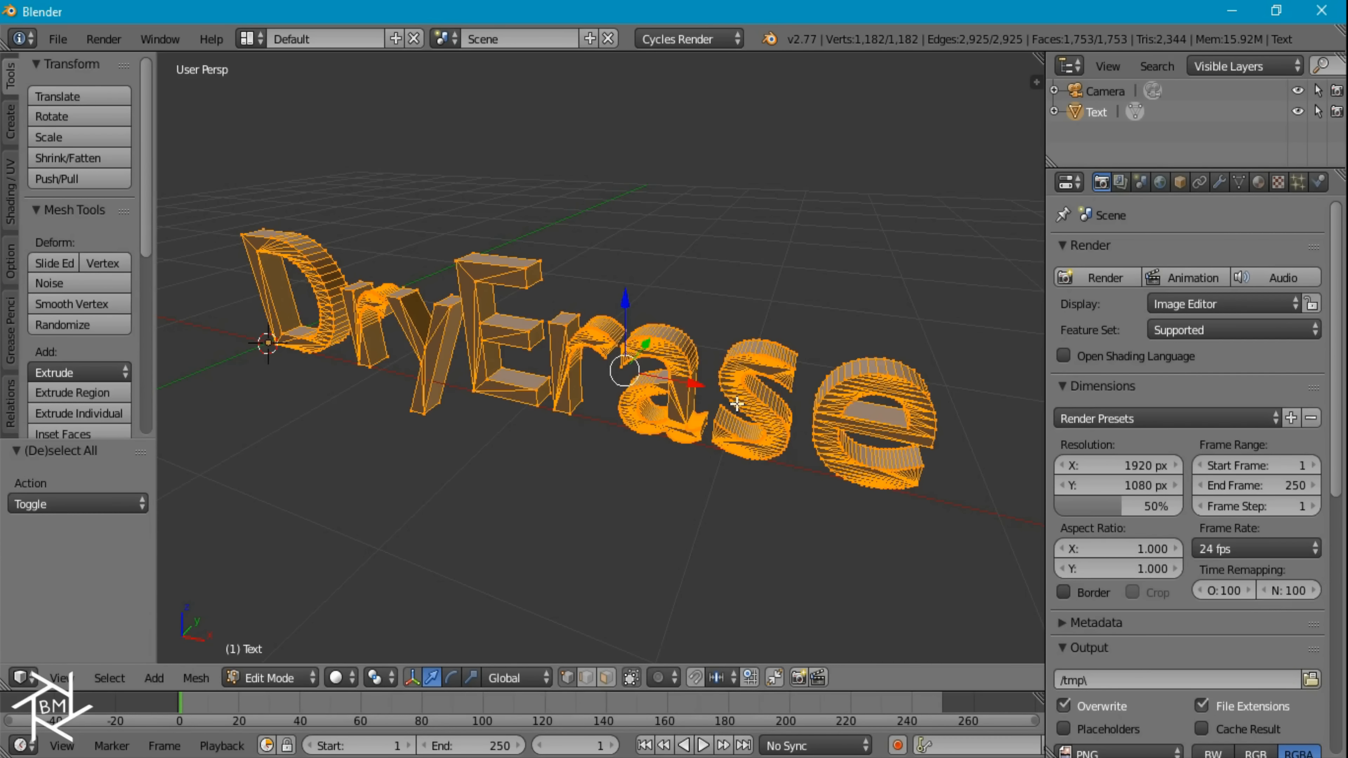
key("w")
left_click(714, 432)
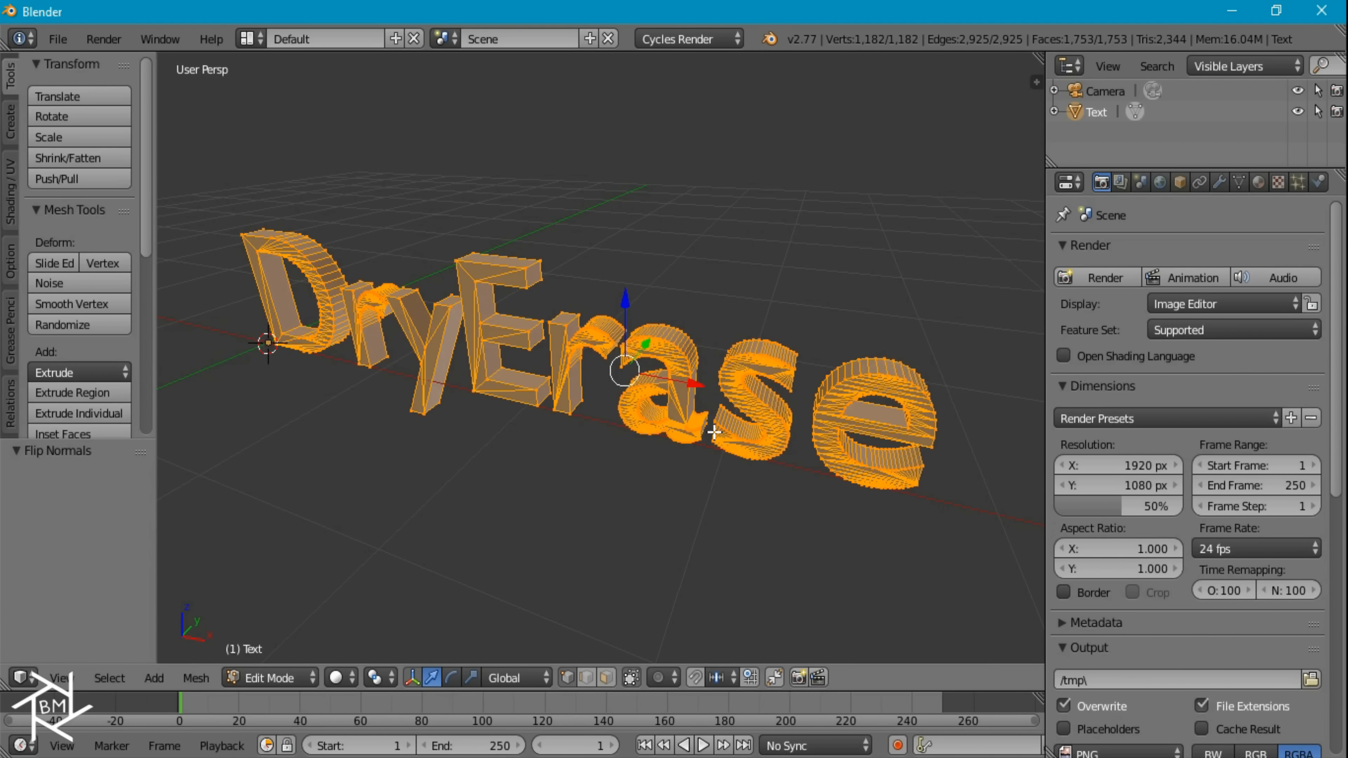
middle_click_drag(659, 453, 749, 437)
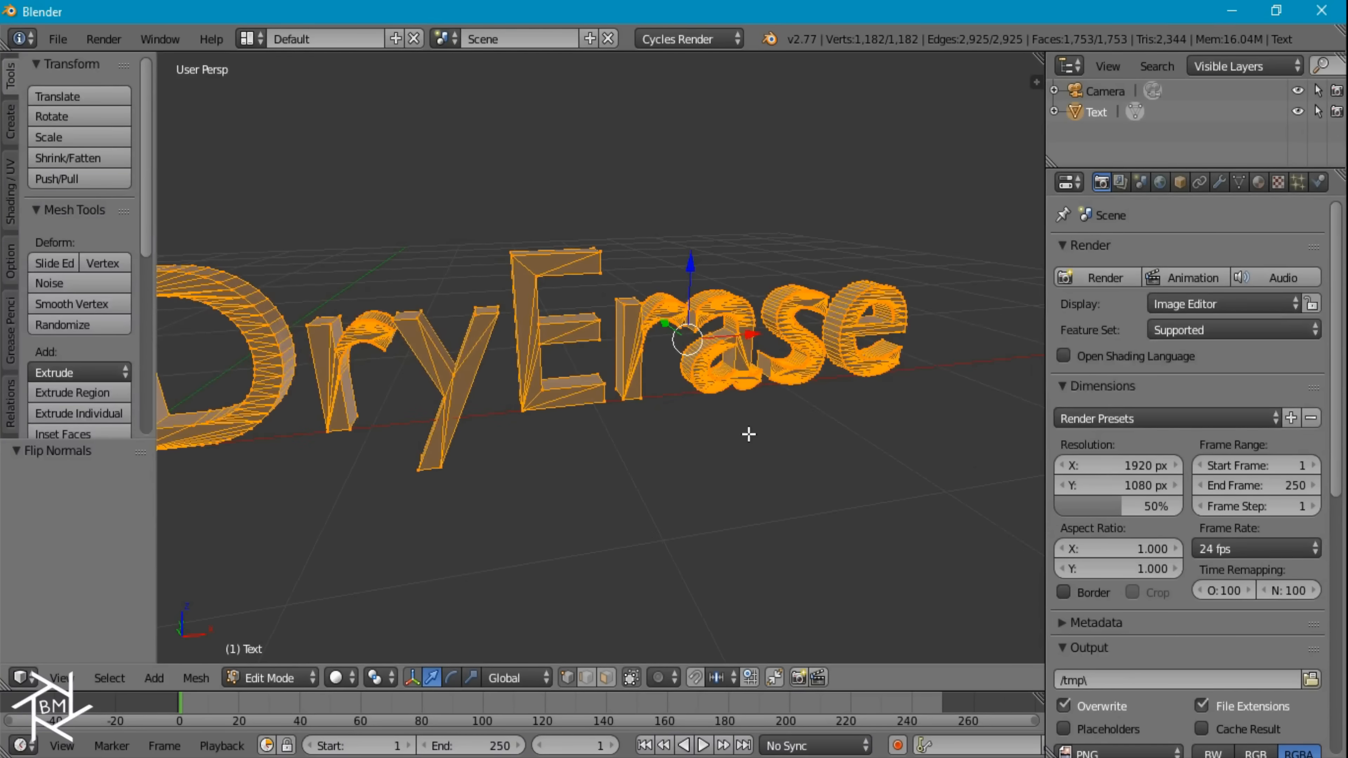
scroll(755, 430, "down", 2)
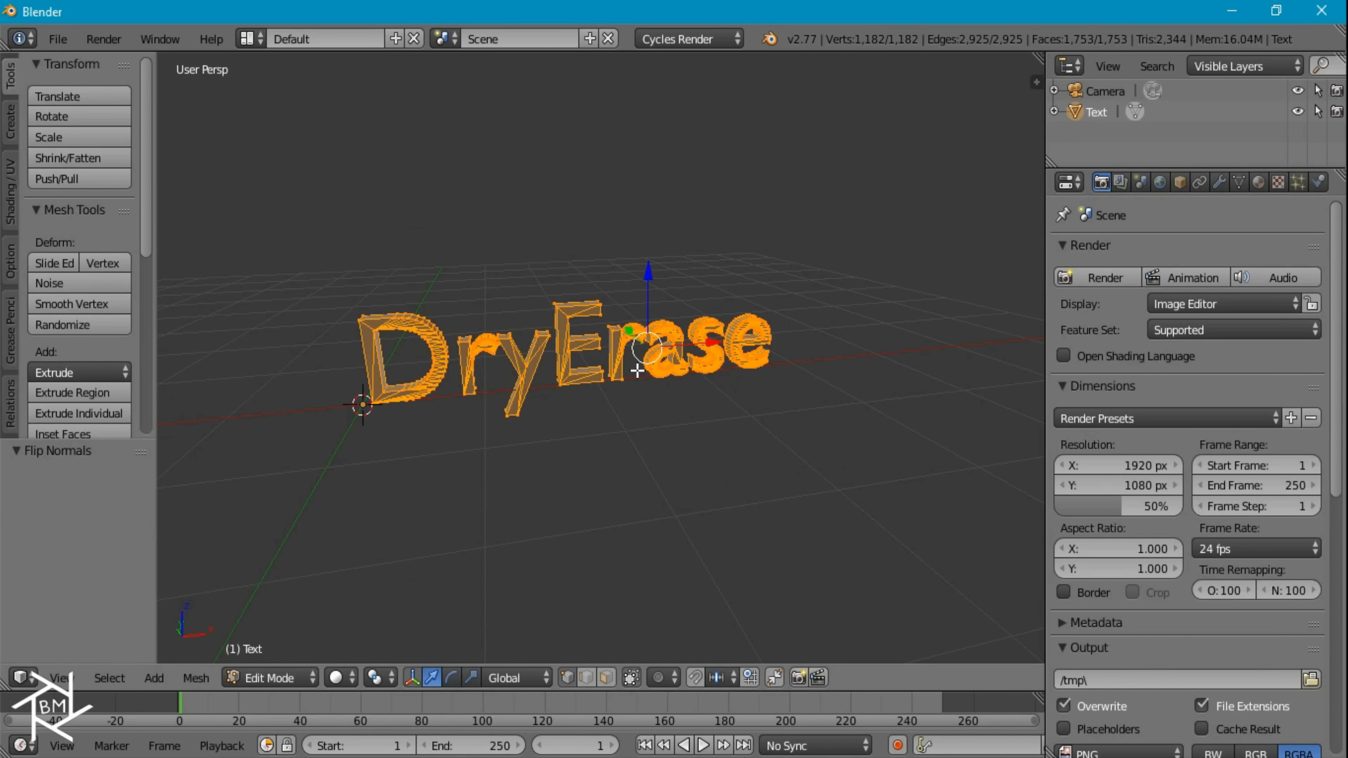
key("Tab")
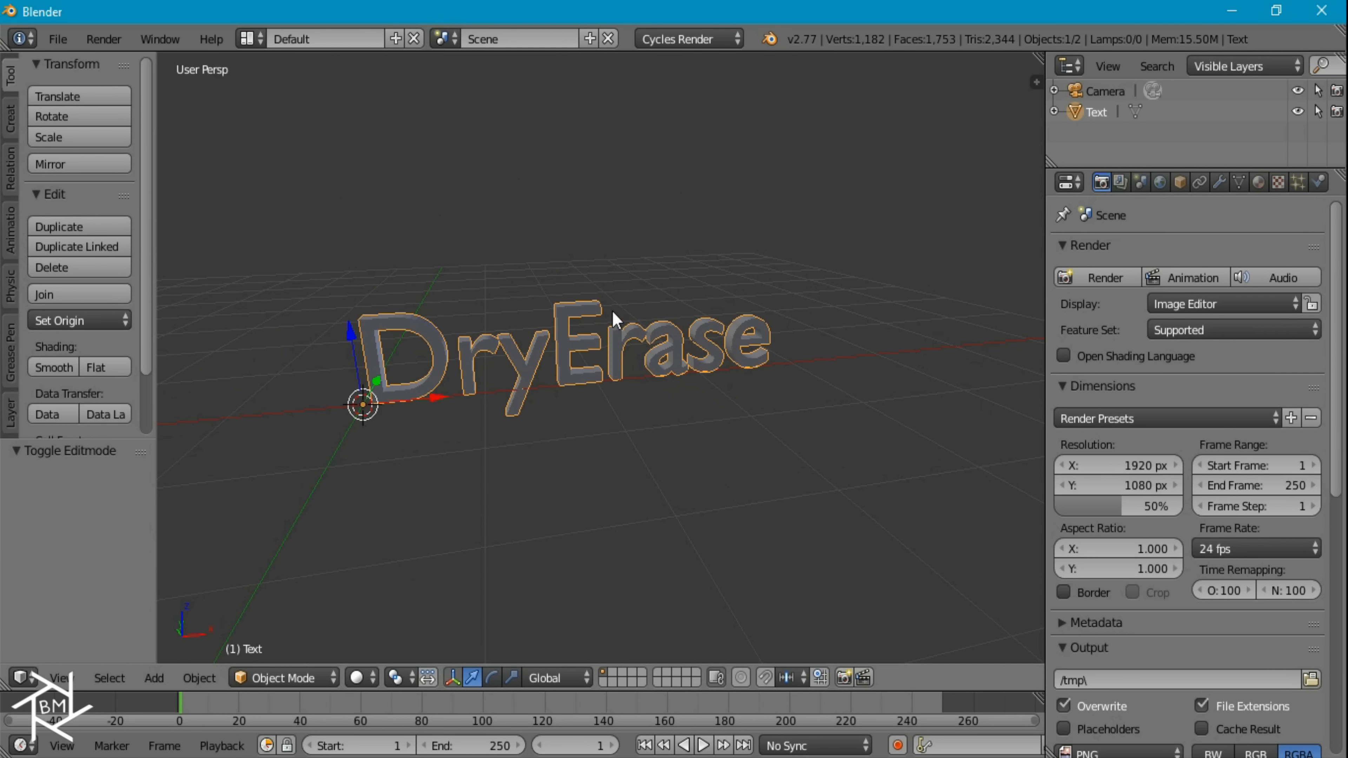
- Duplicate the DryErase mesh in place and hide the original
key("shift+d")
right_click(741, 378)
right_click(740, 378)
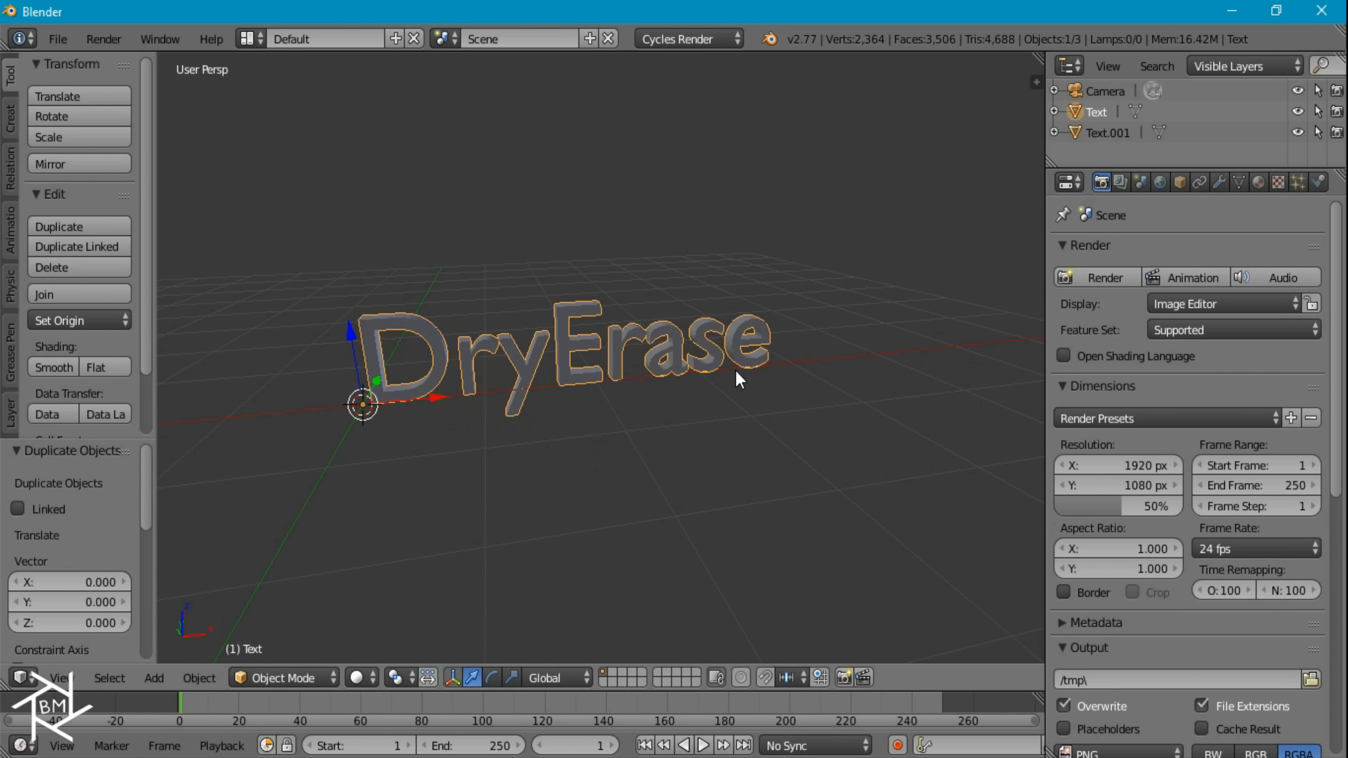
key("h")
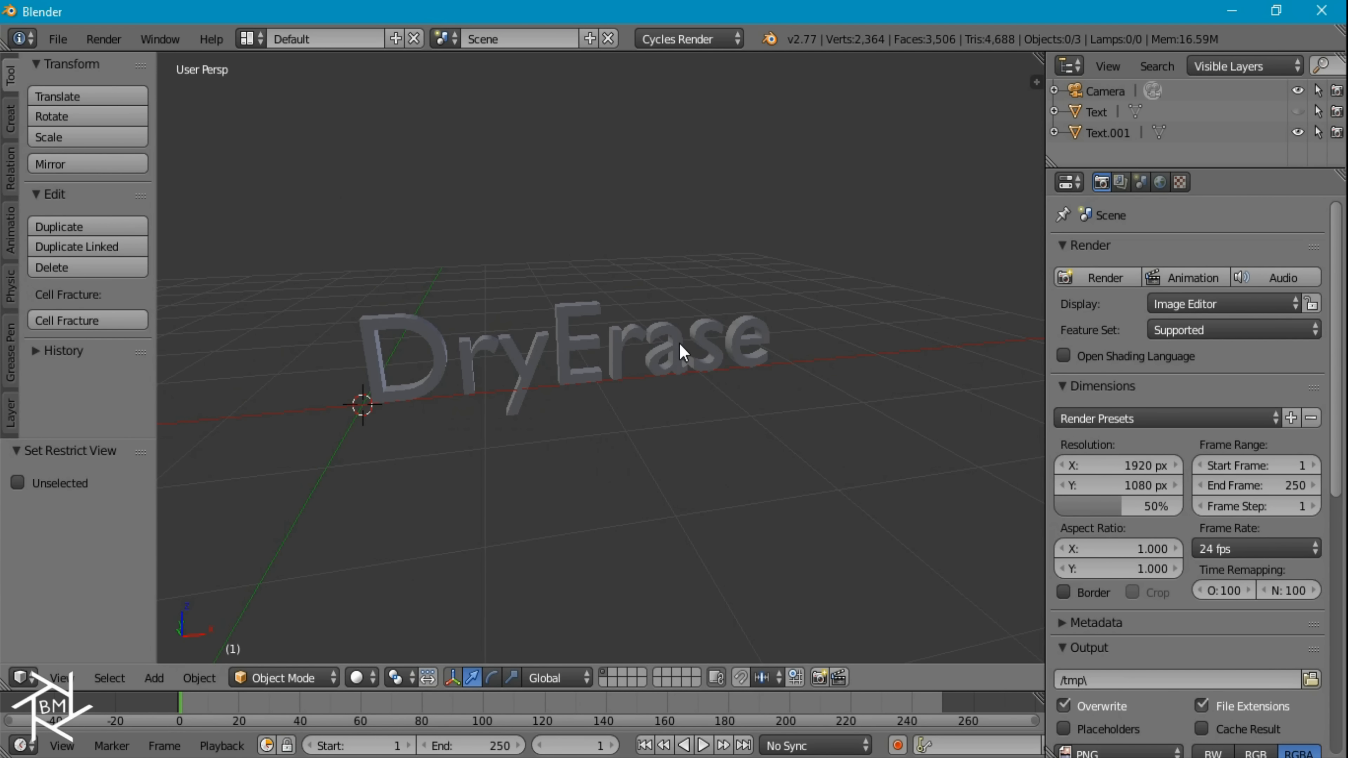
- Put the visible DryErase mesh into Edit Mode with face selection, shown as wireframe in an orthographic top view
scroll(672, 350, "up", 3)
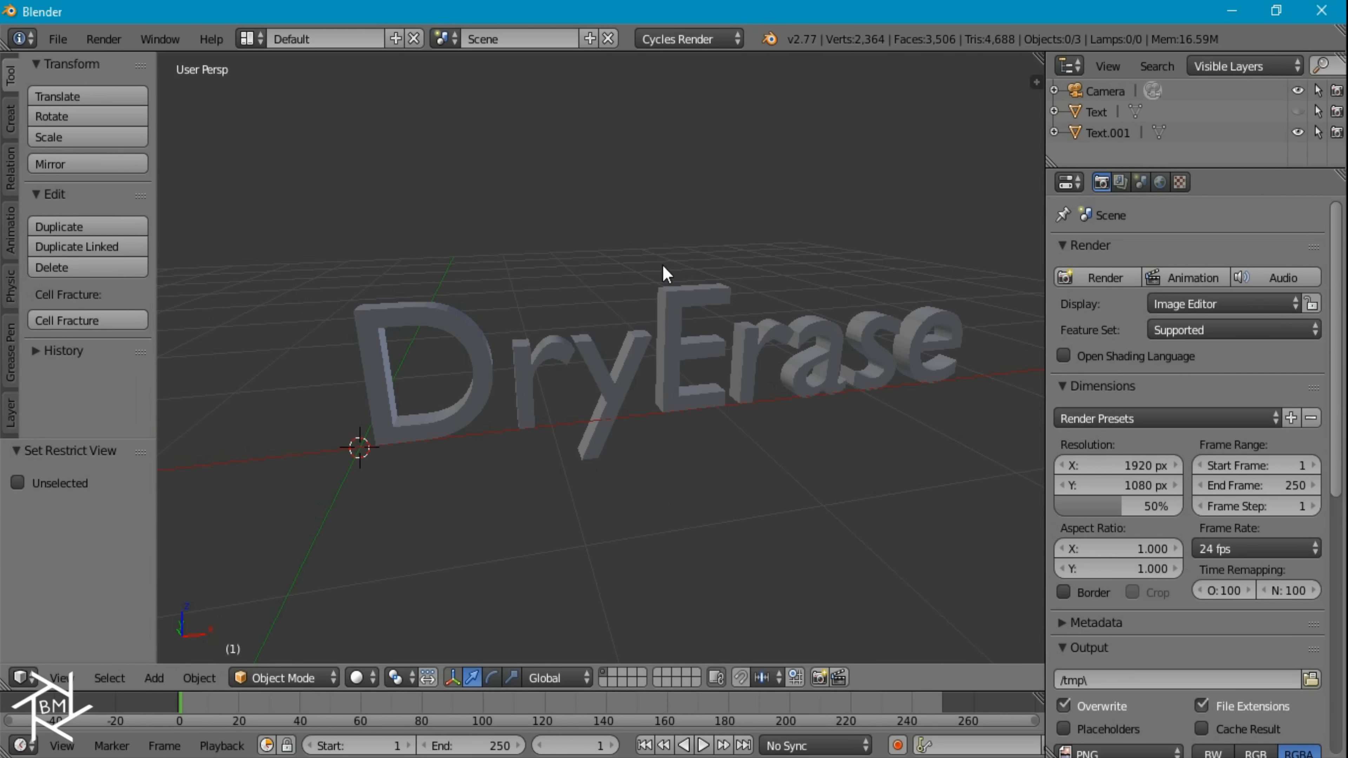
right_click(682, 300)
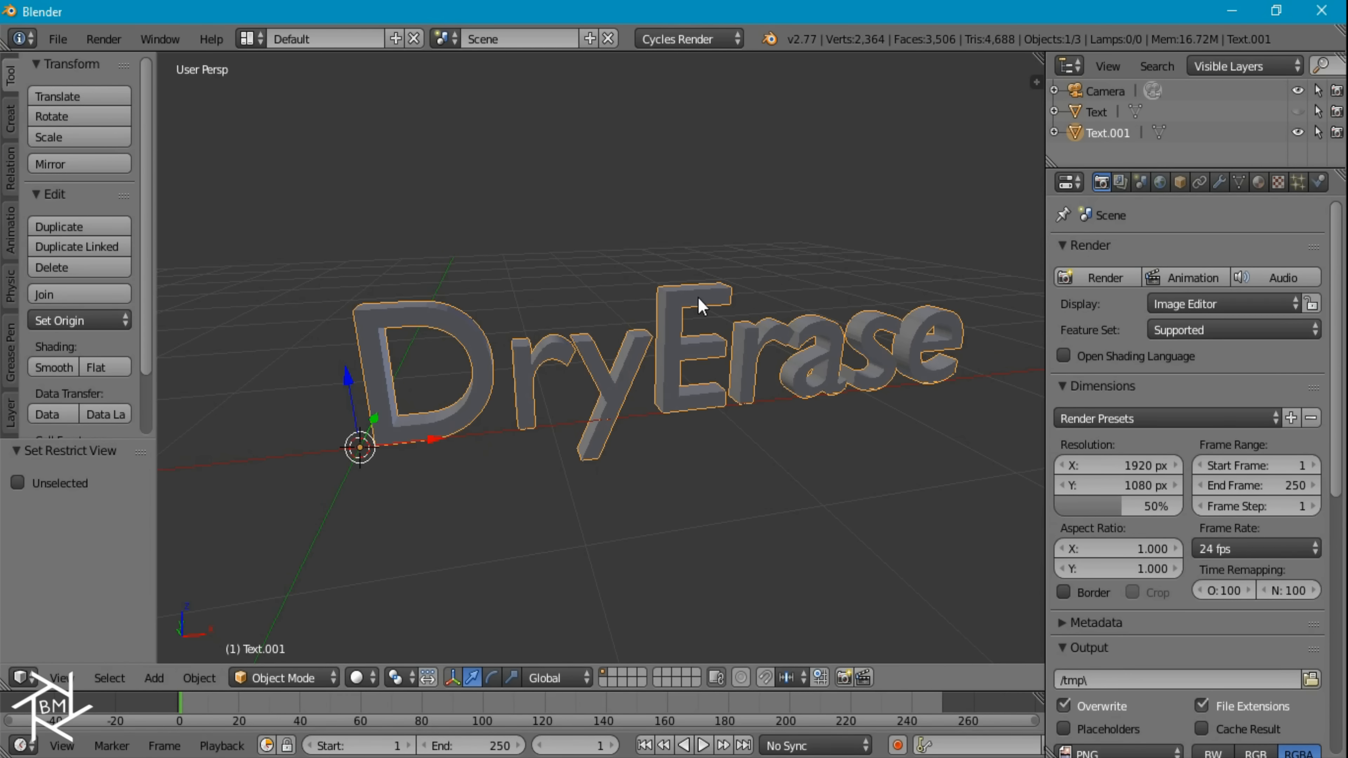
key("Tab")
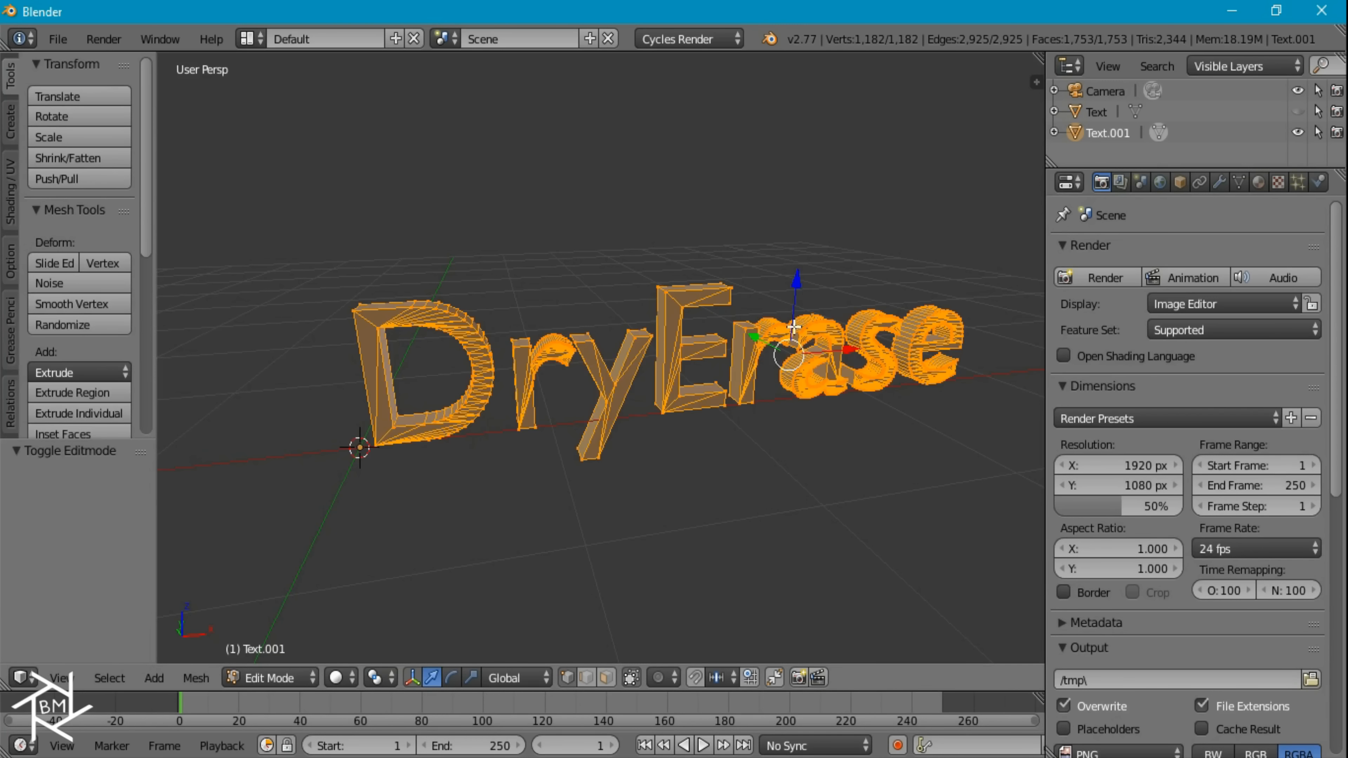
key("KP_7")
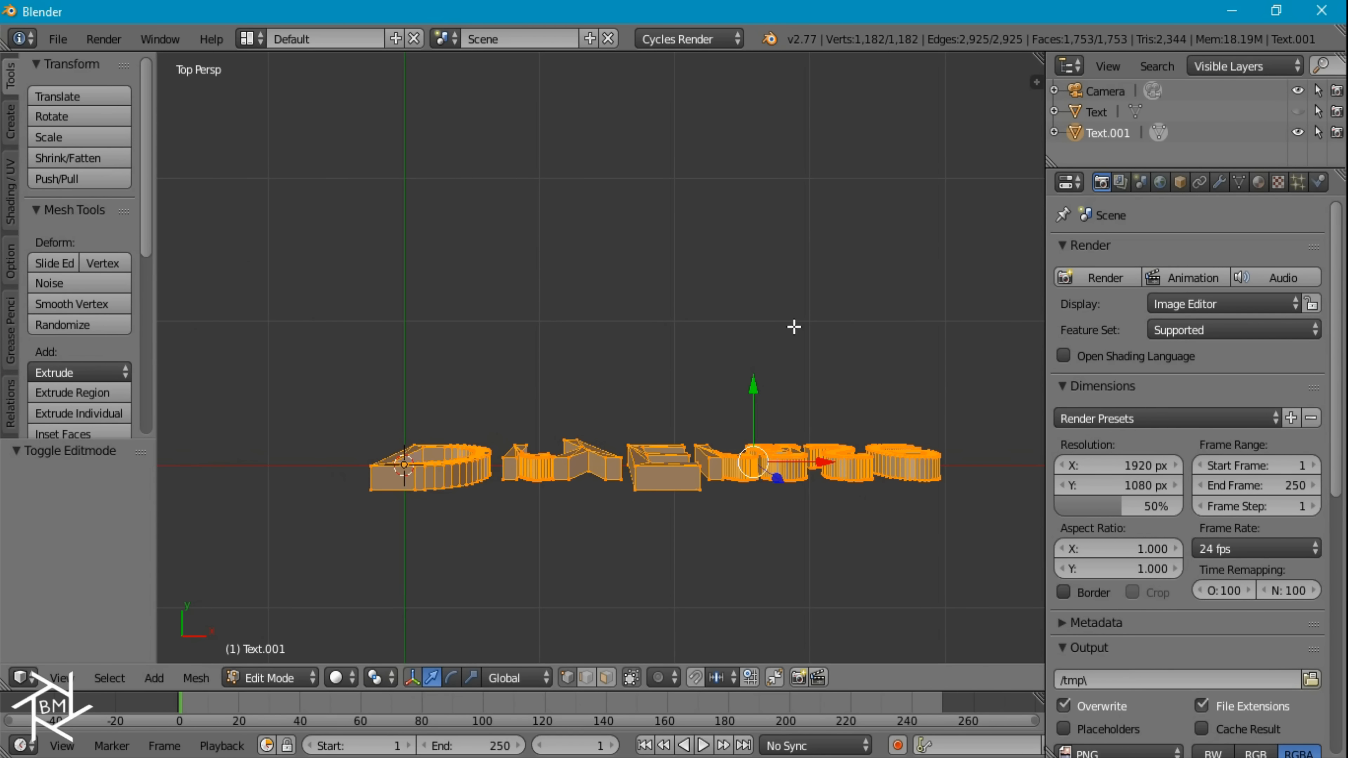
key("KP_5")
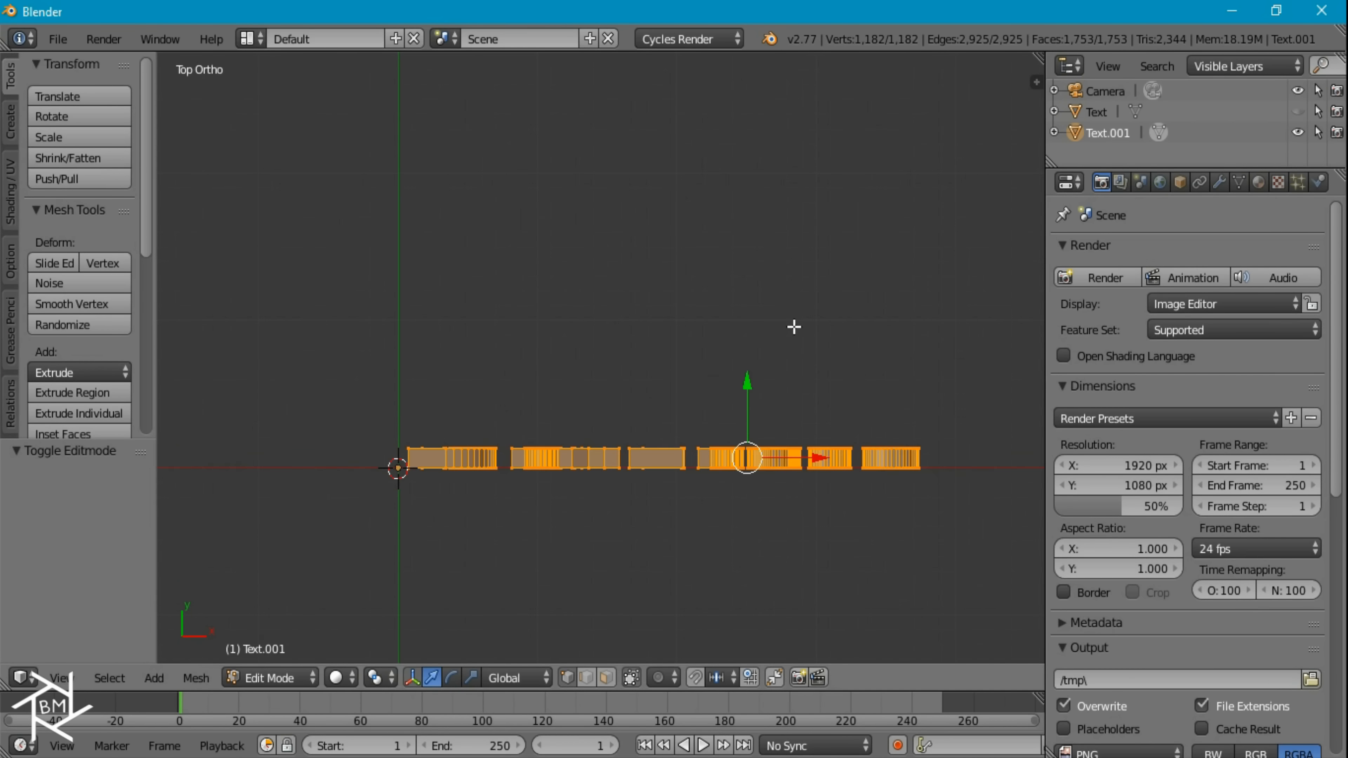
left_click(607, 679)
middle_click_drag(778, 482, 693, 471, "shift")
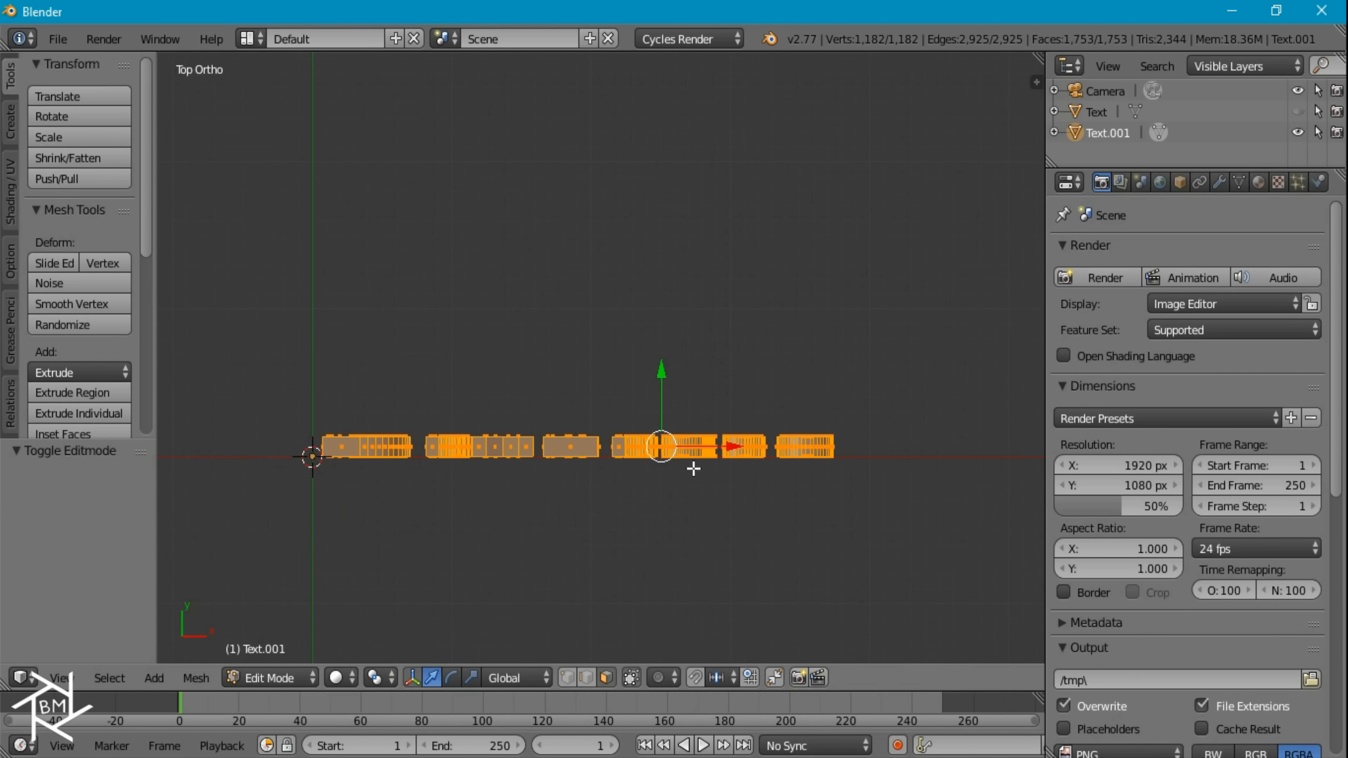
key("z")
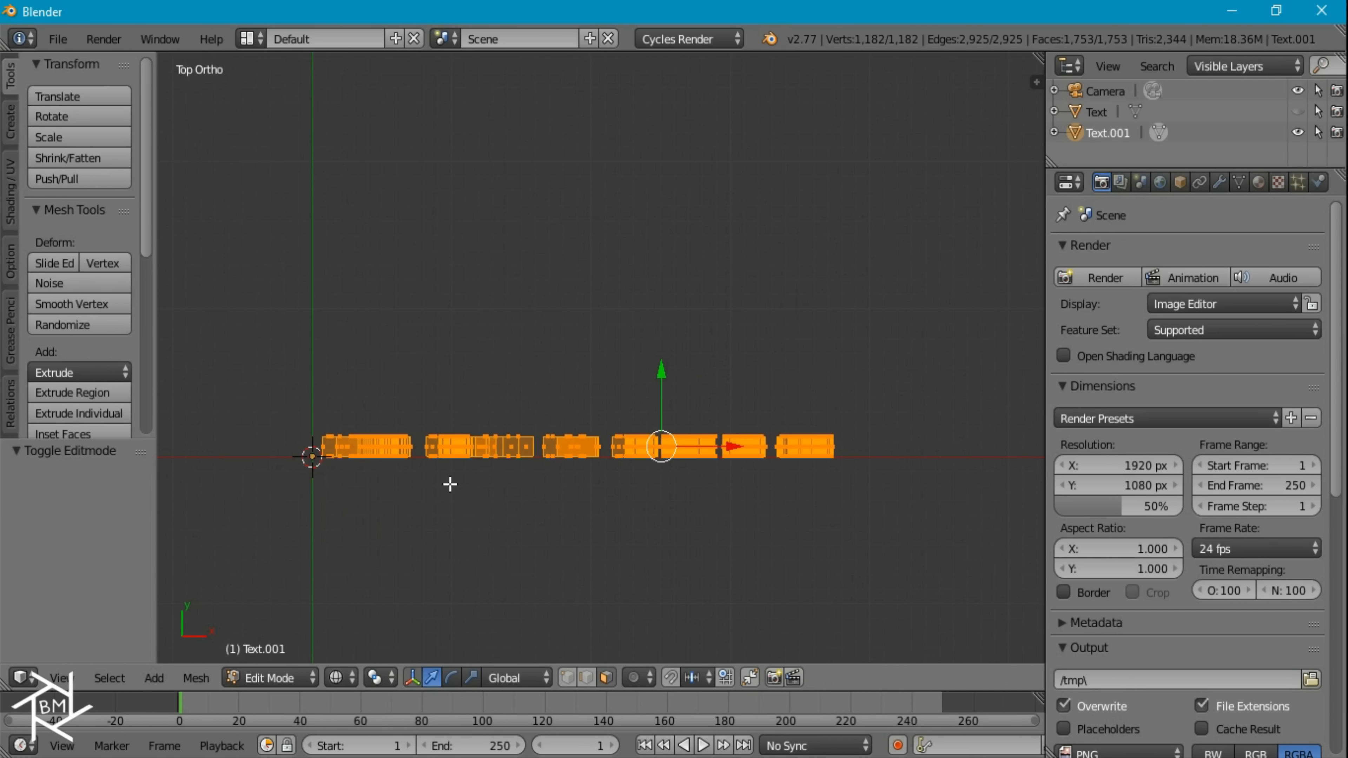
- Clear the selection and box-select only the side faces spanning the thickness of the letters
key("a")
key("b")
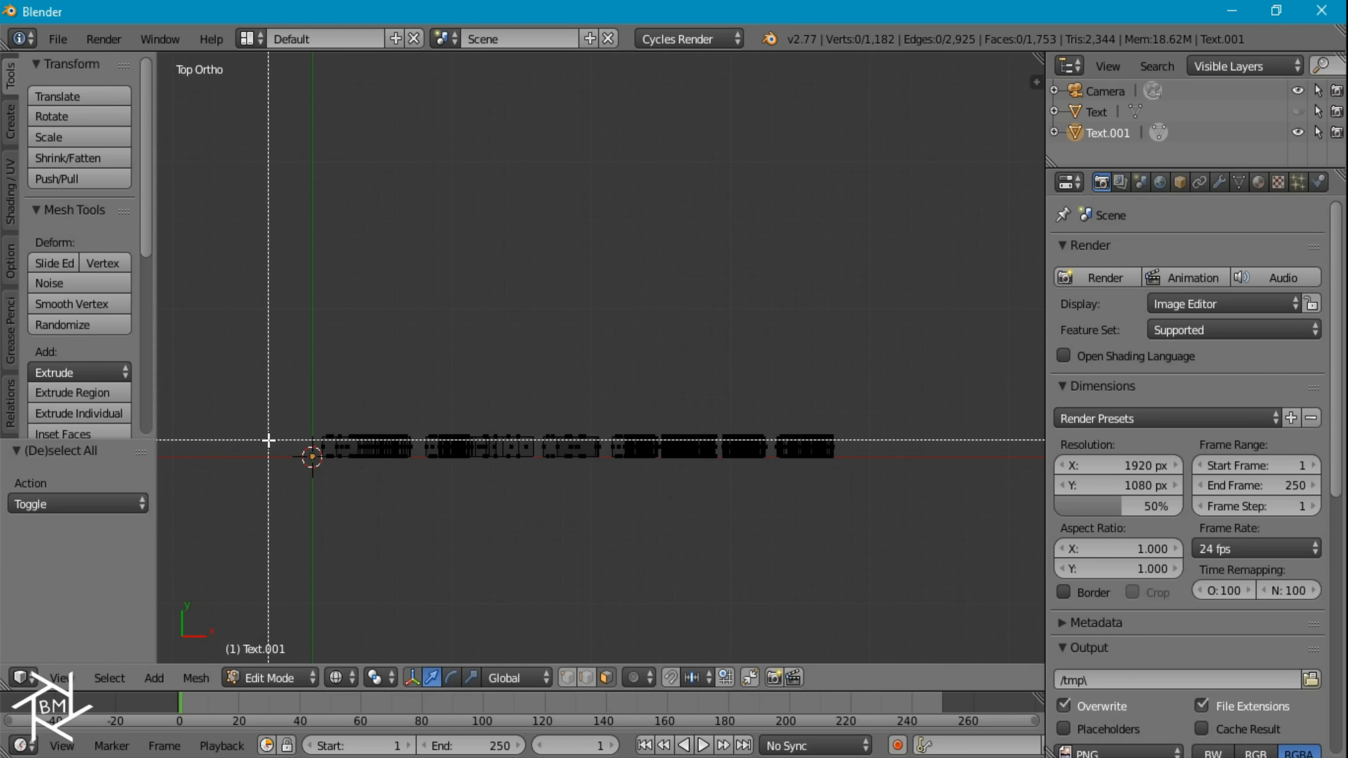
left_click_drag(267, 441, 892, 453)
middle_click_drag(766, 528, 735, 377)
middle_click_drag(656, 407, 497, 401)
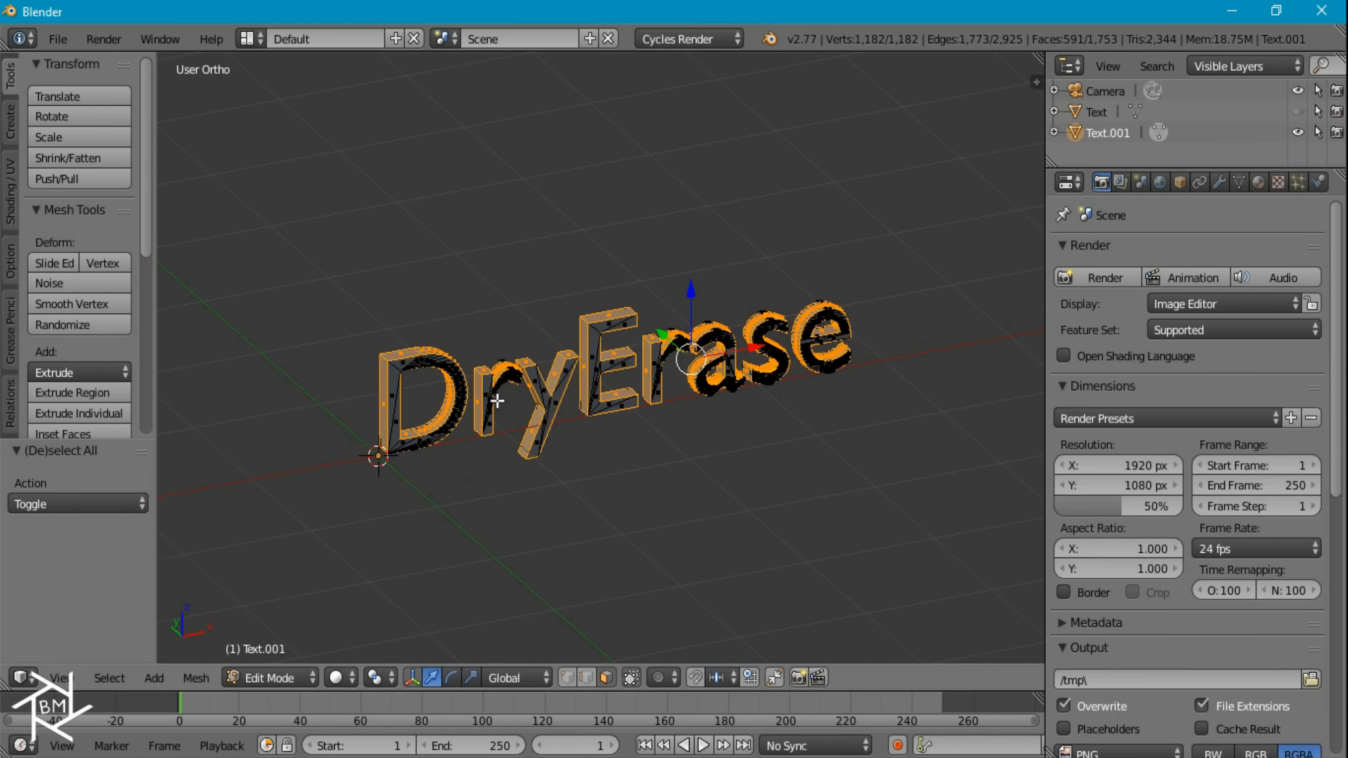
scroll(583, 414, "up", 4)
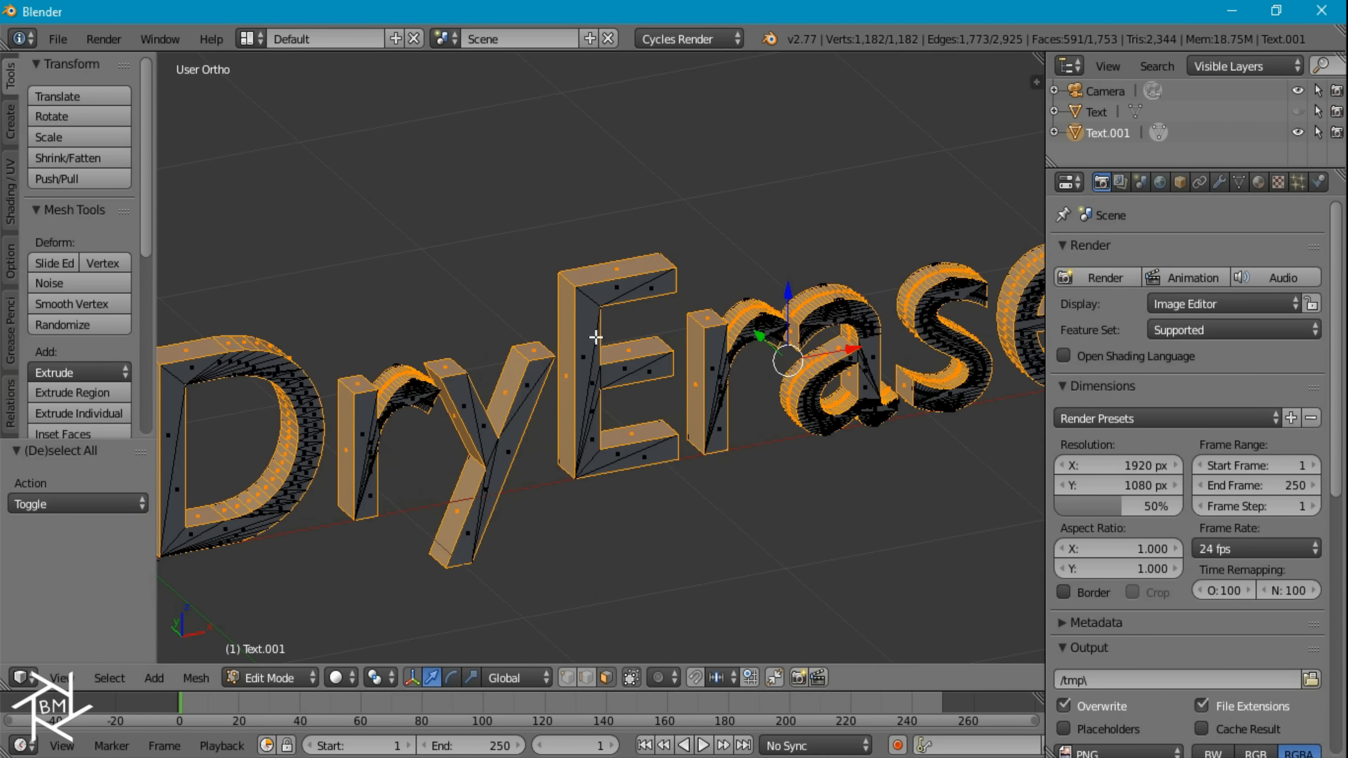
middle_click_drag(578, 340, 644, 350)
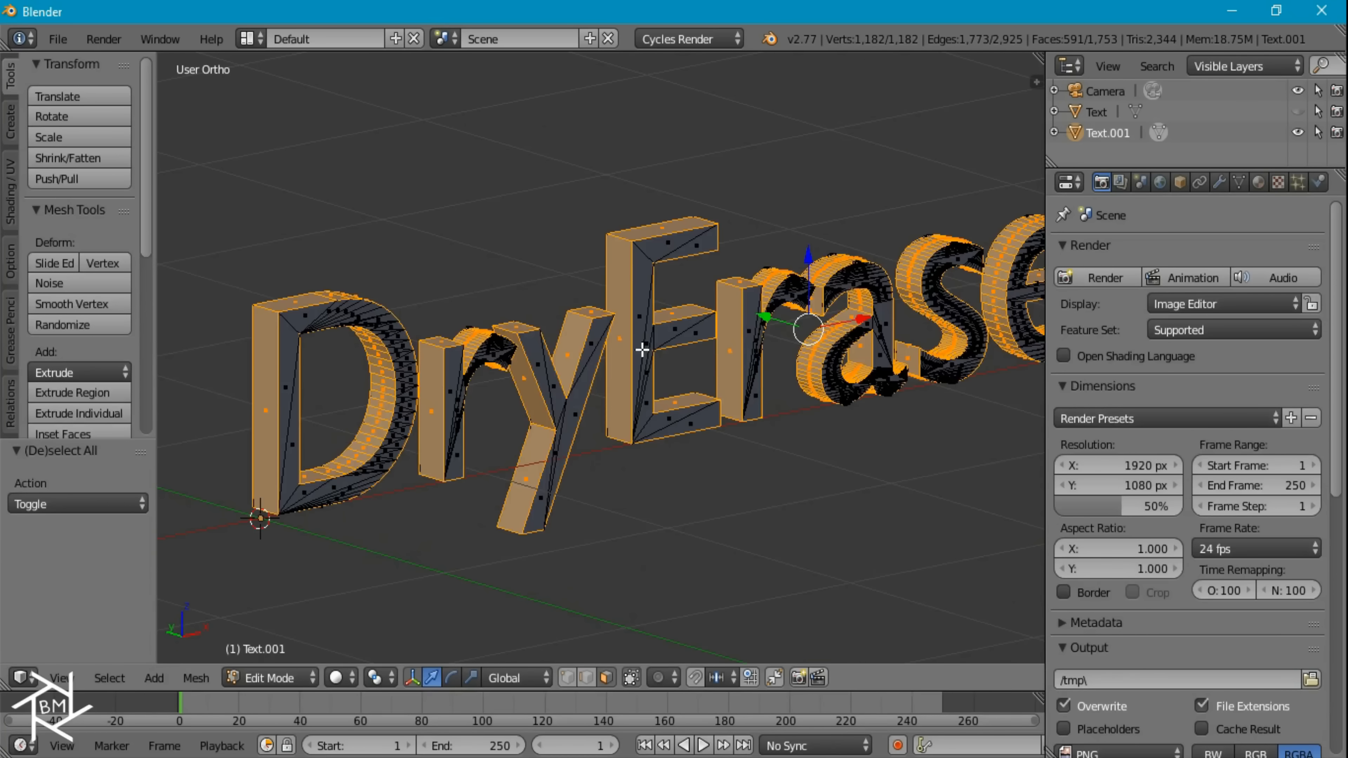
- Invert the selection and delete the letters' front and back faces so only the side walls remain
key("ctrl+i")
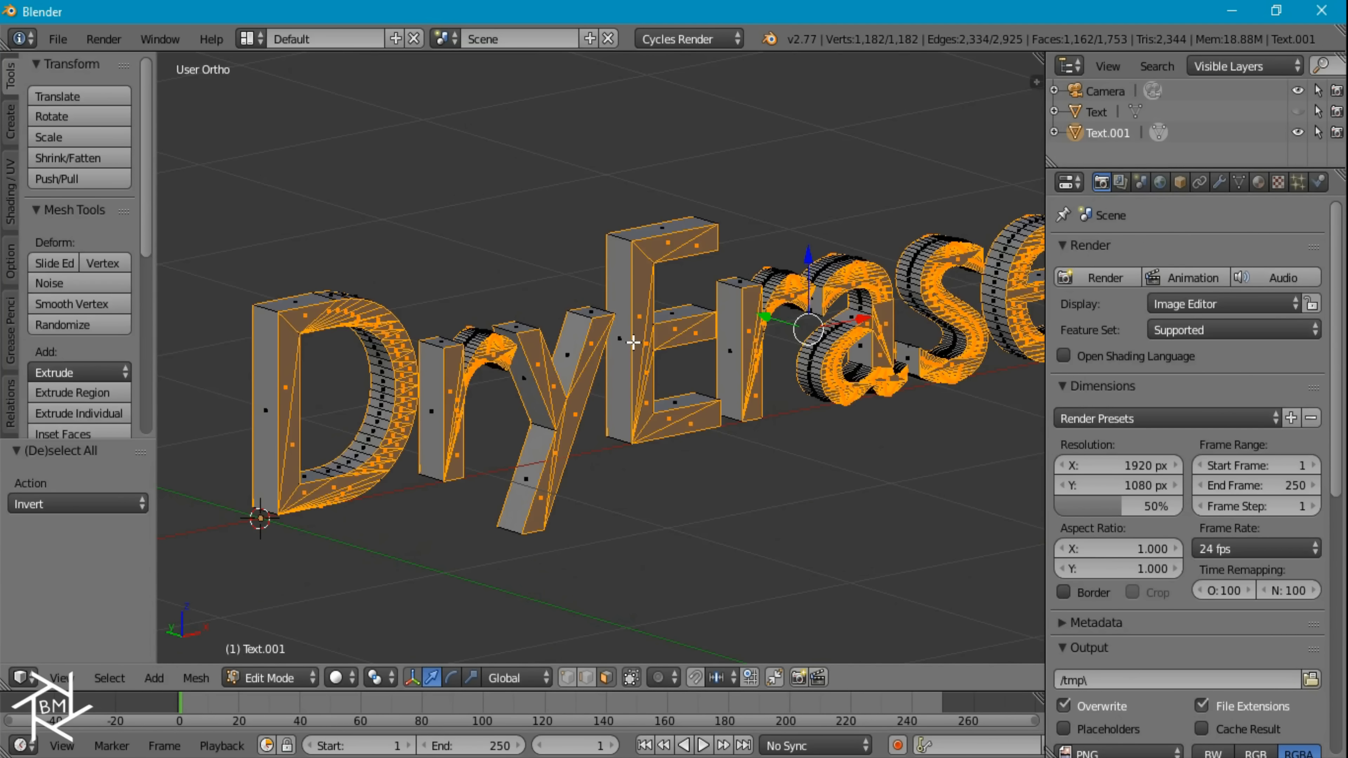
key("x")
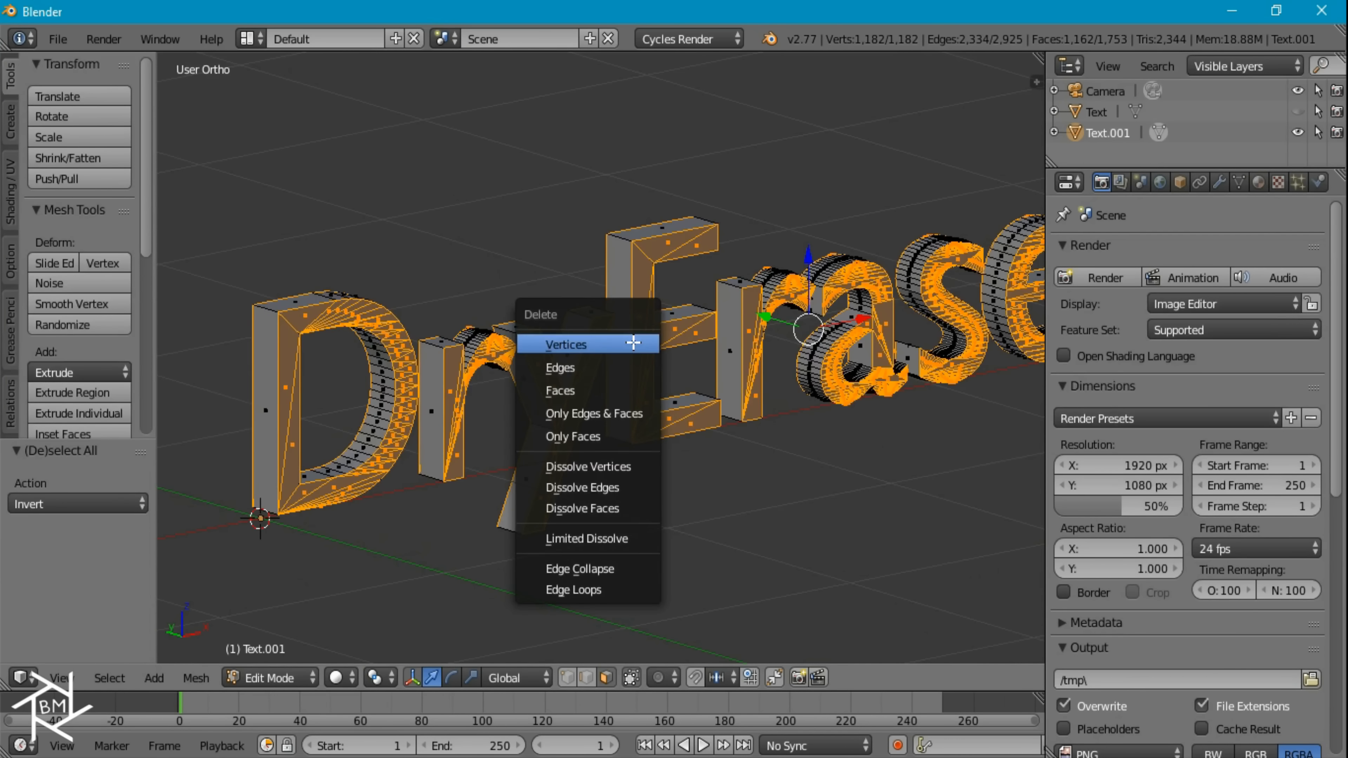
left_click(605, 390)
scroll(614, 392, "down", 2)
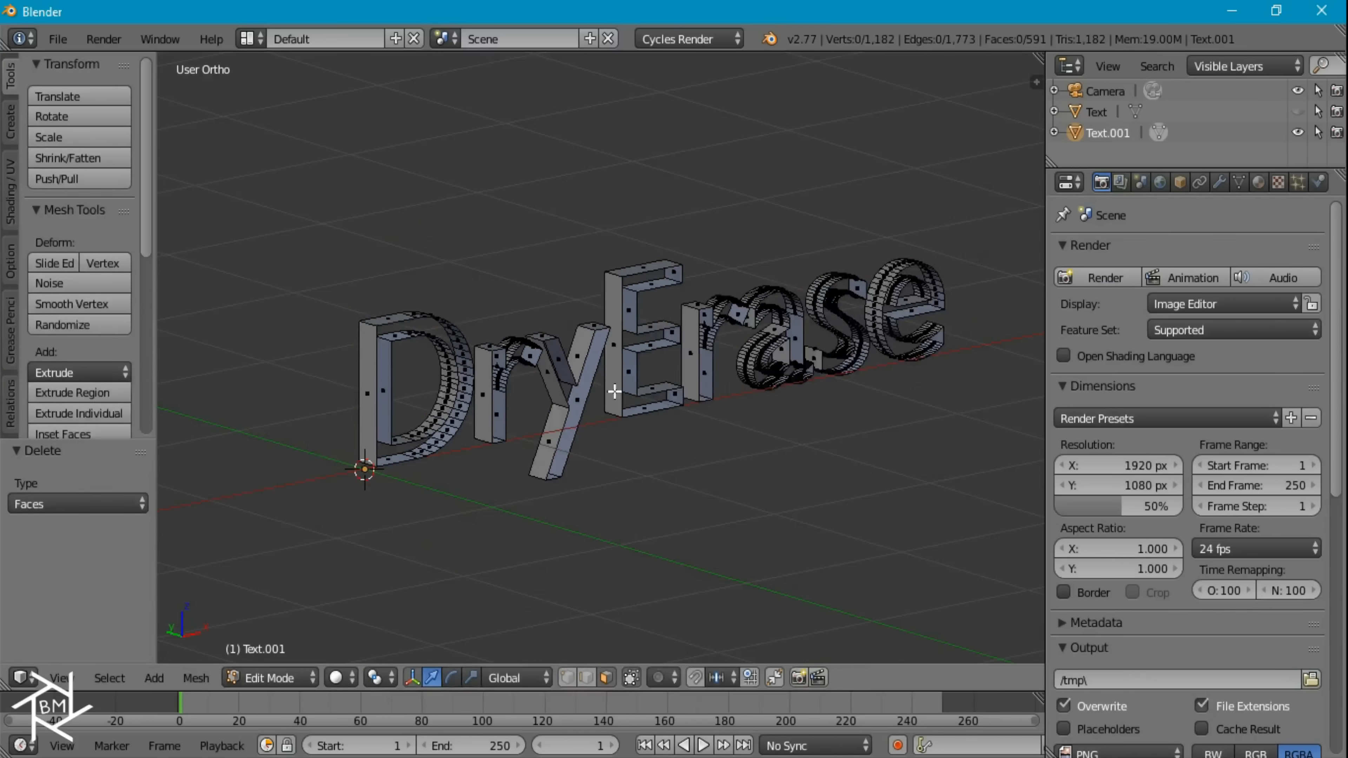
key("Tab")
middle_click_drag(592, 361, 574, 358)
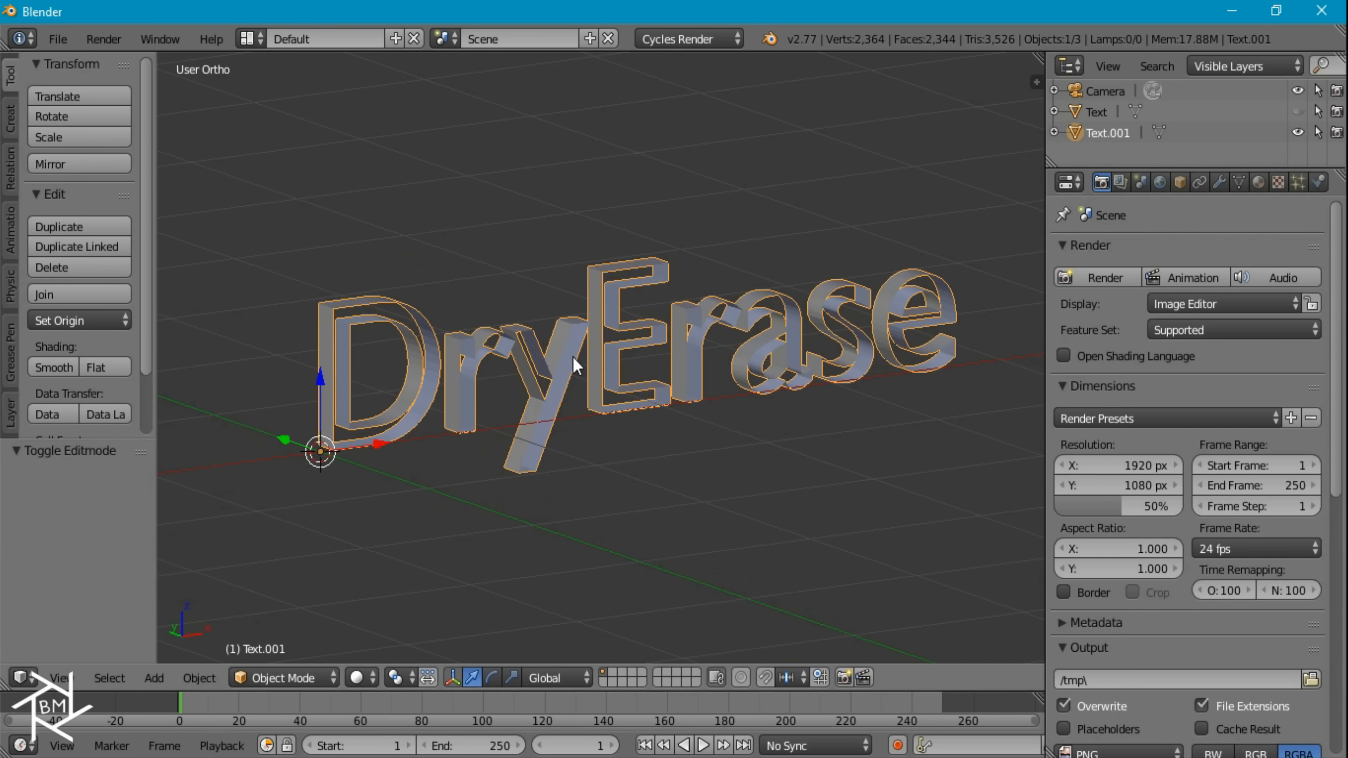
middle_click_drag(433, 411, 470, 420)
scroll(443, 461, "up", 2)
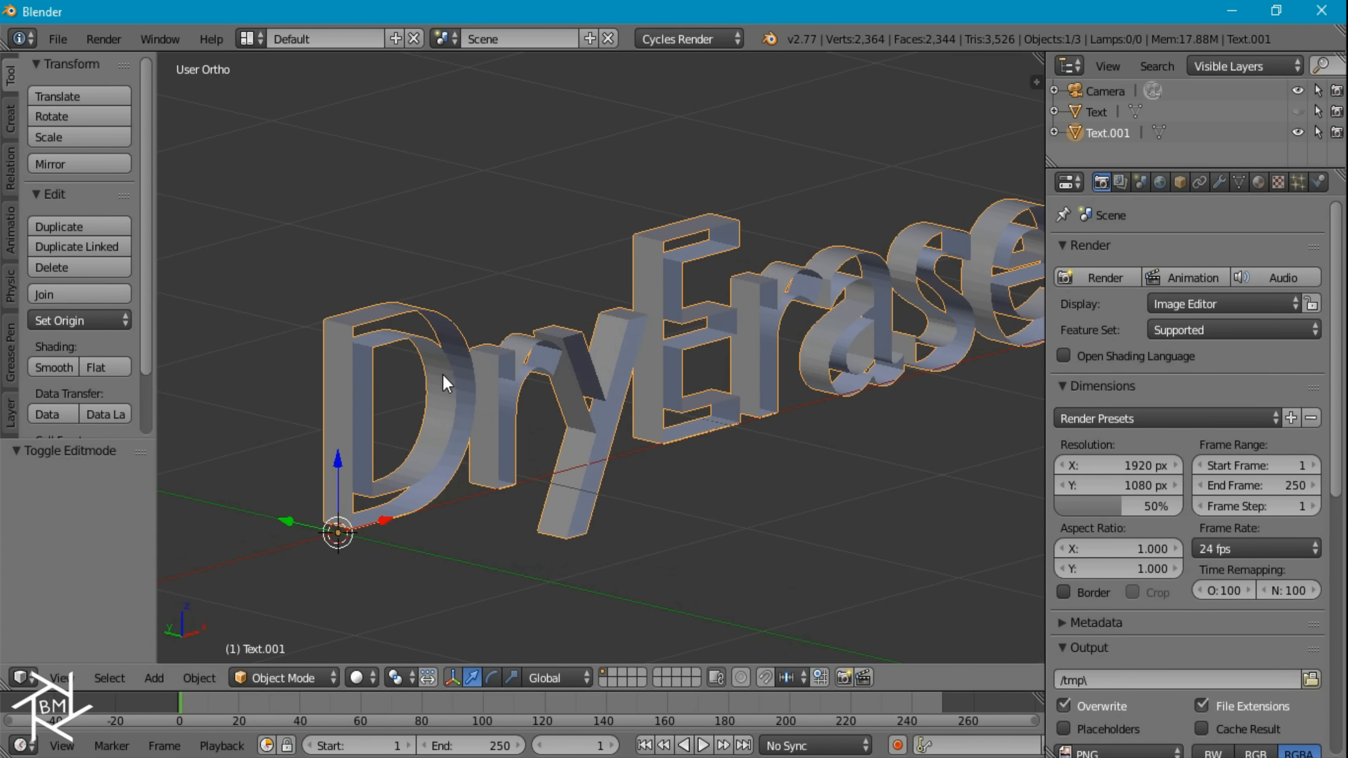
- Extrude all side wall faces of the letters as individual faces with an offset of 0
key("Tab")
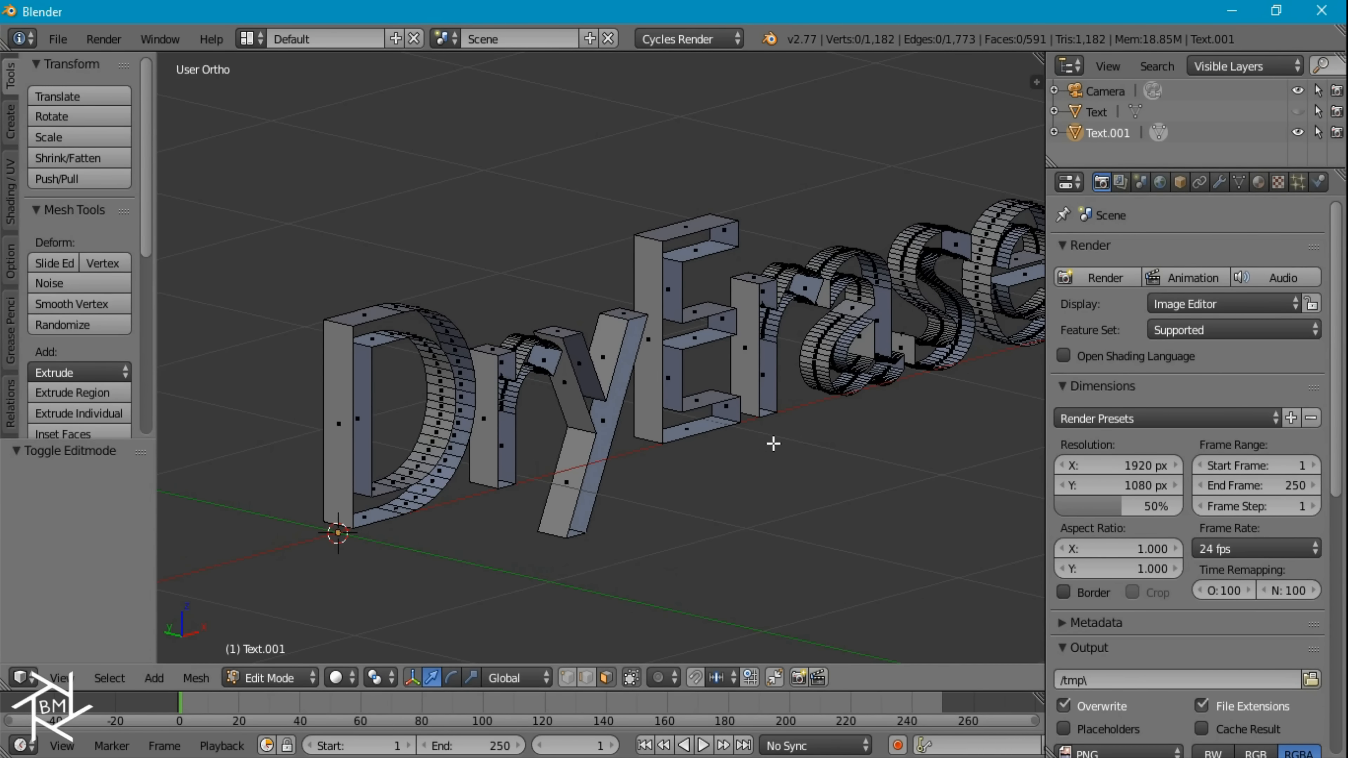
middle_click_drag(775, 444, 718, 442)
scroll(718, 442, "down", 3)
key("a")
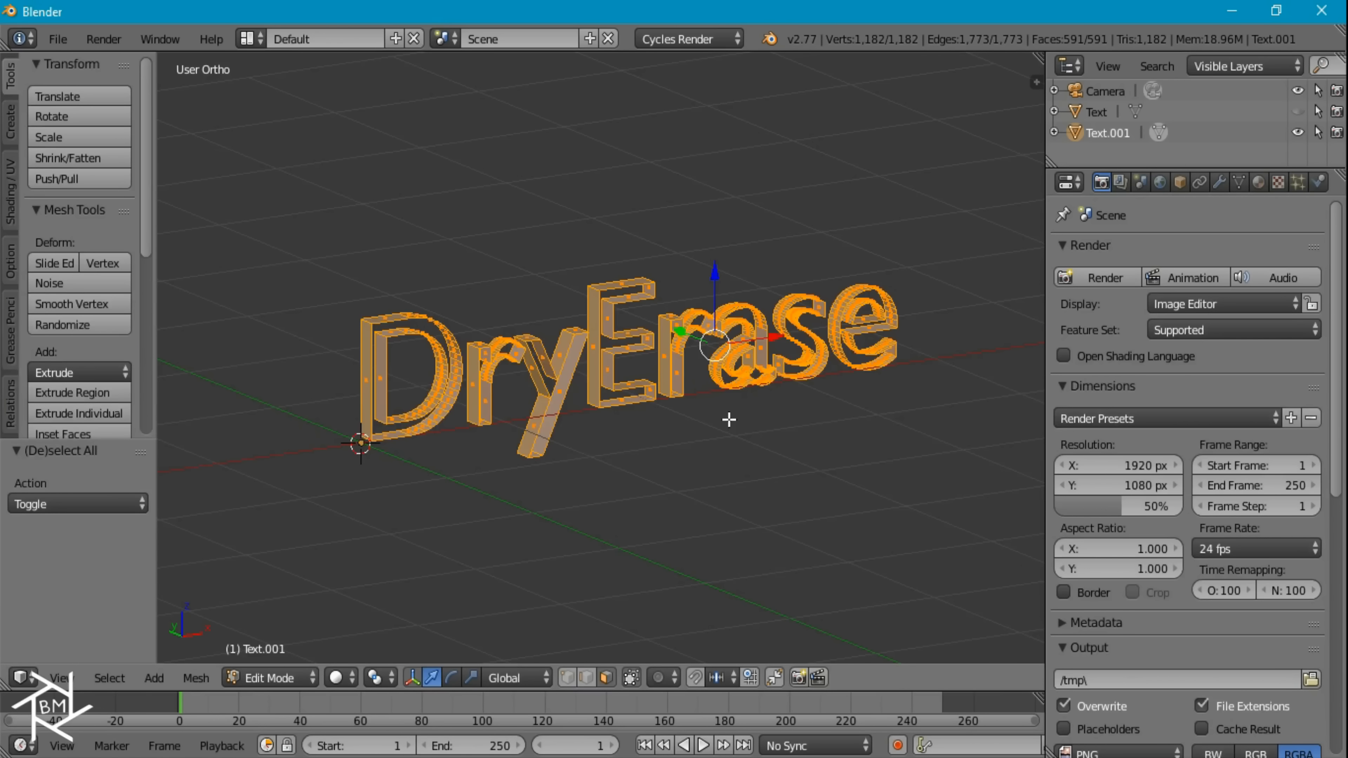
key("alt+e")
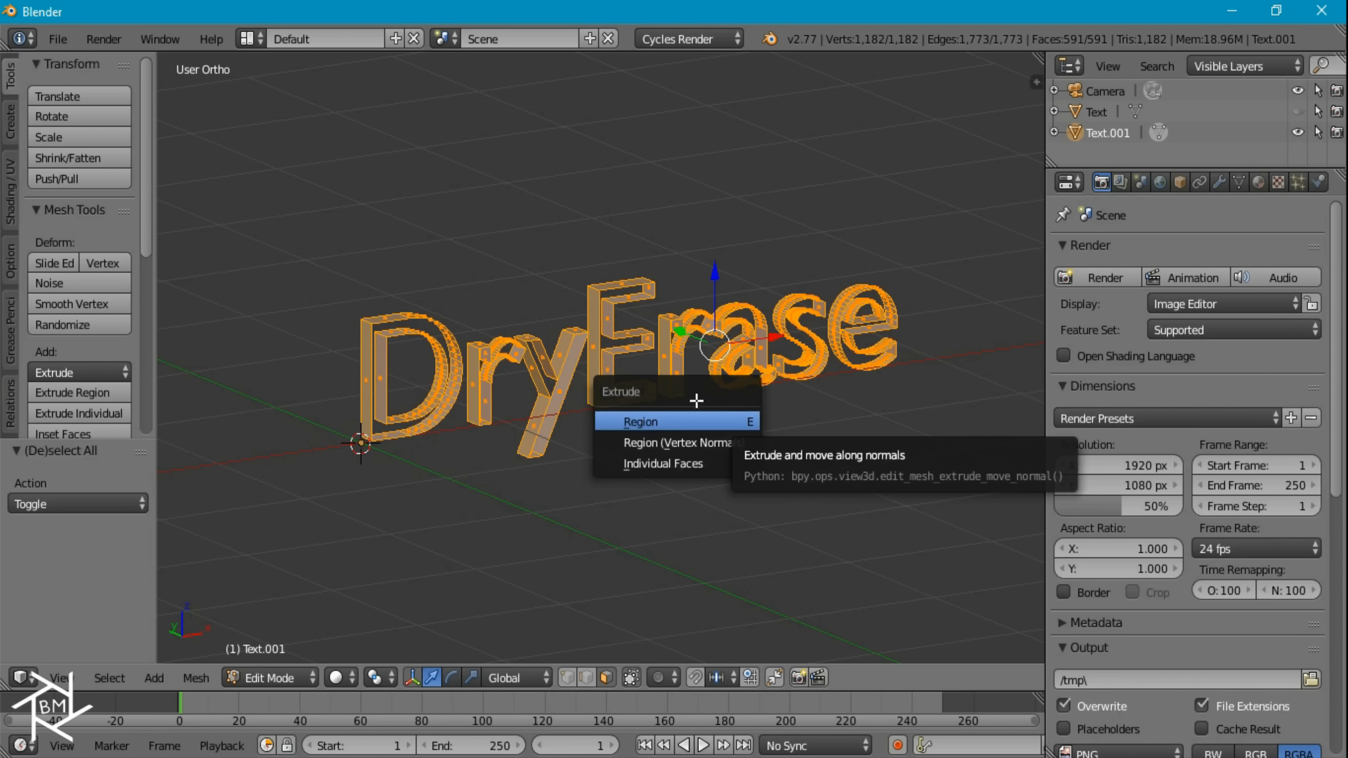
left_click(679, 463)
left_click(680, 461)
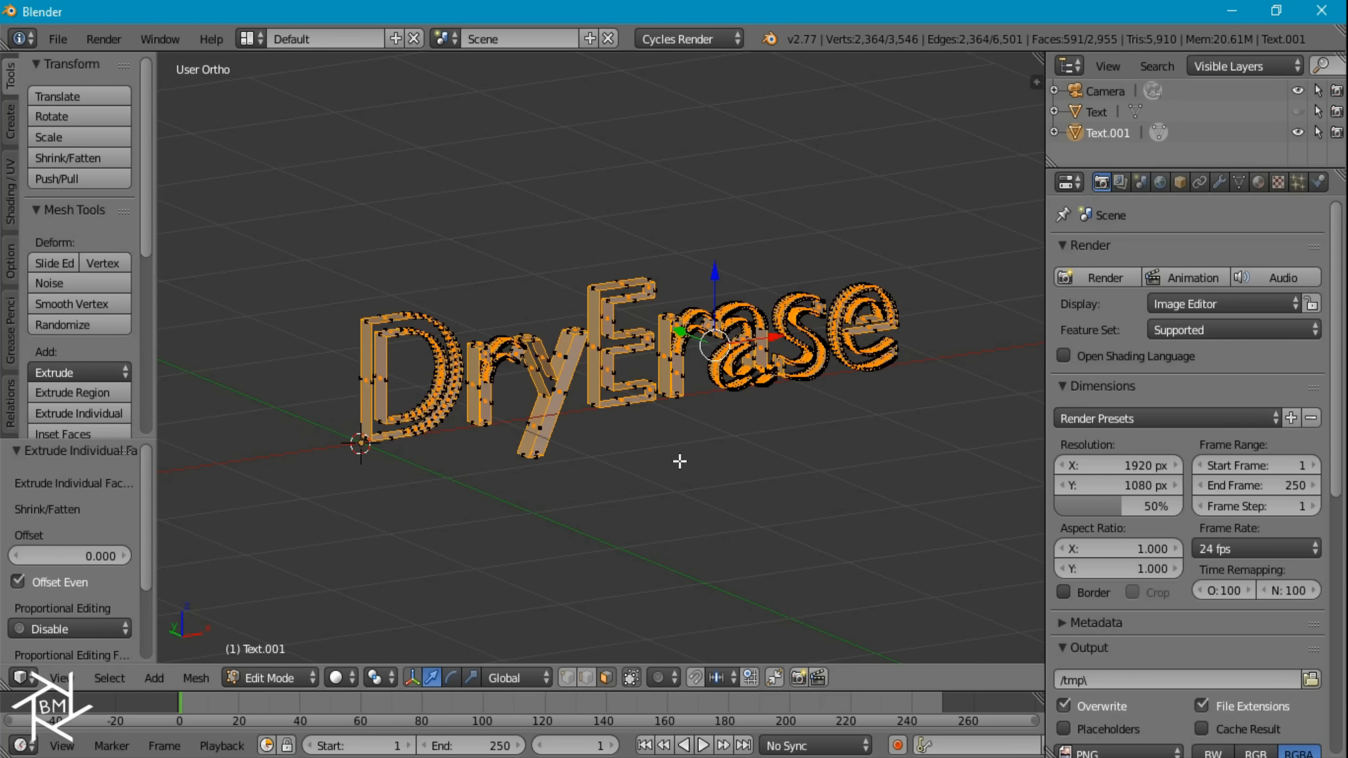
- Invert the selection and delete the surplus faces left by the individual extrusion, keeping only the detached side wall faces
key("ctrl+i")
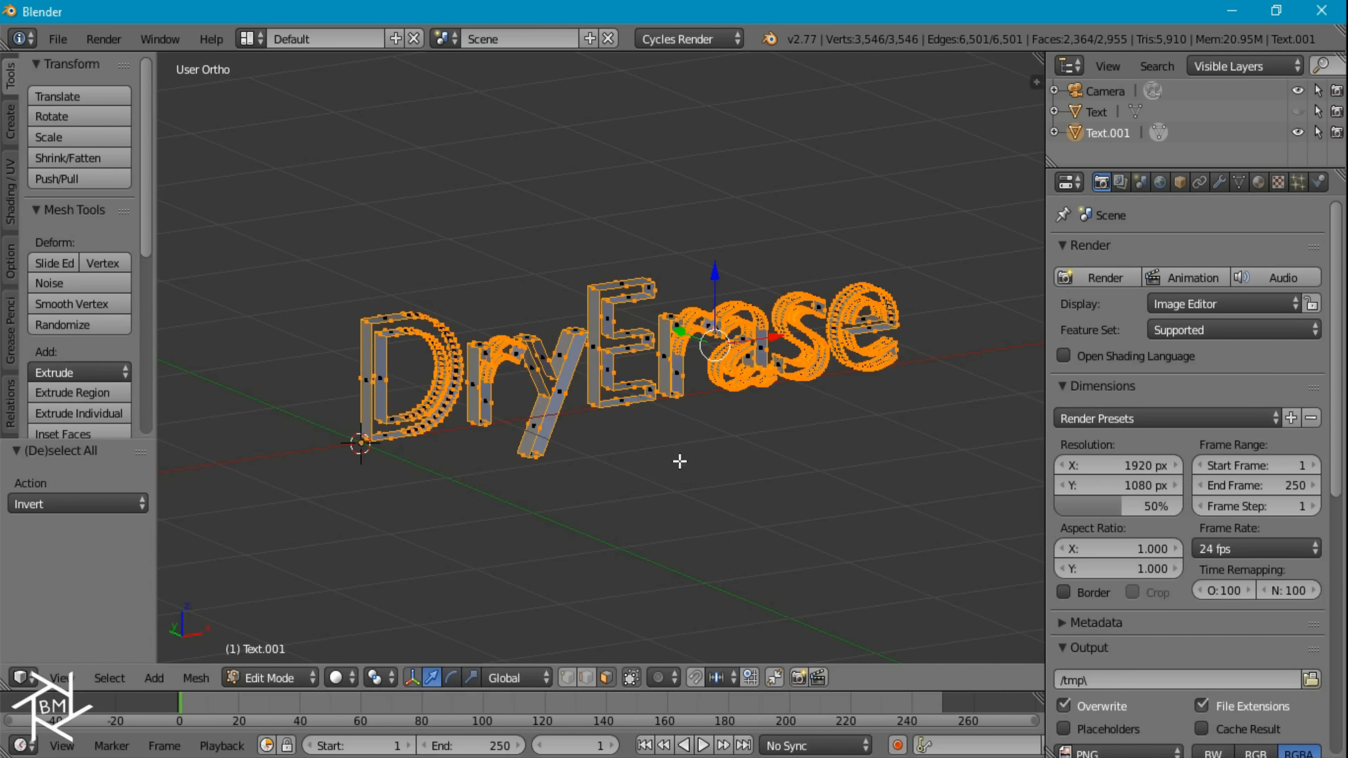
key("x")
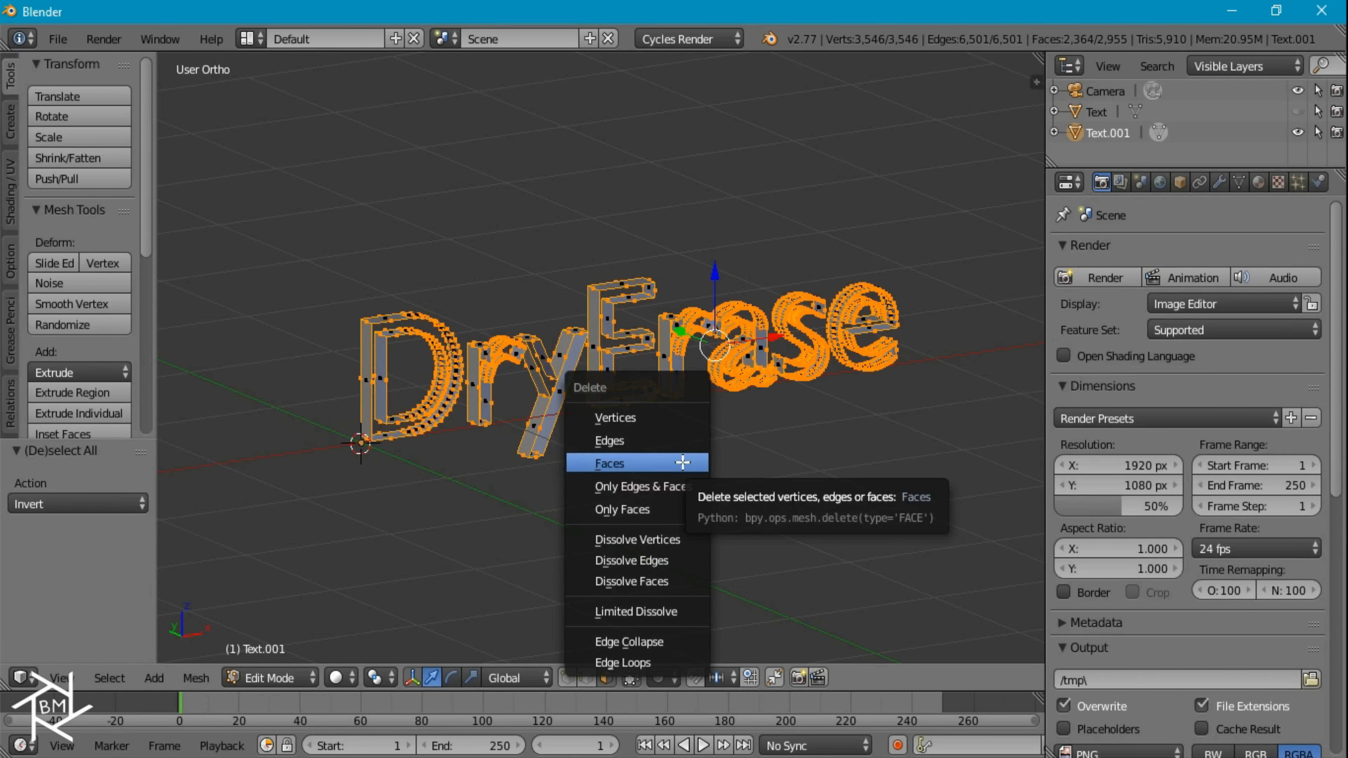
left_click(685, 459)
scroll(505, 378, "up", 3)
- Try moving two of the y's side wall faces one at a time to check that they are detached, cancelling each move
right_click(541, 338)
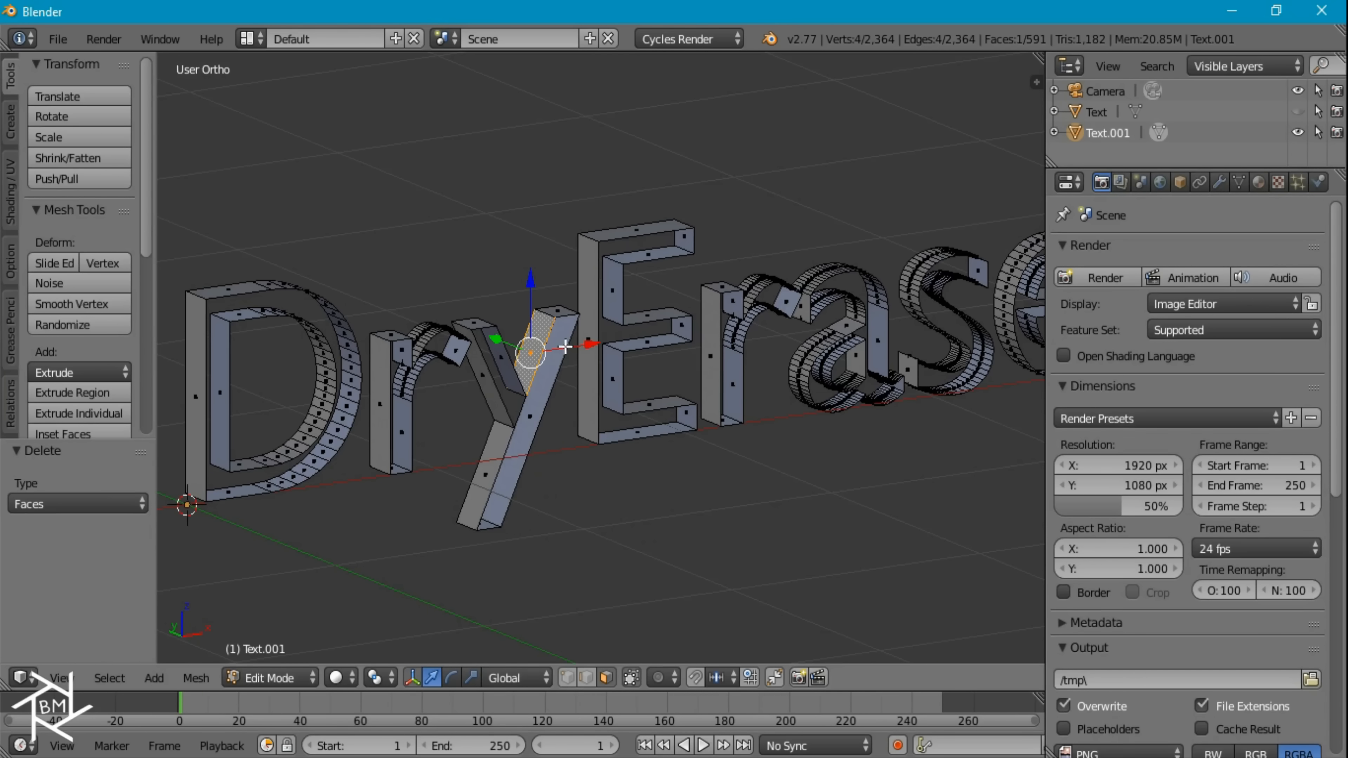
key("g")
right_click(500, 375)
key("g")
right_click(610, 391)
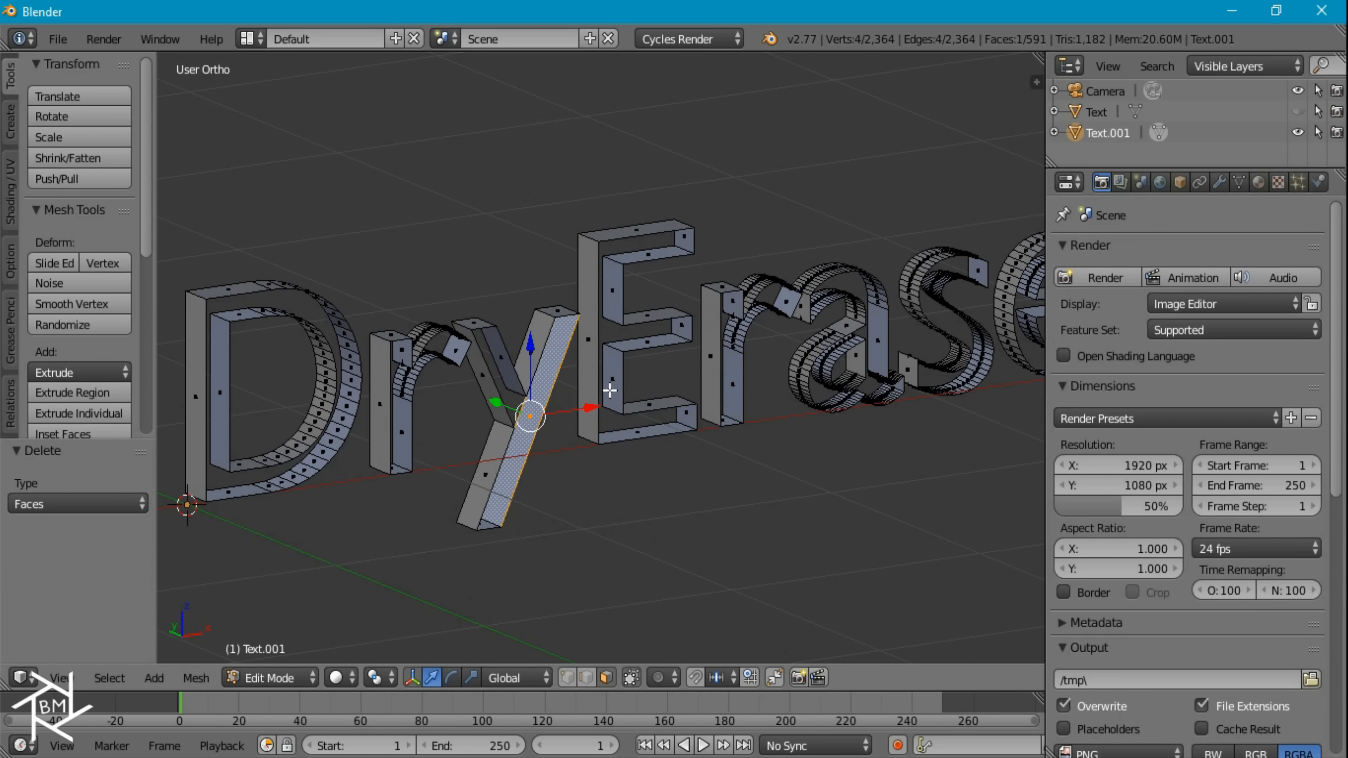
- Examine the small wall faces that make up the curves of the D and the first r
middle_click_drag(460, 375, 509, 383)
scroll(499, 393, "up", 1)
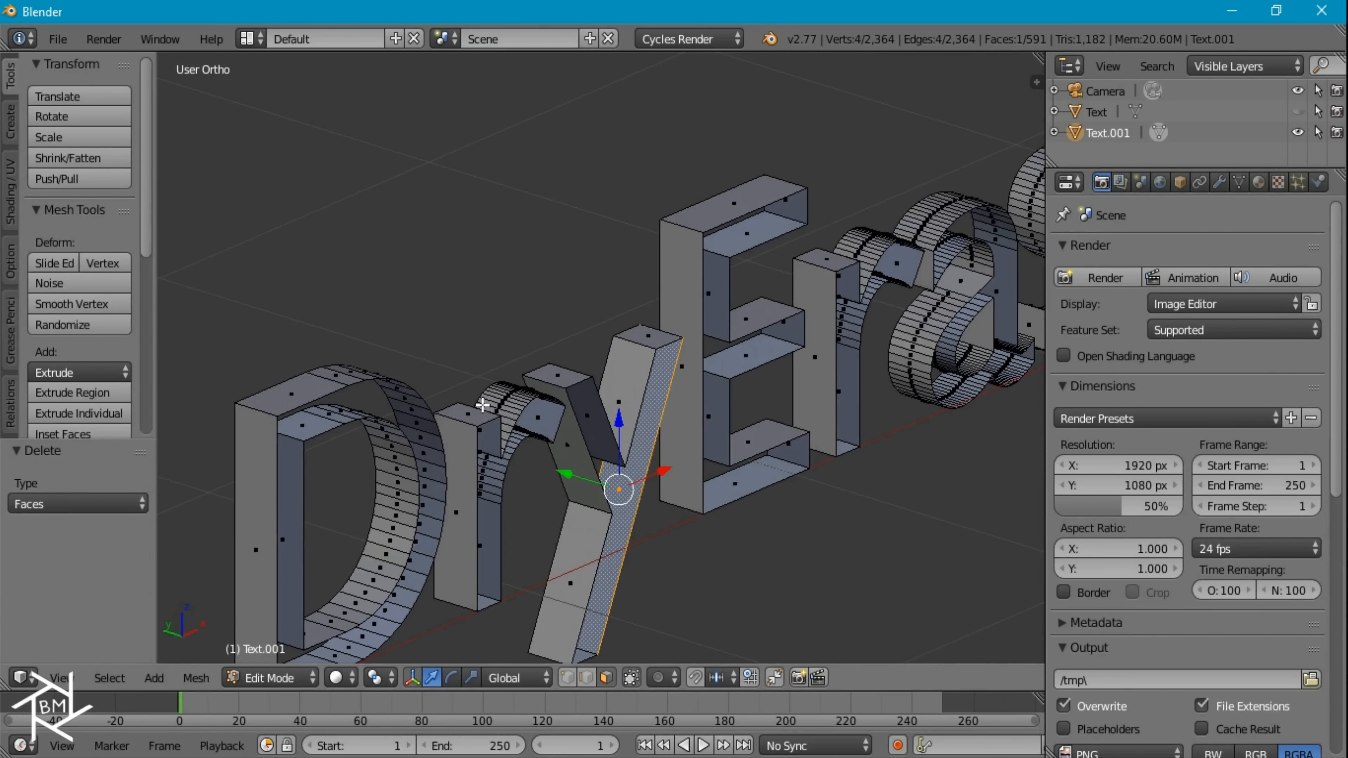
scroll(490, 403, "up", 3)
scroll(487, 505, "up", 1)
right_click(416, 481)
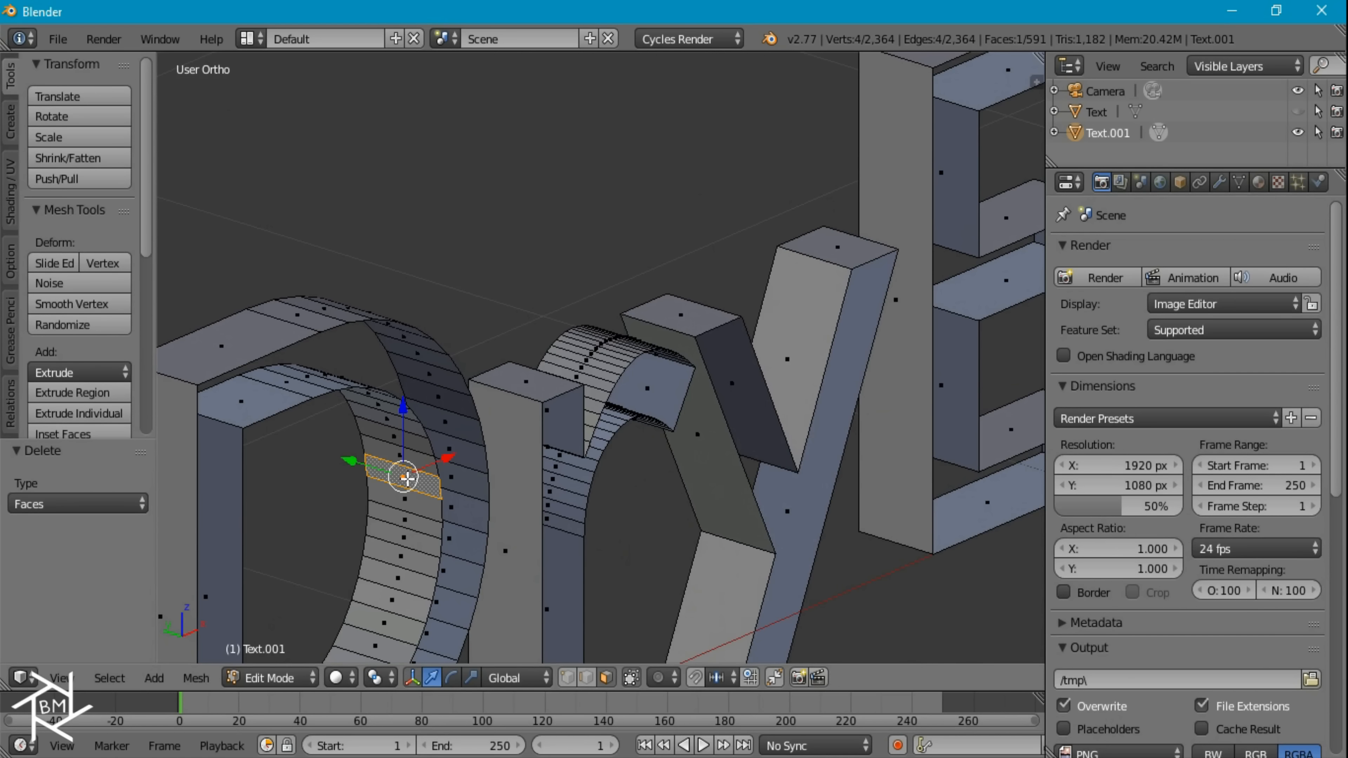
scroll(577, 434, "up", 1)
middle_click_drag(577, 434, 676, 330, "shift")
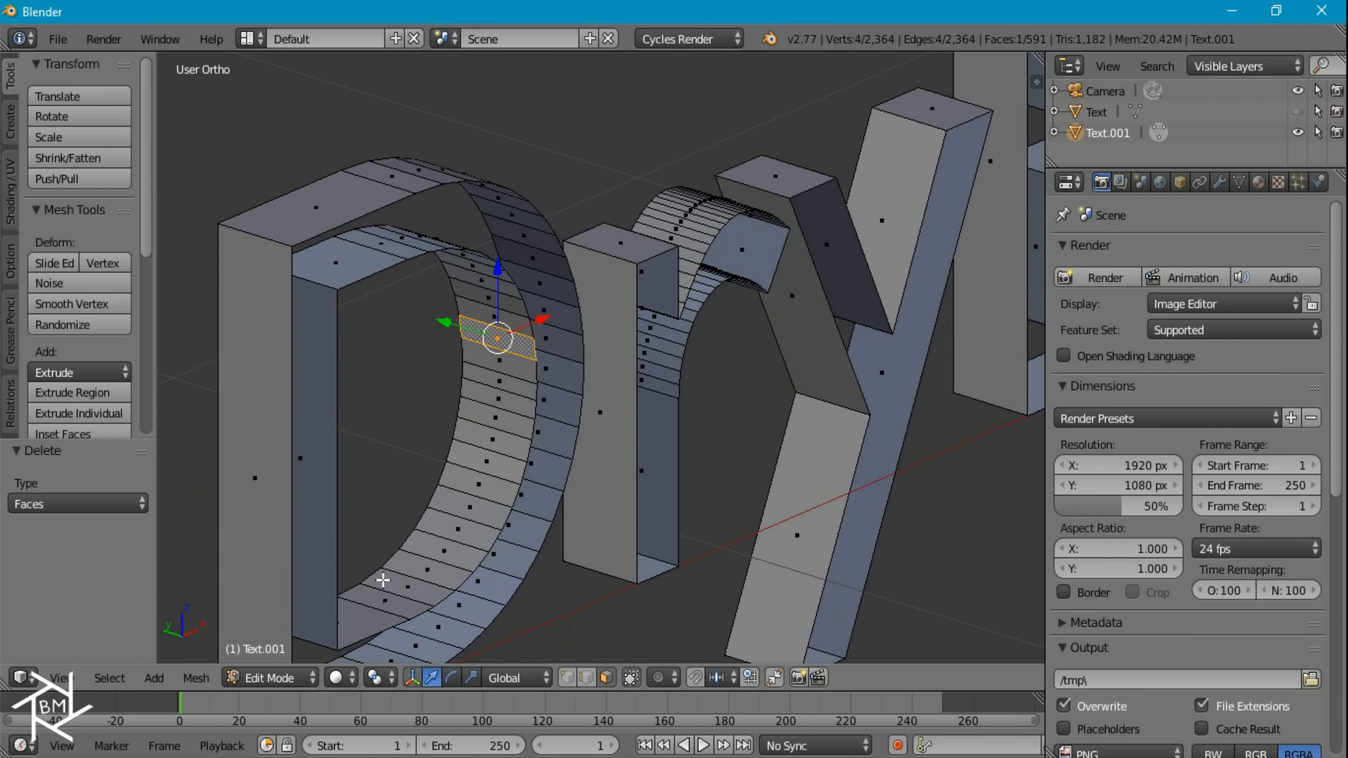
middle_click_drag(501, 455, 519, 425)
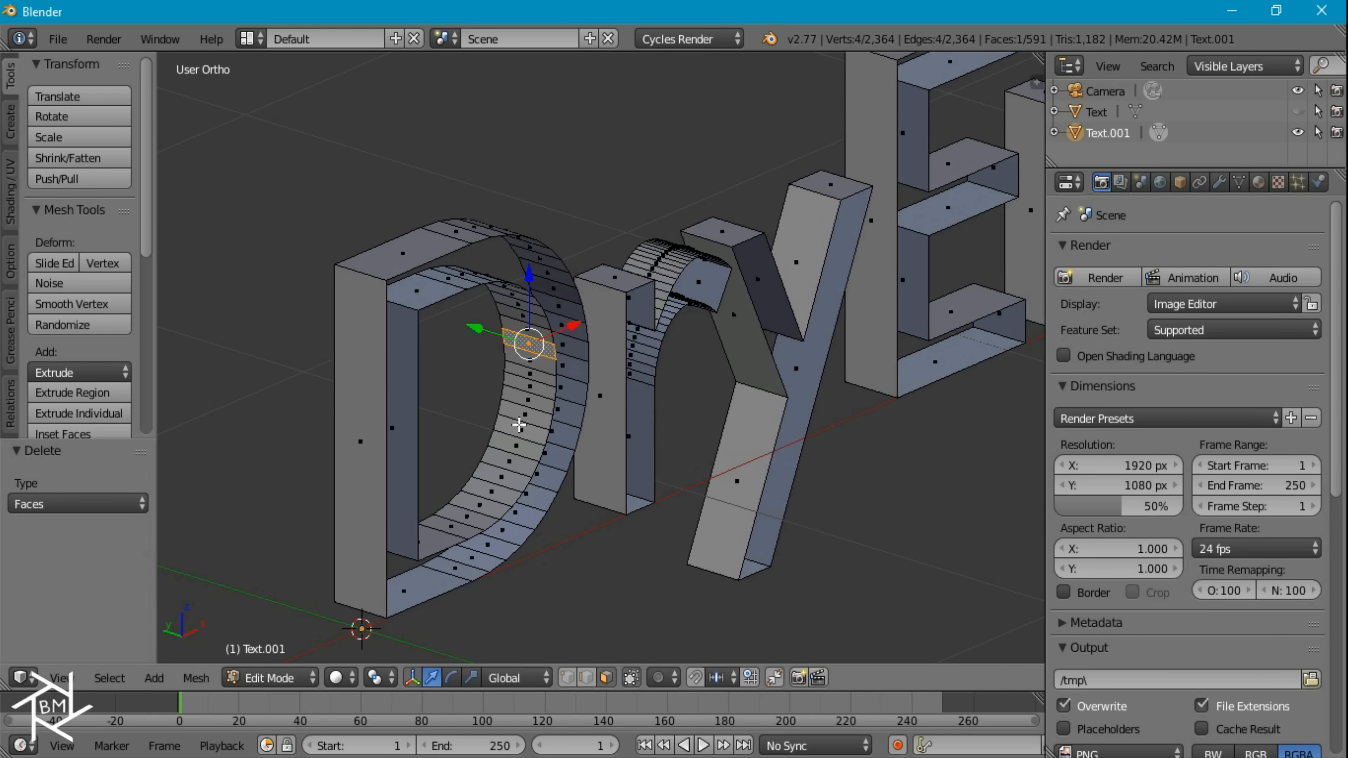
- Show the letters as wireframe in an orthographic front view and clear the face selection
key("z")
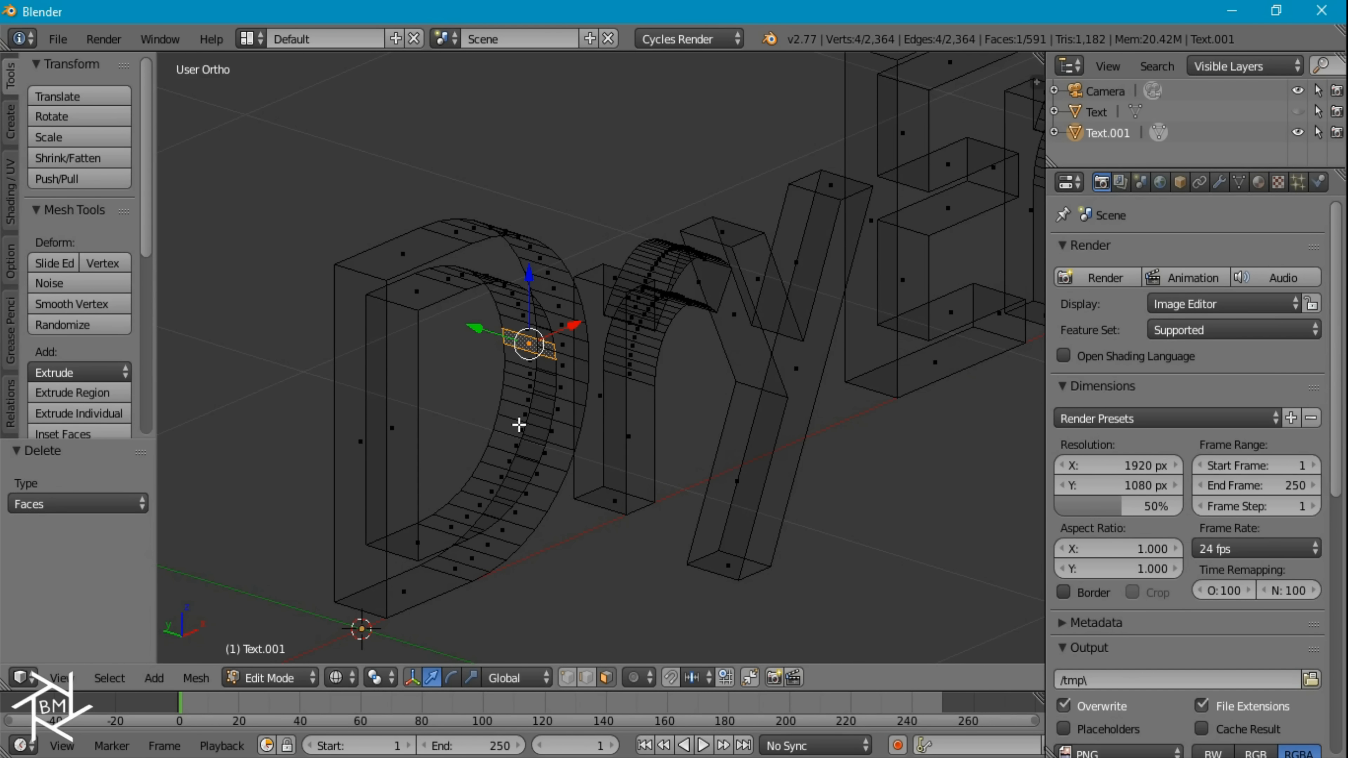
key("KP_1")
scroll(541, 425, "down", 2)
middle_click_drag(527, 379, 767, 572, "shift")
key("z")
key("z")
key("a")
middle_click_drag(572, 362, 658, 401, "shift")
- Circle-select the D's outer curve with its straight upper and lower faces, and remove the doubles in that selection
key("c")
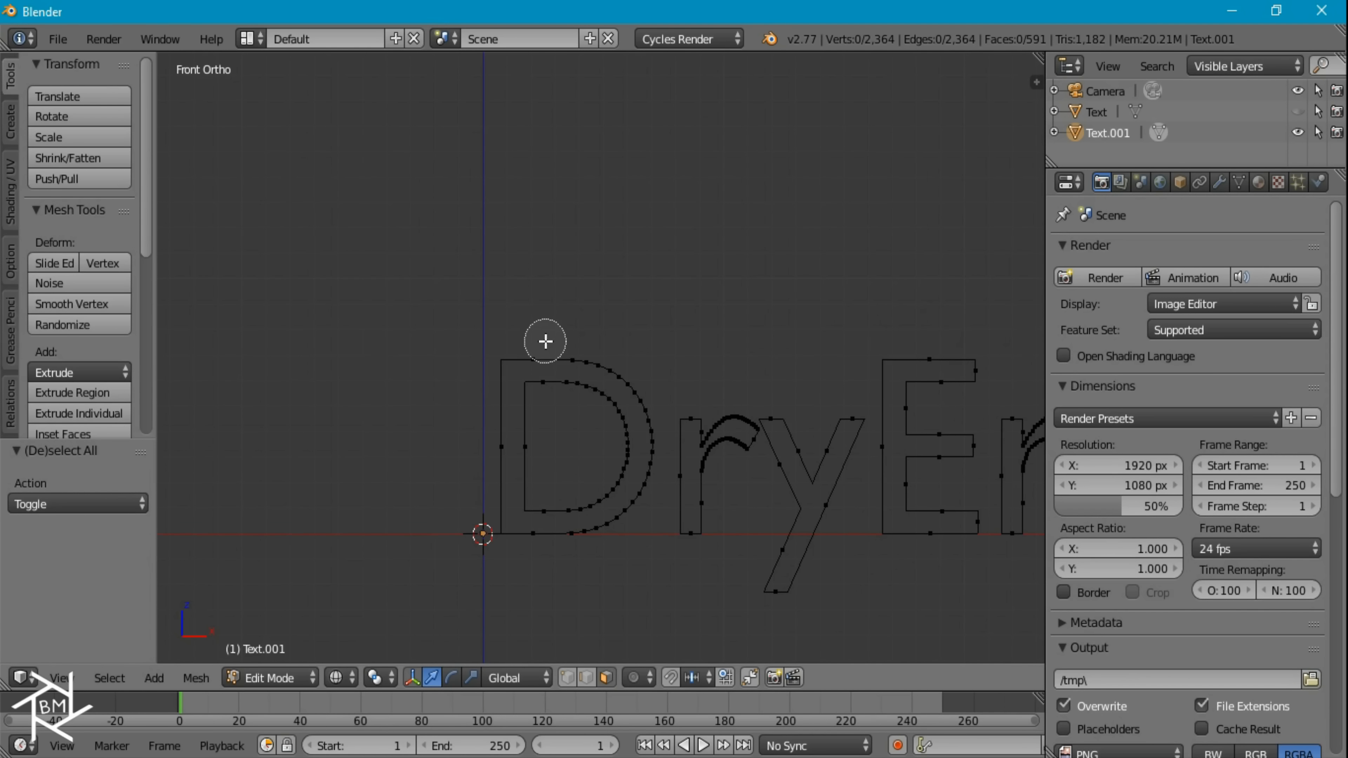
mouse_move(539, 346)
left_mouse_down()
mouse_move(637, 375)
mouse_move(650, 474)
mouse_move(634, 513)
mouse_move(576, 541)
mouse_move(530, 539)
left_mouse_up()
right_click(530, 539)
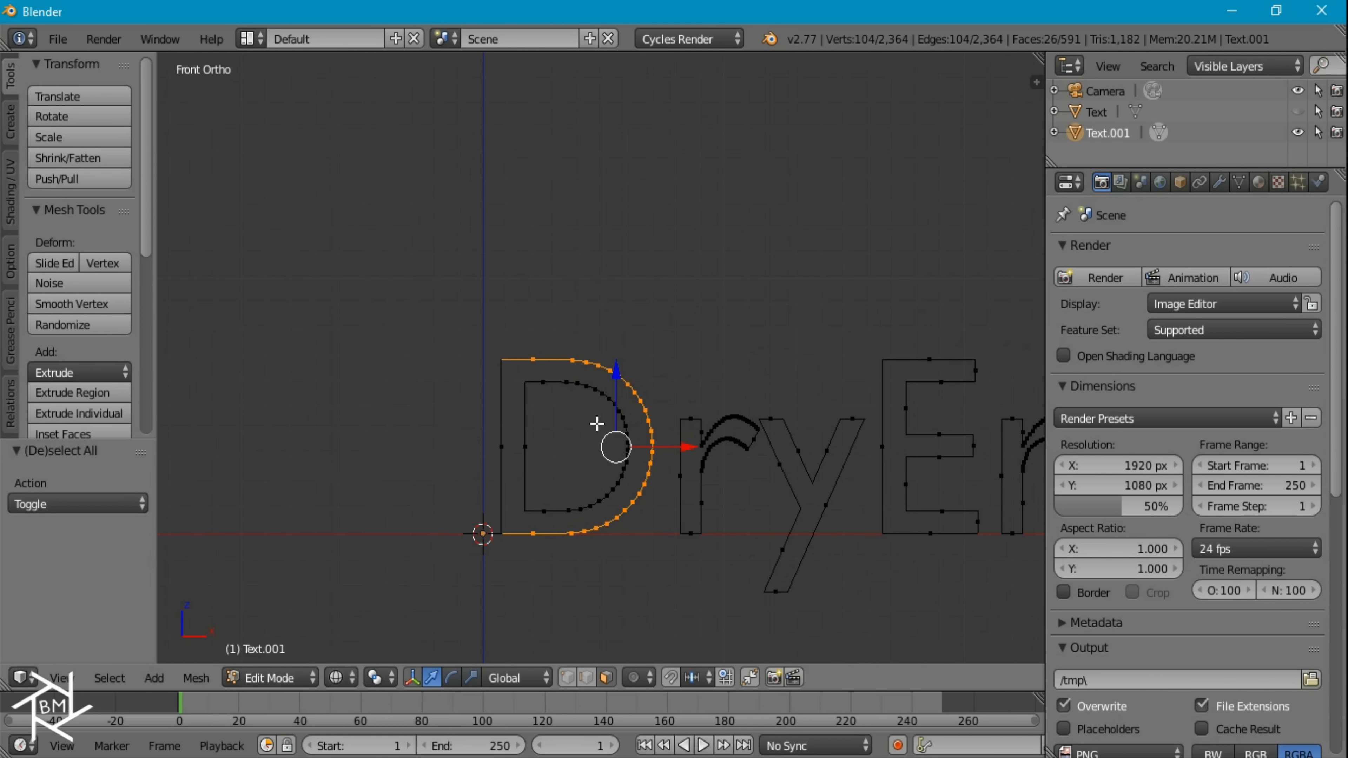
key("w")
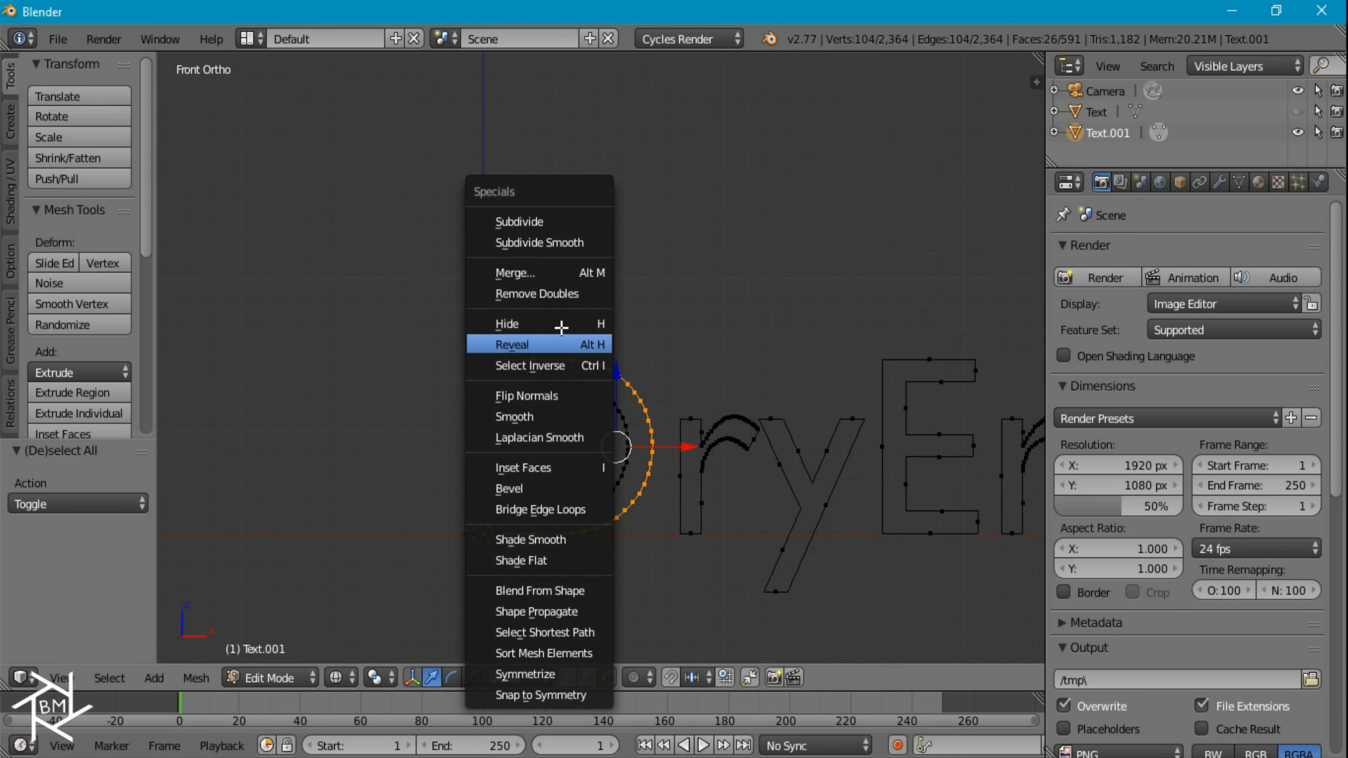
left_click(547, 289)
scroll(660, 528, "up", 2)
scroll(713, 447, "down", 2, "shift")
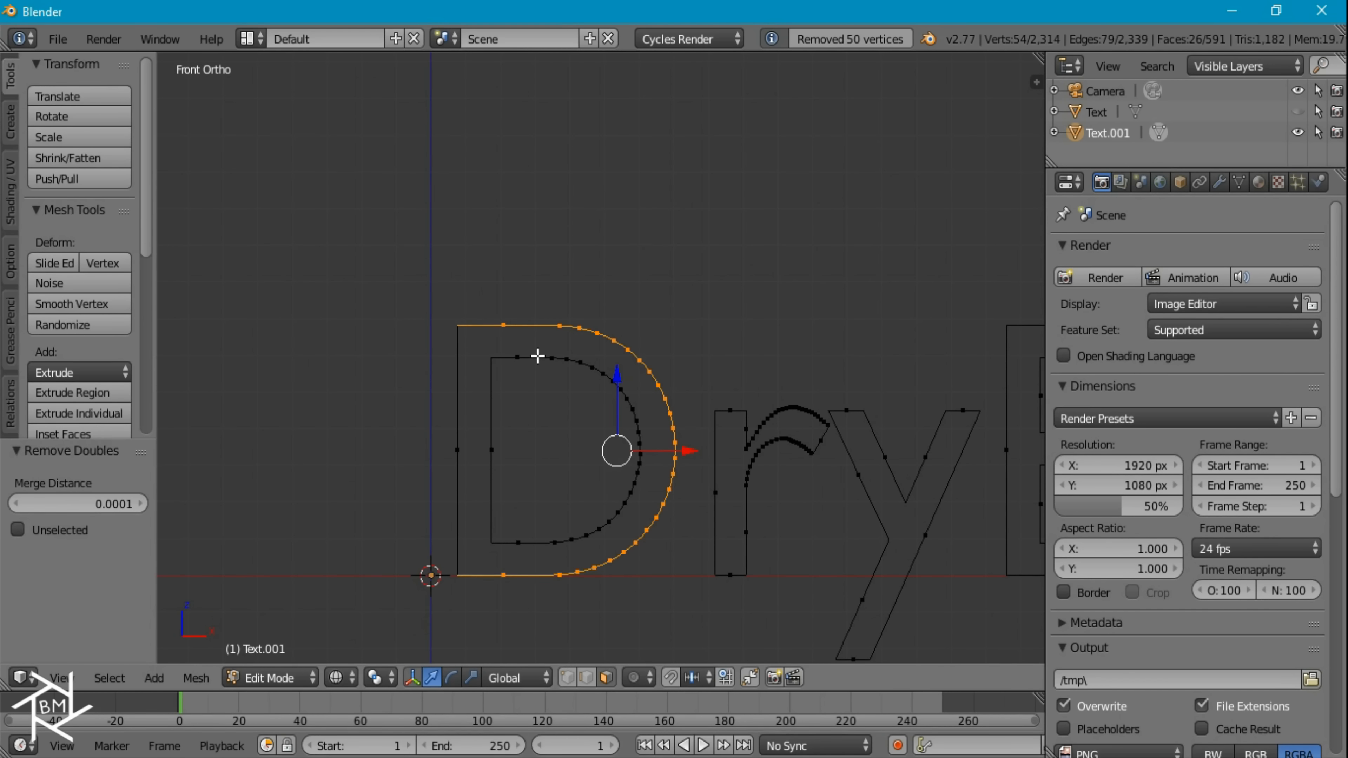
- Circle-select the D's inner curve with its straight upper and lower faces, and remove the doubles there
key("a")
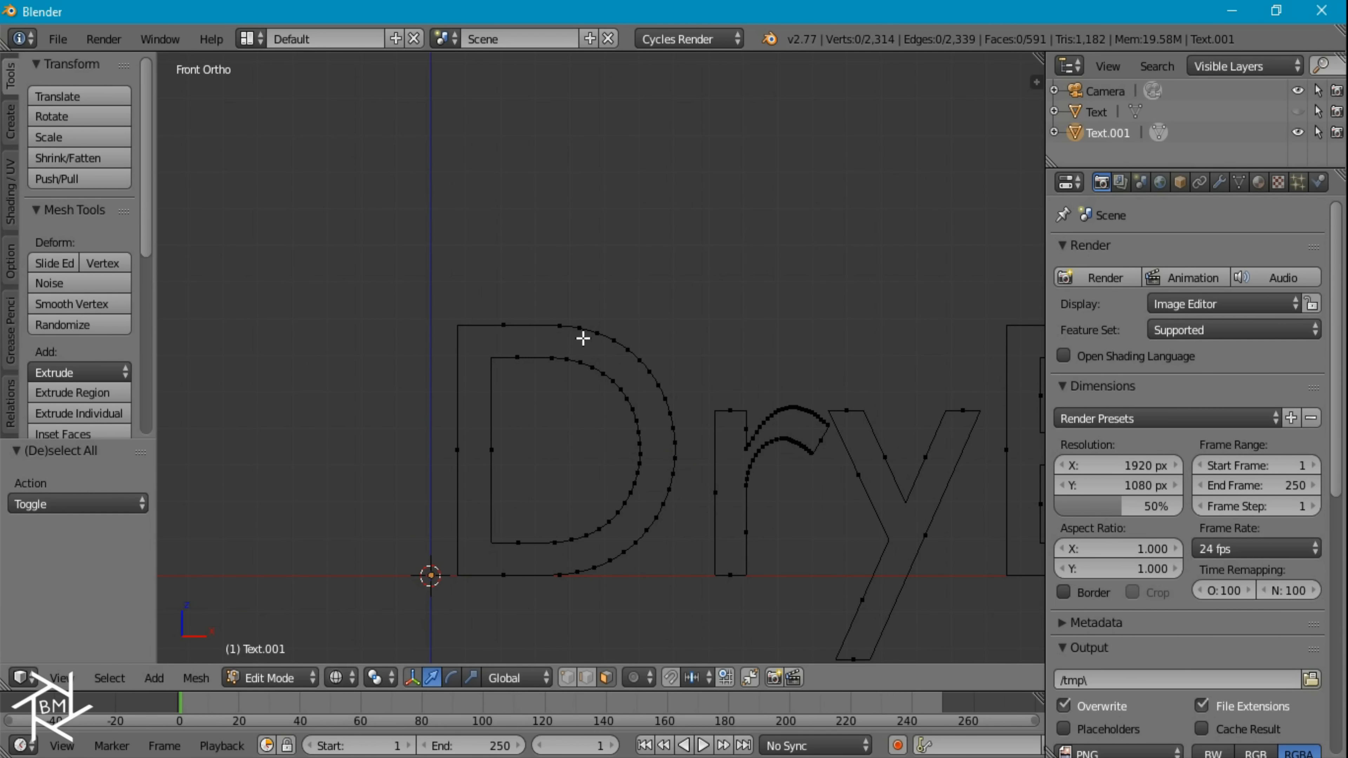
key("c")
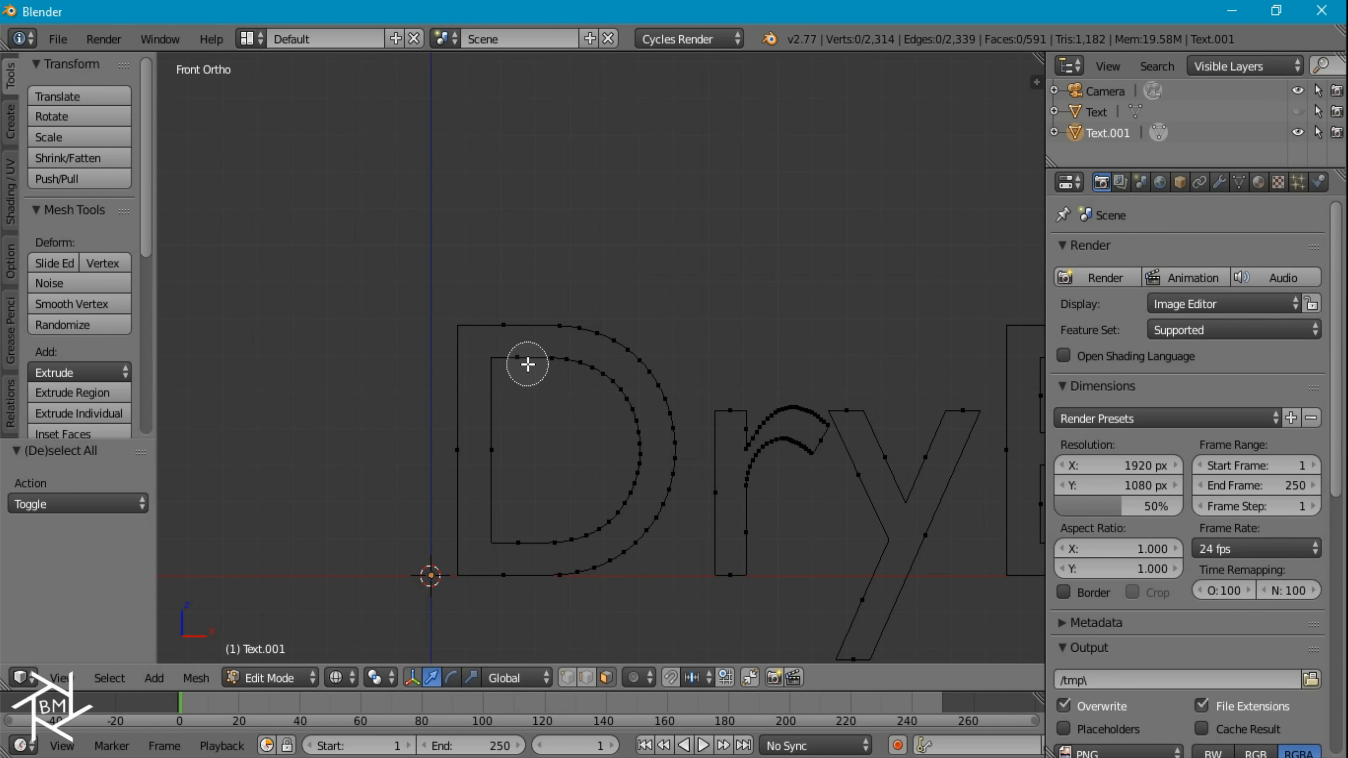
mouse_move(523, 362)
left_mouse_down()
mouse_move(572, 368)
mouse_move(626, 412)
mouse_move(627, 501)
mouse_move(529, 530)
mouse_move(530, 436)
left_mouse_up()
right_click(535, 434)
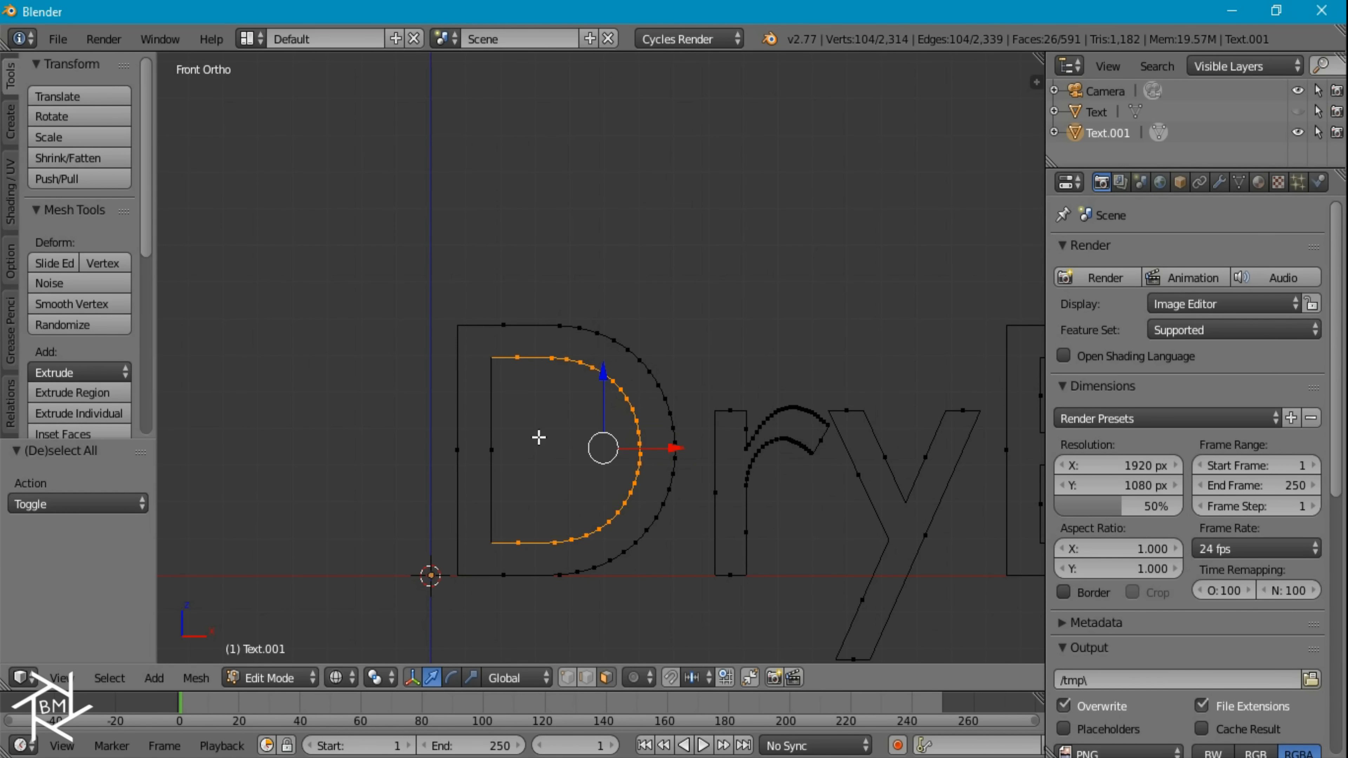
key("w")
left_click(514, 333)
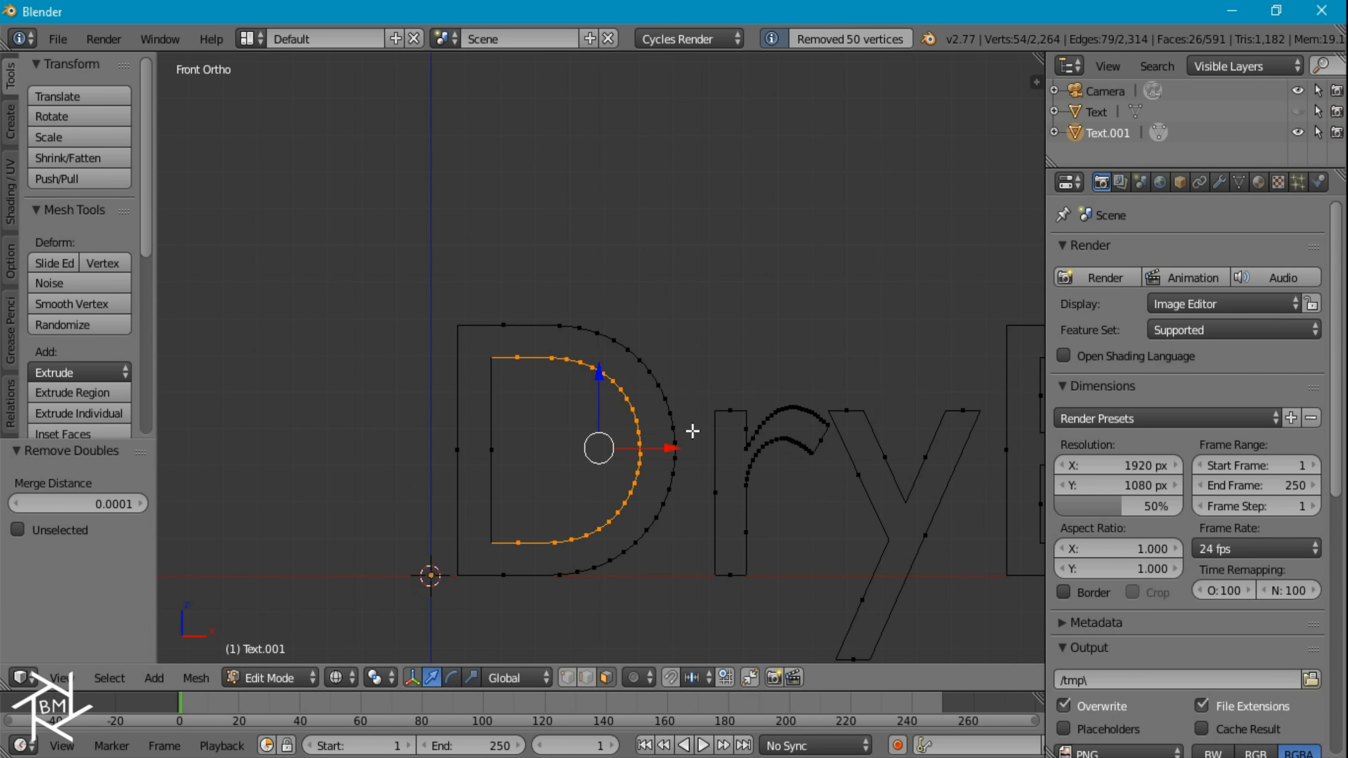
- Try moving one face of the D's inner curve, restore it, and select all faces linked to it as a check
right_click(635, 420)
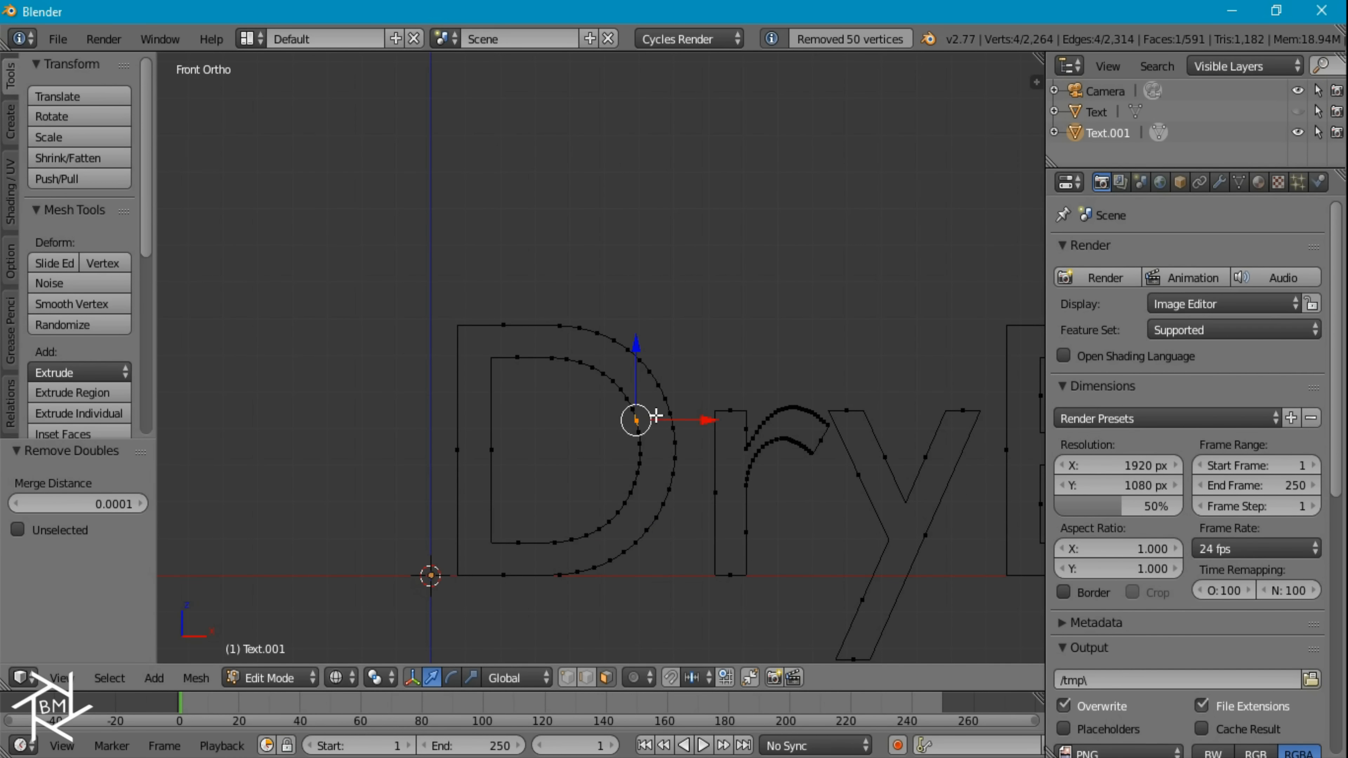
scroll(658, 425, "up", 3)
key("g")
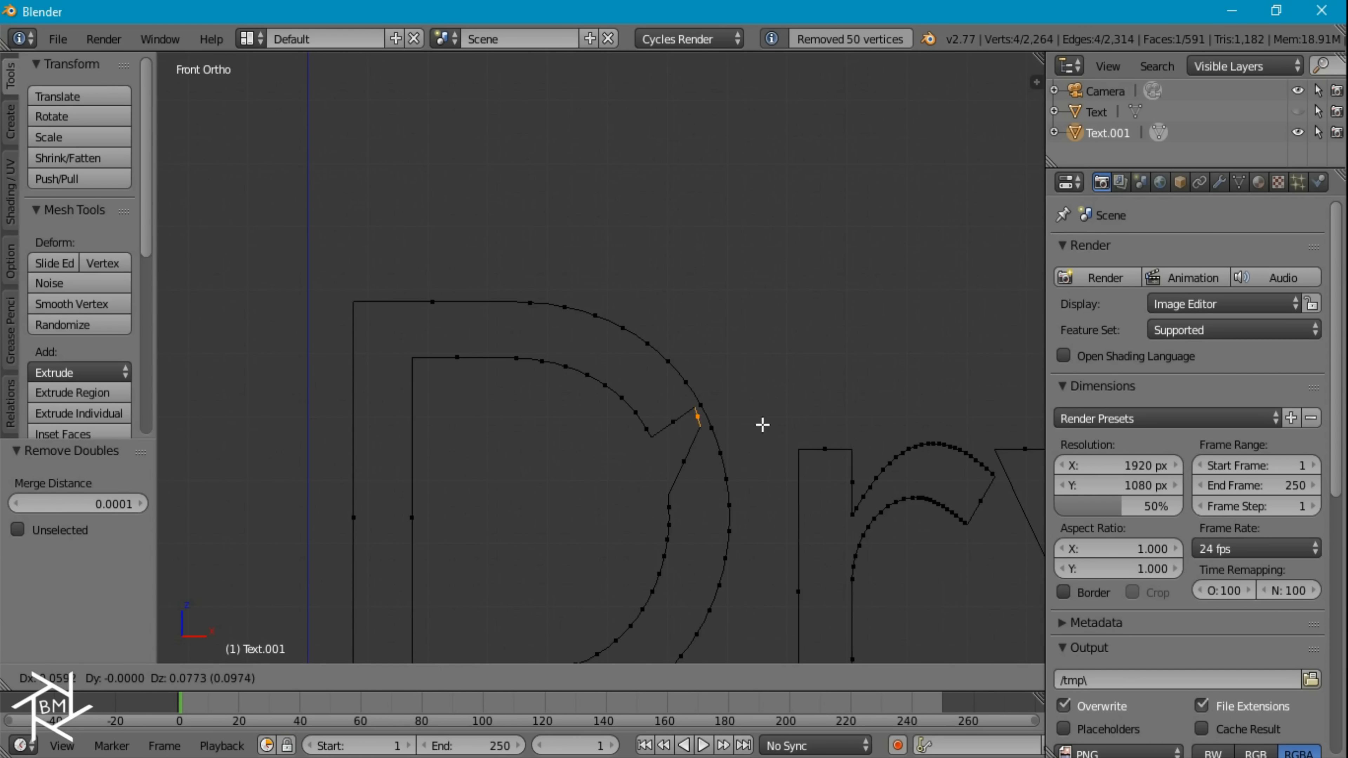
left_click(733, 447)
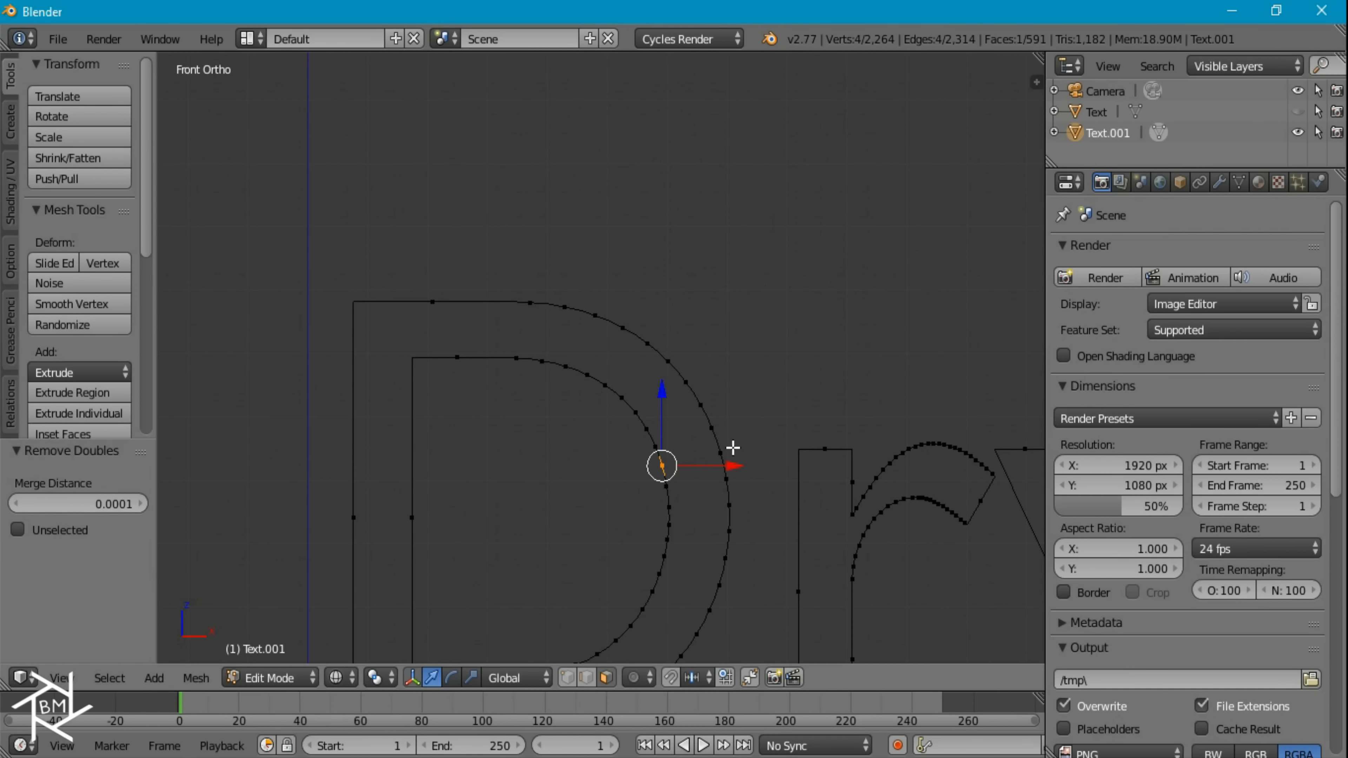
key("ctrl+l")
scroll(563, 489, "down", 2)
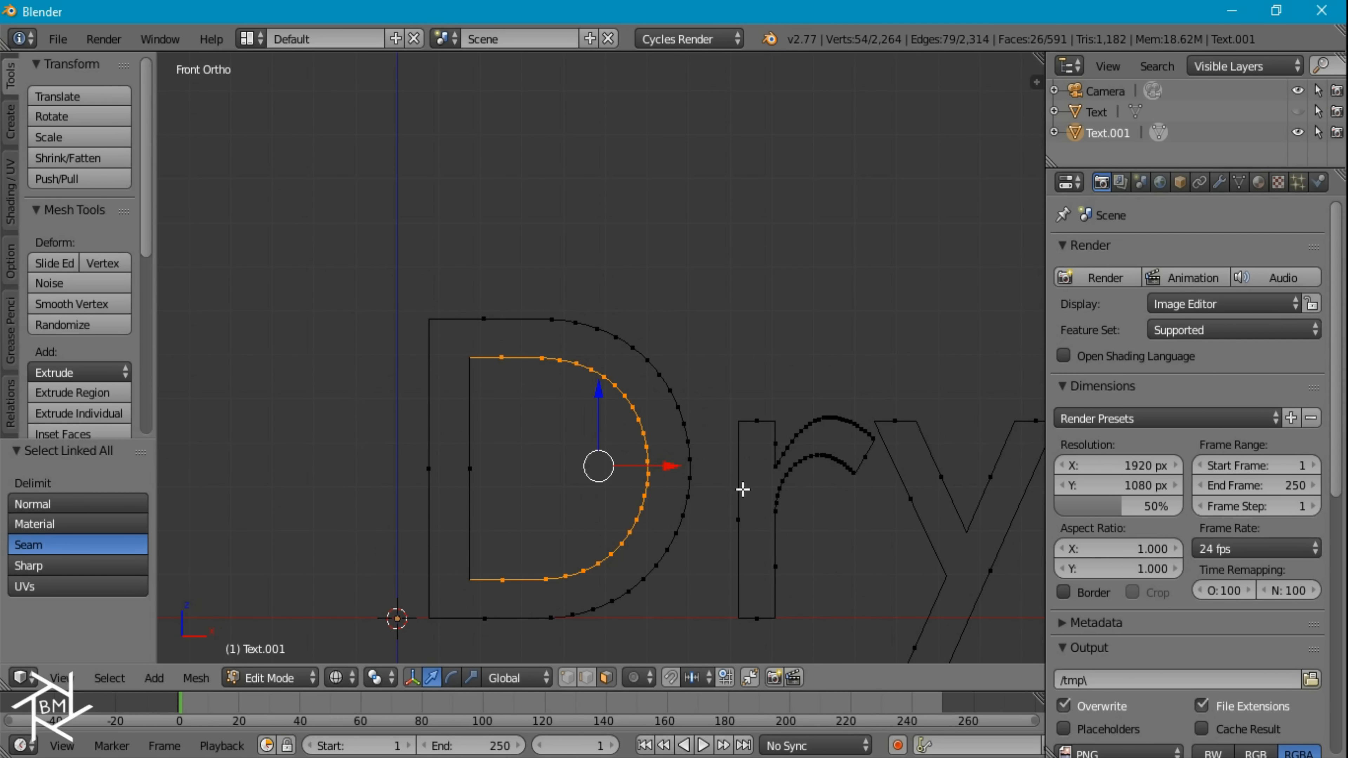
- Clear the selection, circle-select the first r's lower curve with the adjoining stem face, and remove the doubles there
middle_click_drag(849, 480, 811, 464, "shift")
scroll(810, 464, "up", 2)
middle_click_drag(656, 456, 584, 476, "shift")
key("a")
key("c")
mouse_move(550, 563)
left_mouse_down()
mouse_move(551, 473)
mouse_move(593, 418)
mouse_move(654, 418)
mouse_move(587, 406)
left_mouse_up()
right_click(587, 407)
key("w")
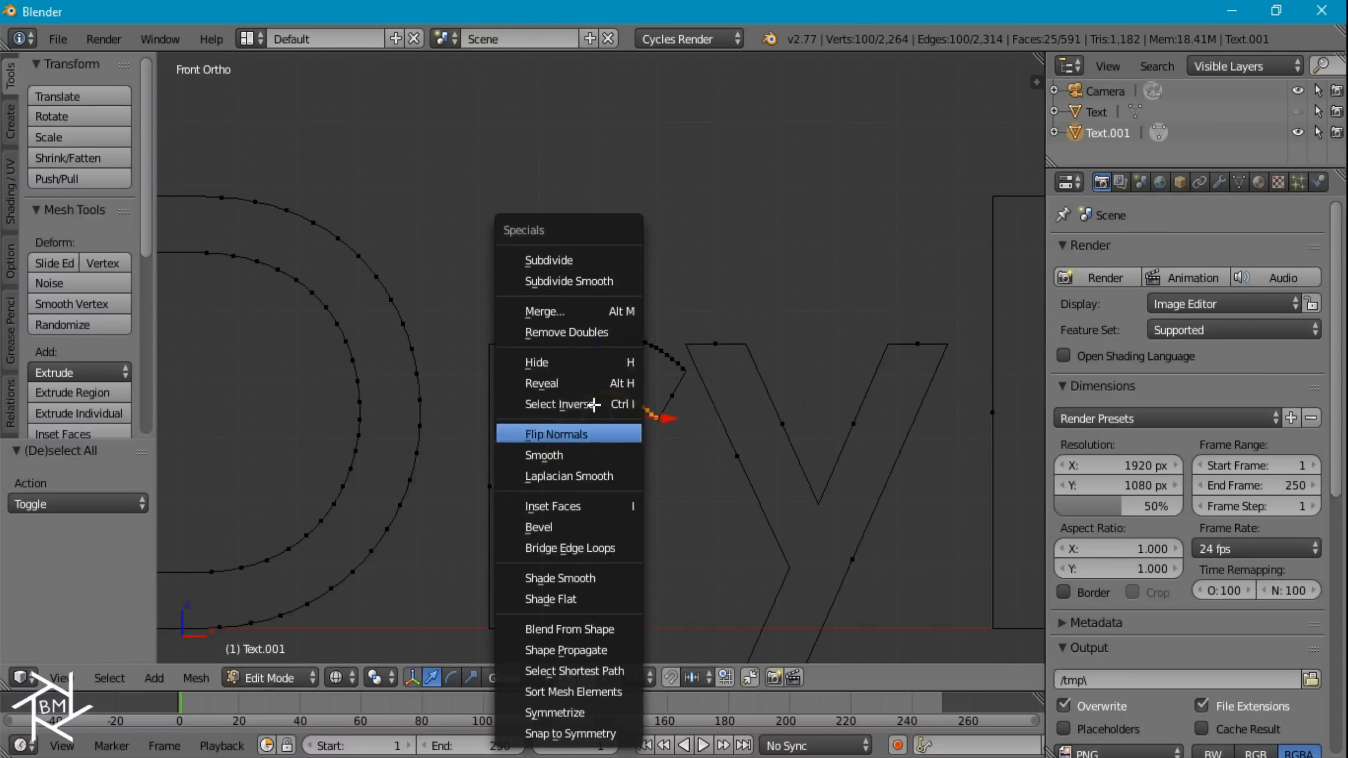
left_click(569, 330)
- Clear the selection, circle-select the upper curve of the first r, and remove its doubles
key("a")
key("c")
left_click(540, 402)
mouse_move(540, 402)
left_mouse_down()
mouse_move(641, 340)
mouse_move(671, 363)
left_mouse_up()
right_click(701, 425)
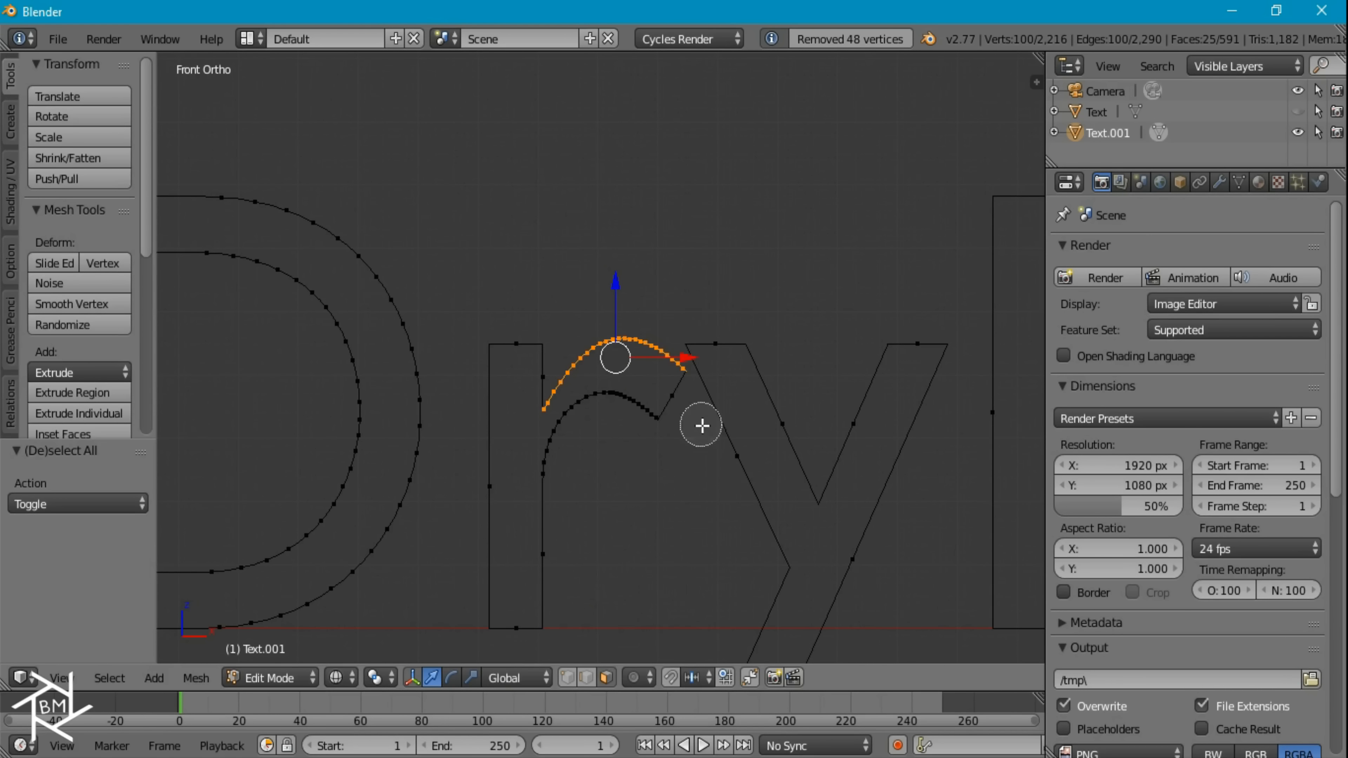
key("w")
left_click(658, 332)
- Circle-select only the second r's lower curve with the adjoining stem face, and remove the doubles there
scroll(668, 372, "down", 4)
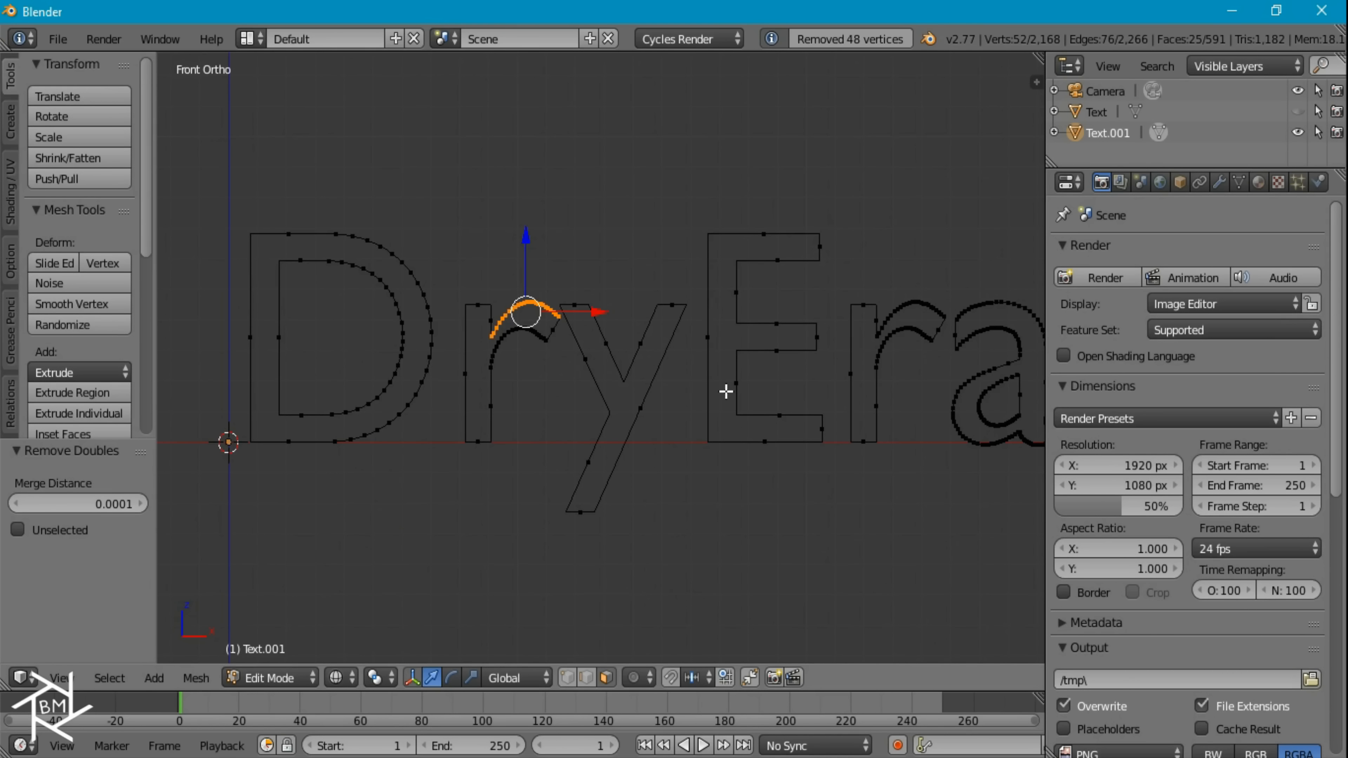
scroll(609, 269, "up", 2)
scroll(738, 481, "down", 2, "ctrl")
scroll(776, 415, "up", 2)
key("a")
key("c")
mouse_move(655, 487)
left_mouse_down()
mouse_move(658, 390)
mouse_move(728, 338)
mouse_move(748, 350)
mouse_move(668, 361)
left_mouse_up()
key("Escape")
key("w")
left_click(661, 332)
- Circle-select the upper curve of the second r and remove its doubles
key("c")
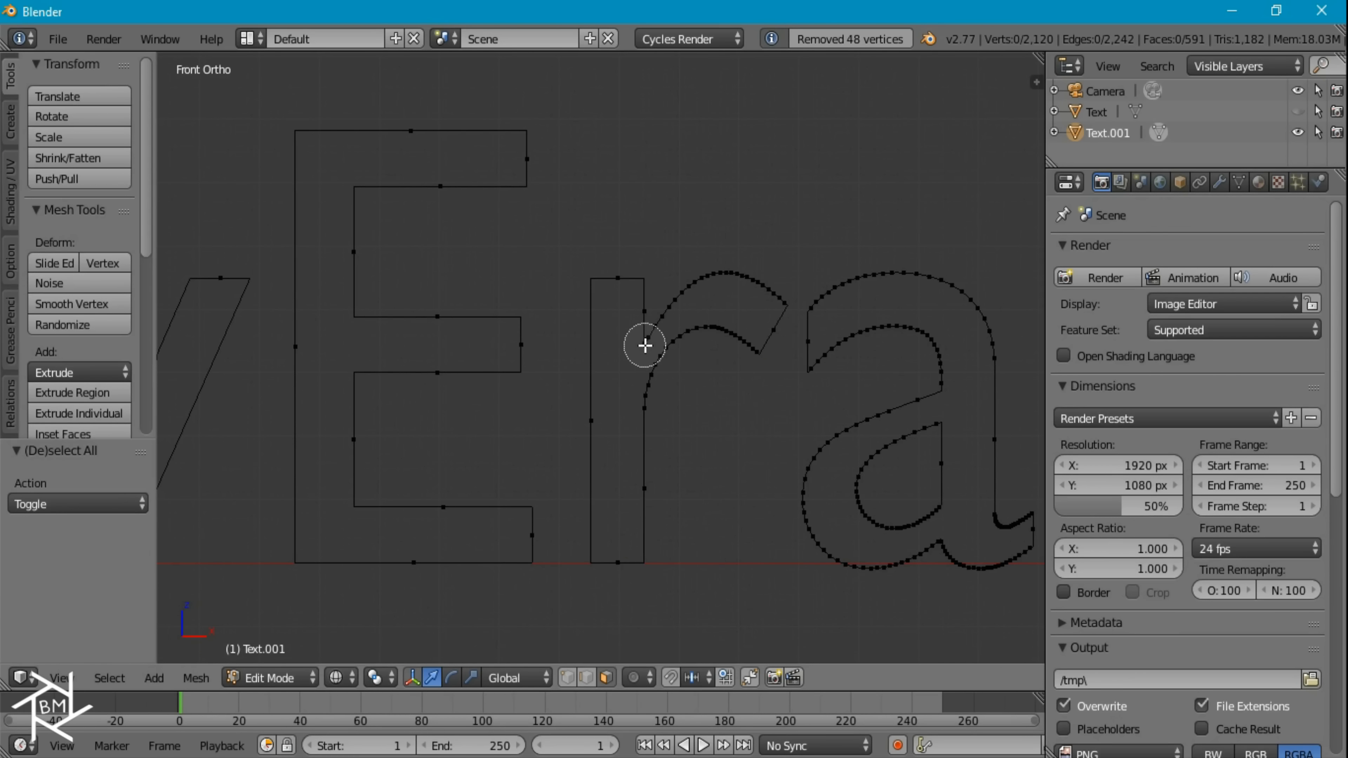
mouse_move(641, 347)
left_mouse_down()
mouse_move(671, 306)
mouse_move(774, 293)
mouse_move(784, 307)
left_mouse_up()
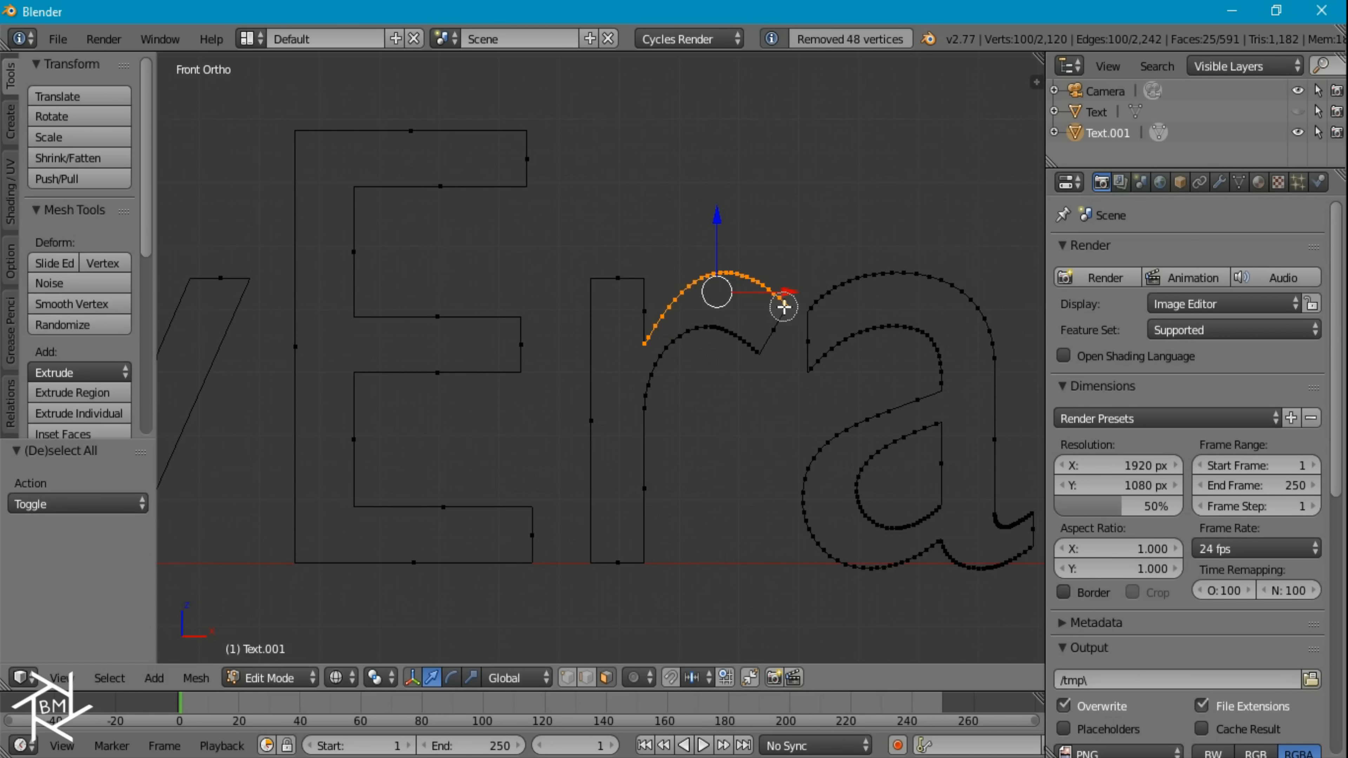
key("w")
left_click(781, 306)
- Clear the selection, circle-select the curve beneath the a's upper arch, and remove its doubles
key("a")
middle_click_drag(871, 408, 706, 387, "shift")
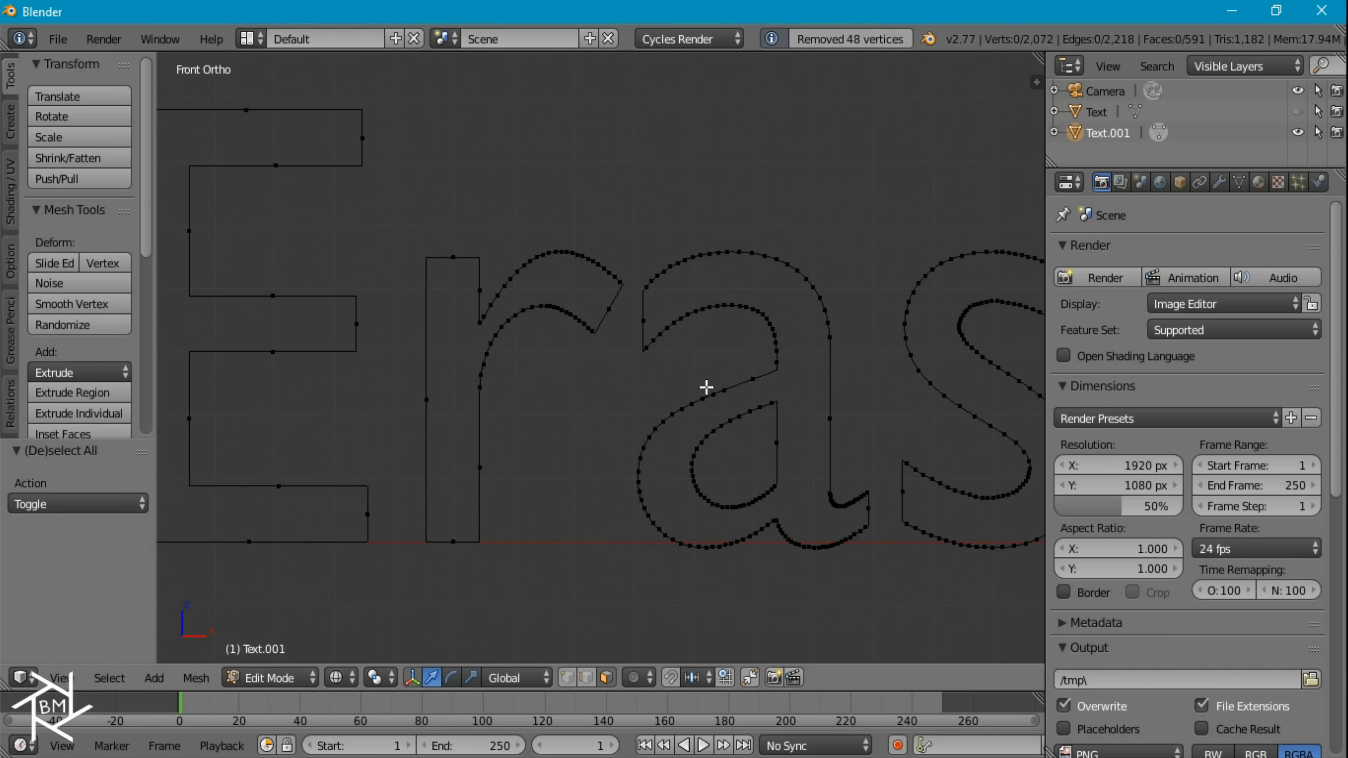
key("c")
mouse_move(640, 349)
left_mouse_down()
mouse_move(684, 319)
mouse_move(789, 337)
mouse_move(778, 367)
mouse_move(722, 317)
left_mouse_up()
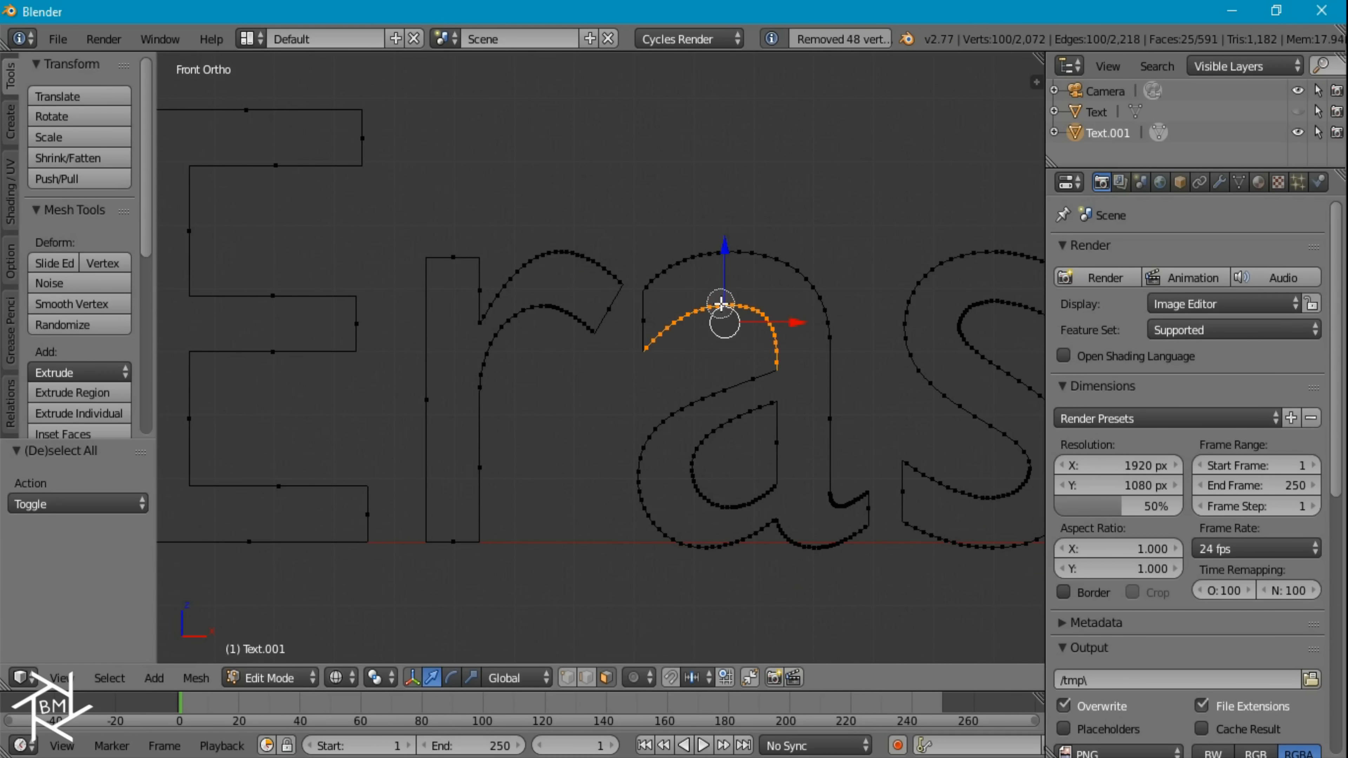
key("Escape")
key("w")
left_click(731, 316)
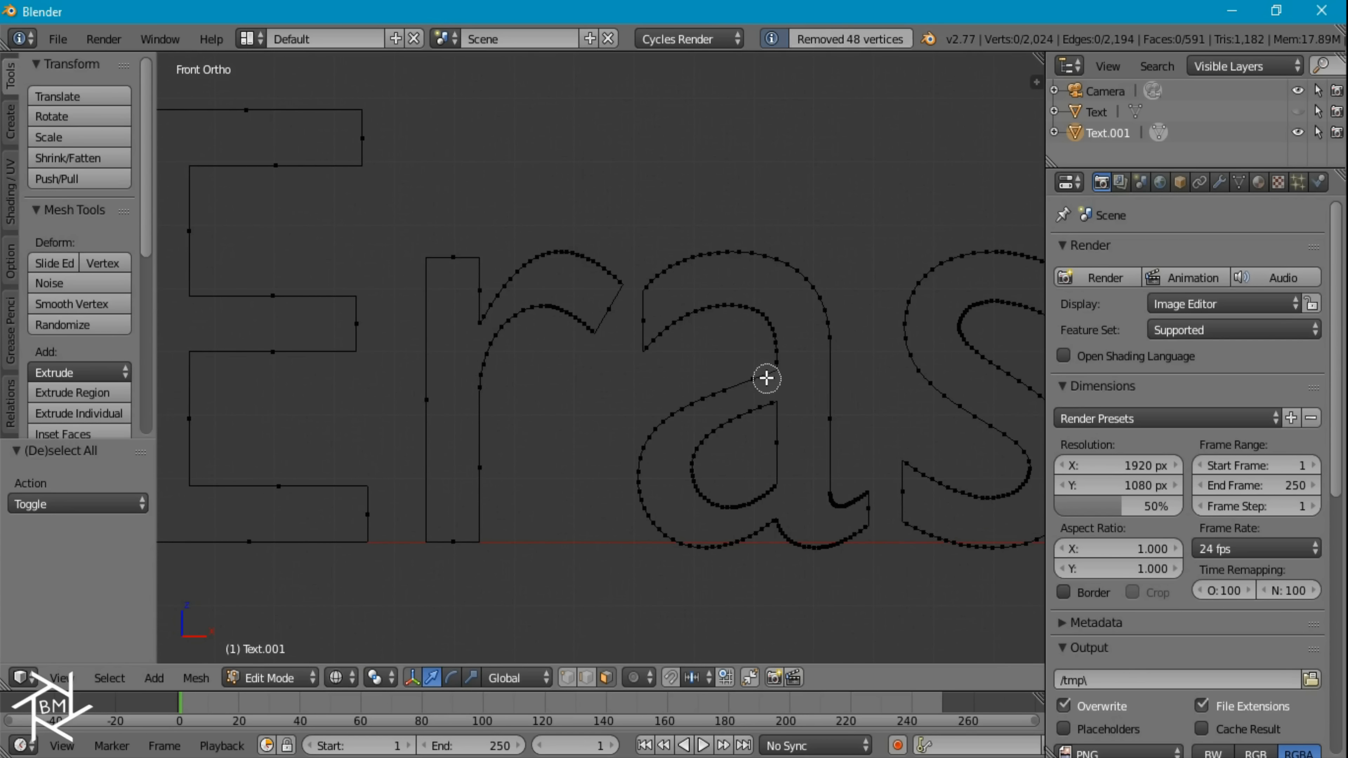
- Circle-select the outer curve of the a's bowl up to the notch beside the tail, and remove its doubles
mouse_move(734, 389)
left_mouse_down()
mouse_move(638, 437)
mouse_move(650, 512)
mouse_move(764, 541)
mouse_move(779, 530)
left_mouse_up()
middle_click_drag(791, 539, 785, 528)
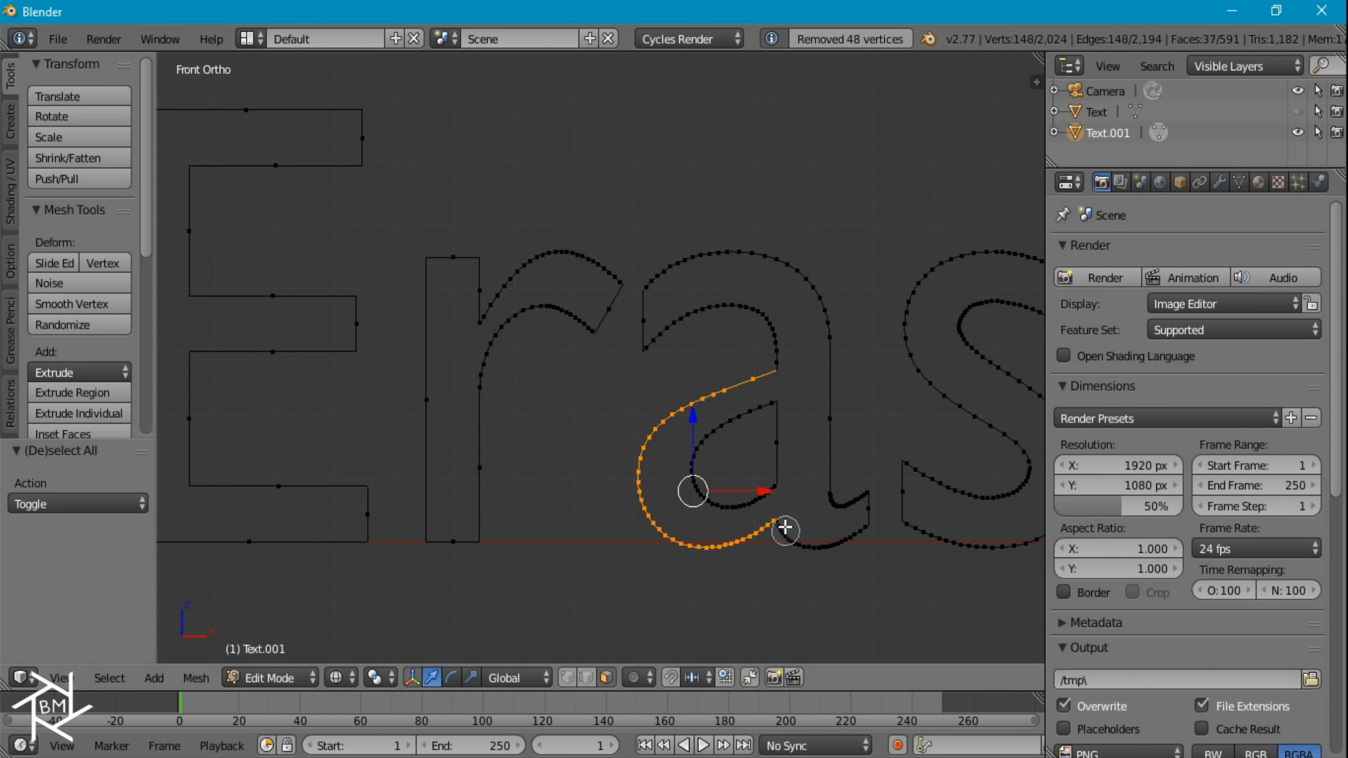
right_click(806, 540)
scroll(795, 566, "up", 5)
middle_click_drag(817, 584, 370, 286, "shift")
scroll(382, 297, "up", 7)
middle_click_drag(556, 624, 546, 412, "shift")
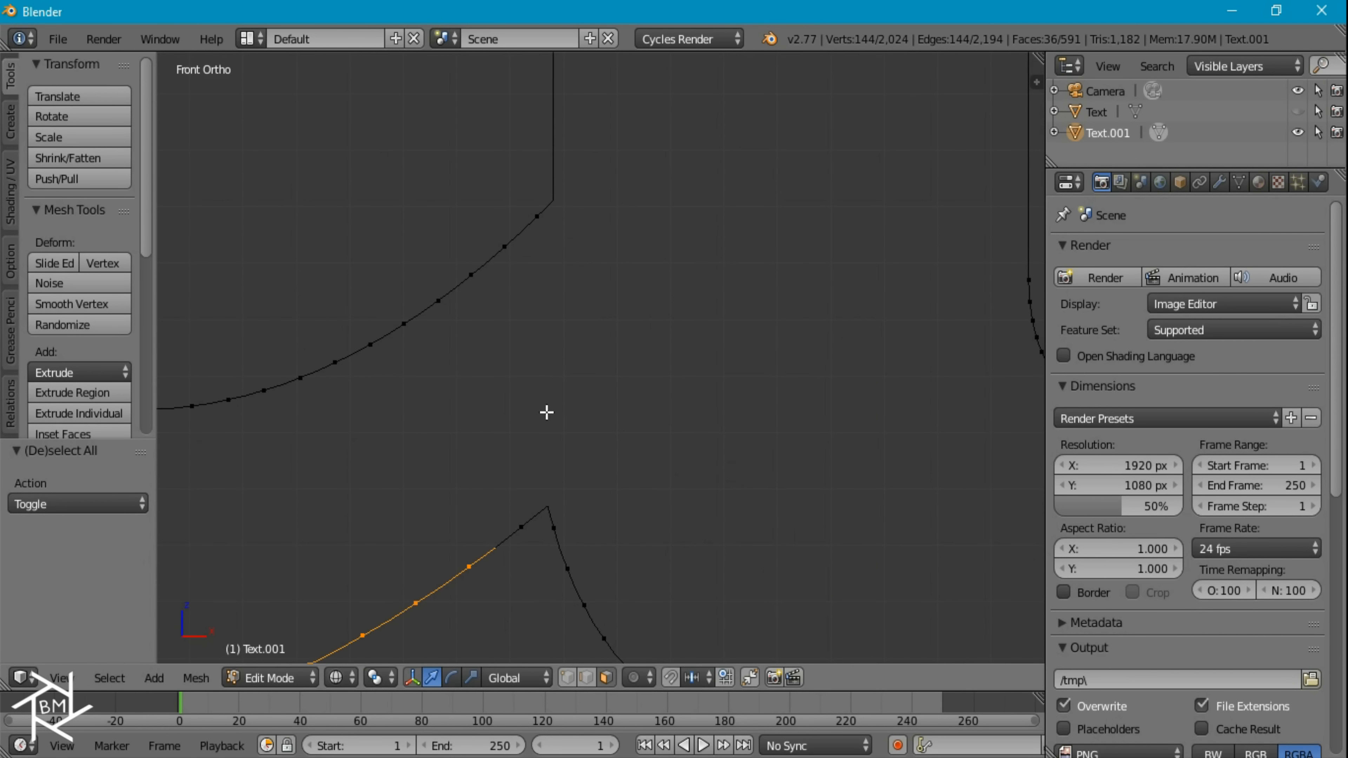
key("w")
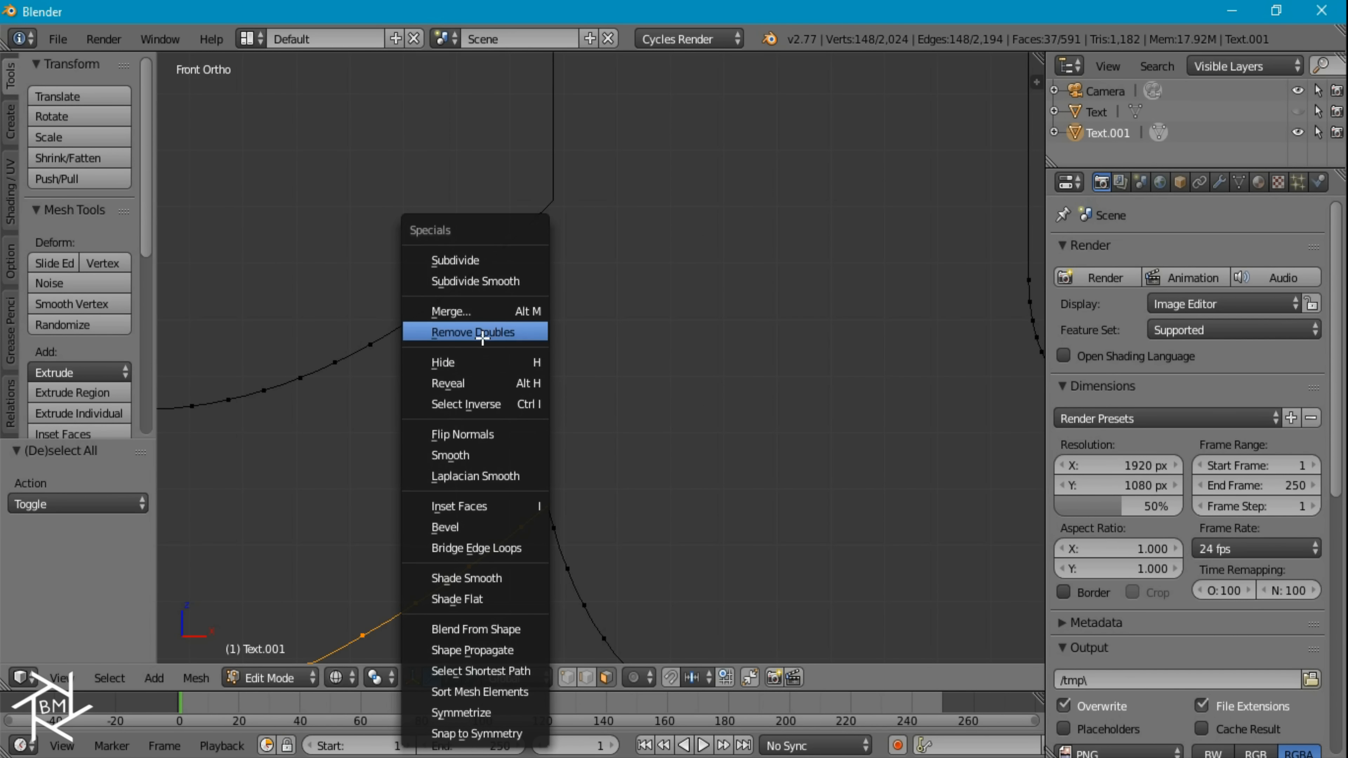
left_click(478, 334)
- Circle-select the lower curve of the a's tail, starting at the notch, and remove its doubles
scroll(638, 424, "down", 3)
right_click(594, 400)
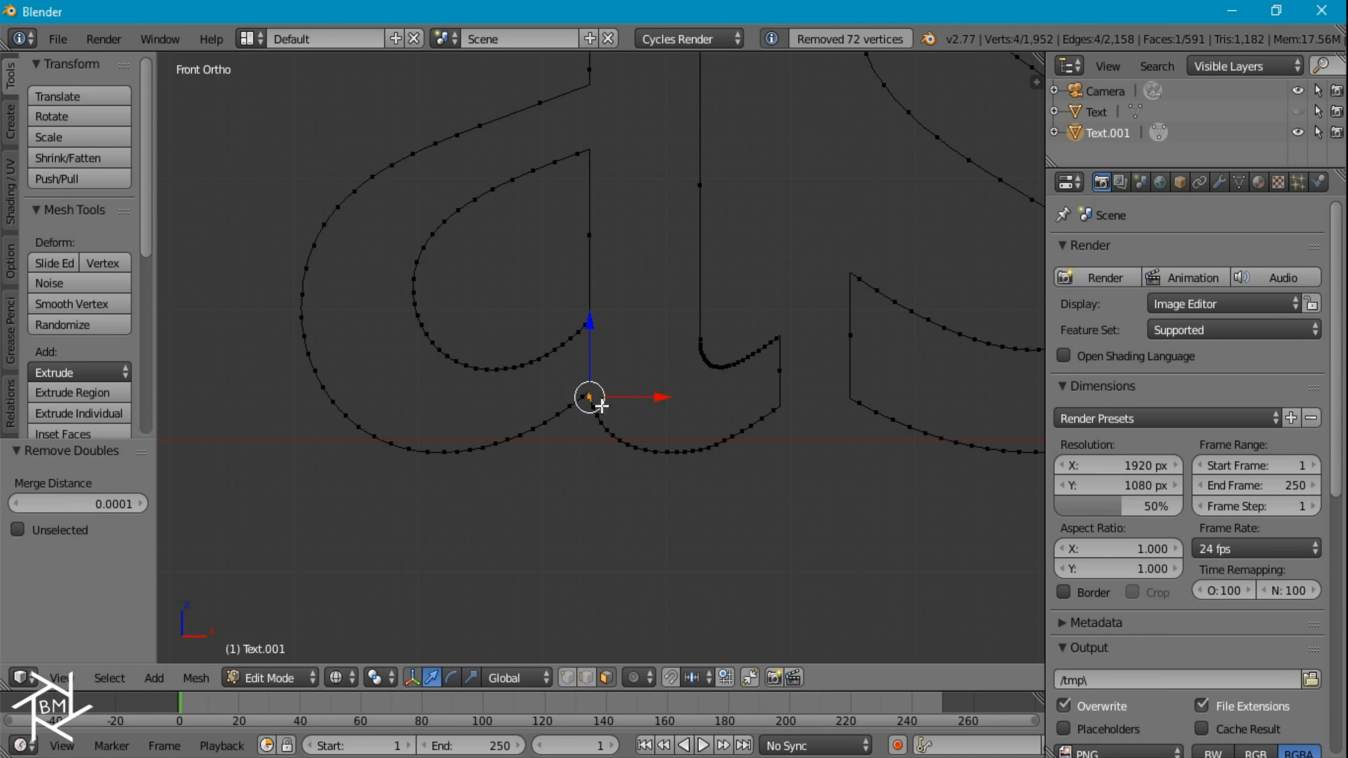
mouse_move(600, 411)
left_mouse_down()
mouse_move(613, 435)
mouse_move(788, 406)
left_mouse_up()
right_click(789, 407)
key("w")
left_click(752, 334)
- Clear the selection, circle-select the a's outer line from tail hook up the stem and over the arch, and remove its doubles
middle_click_drag(703, 450, 676, 460, "shift")
key("a")
key("v")
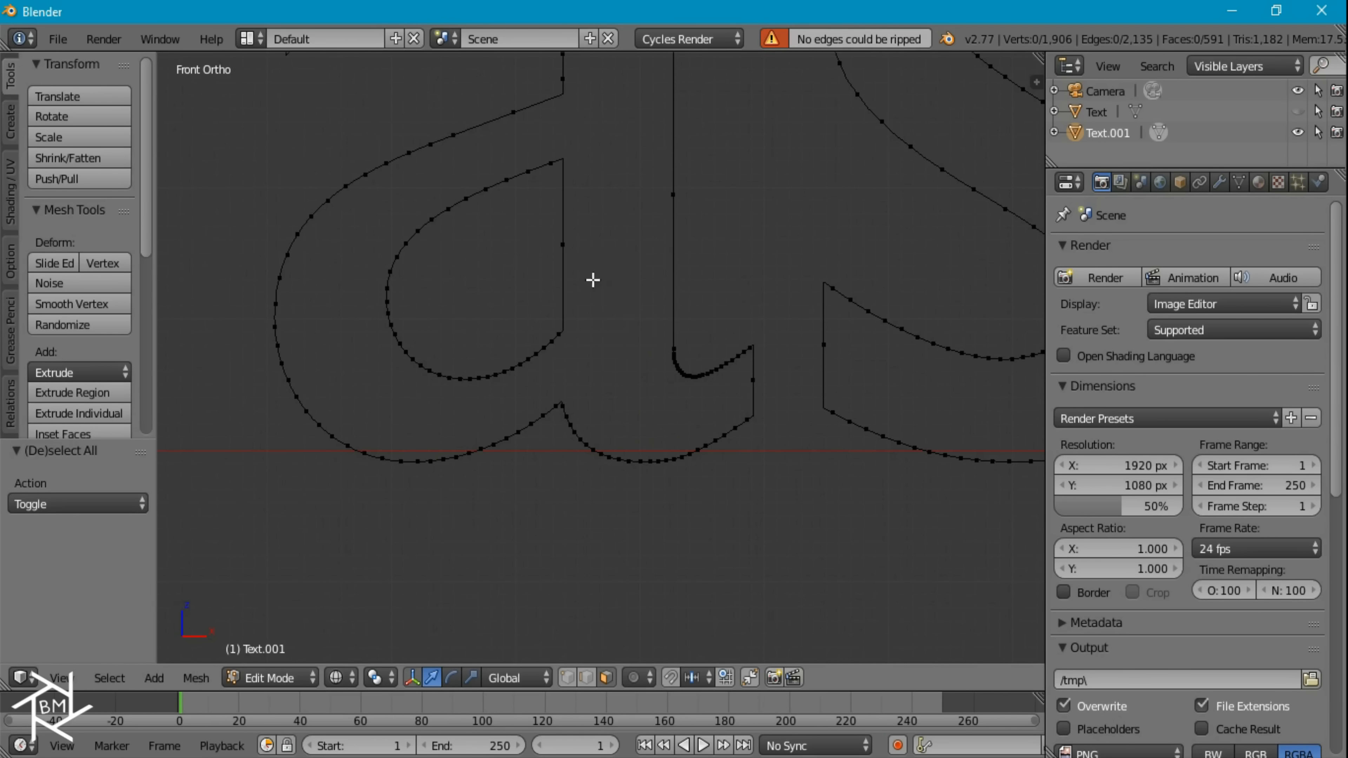
mouse_move(747, 349)
left_mouse_down()
mouse_move(665, 334)
mouse_move(678, 202)
left_mouse_up()
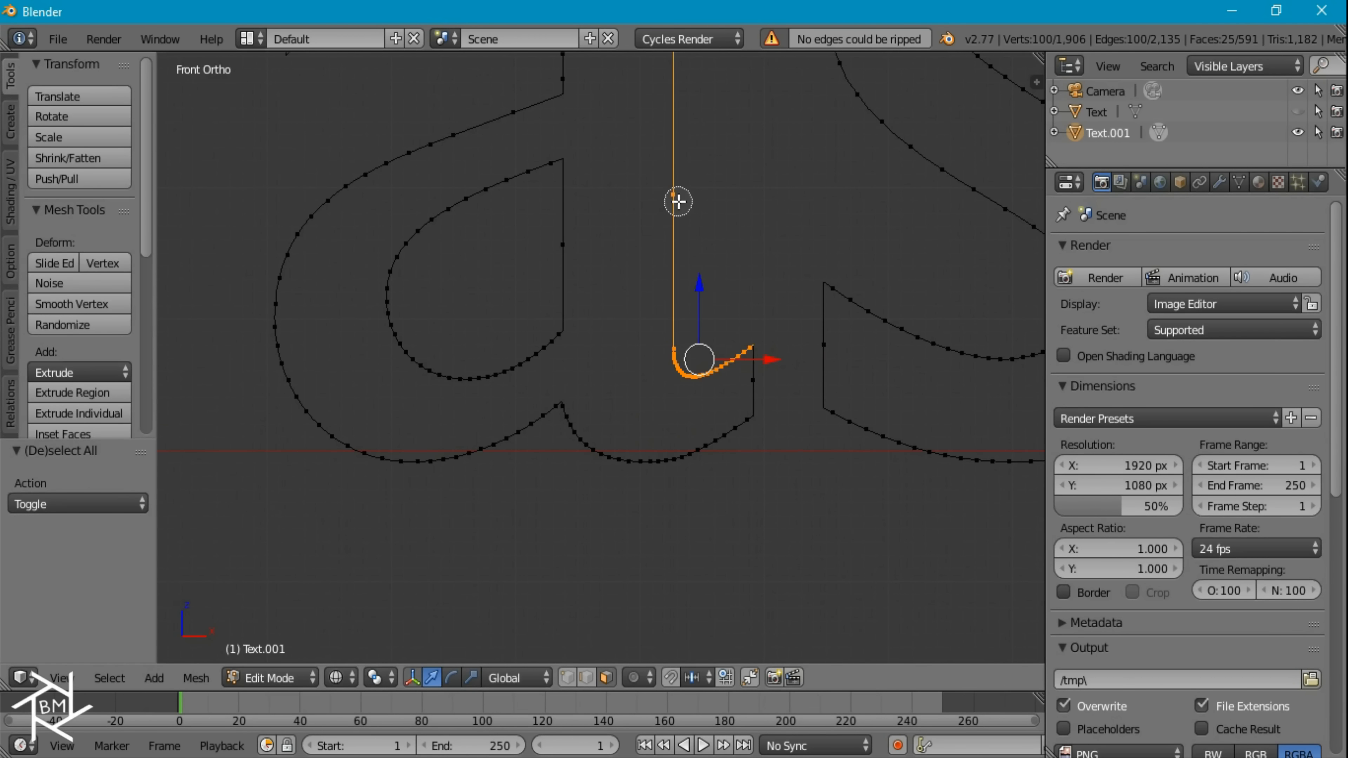
scroll(684, 244, "down", 6)
scroll(668, 359, "up", 2)
mouse_move(619, 373)
left_mouse_down()
mouse_move(589, 292)
mouse_move(492, 283)
mouse_move(463, 308)
left_mouse_up()
key("w")
left_click(477, 305)
scroll(558, 372, "up", 4)
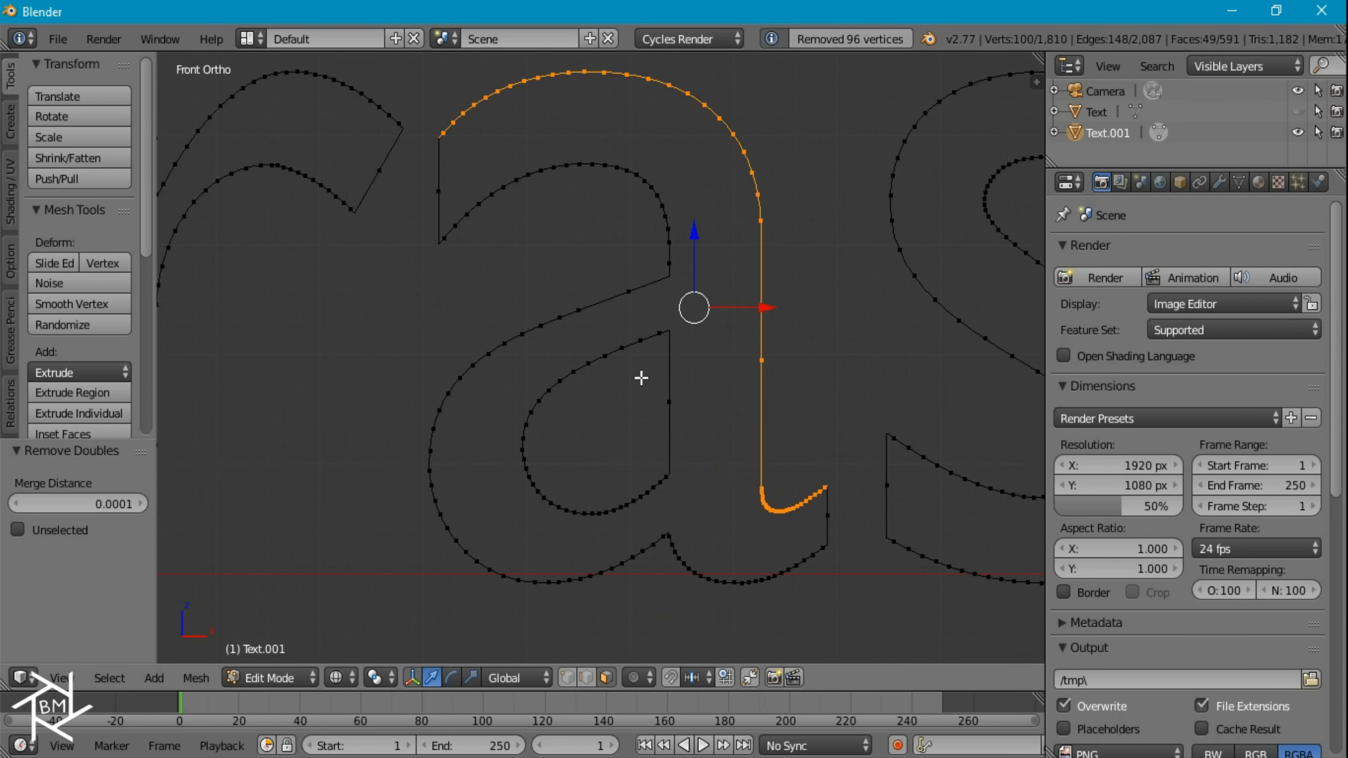
- Clear the selection, circle-select the inner curve of the a's bowl, and remove its doubles
key("a")
mouse_move(641, 342)
left_mouse_down()
mouse_move(551, 382)
mouse_move(532, 472)
mouse_move(578, 518)
mouse_move(671, 482)
left_mouse_up()
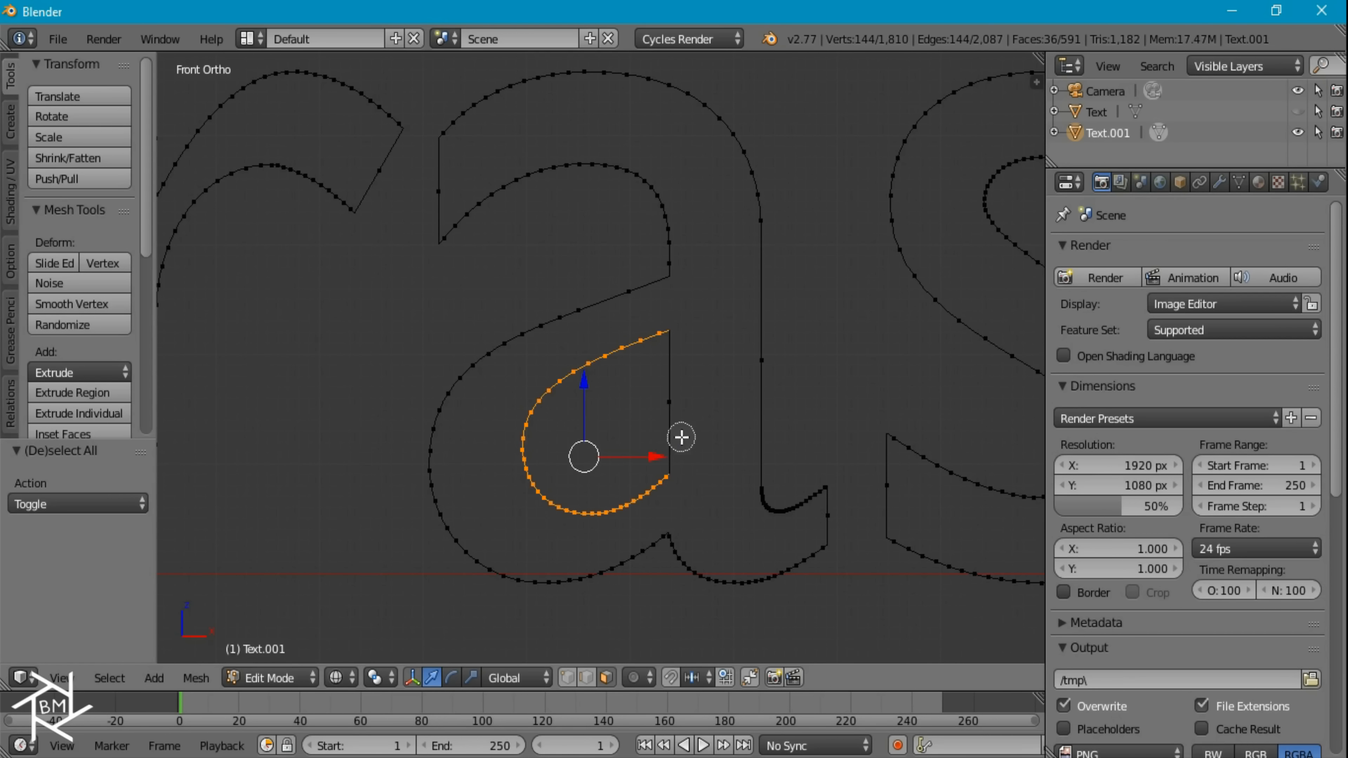
key("w")
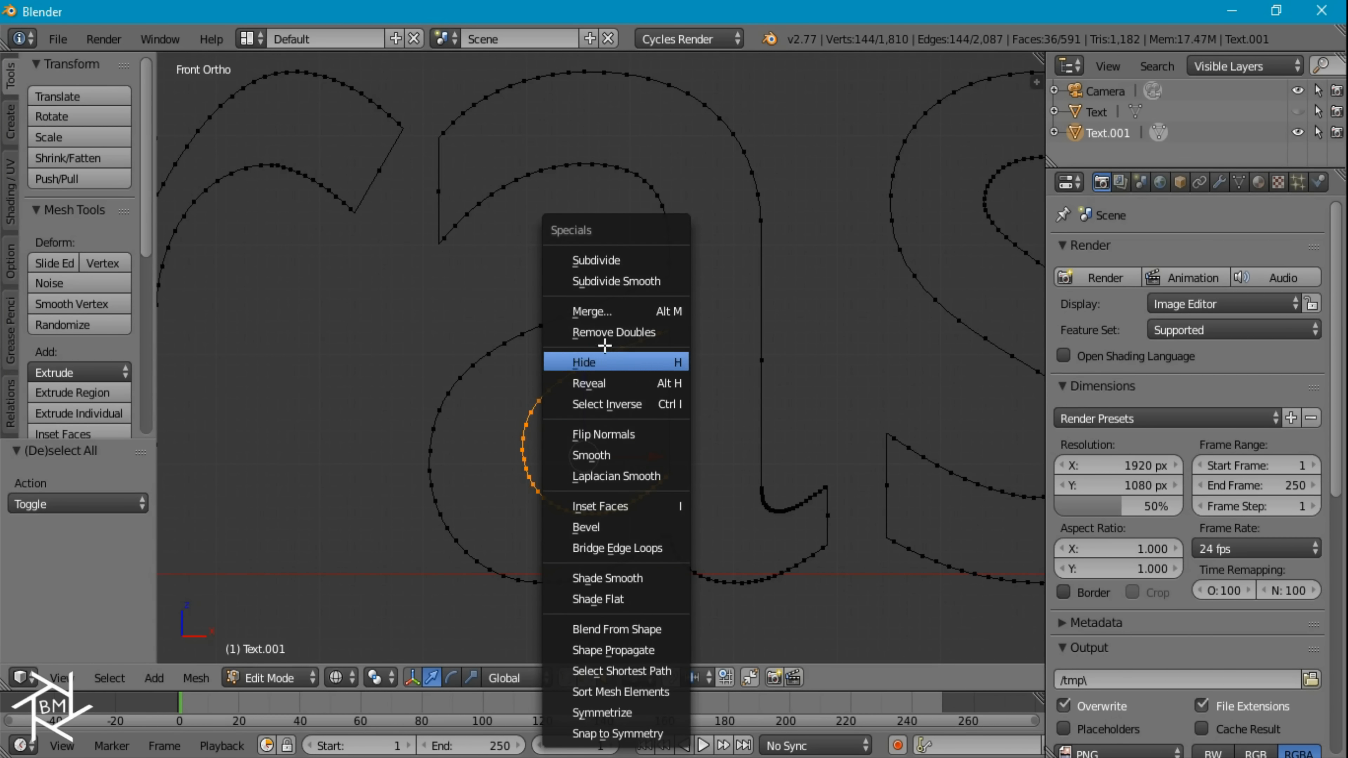
left_click(606, 331)
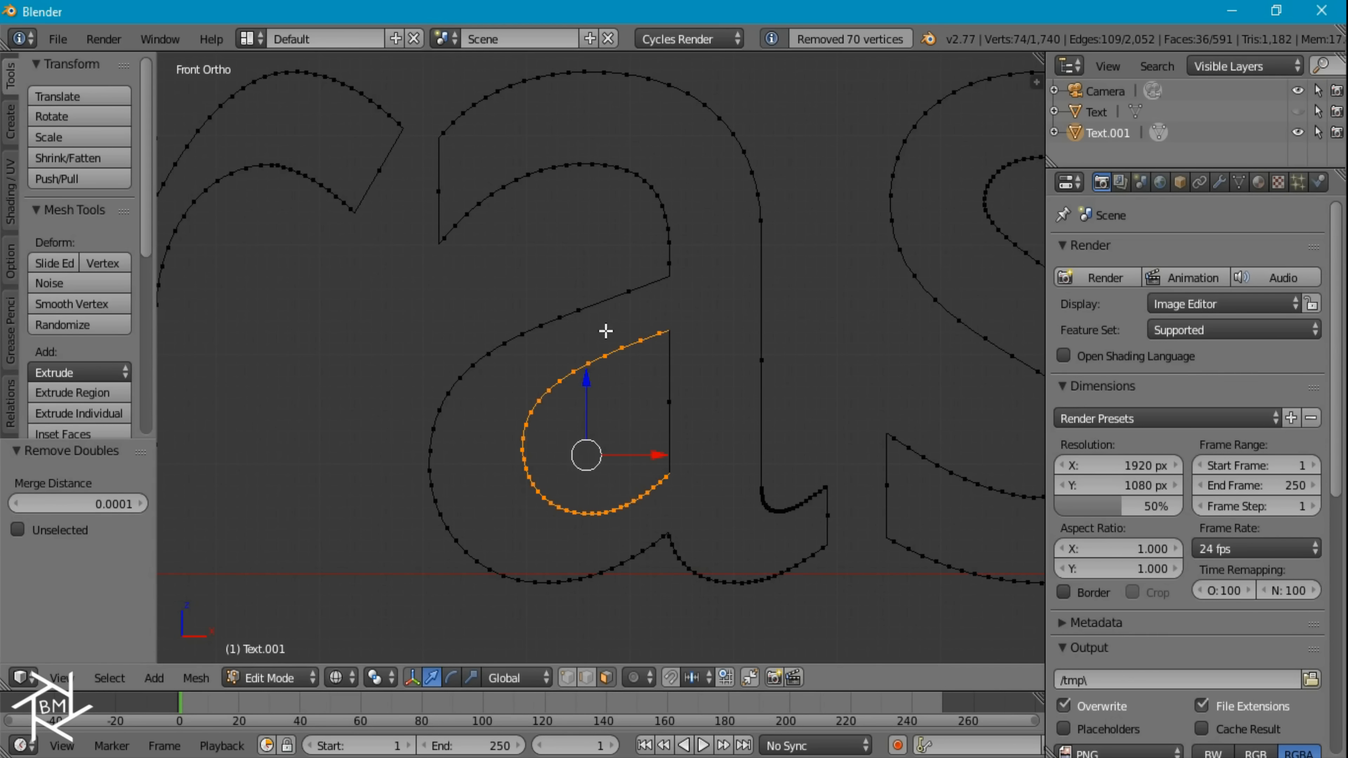
- Check the geometry linked to the e's lower inner curve, and convert the duplicated text from mesh to curve in Object Mode
key("ctrl+l")
key("Home")
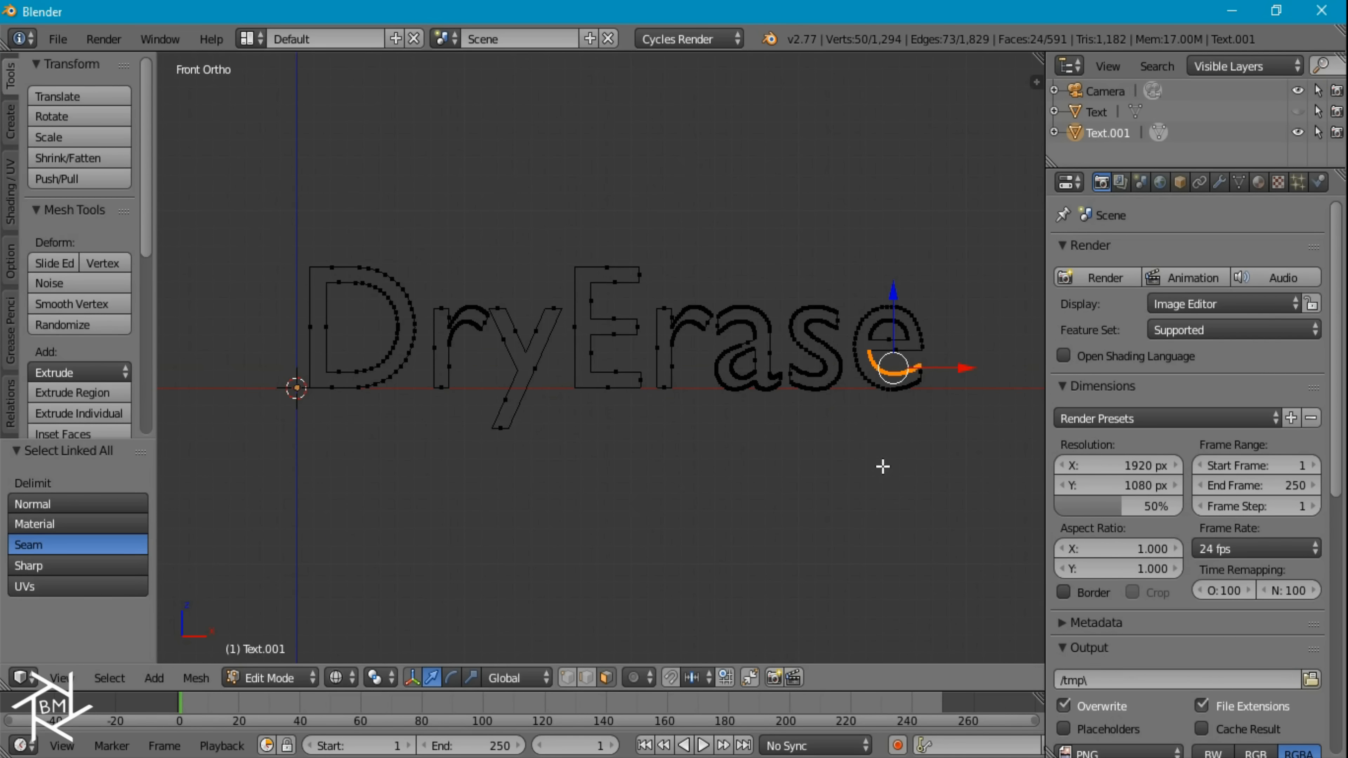
middle_click_drag(893, 423, 837, 457, "shift")
scroll(819, 321, "up", 1)
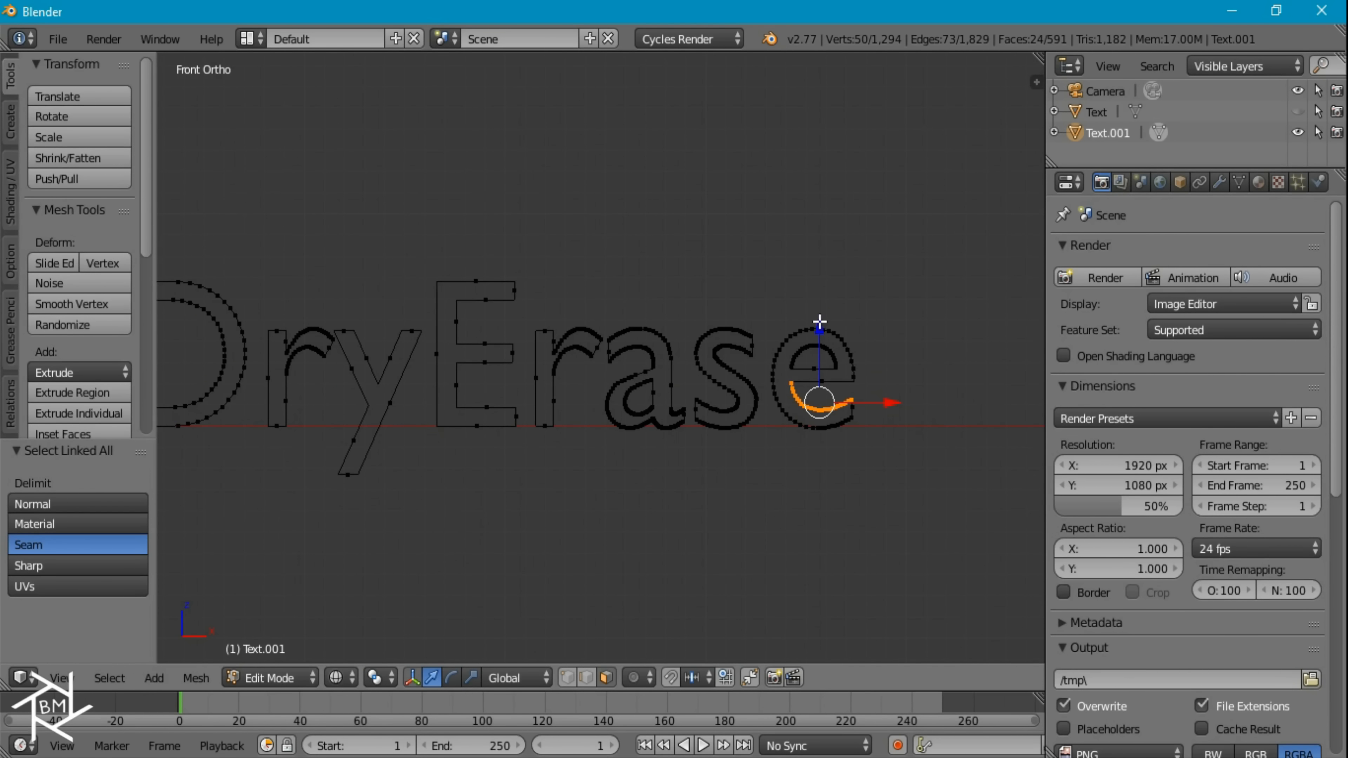
scroll(485, 464, "down", 2)
middle_click_drag(485, 464, 569, 487)
key("Tab")
key("z")
scroll(581, 509, "up", 3)
key("alt+c")
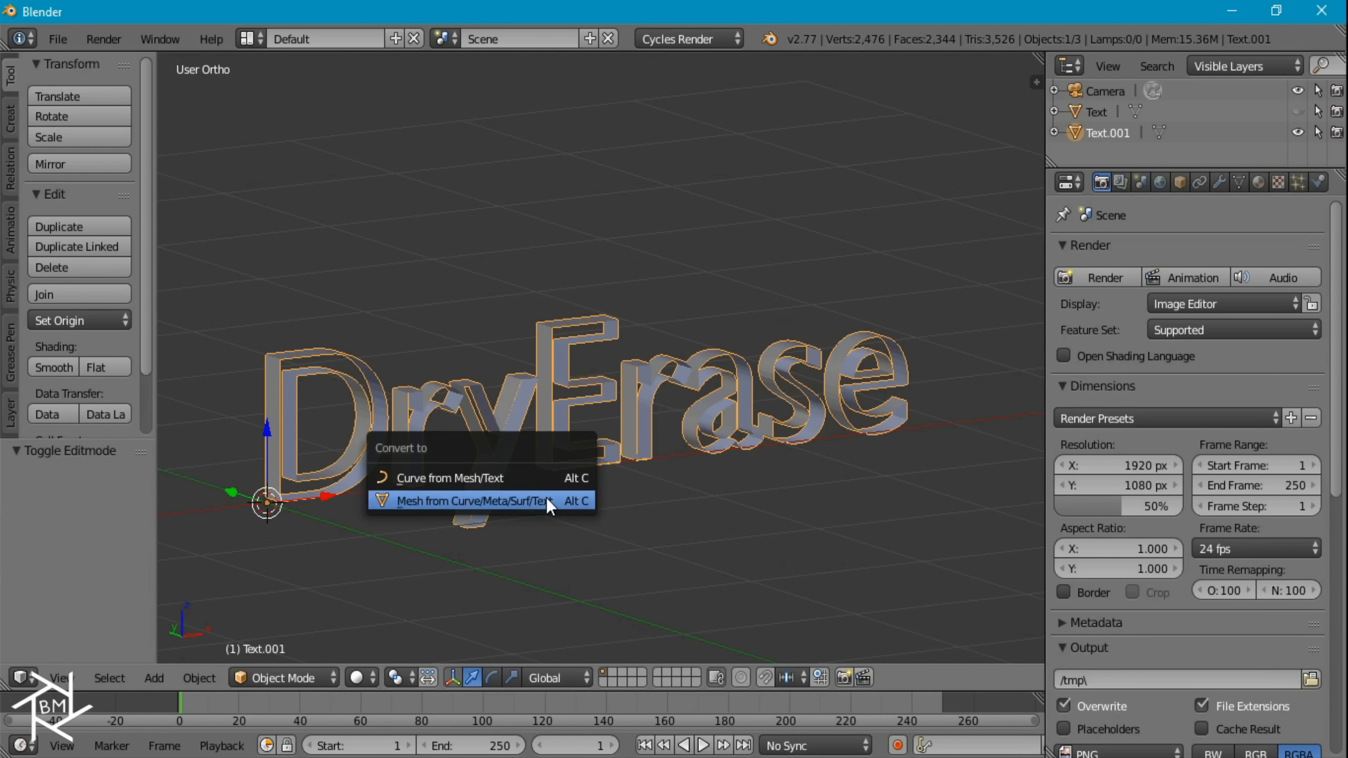
left_click(519, 478)
- Add a Bezier circle at the 3D cursor and scale it to 0.01
middle_click_drag(550, 489, 632, 433, "shift")
key("shift+a")
mouse_move(554, 378)
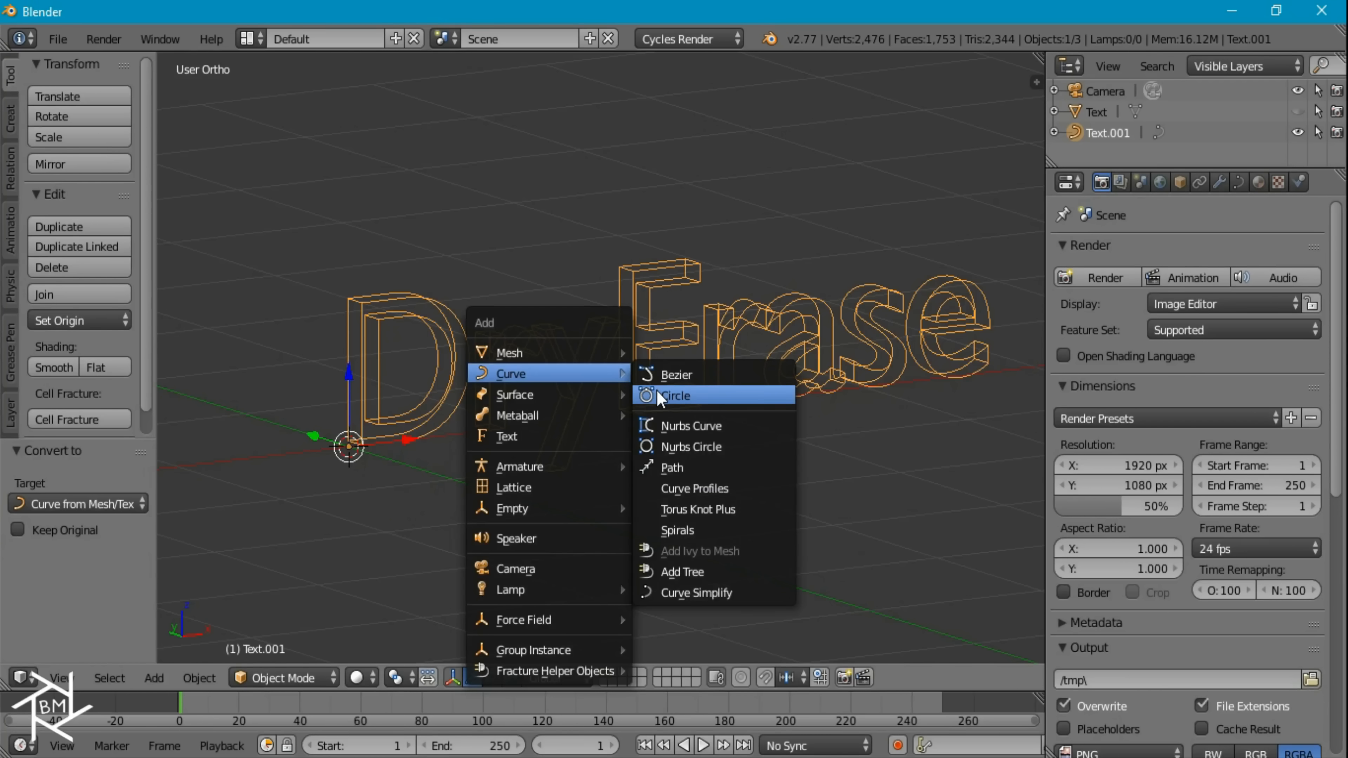
left_click(680, 395)
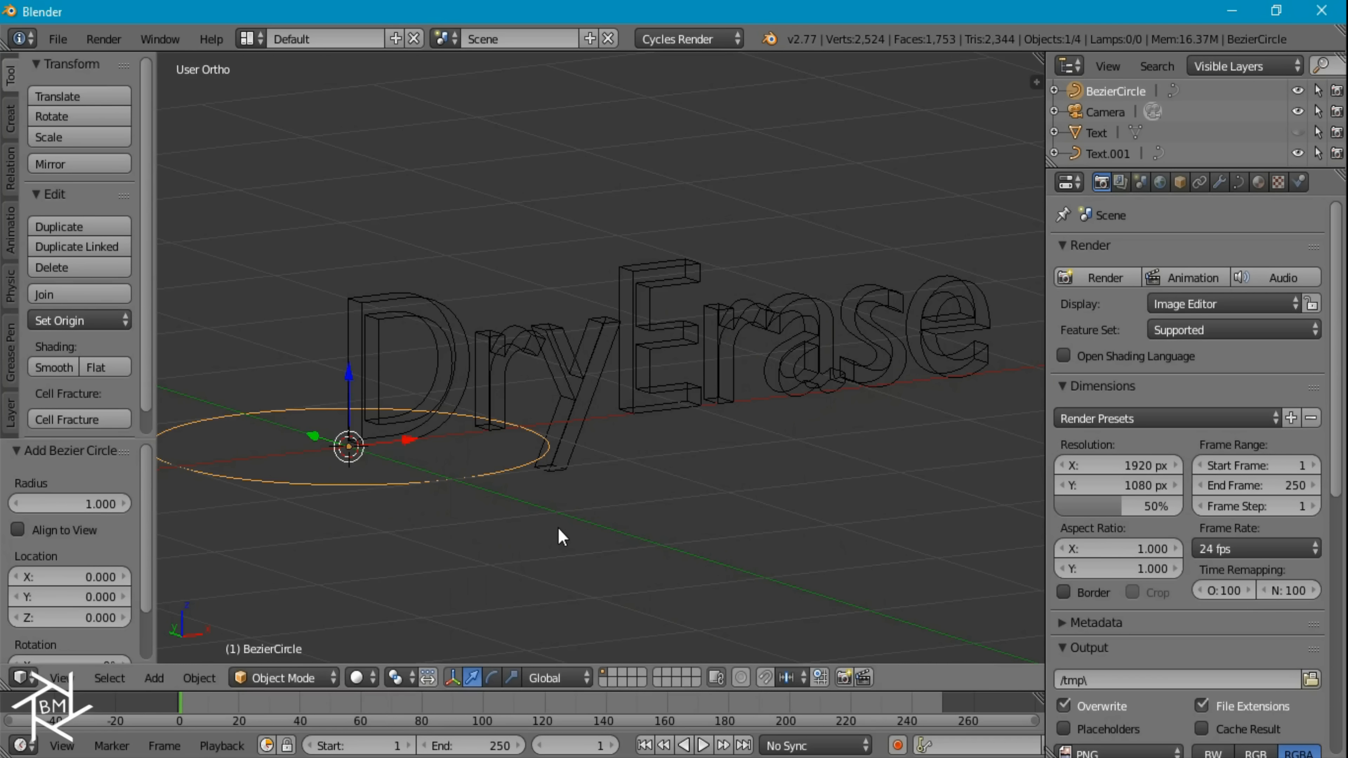
type("s.01")
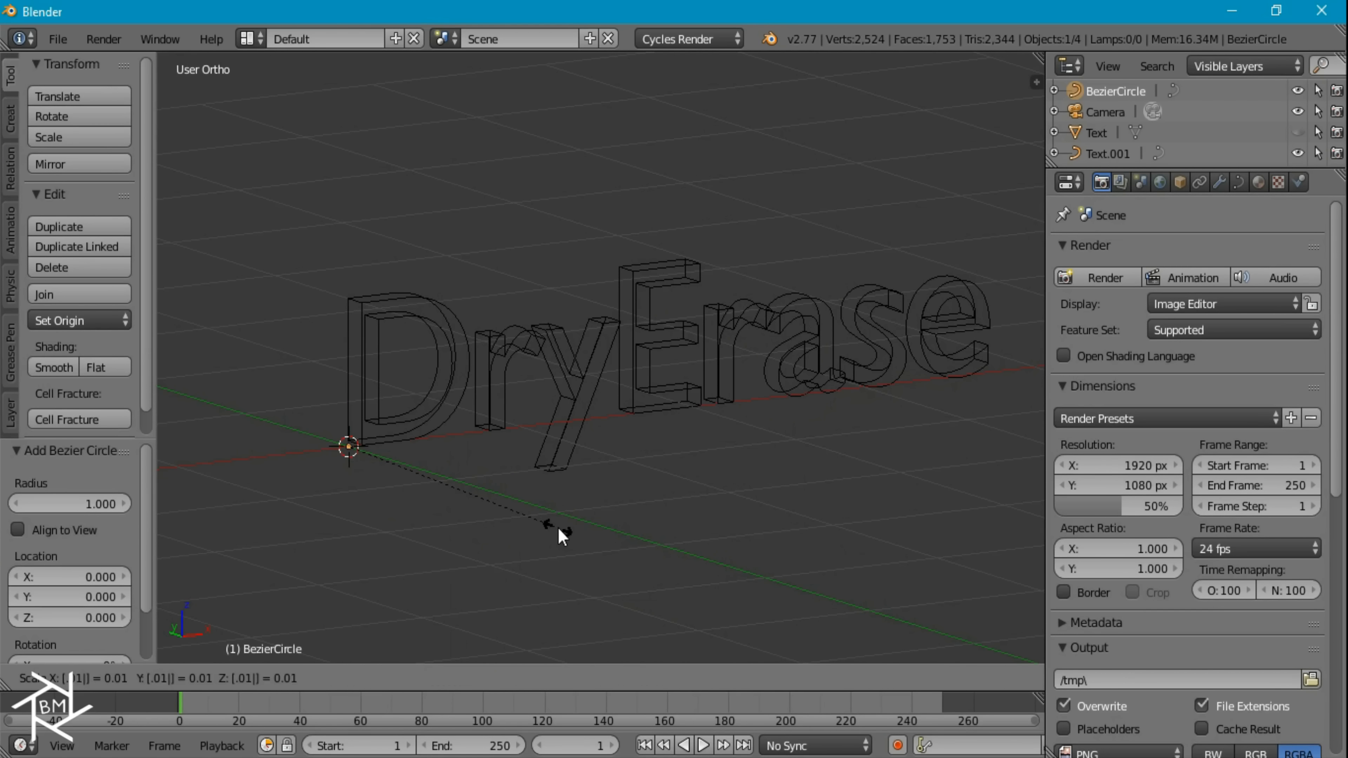
key("Return")
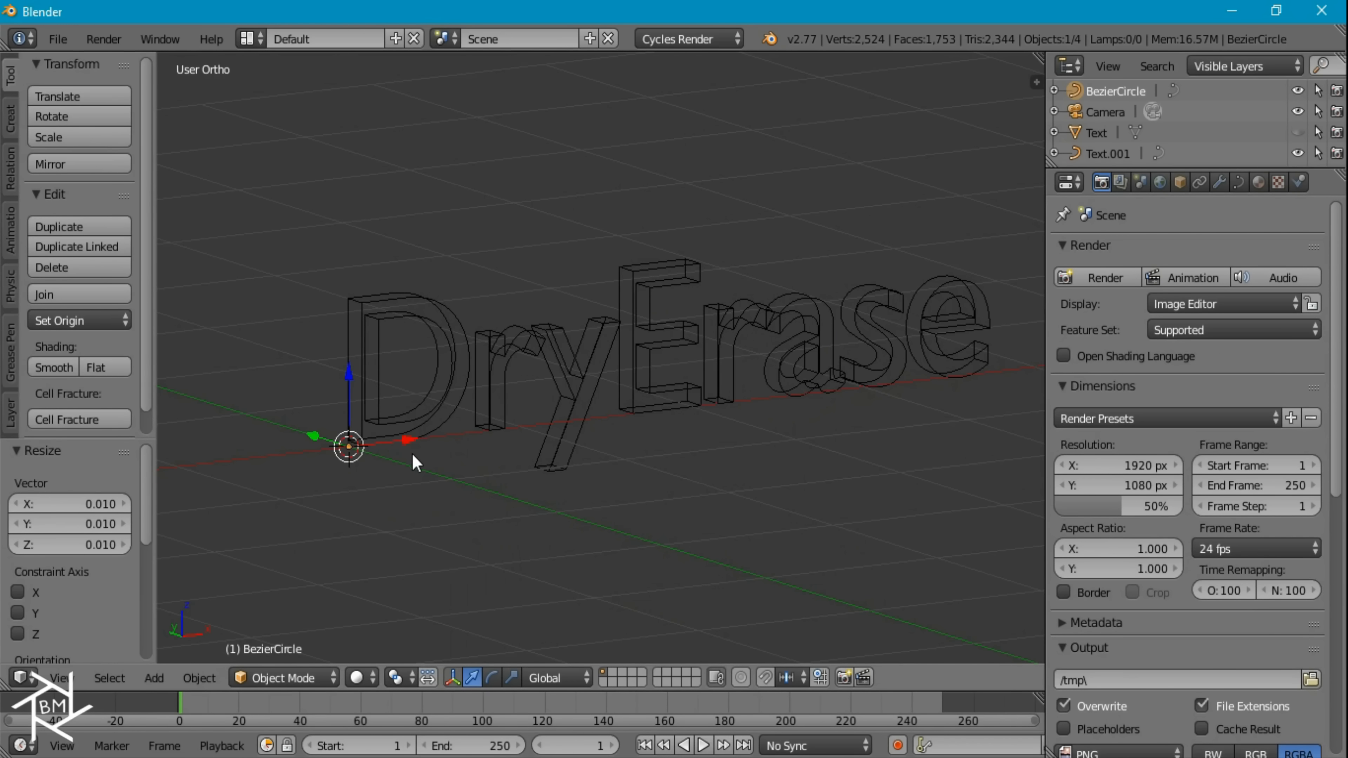
- Set BezierCircle as the bevel object of the Text.001 curve and inspect the resulting outlines from a new angle
right_click(416, 302)
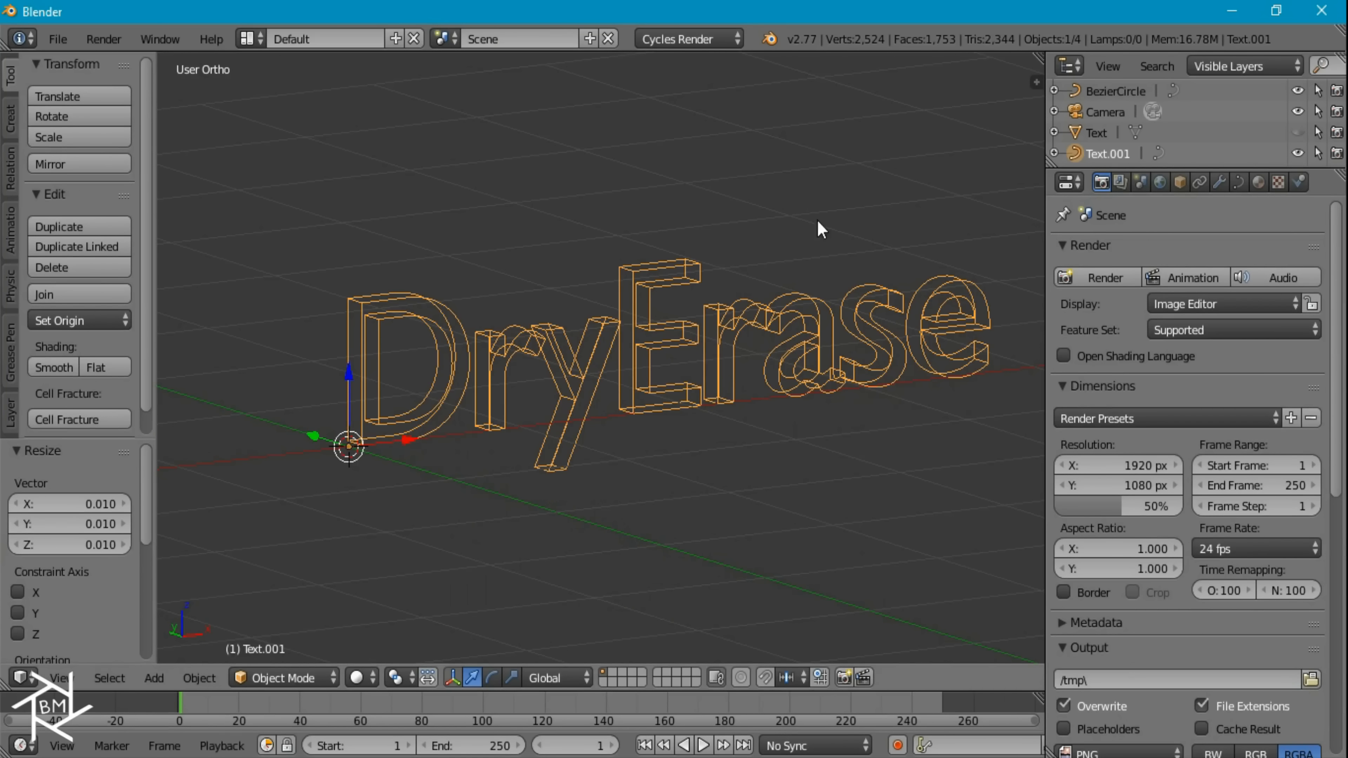
left_click(1238, 183)
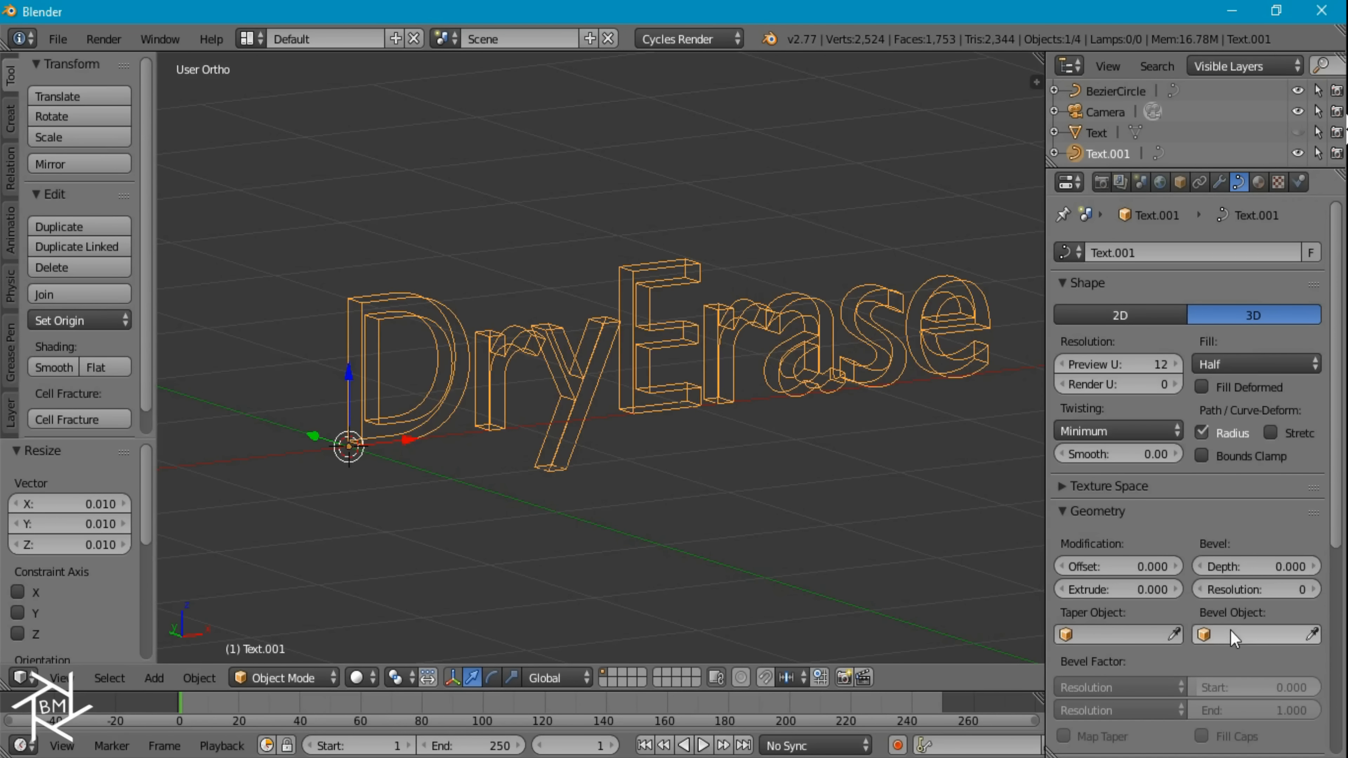
left_click(1234, 637)
left_click(1189, 433)
scroll(739, 455, "up", 4)
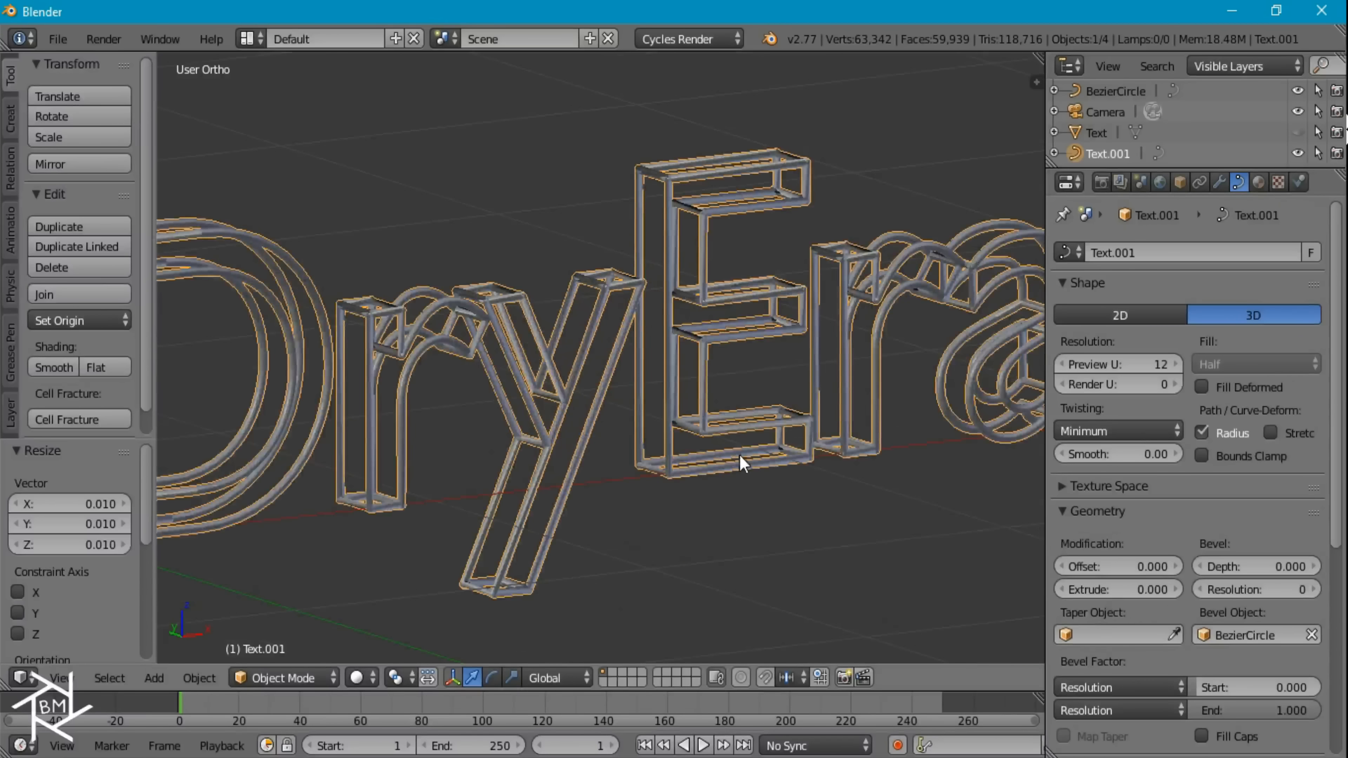
middle_click_drag(292, 440, 489, 441, "shift")
key("z")
key("z")
mouse_move(580, 491)
middle_mouse_down()
mouse_move(731, 580)
mouse_move(980, 458)
middle_mouse_up()
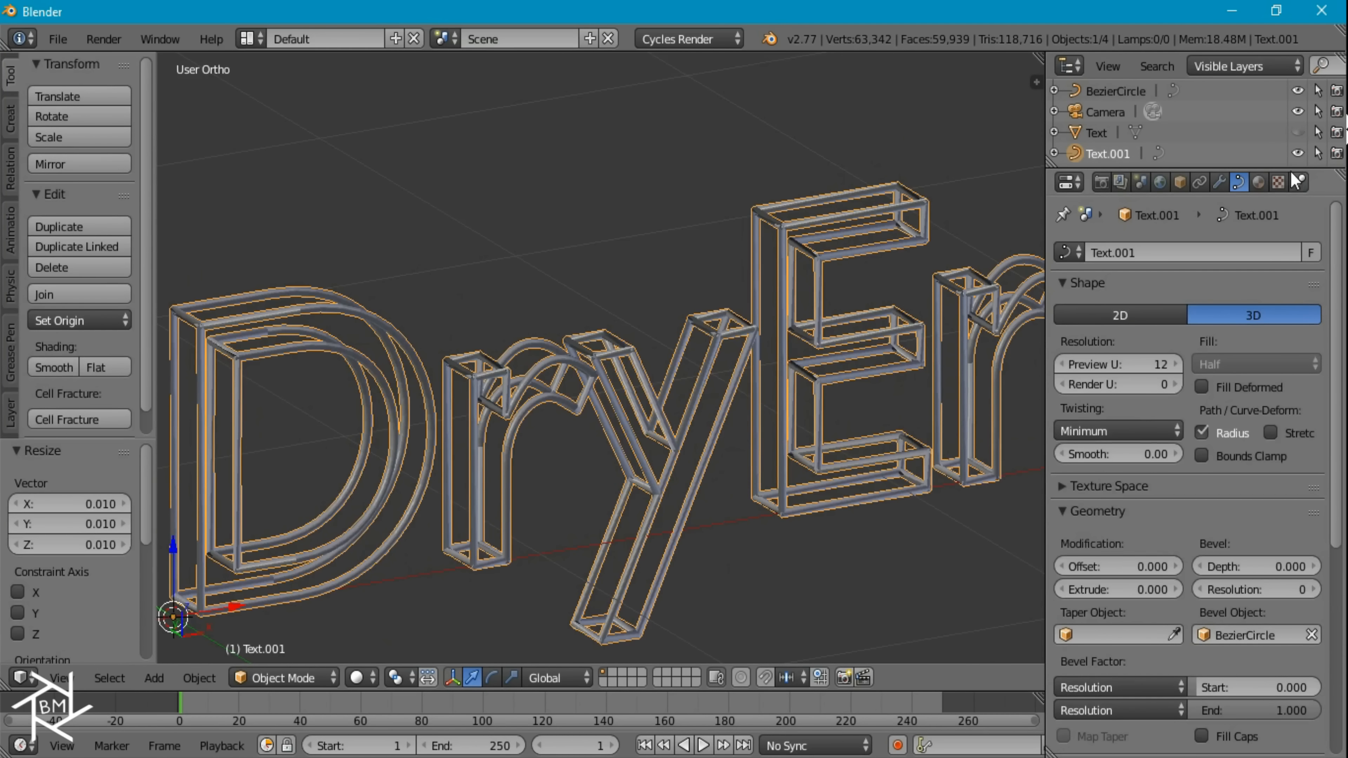
- Give the beveled outline text a new material with an Emission surface in black
left_click(1258, 182)
left_click(1156, 317)
left_click(1190, 431)
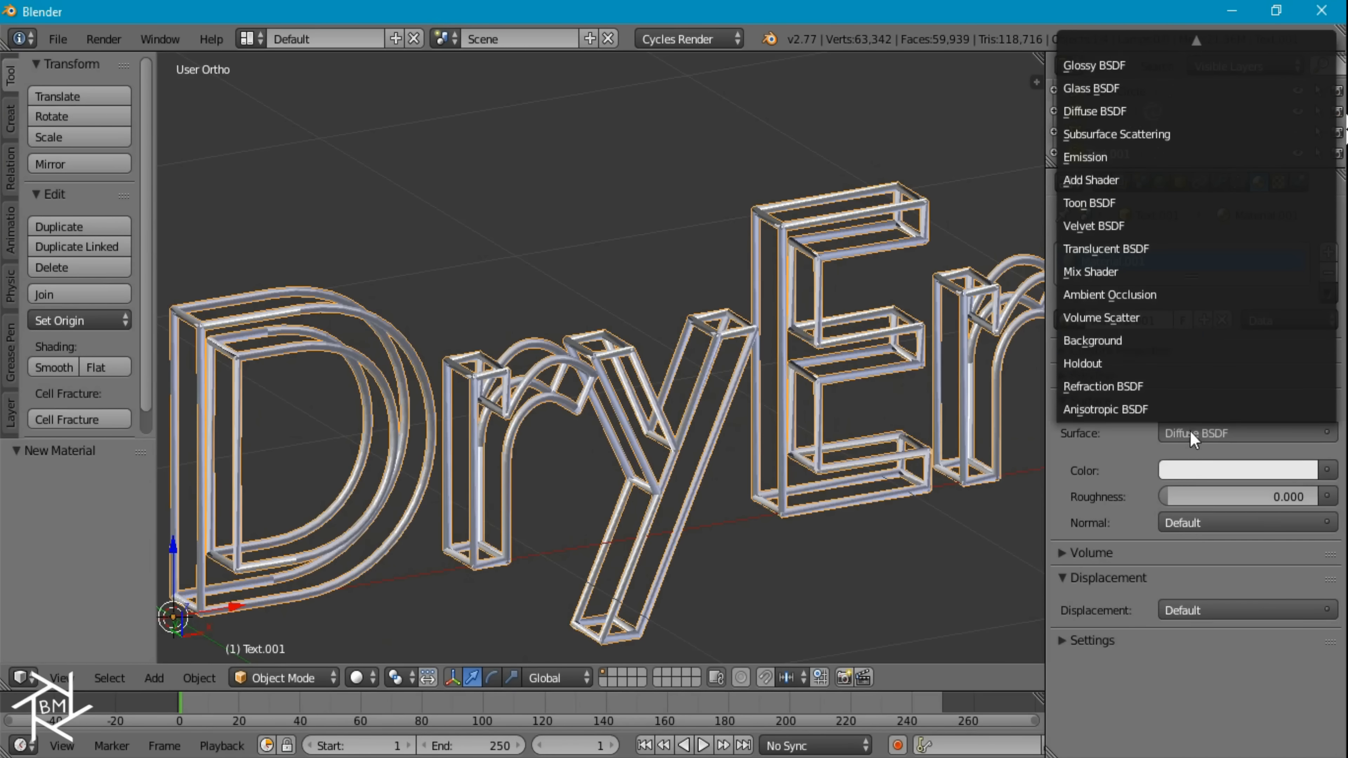
left_click(1094, 157)
left_click(1248, 471)
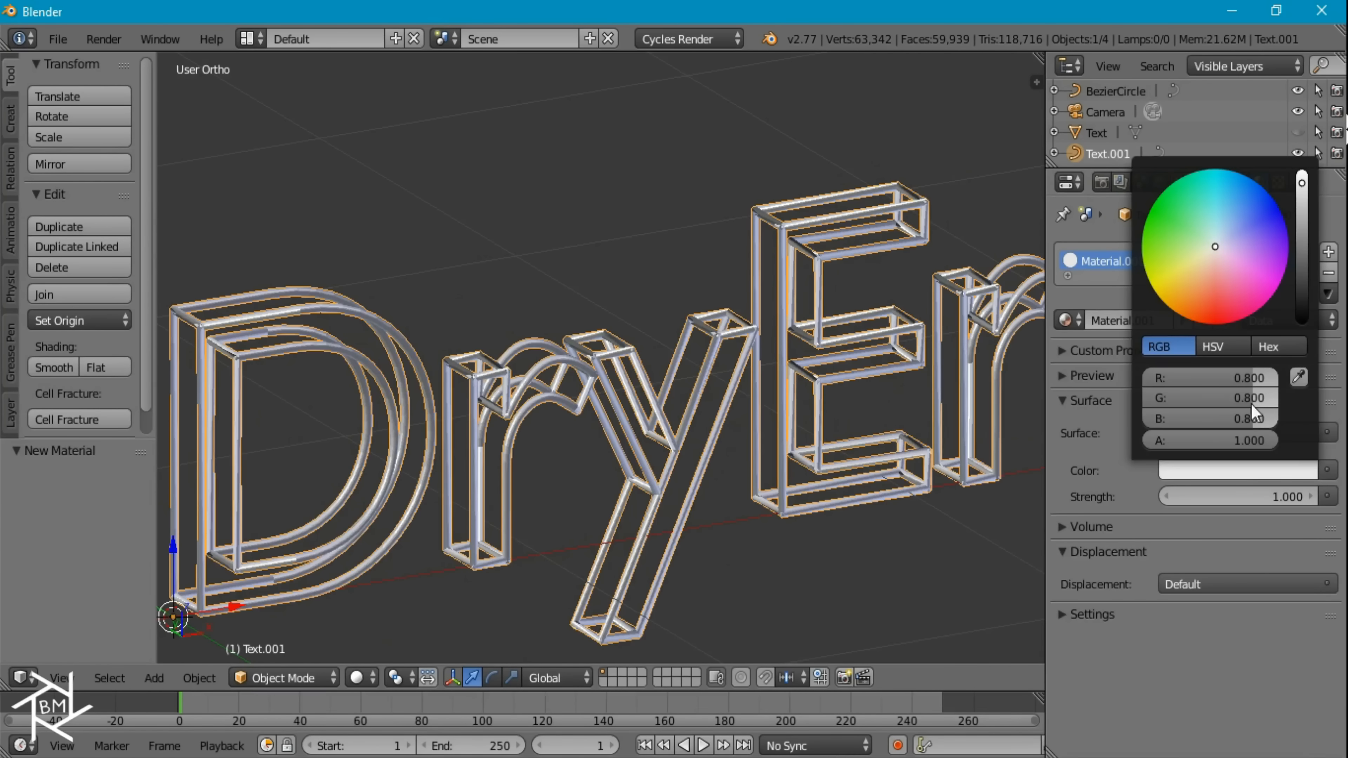
left_click_drag(1310, 286, 1306, 327)
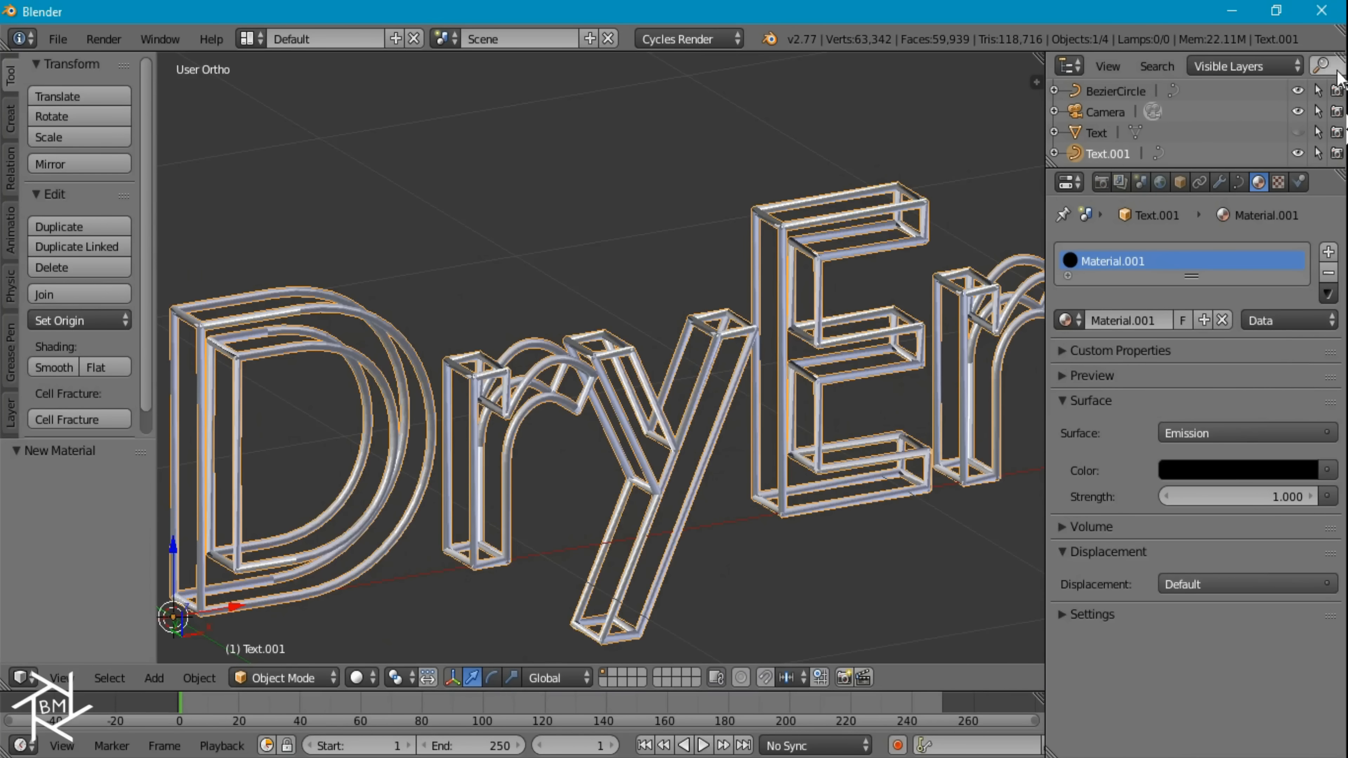
- Unhide the original Text object and give it a new material with a Holdout surface
left_click(1298, 132)
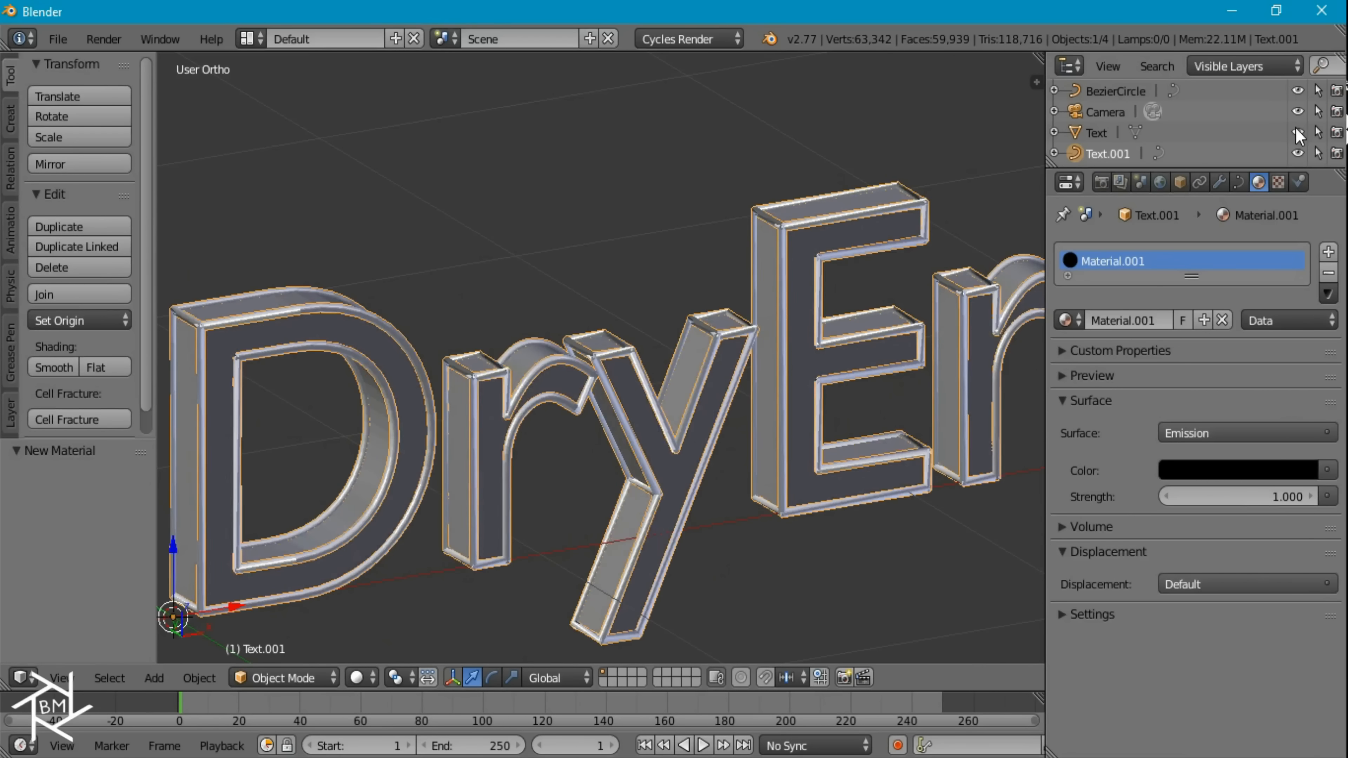
left_click(1097, 132)
left_click(1151, 319)
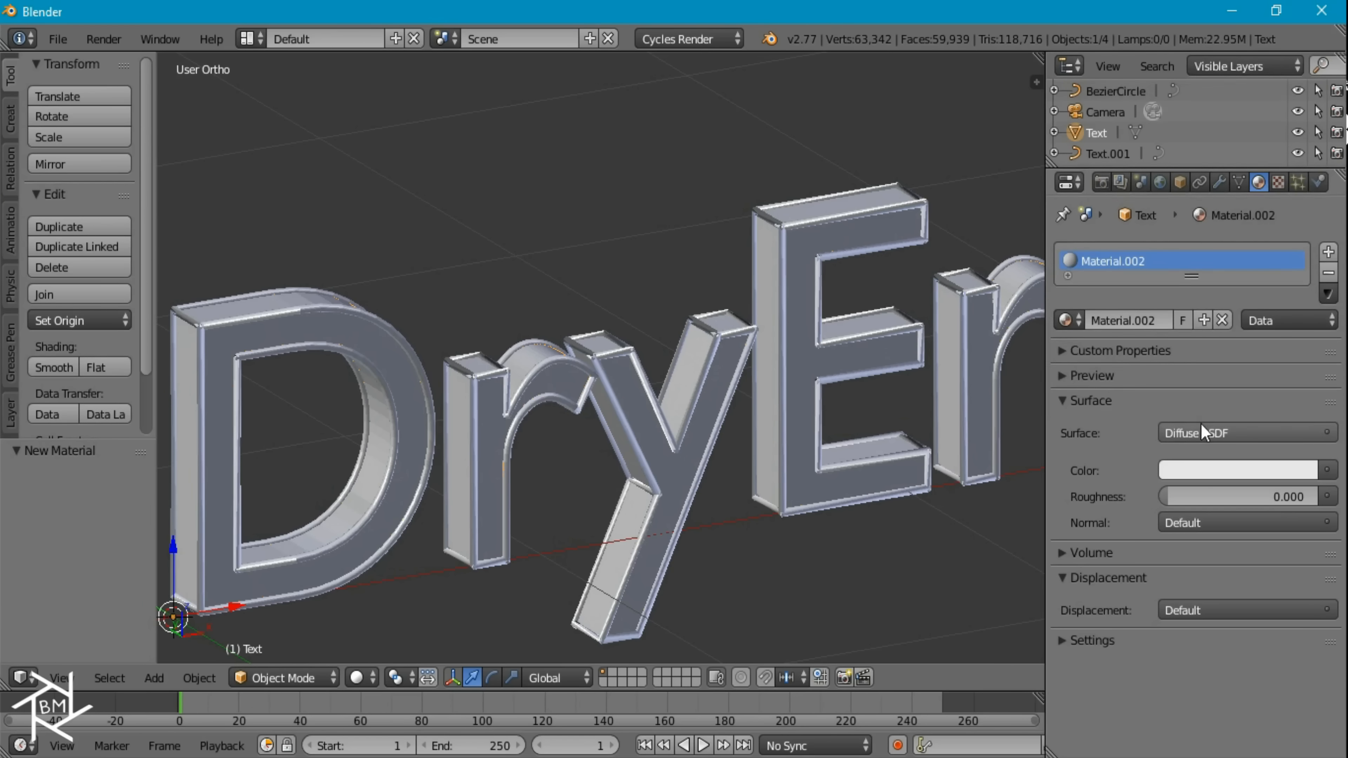
left_click(1201, 430)
left_click(1139, 365)
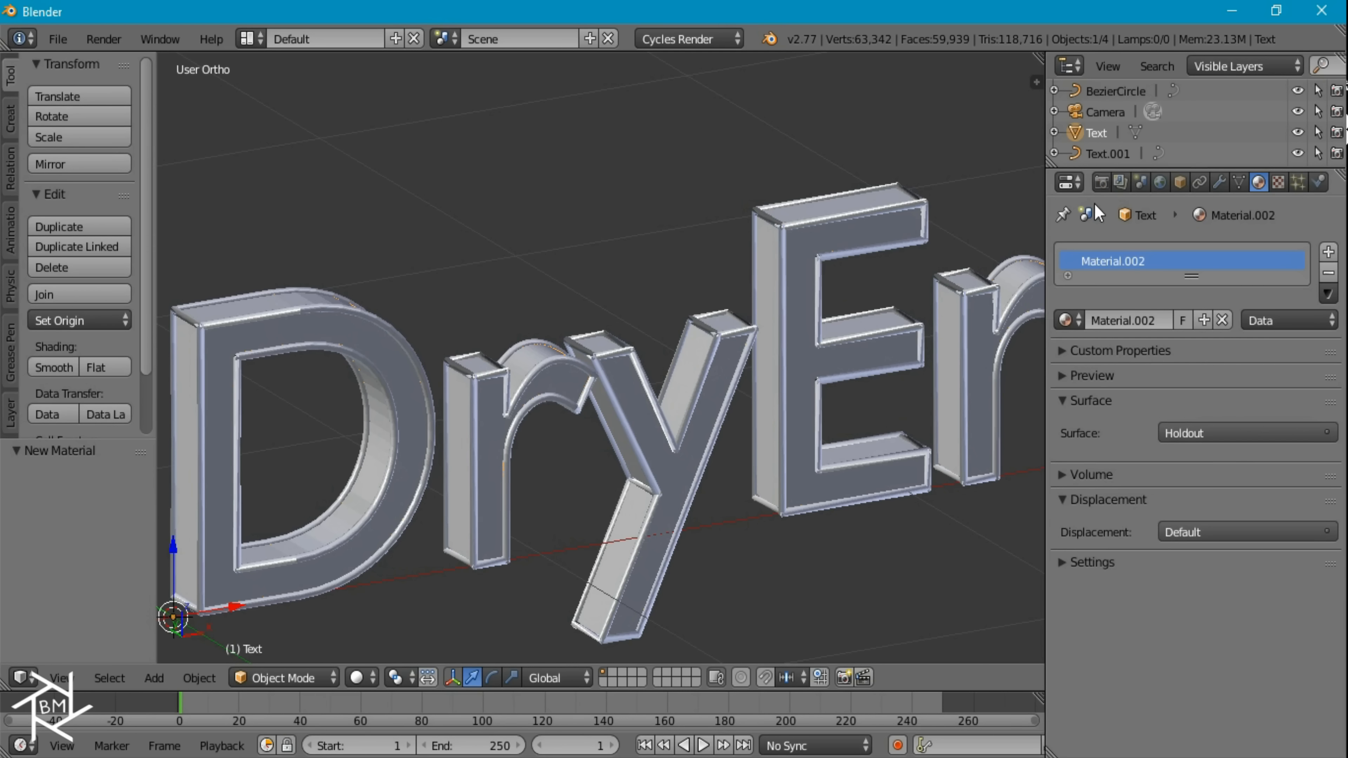
- Enable a transparent film background in the render settings
left_click(1100, 176)
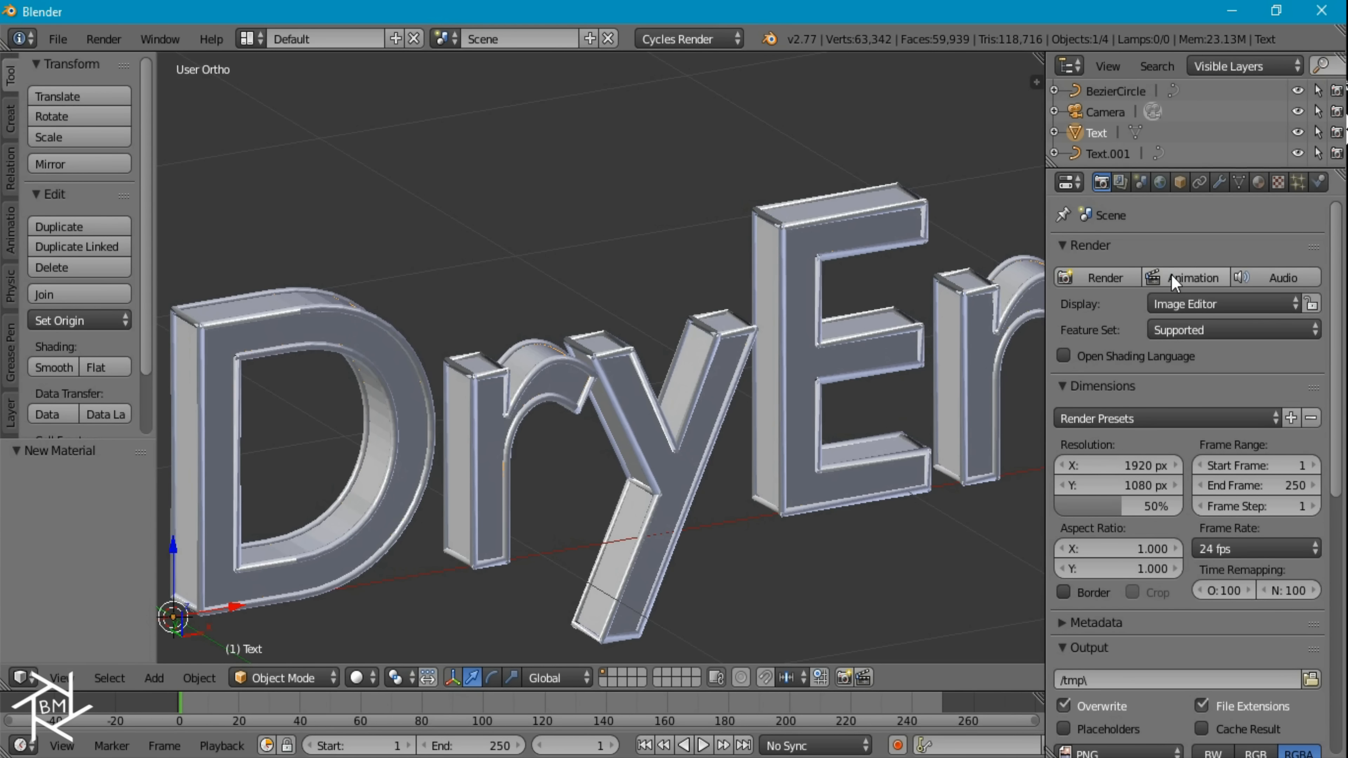
scroll(1163, 343, "down", 10)
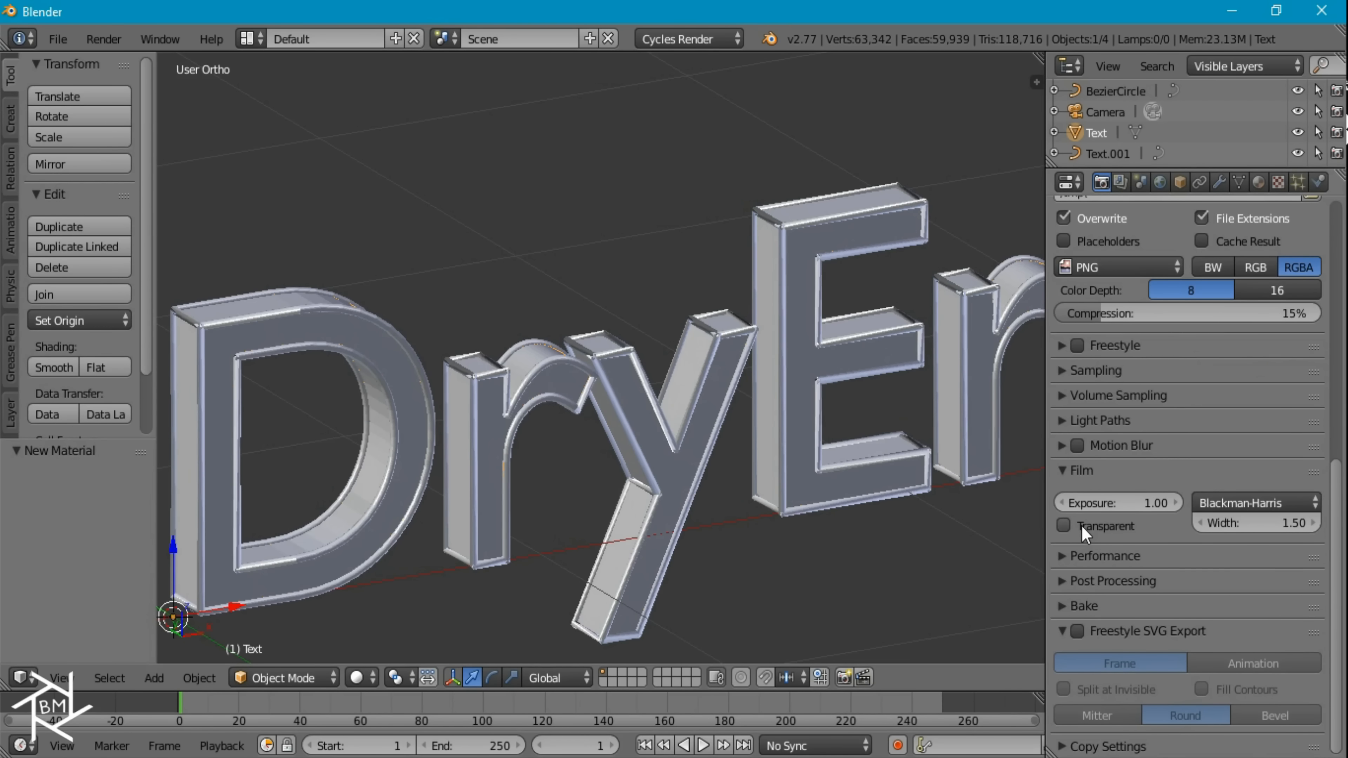
left_click(1064, 526)
- Align the camera to the front view and move it back about 2.43 along its local Z axis to frame the text
scroll(884, 480, "down", 6)
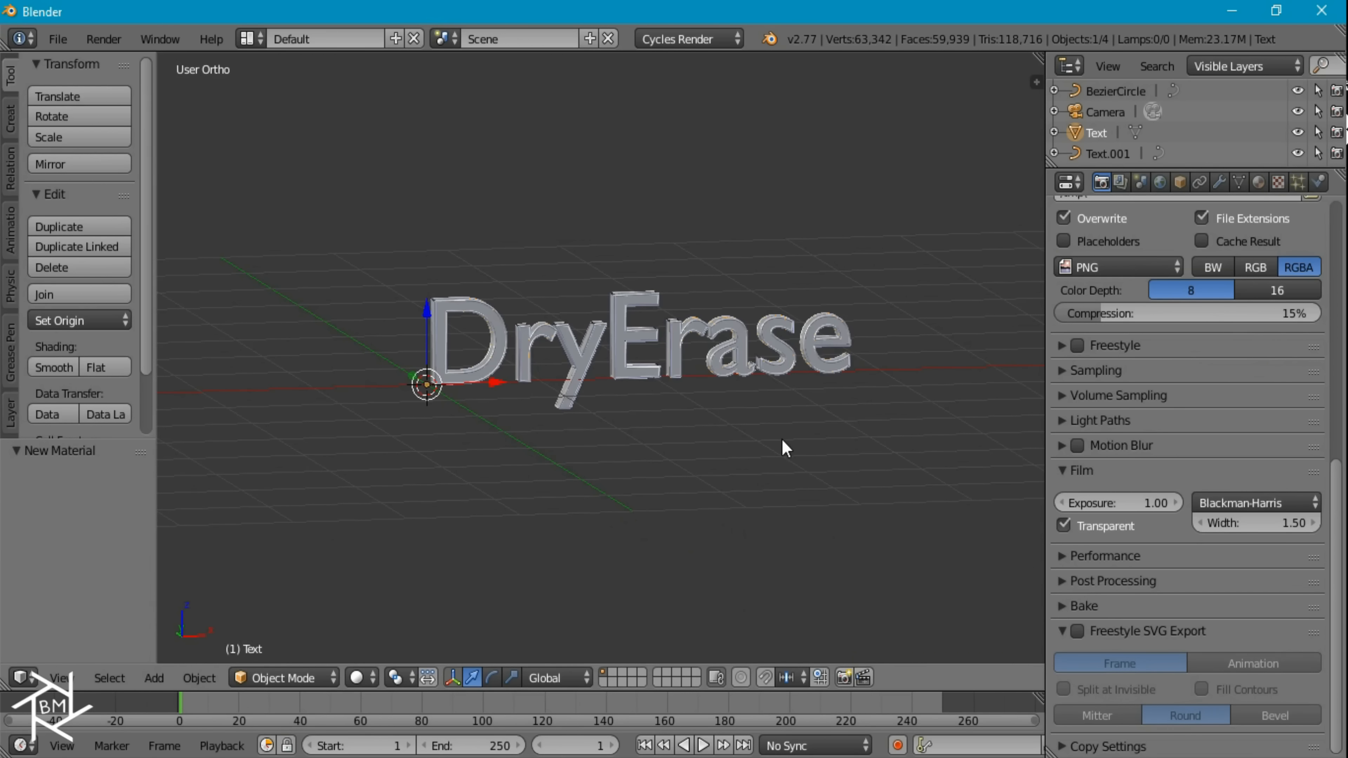
key("KP_1")
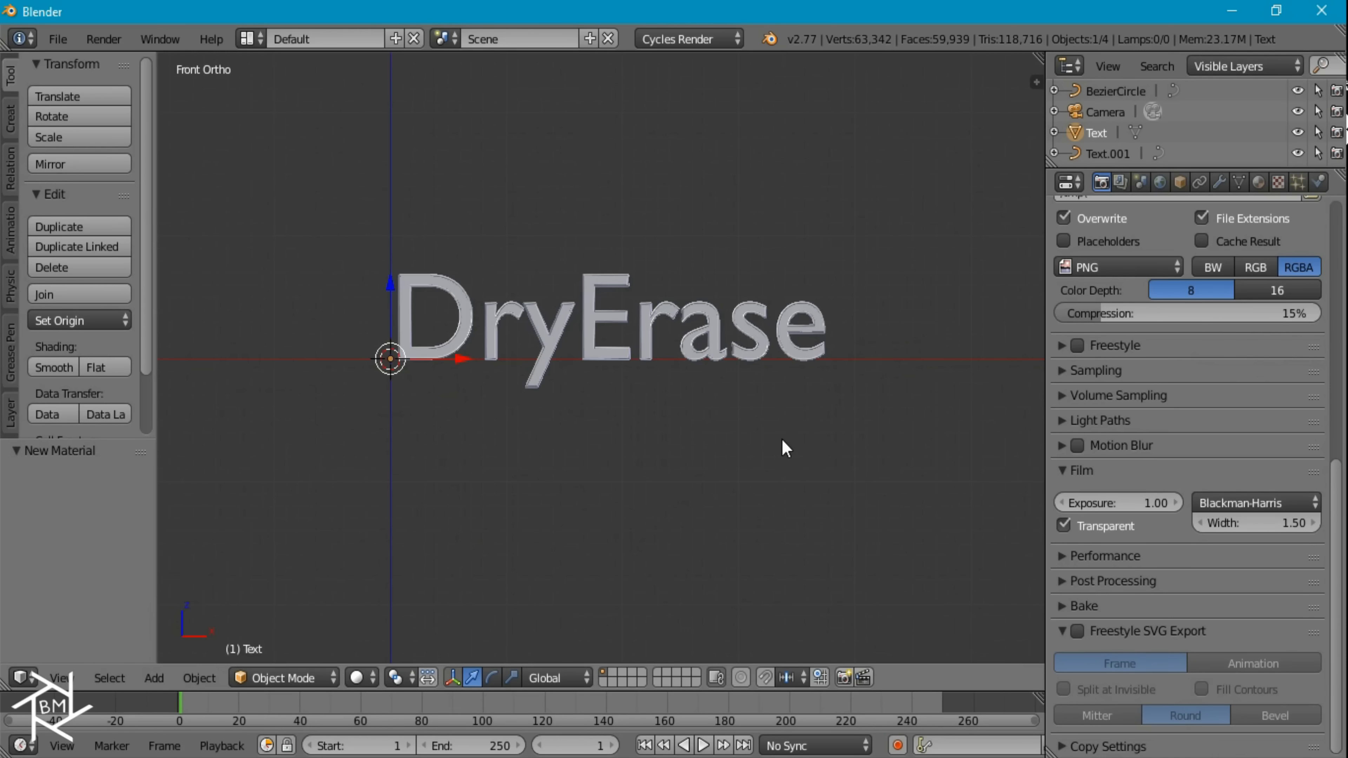
key("ctrl+alt+KP_0")
right_click(772, 494)
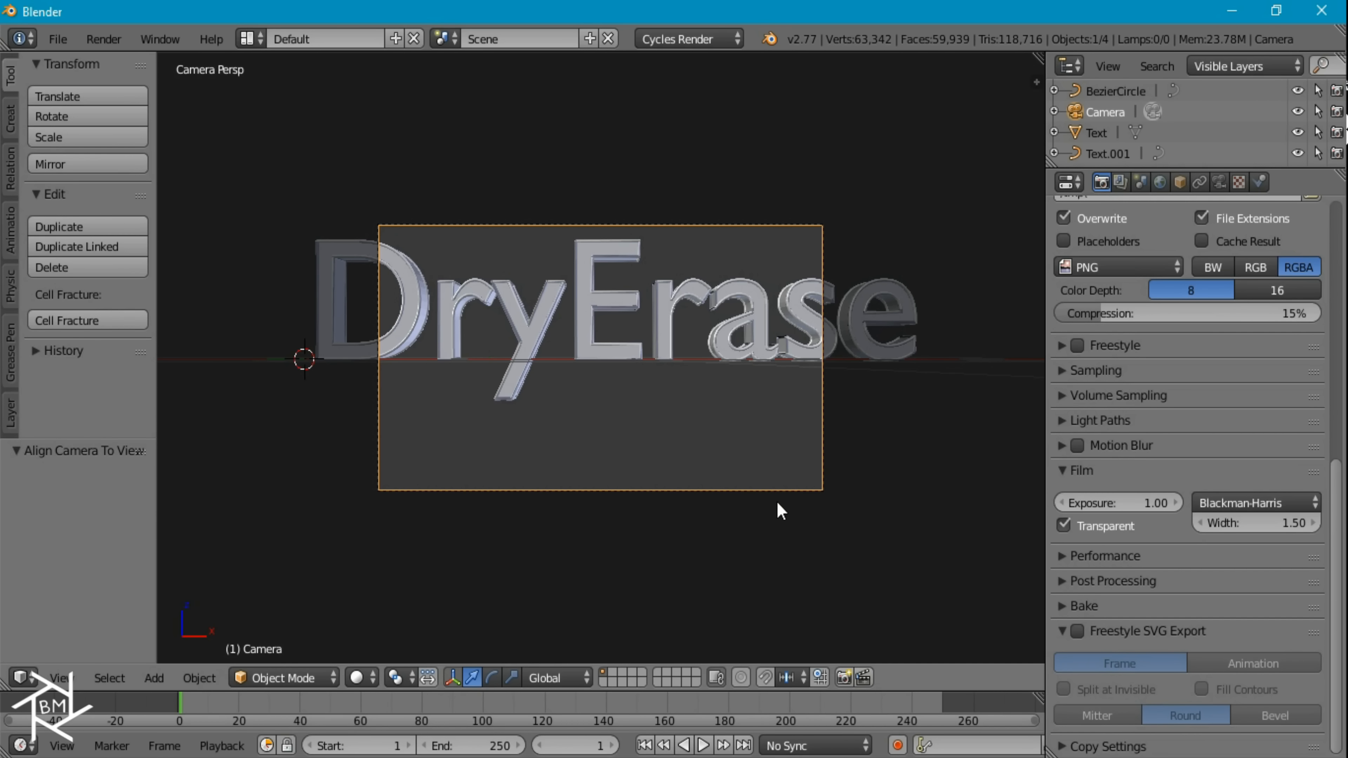
key("g")
key("z")
key("z")
left_click(731, 521)
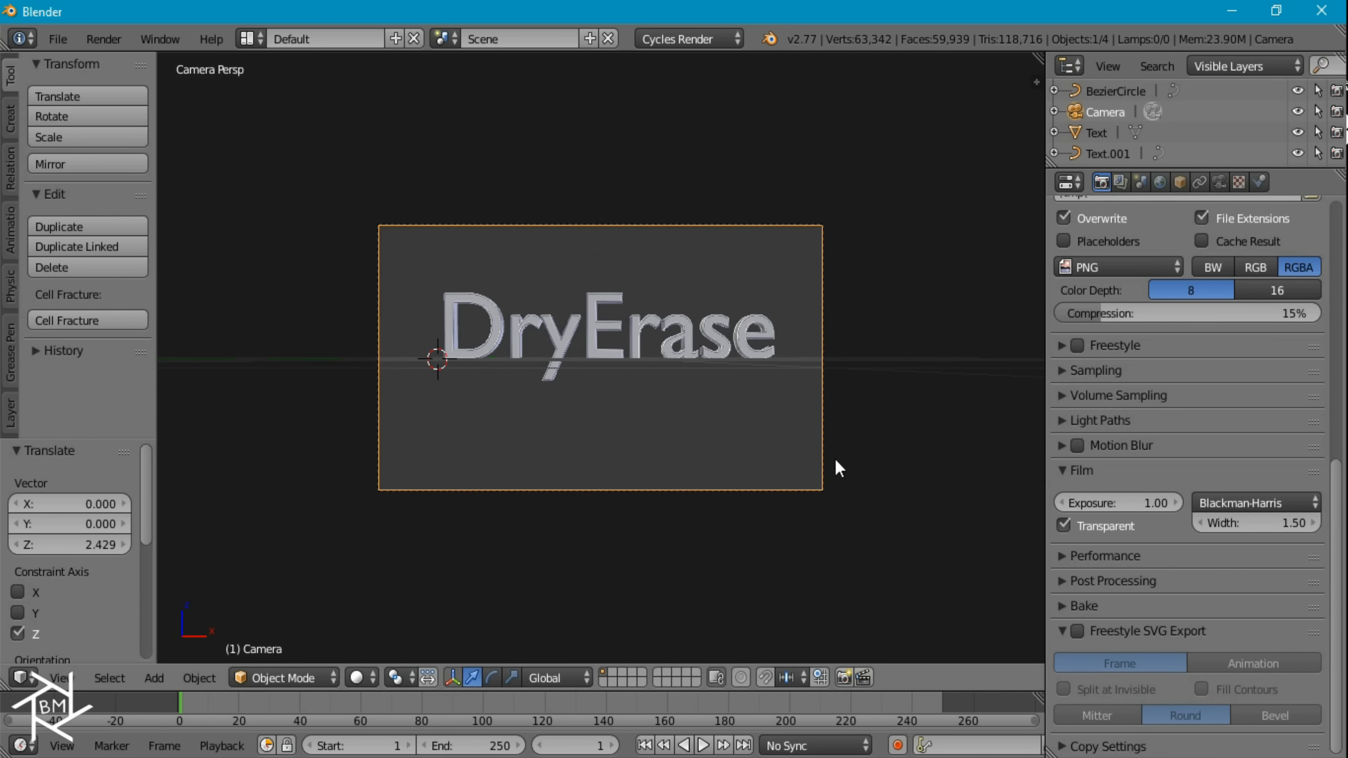
- Roll the camera about 6° in its own view and rotate it about -28° around the global Z axis
key("r")
left_click(807, 476)
key("r")
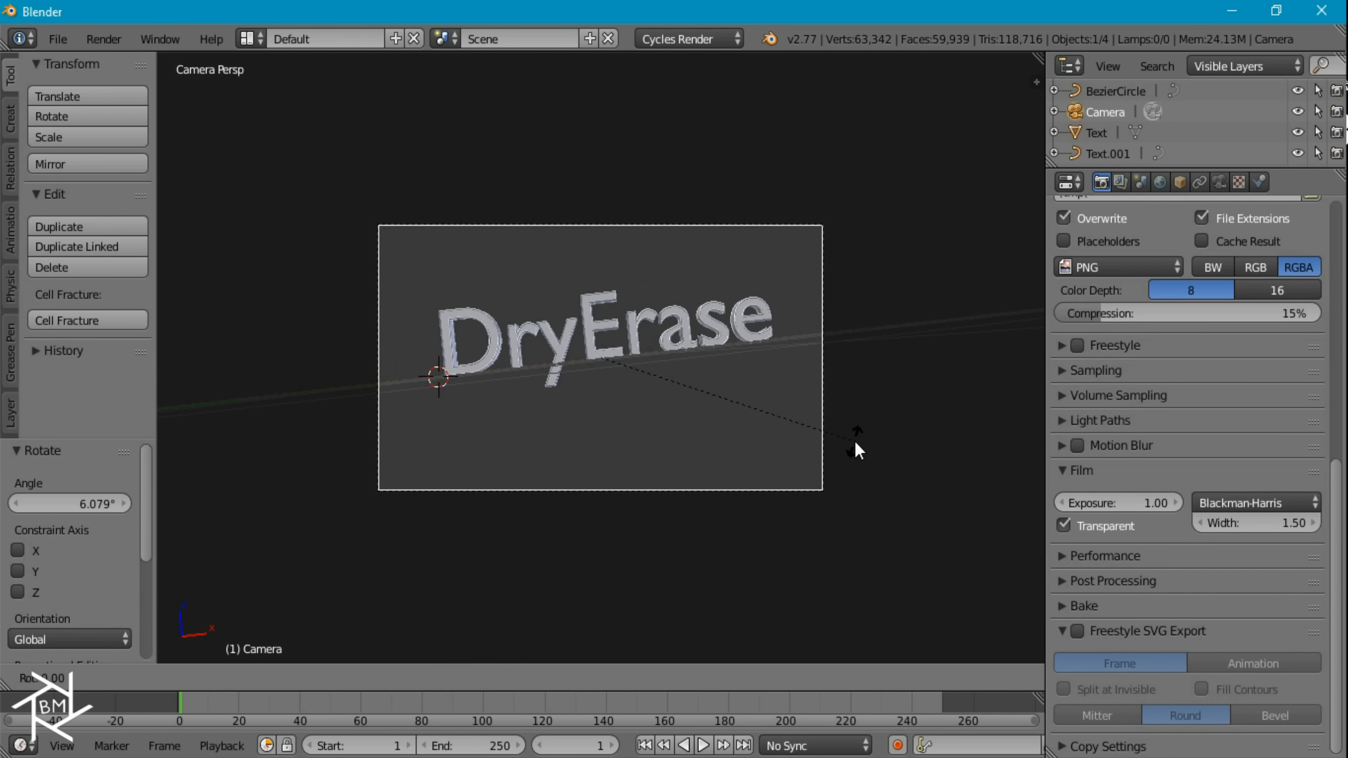
key("z")
left_click(878, 301)
- Move the camera about -2.7 along the global X axis and about -2.07 along its local Z axis
key("g")
key("x")
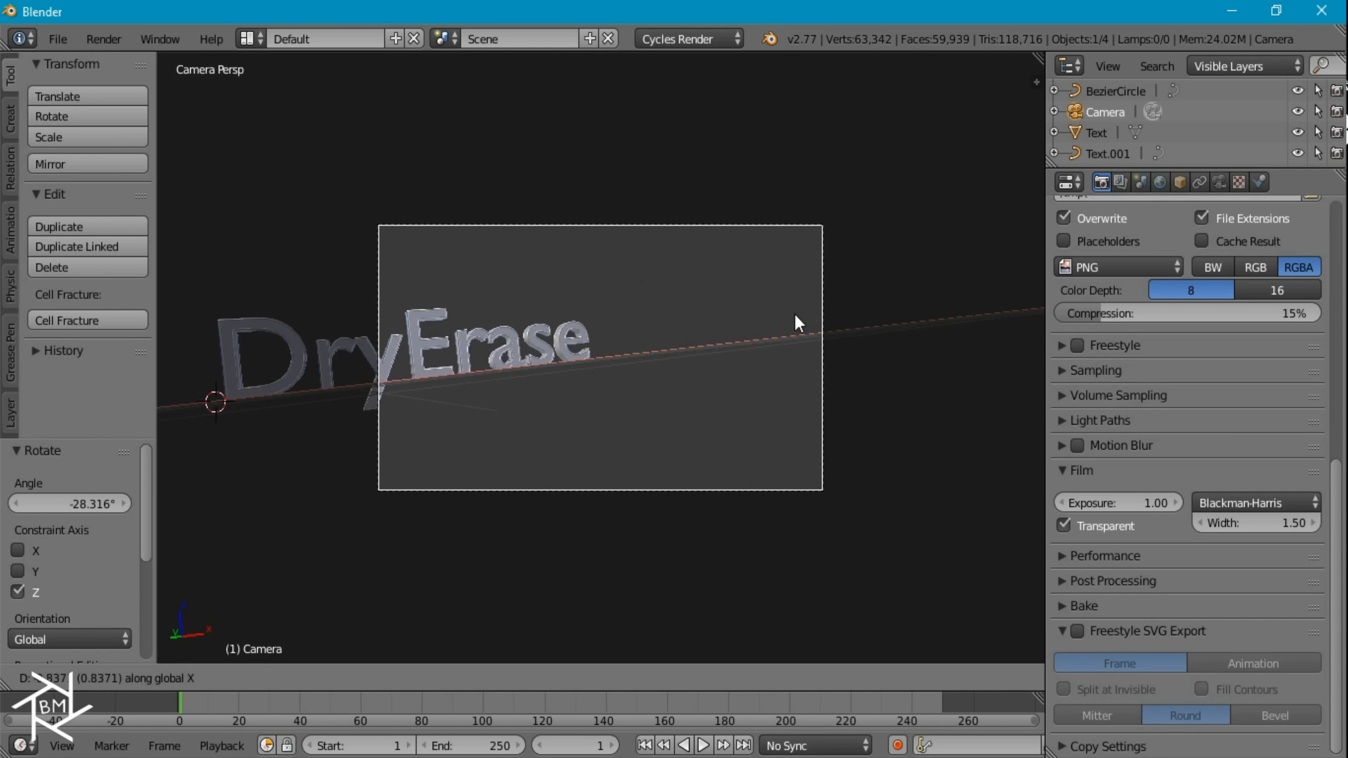
left_click(684, 372)
key("g")
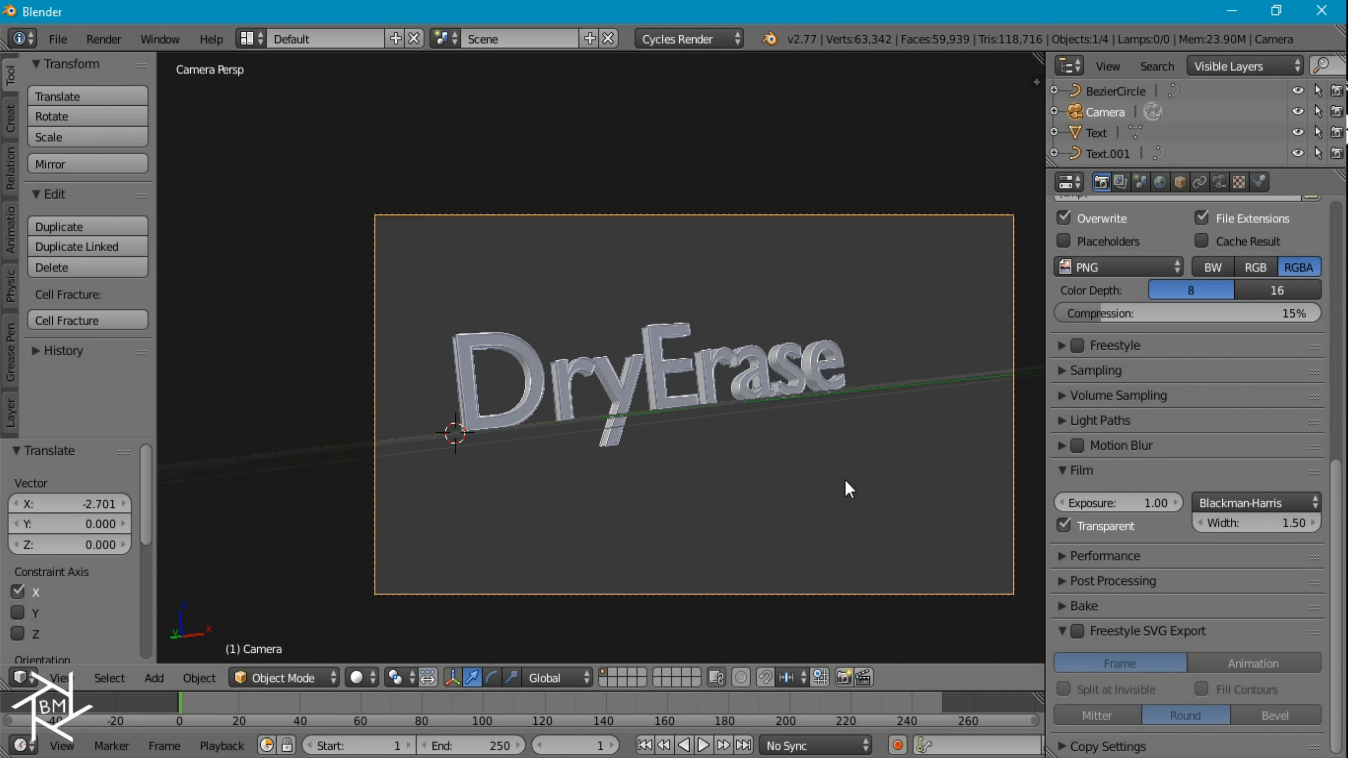
key("z")
key("z")
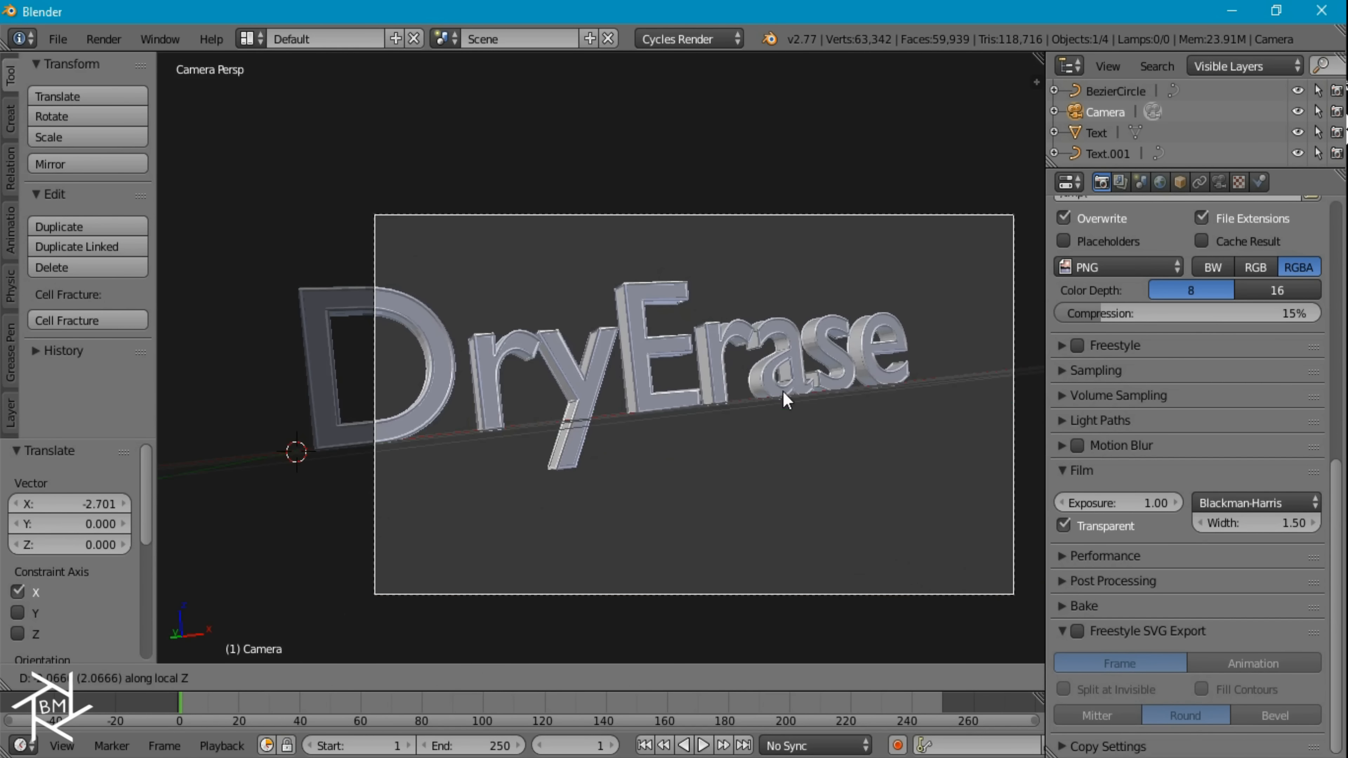
left_click(782, 391)
- Shift the camera by about -0.42 X, 0.23 Y, 0.25 Z to center the text, and switch to rendered shading
key("g")
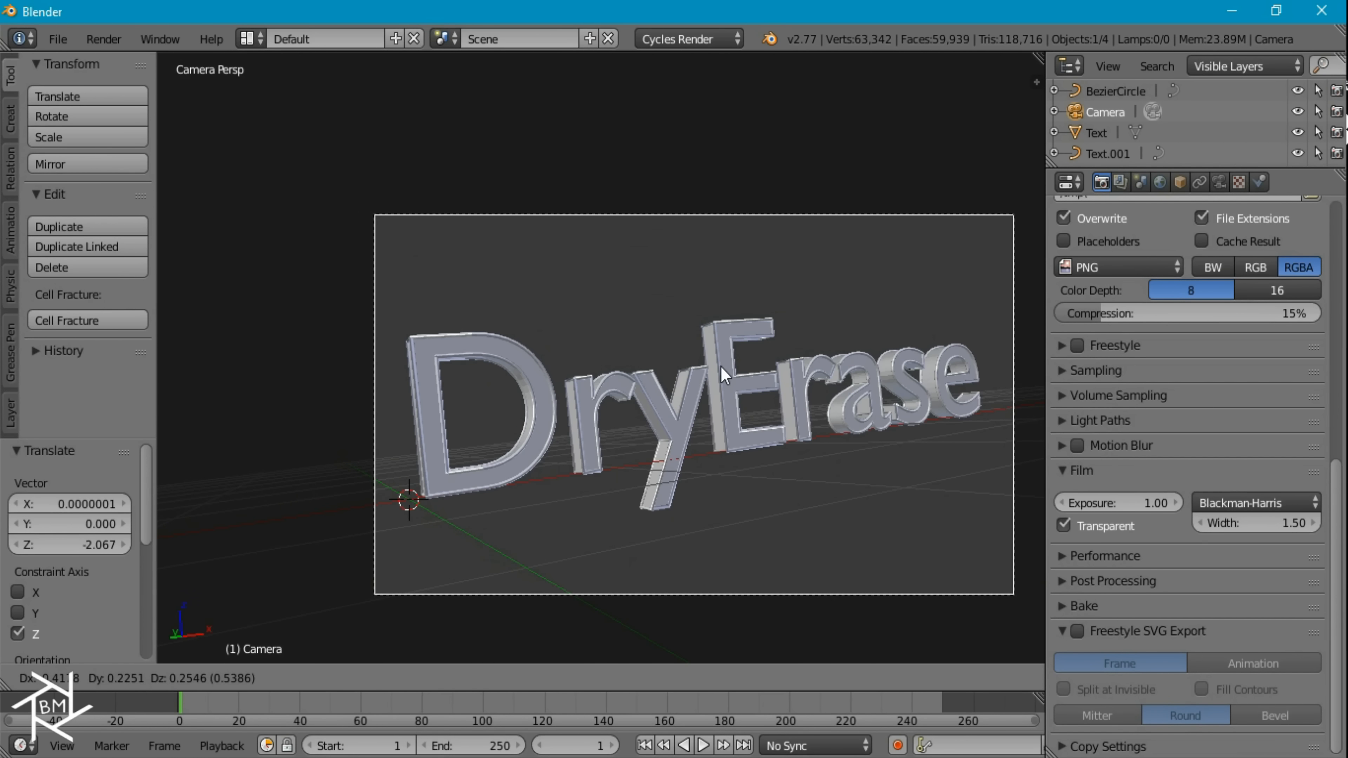
left_click(828, 448)
key("shift+z")
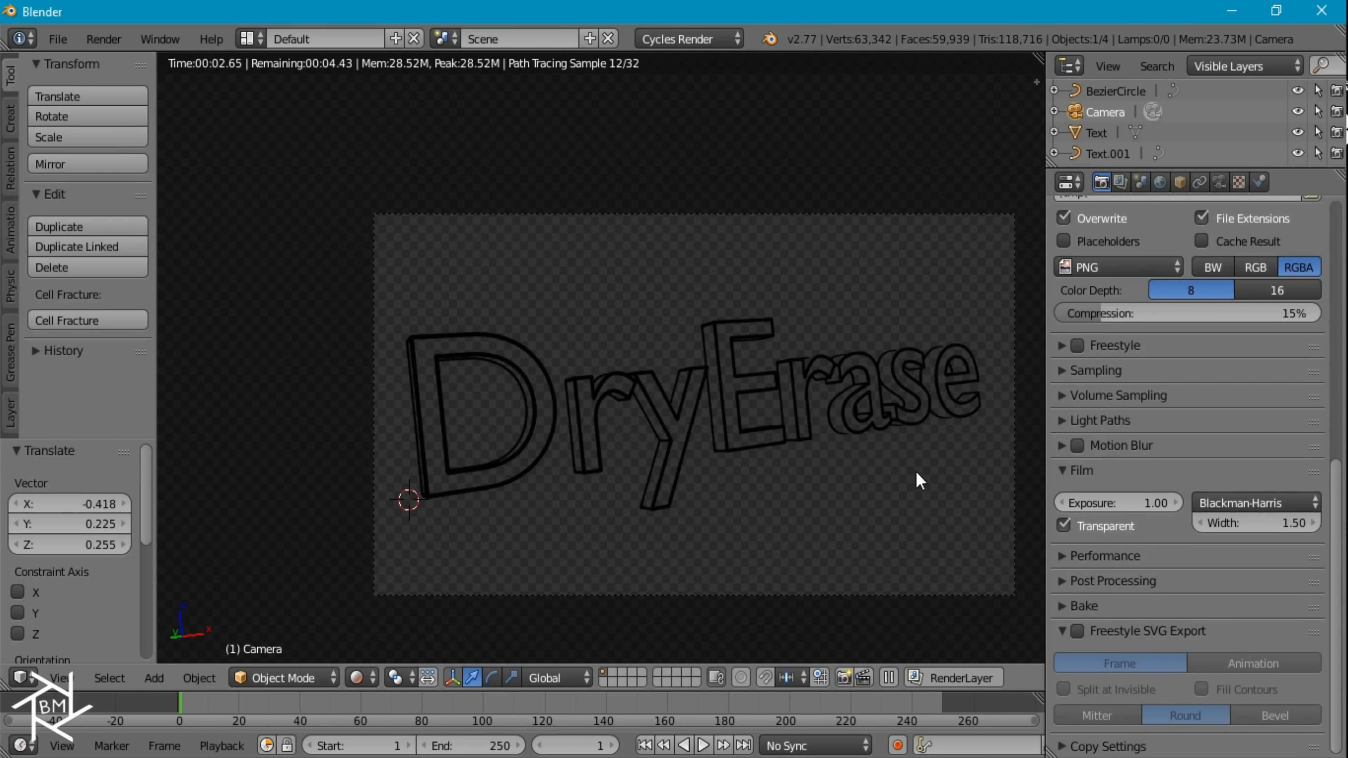
- Tilt the camera about -9° around its local X axis and raise it about 0.53 along the global Z axis
scroll(897, 502, "down", 2)
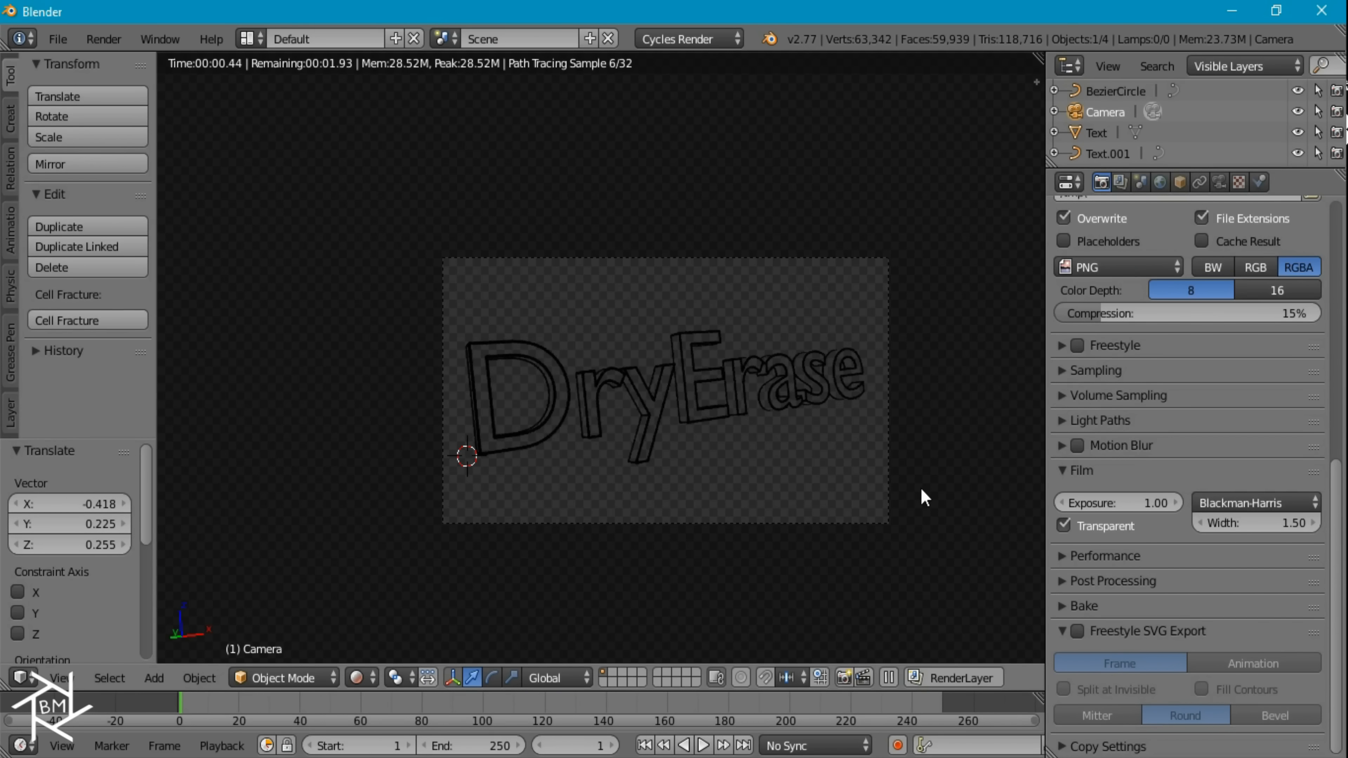
key("r")
key("x")
key("x")
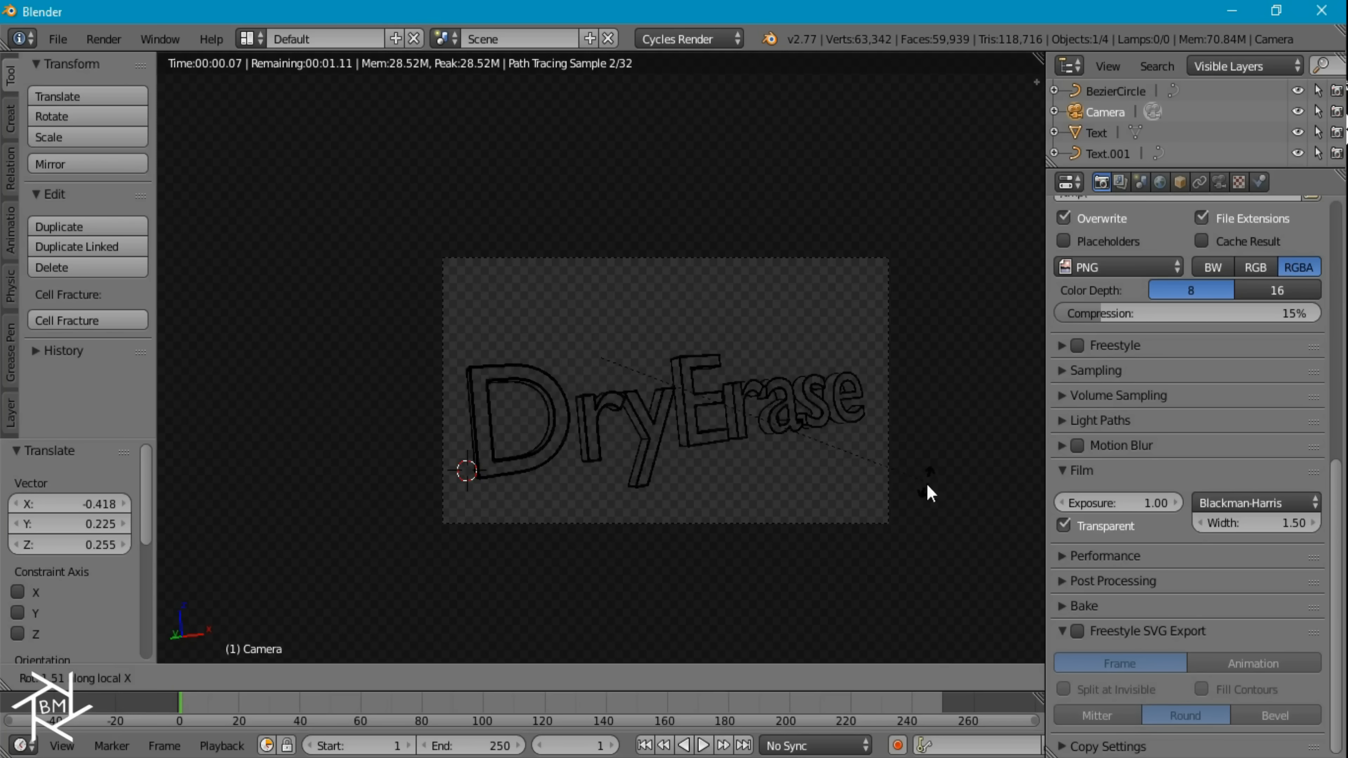
left_click(932, 546)
key("g")
key("z")
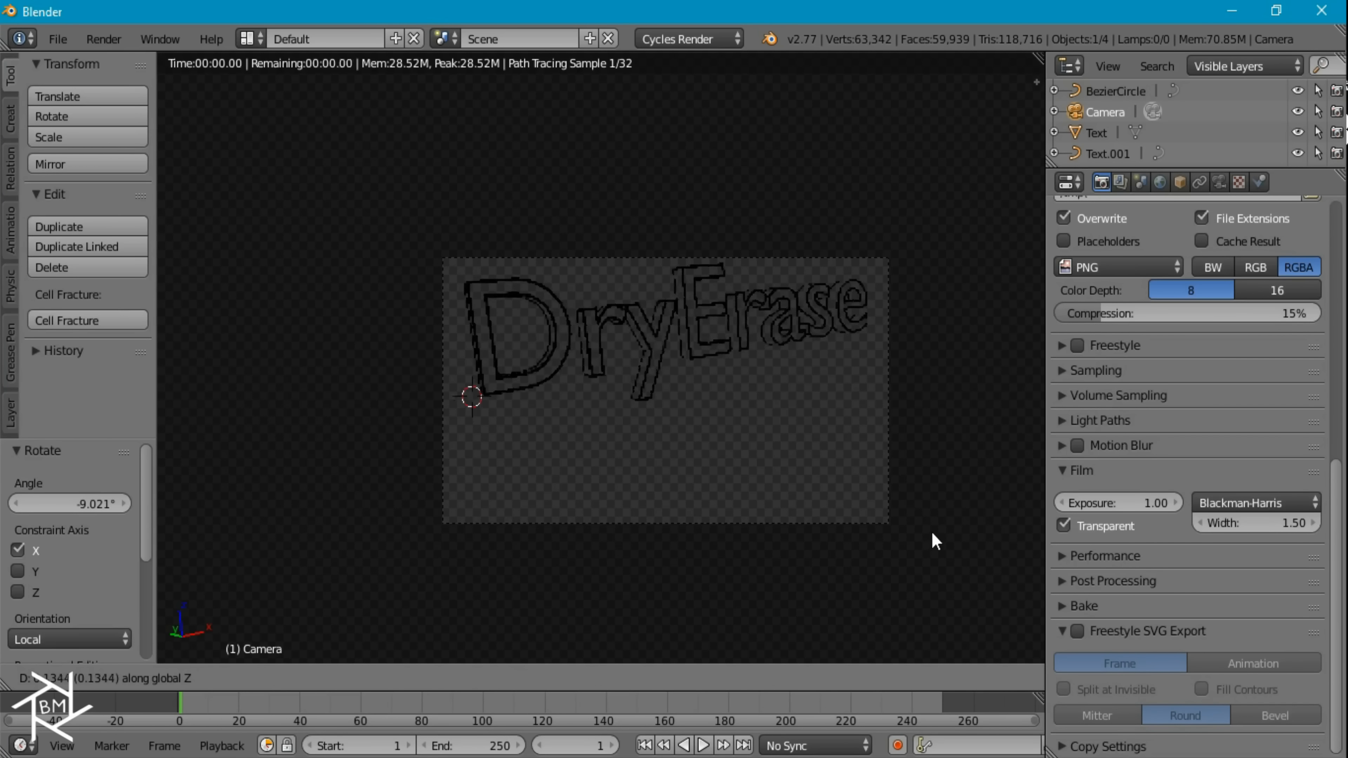
left_click(933, 500)
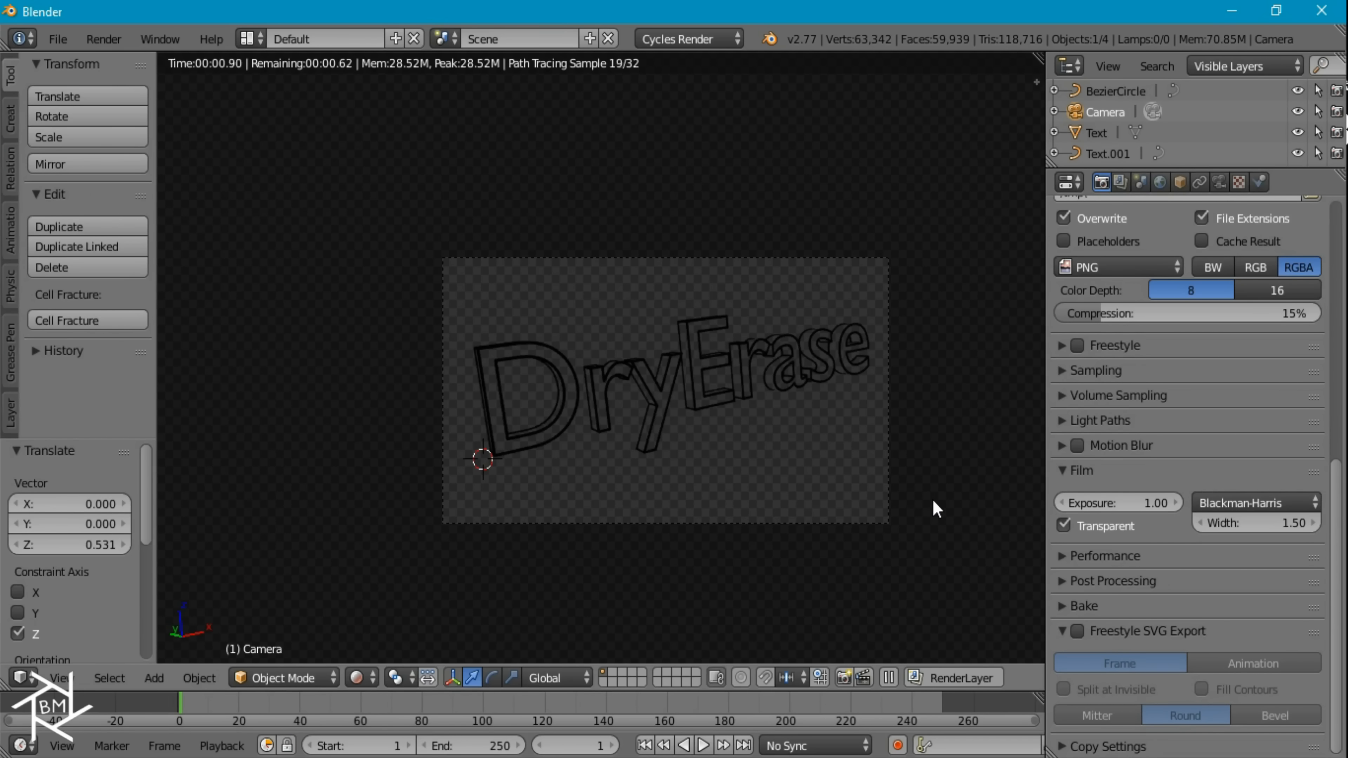
- Raise the camera about 0.06 along the global Z axis and roll it about -8.8° in its own view
key("g")
key("z")
left_click(870, 448)
key("r")
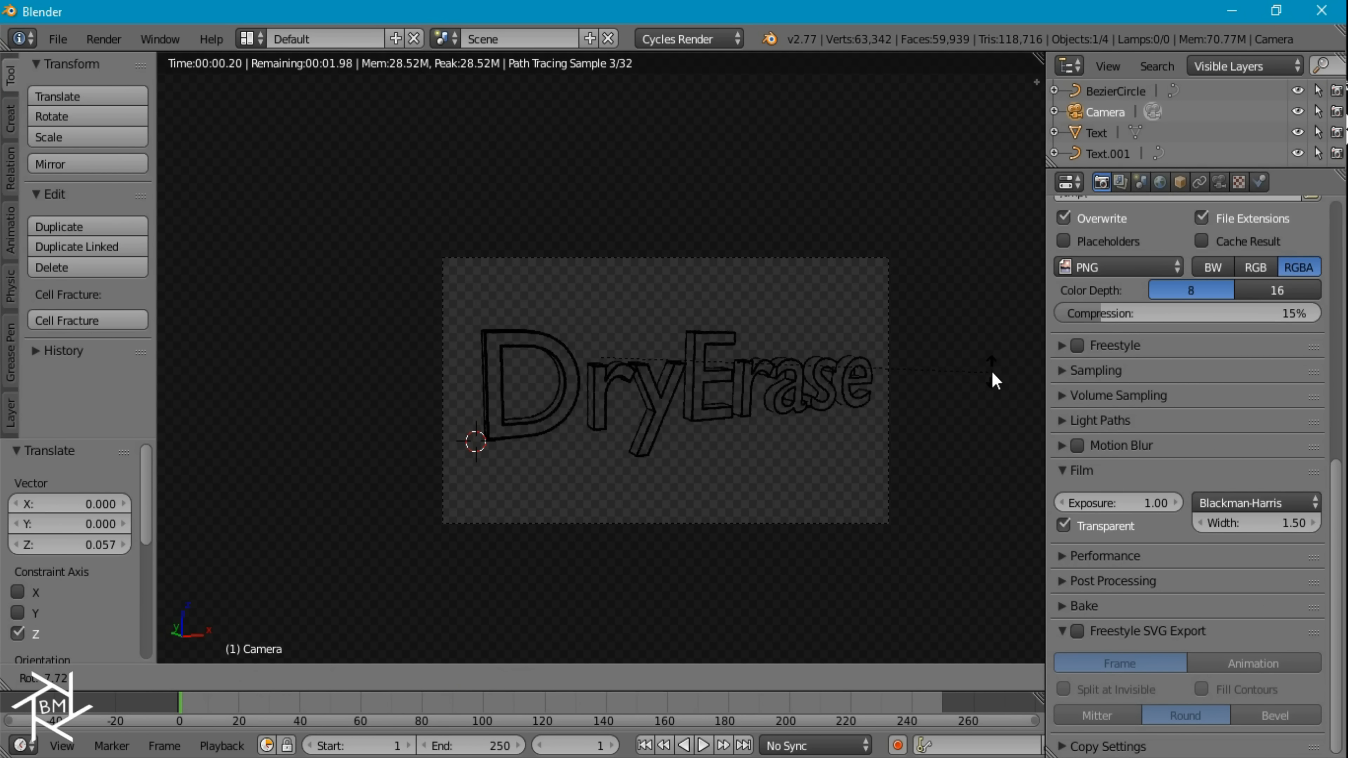
left_click(992, 376)
- Move the camera back about 0.69 along its local Z axis and rotate it about 2.3° around the global Z axis
key("g")
key("z")
key("z")
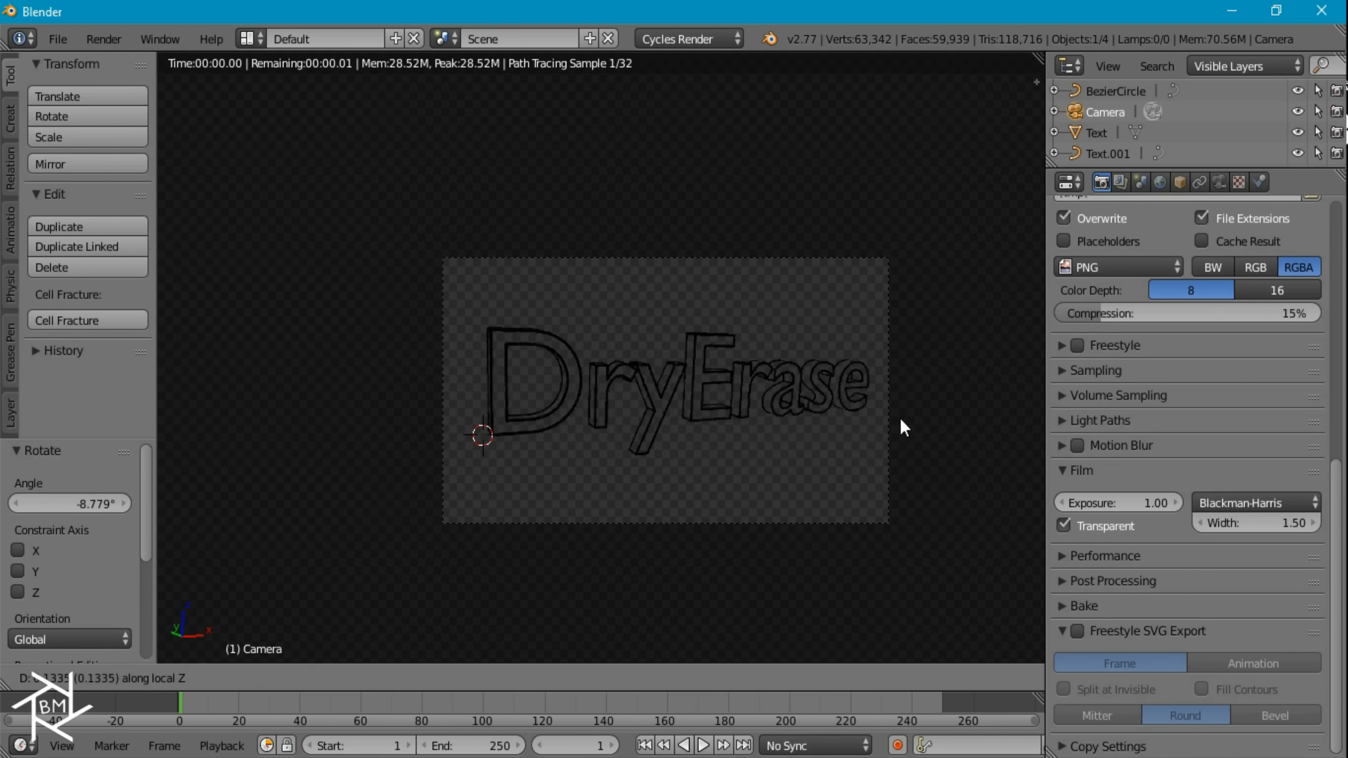
left_click(904, 441)
key("r")
key("x")
key("z")
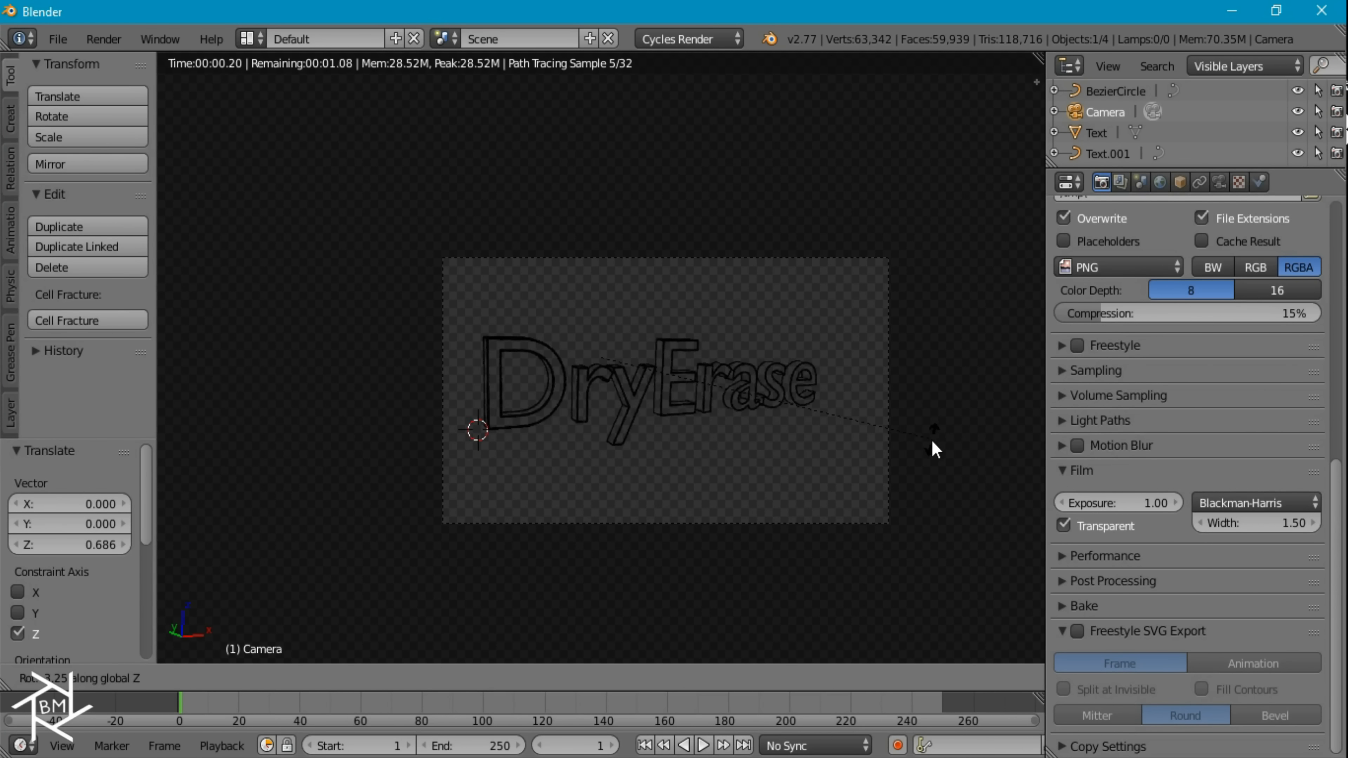
left_click(942, 414)
- Move the camera about 0.26 along the global X axis to center the text in the frame
scroll(796, 440, "up", 1)
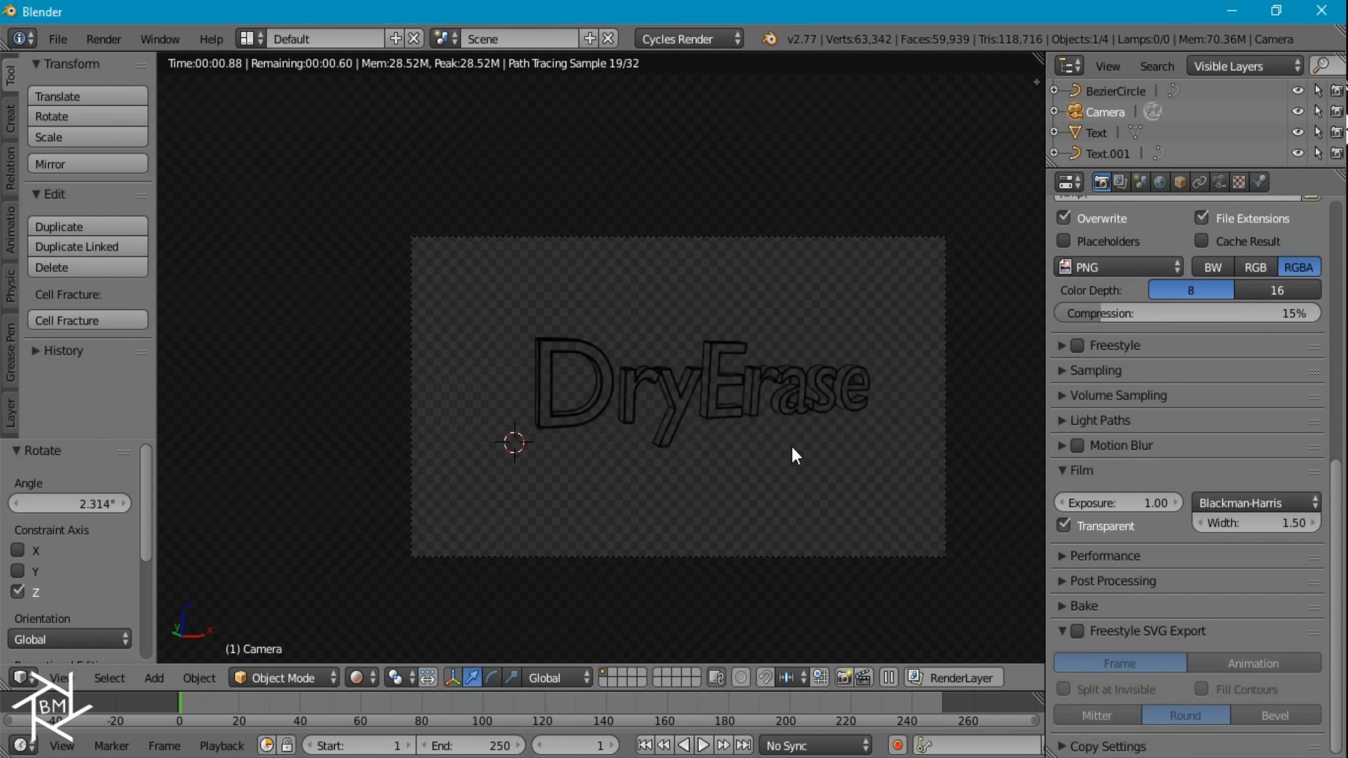
key("g")
key("x")
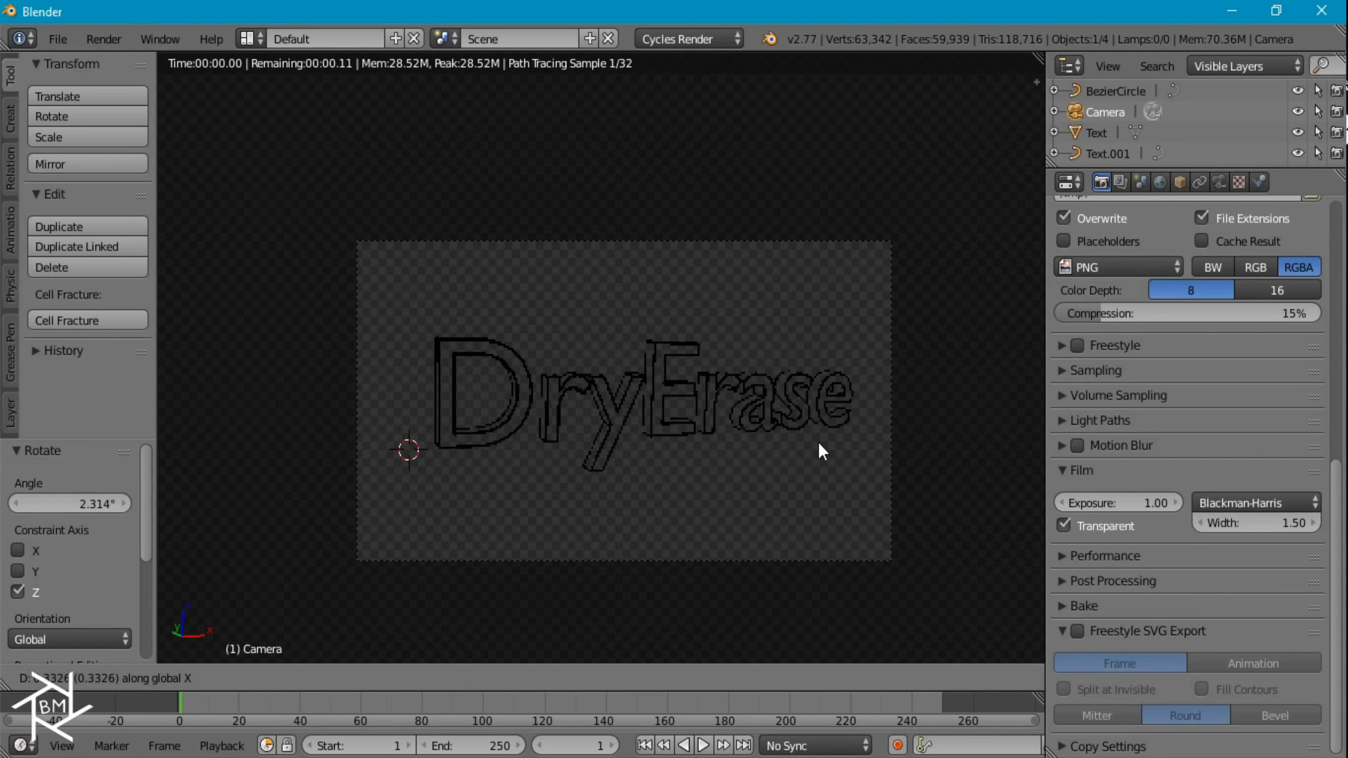
left_click(806, 446)
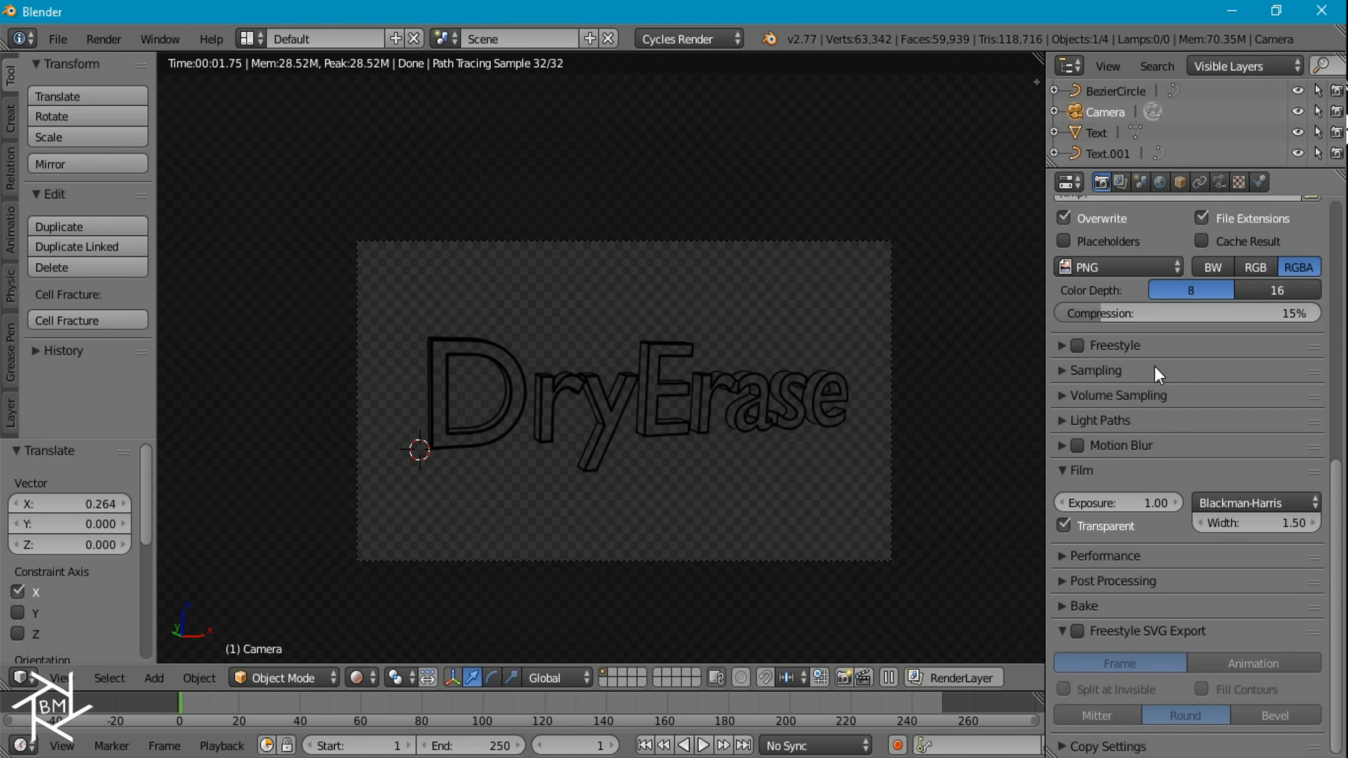
- Set the render samples to 10 and render the current frame
left_click(1115, 368)
left_click(1256, 472)
type("10")
key("Return")
scroll(1116, 242, "up", 10)
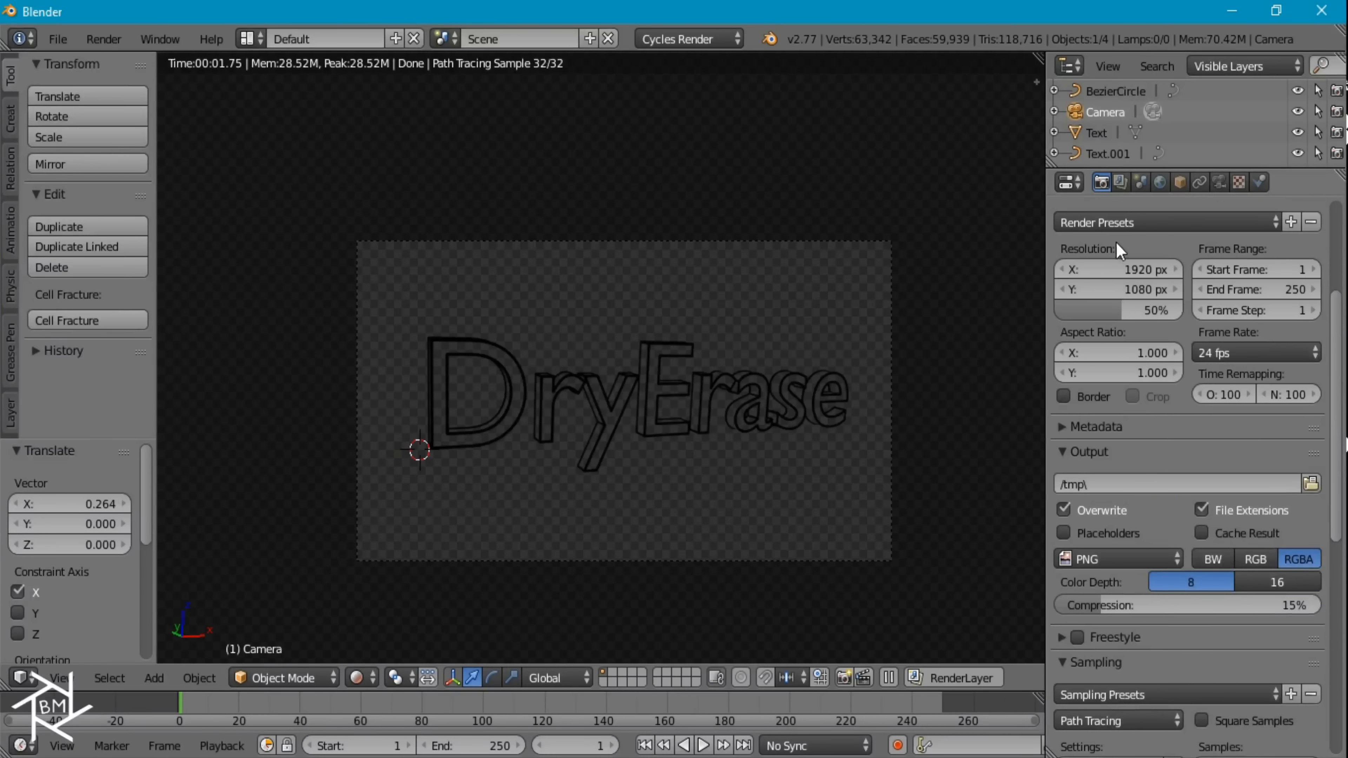
left_click(1113, 250)
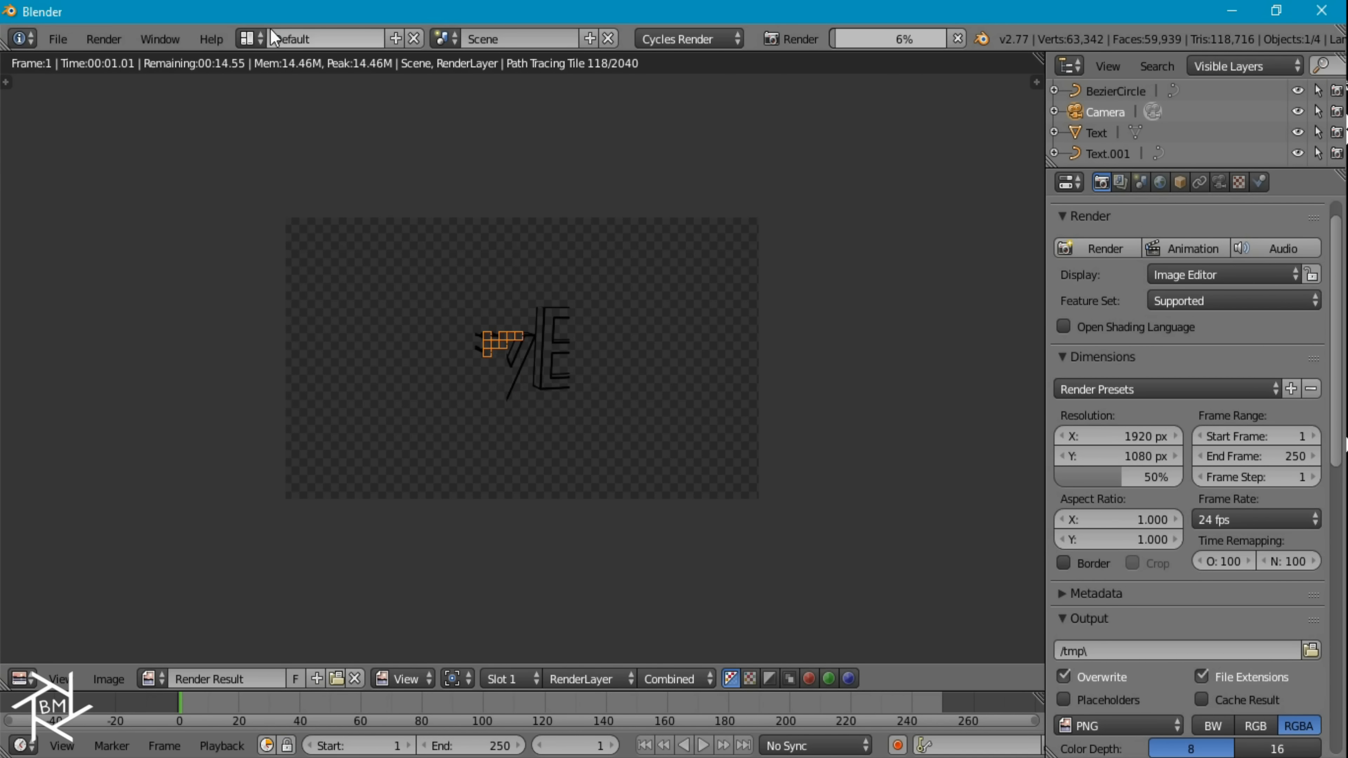
- Switch to the Compositing screen layout and enable compositing nodes with the backdrop
left_click(257, 43)
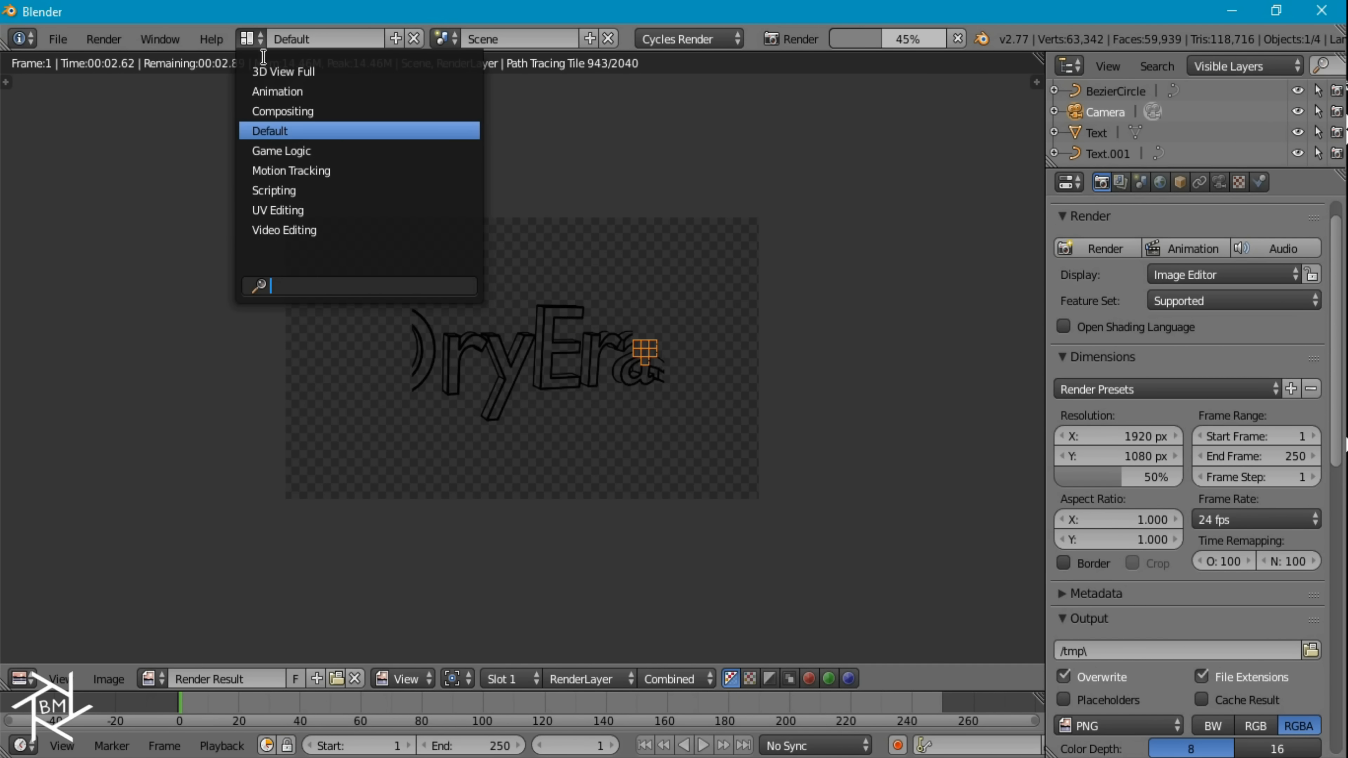
left_click(305, 109)
left_click(319, 452)
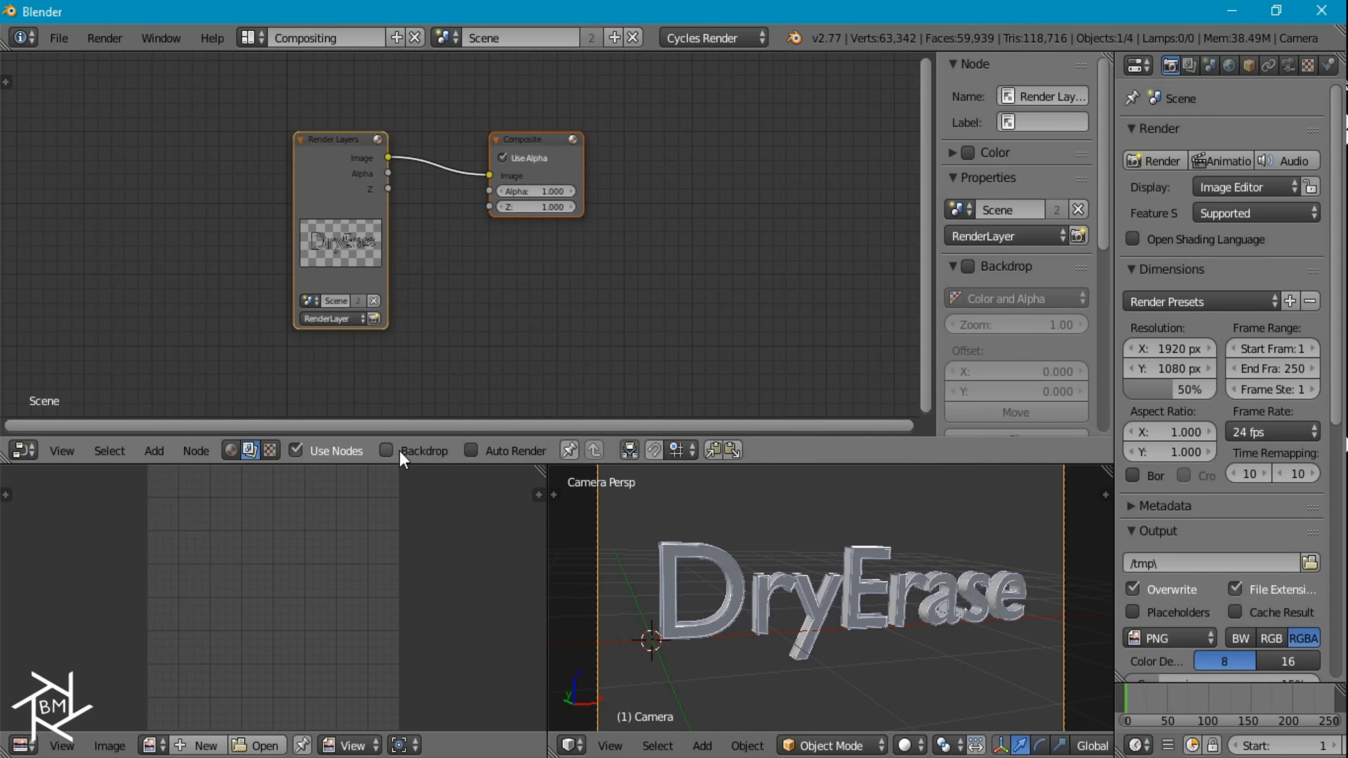
left_click(400, 451)
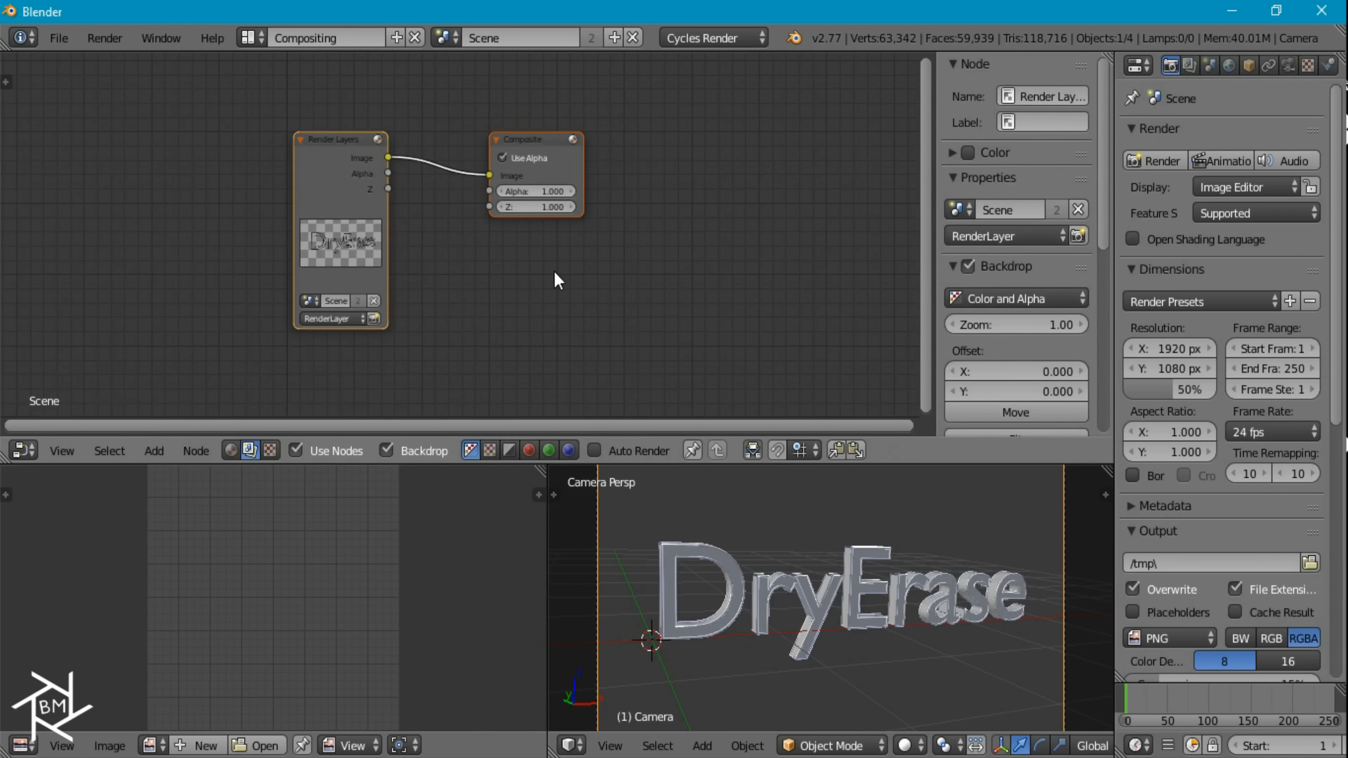
- Maximize the node editor without its properties sidebar and connect a Viewer node to the Render Layers image
key("n")
key("ctrl+Up")
scroll(653, 343, "up", 1)
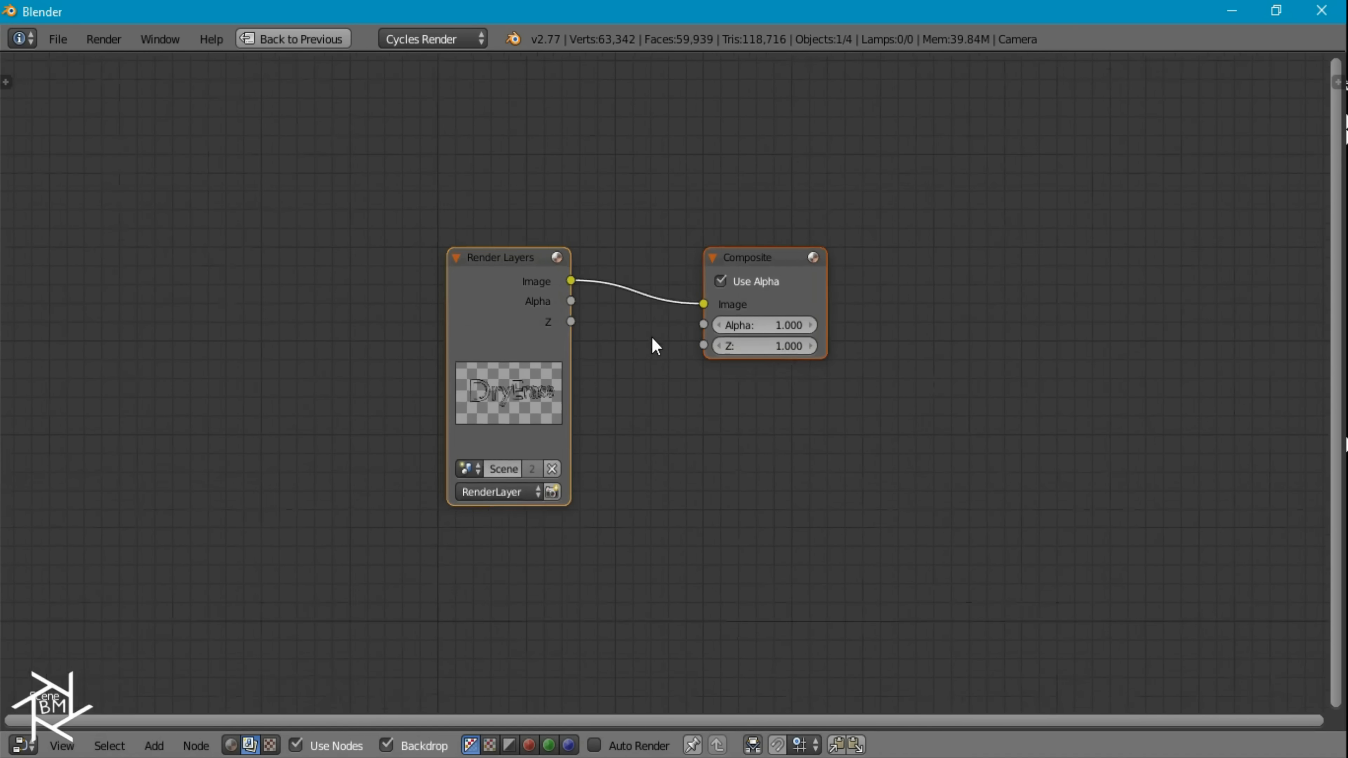
left_click(499, 303, "ctrl+shift")
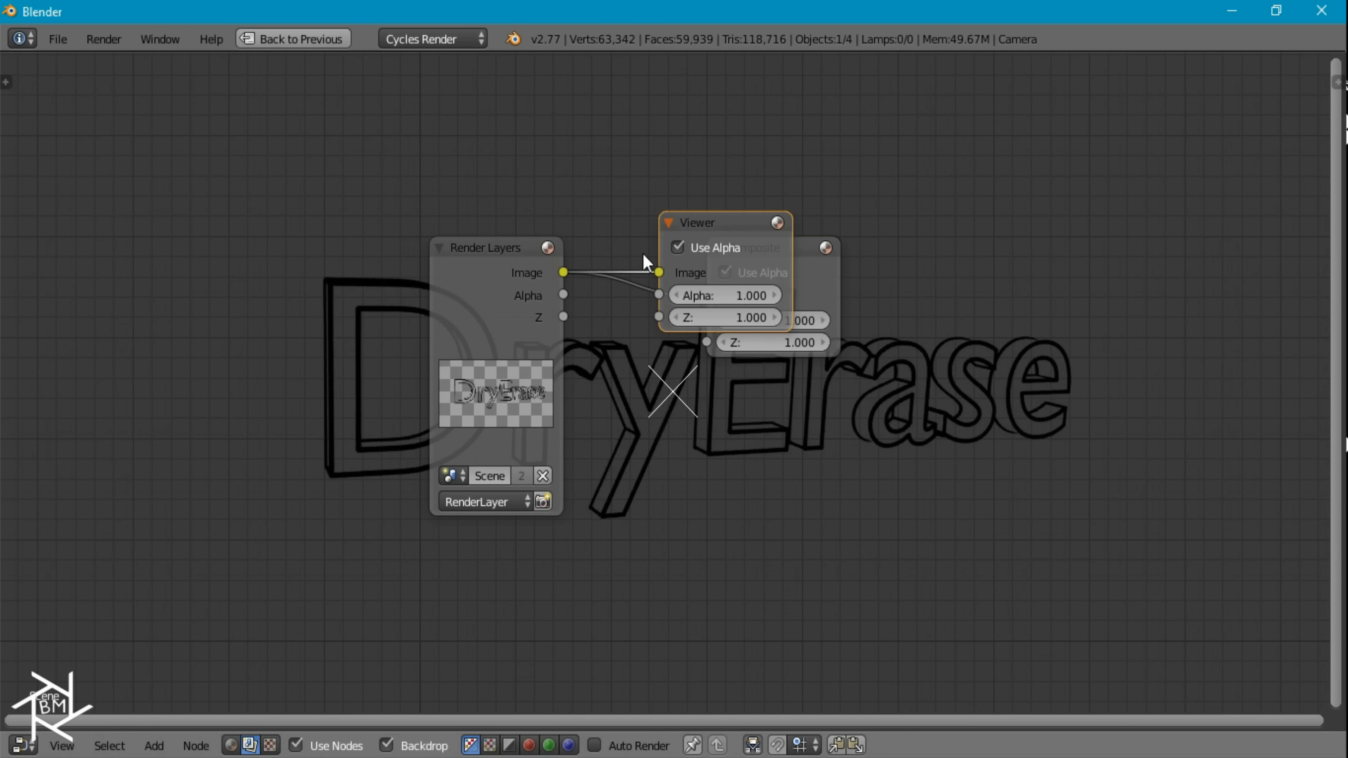
- Spread the Render Layers, Composite and Viewer nodes apart to leave free space between them
left_click_drag(682, 306, 819, 407)
left_click(1215, 649)
left_click_drag(800, 258, 235, 285)
left_click_drag(454, 290, 76, 159)
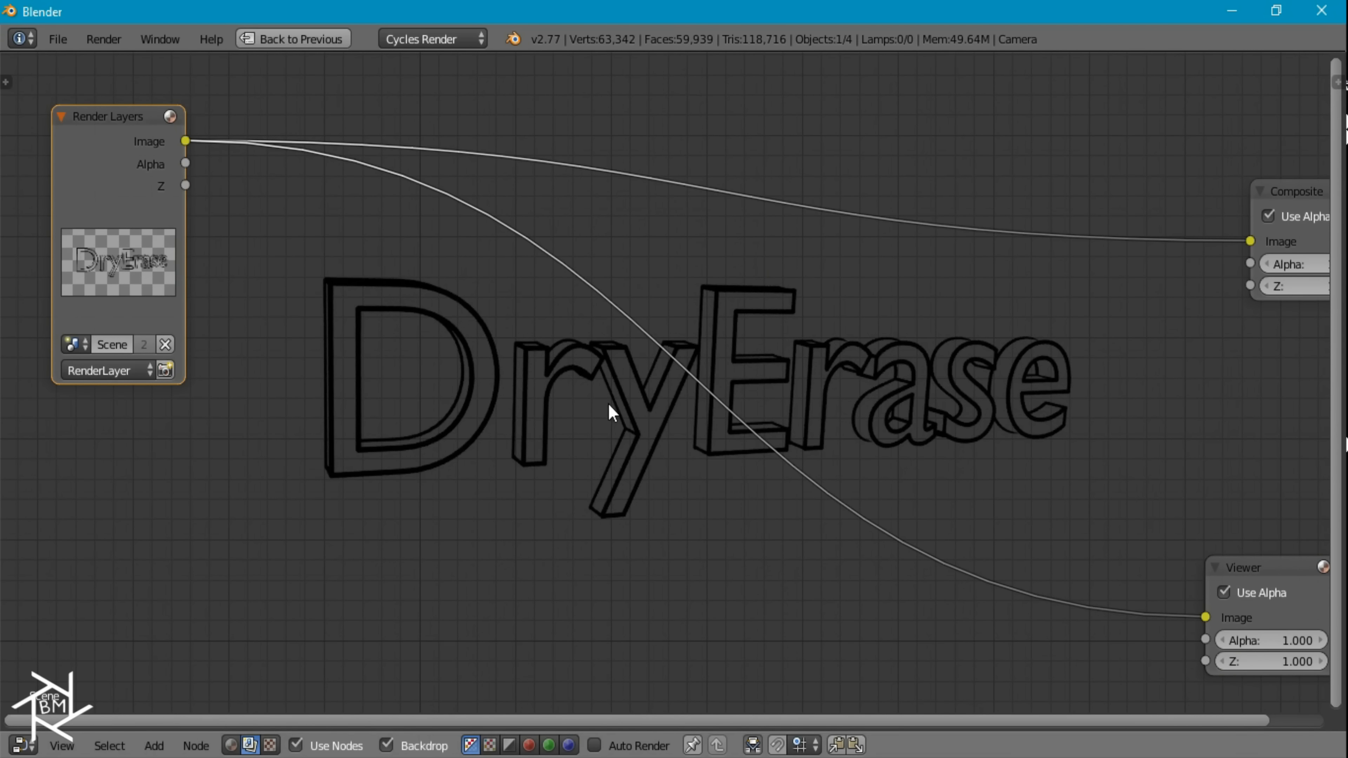
- Restore the full screen layout, create a new brush texture and set its type to Clouds
left_click(298, 40)
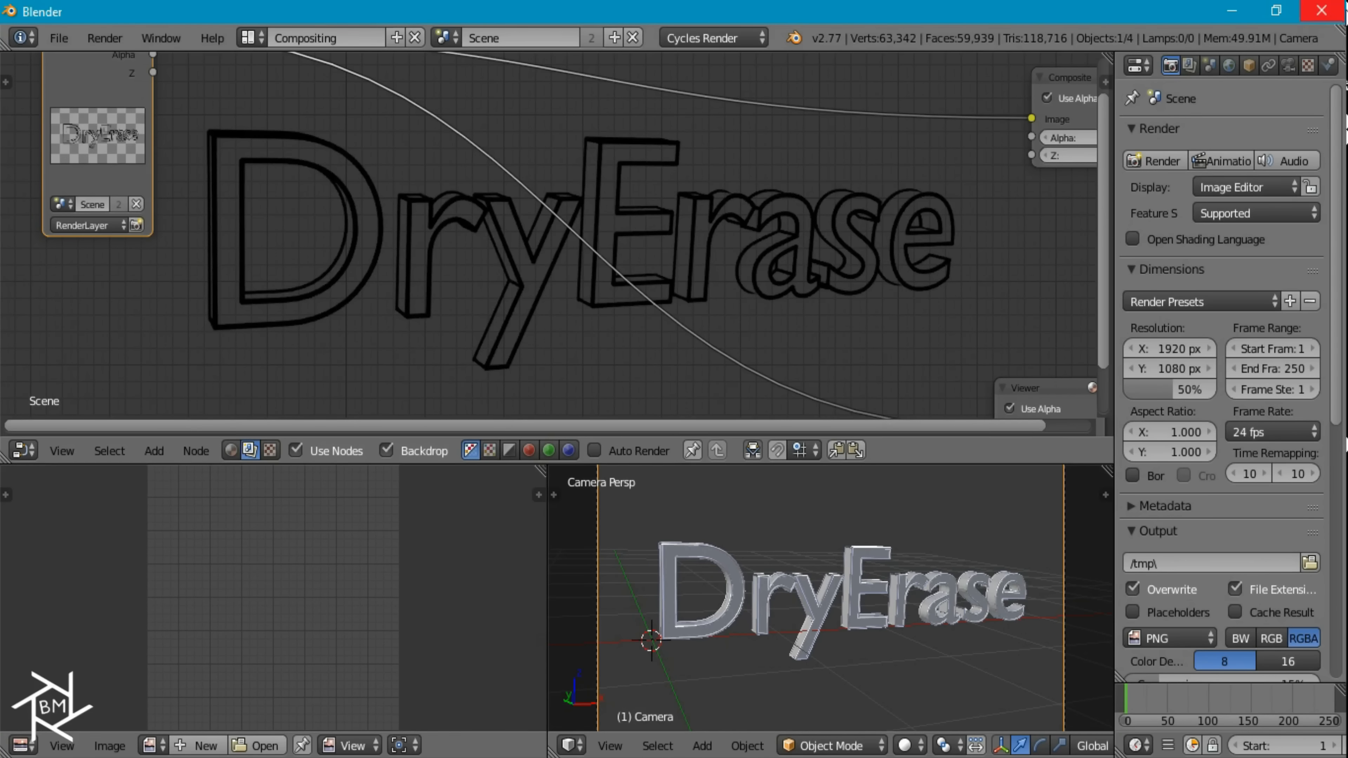
left_click(1308, 65)
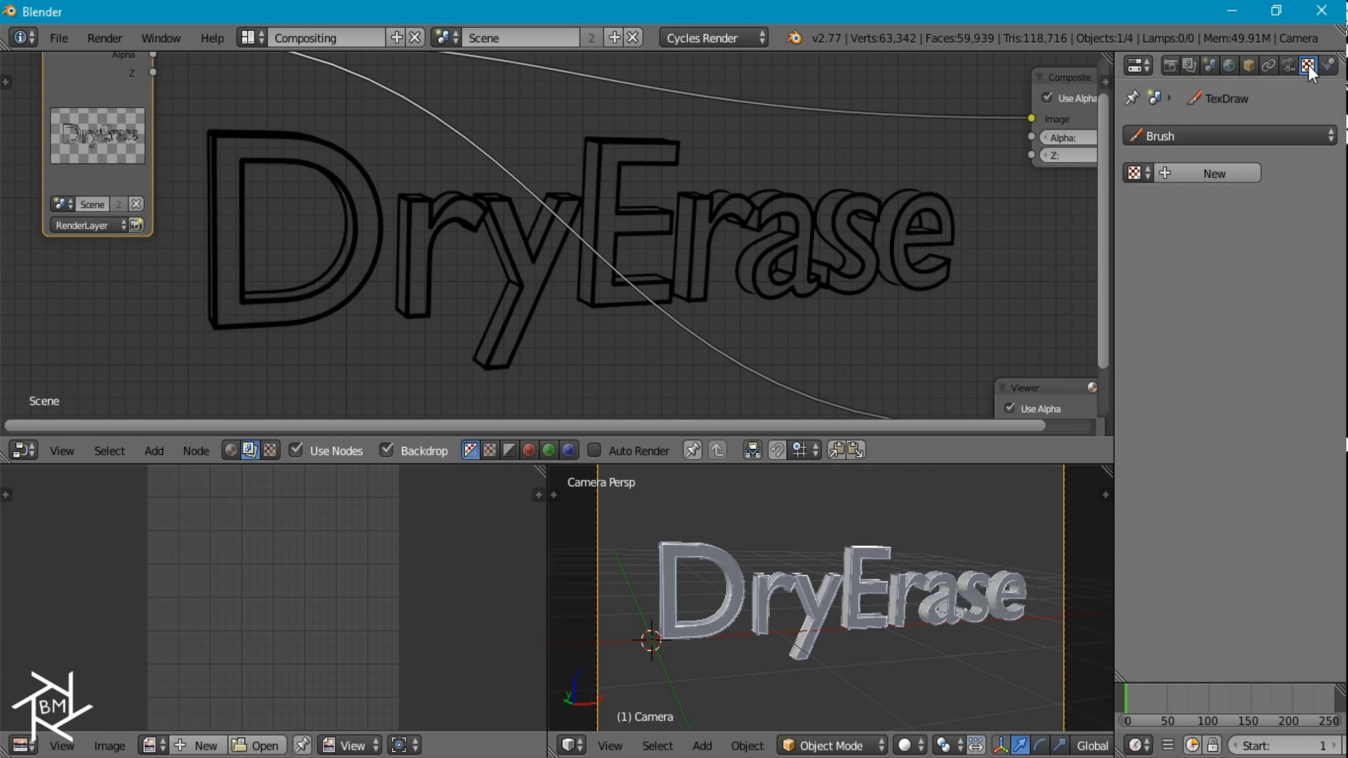
left_click(1211, 174)
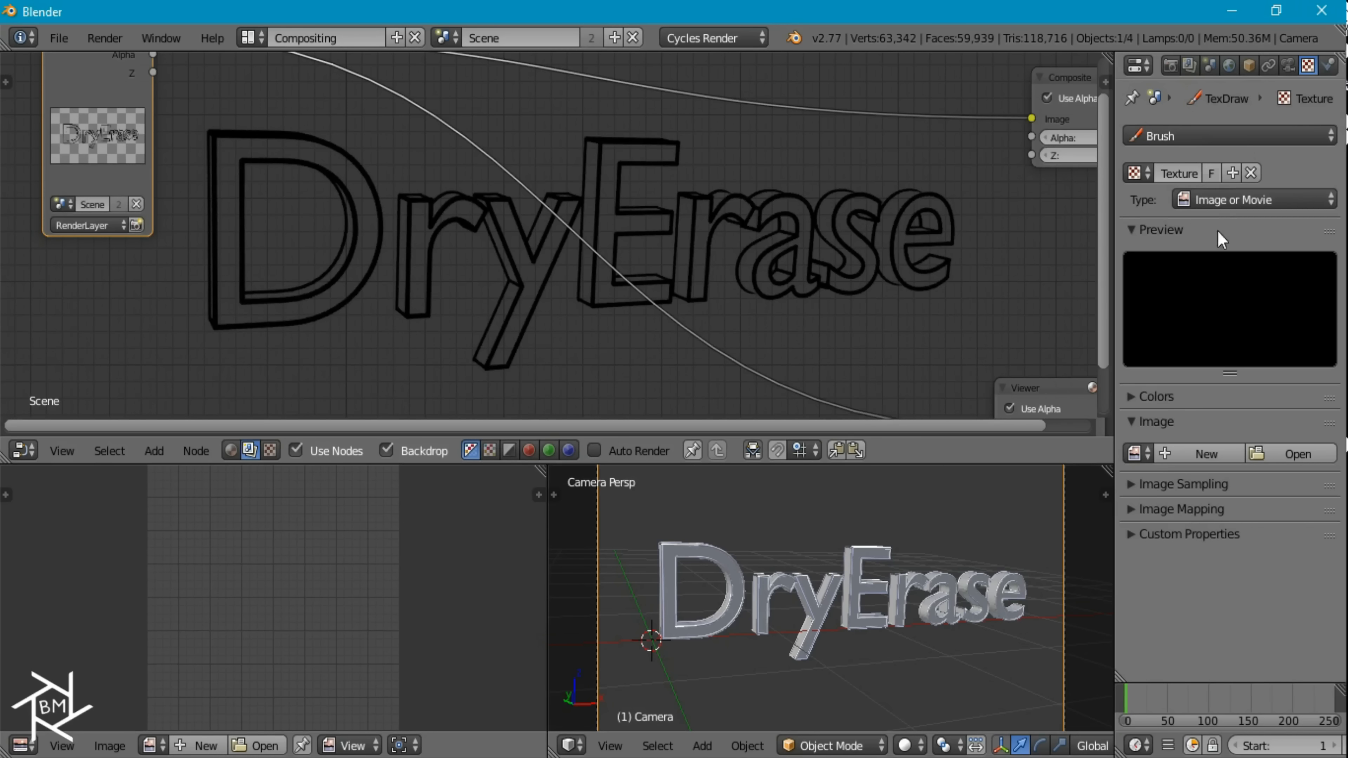
left_click(1137, 453)
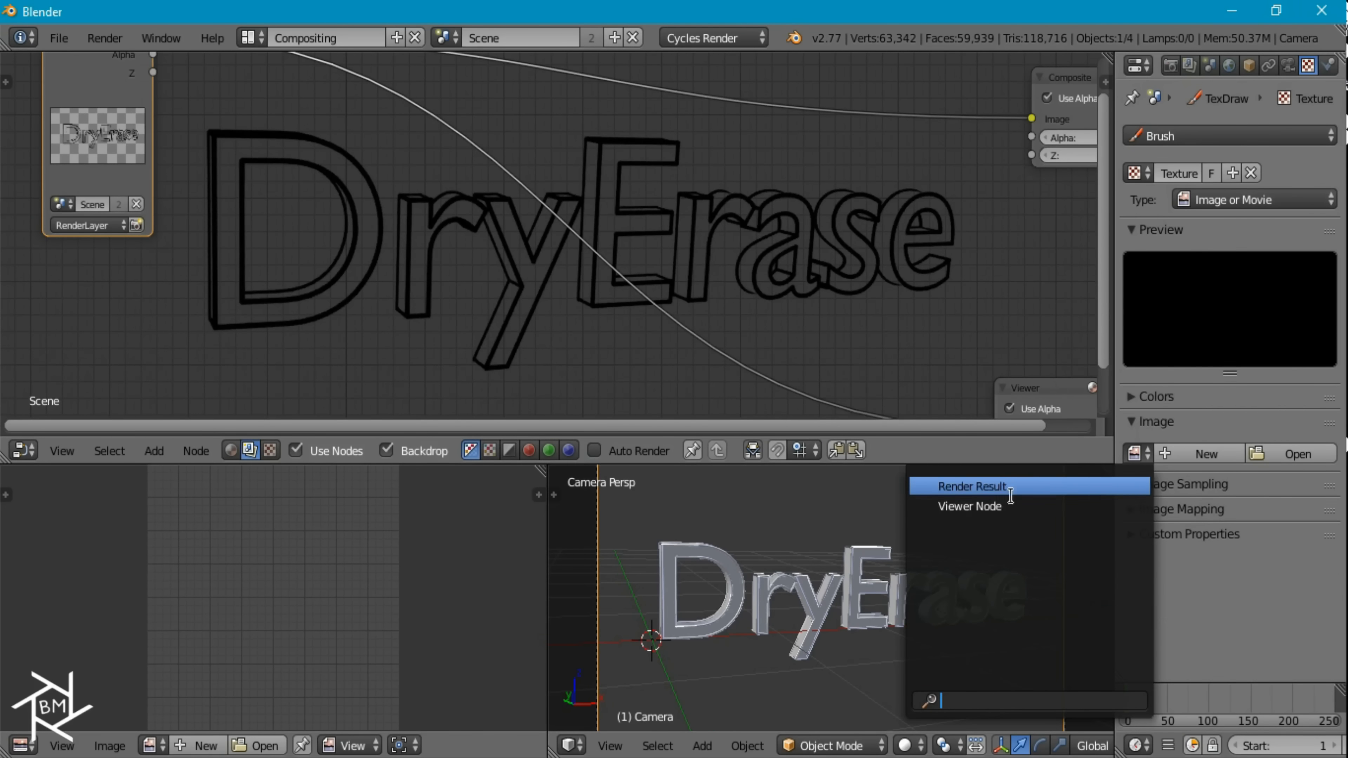
left_click(1223, 204)
left_click(1221, 271)
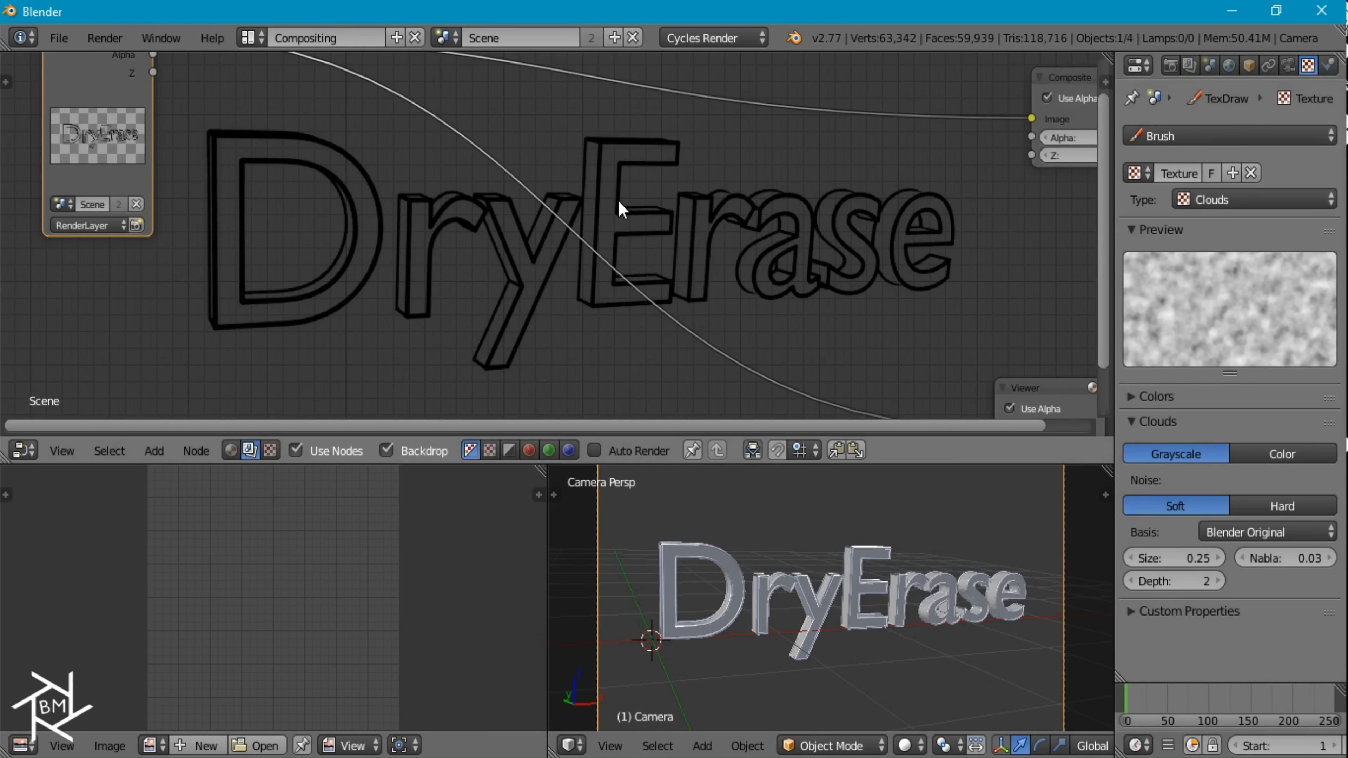
- Maximize the node editor, add a Texture input node below Render Layers and assign the clouds texture to it
key("ctrl+Up")
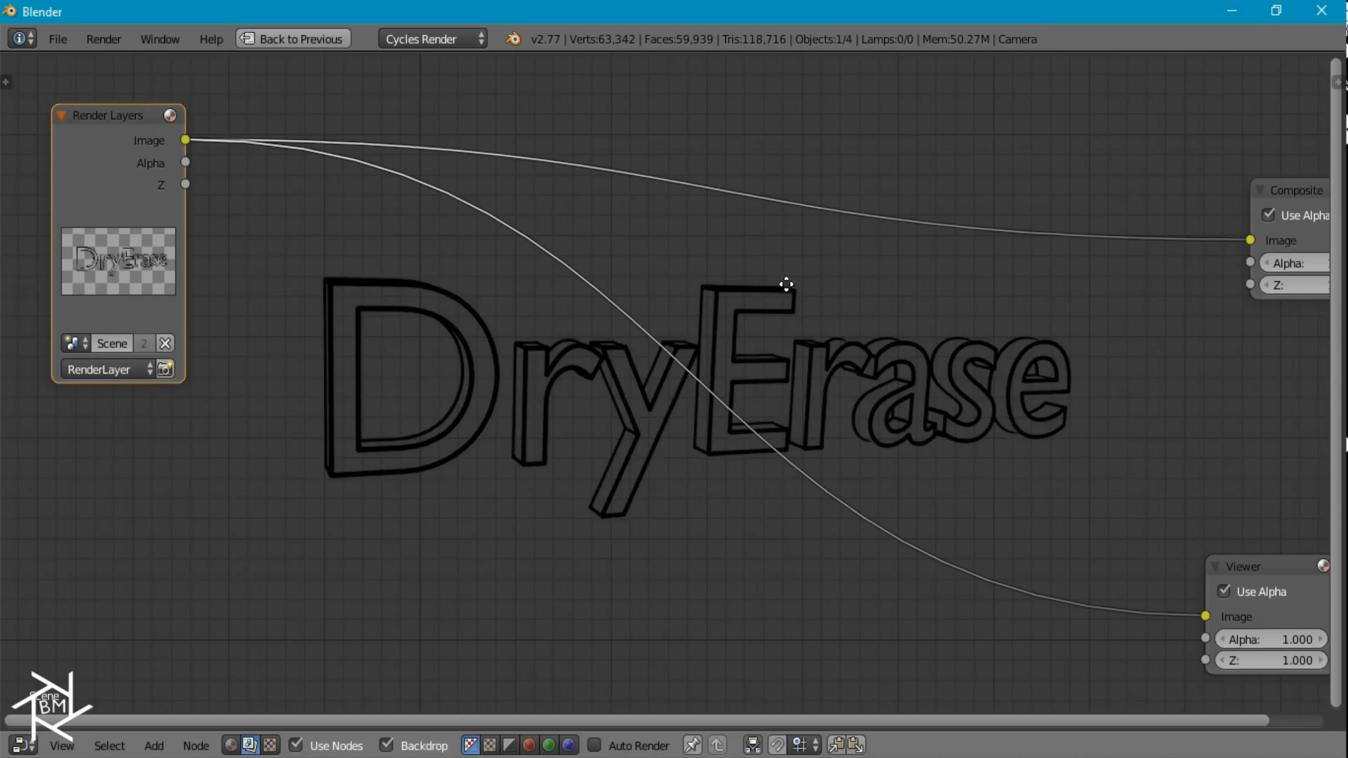
key("shift+a")
mouse_move(345, 401)
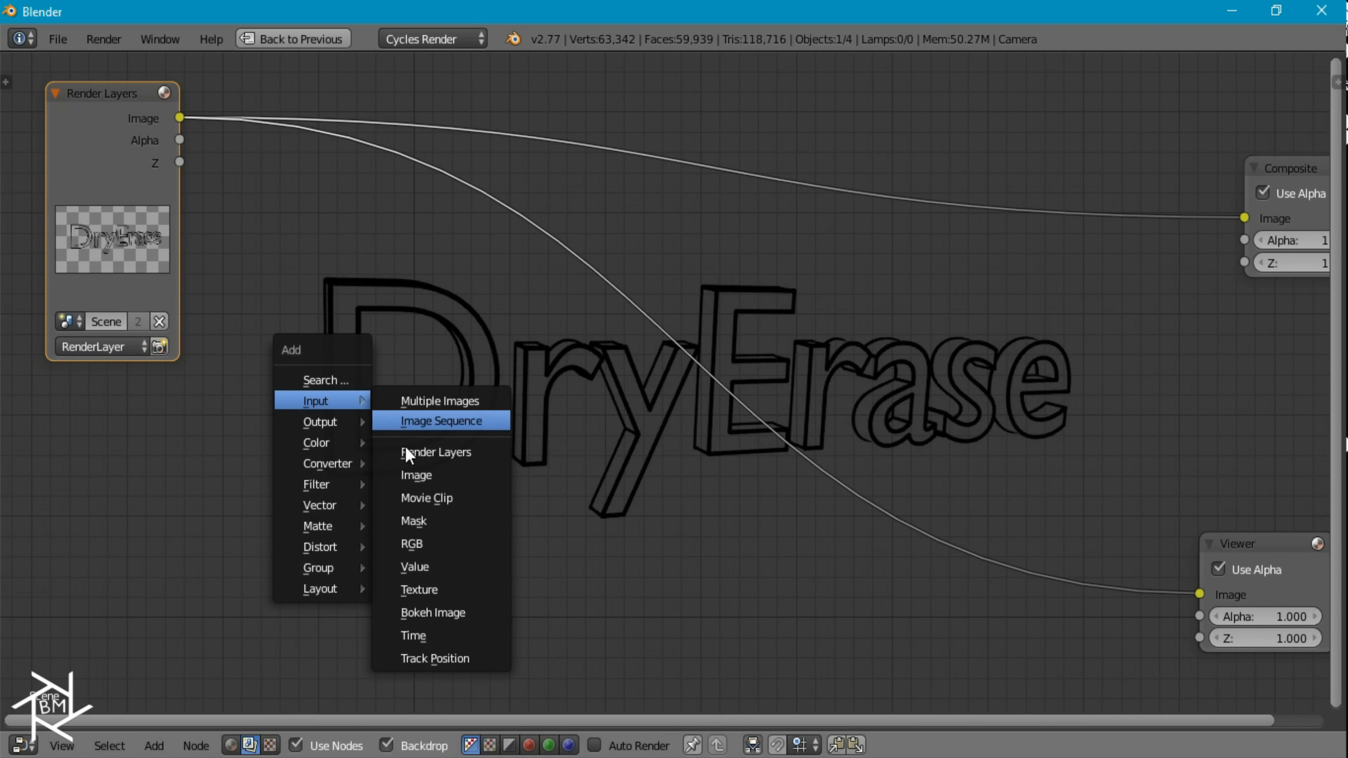
left_click(433, 590)
left_click(50, 392)
left_click(101, 605)
left_click(97, 415)
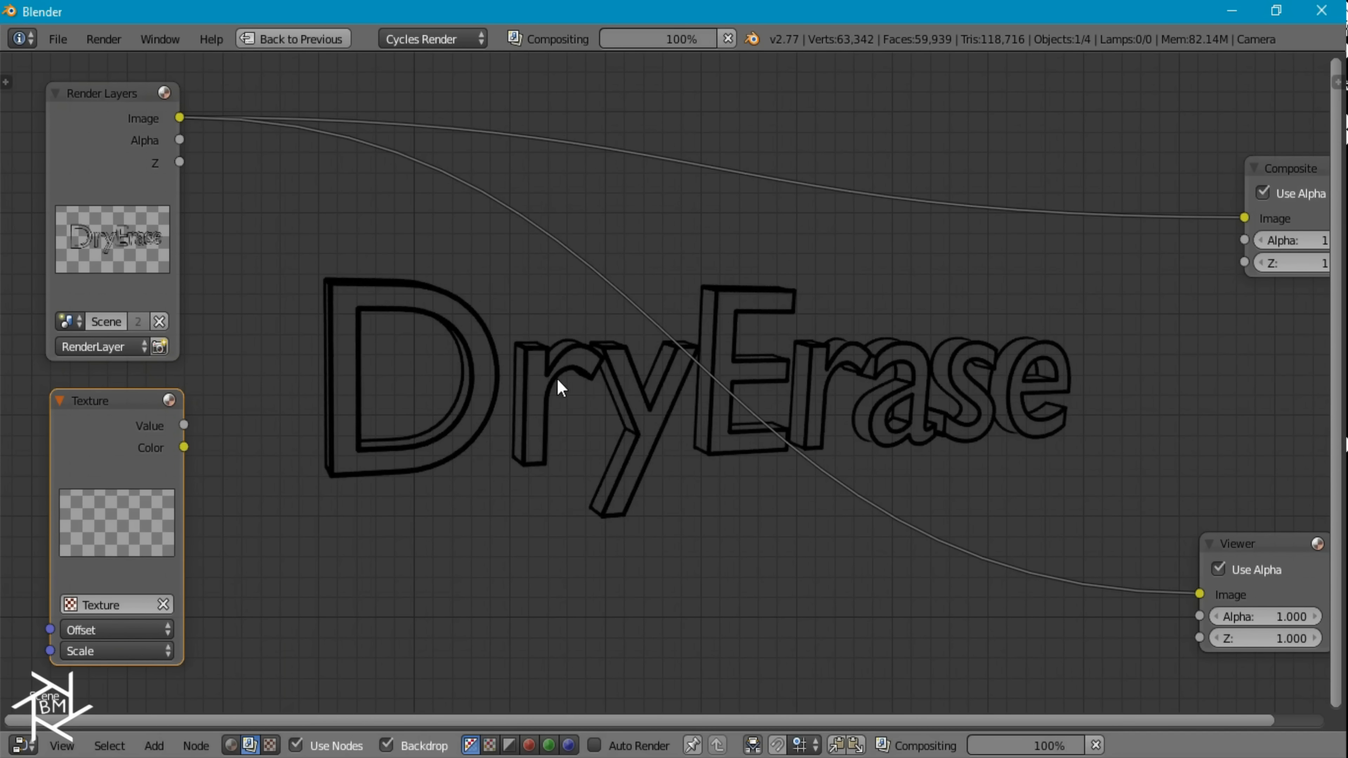
- Insert a Displace node between Render Layers and Viewer, and link the Texture node's Value output to its Vector input
key("shift+a")
mouse_move(537, 530)
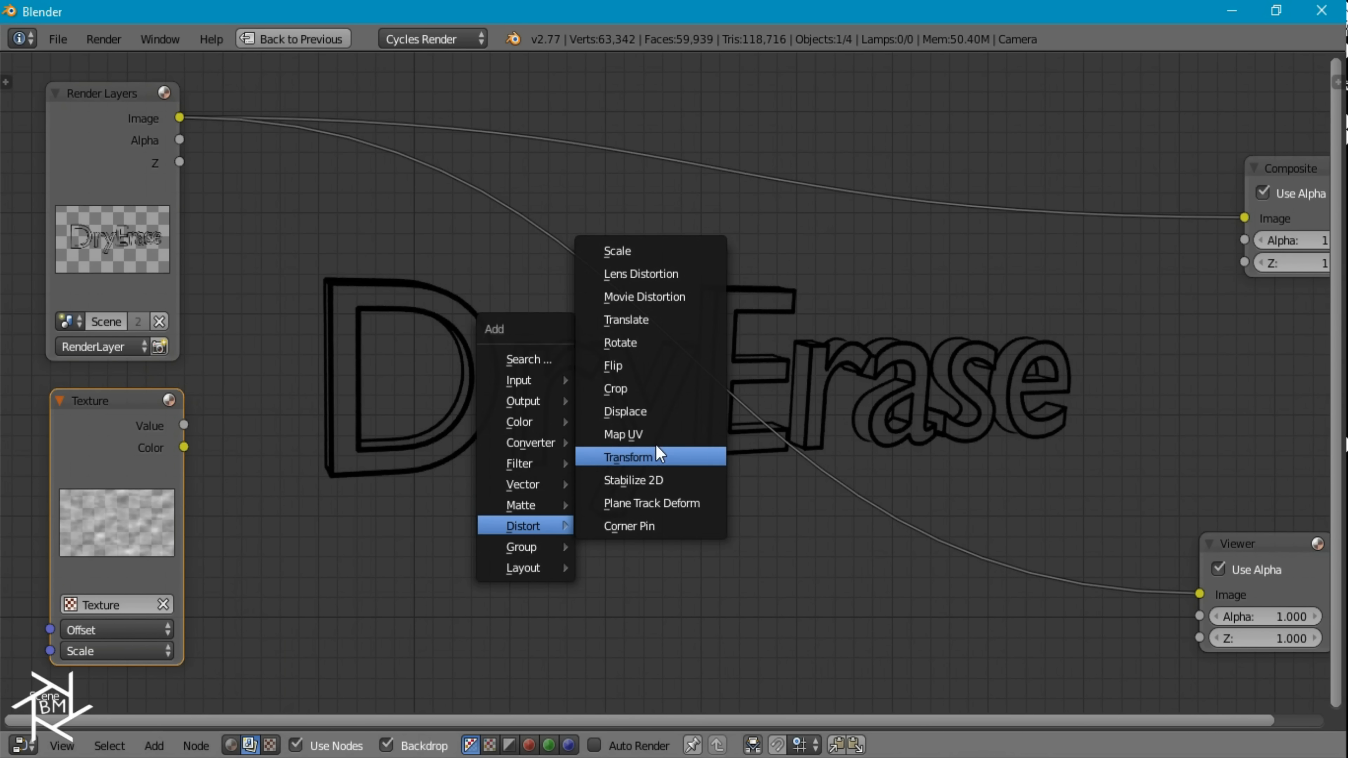
left_click(646, 410)
left_click(636, 344)
left_click_drag(185, 425, 641, 421)
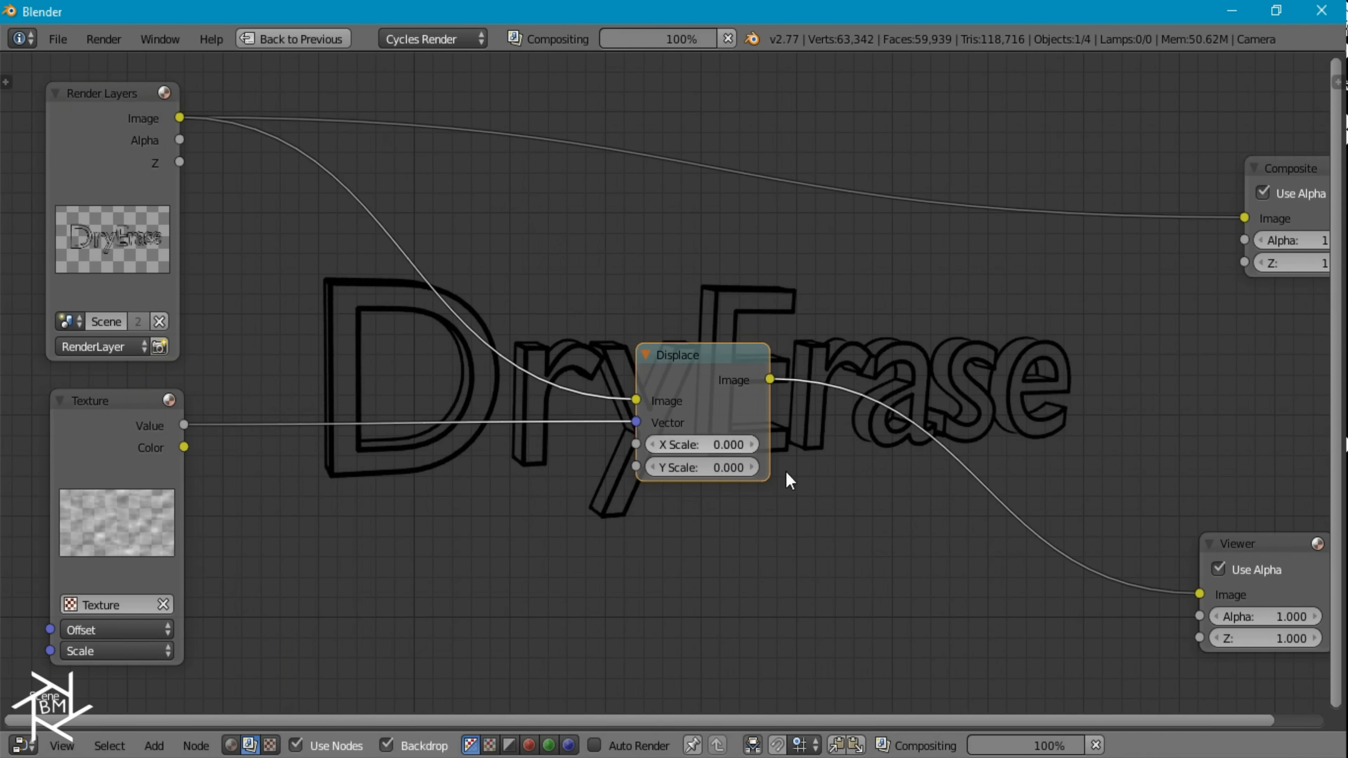
- Add a Value node set to 10 and link it to both the X Scale and Y Scale of the Displace node
scroll(862, 521, "up", 3)
middle_click_drag(916, 478, 1027, 366)
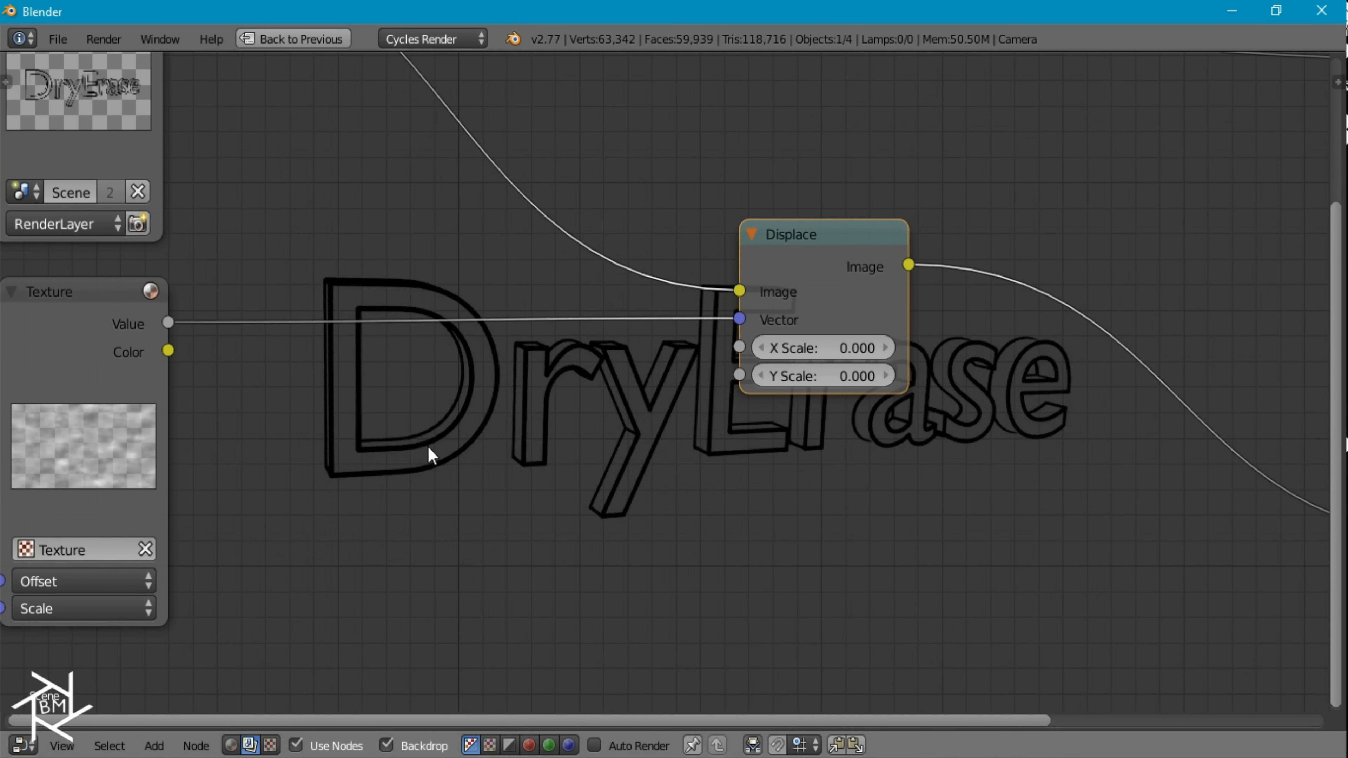
key("shift+a")
mouse_move(399, 299)
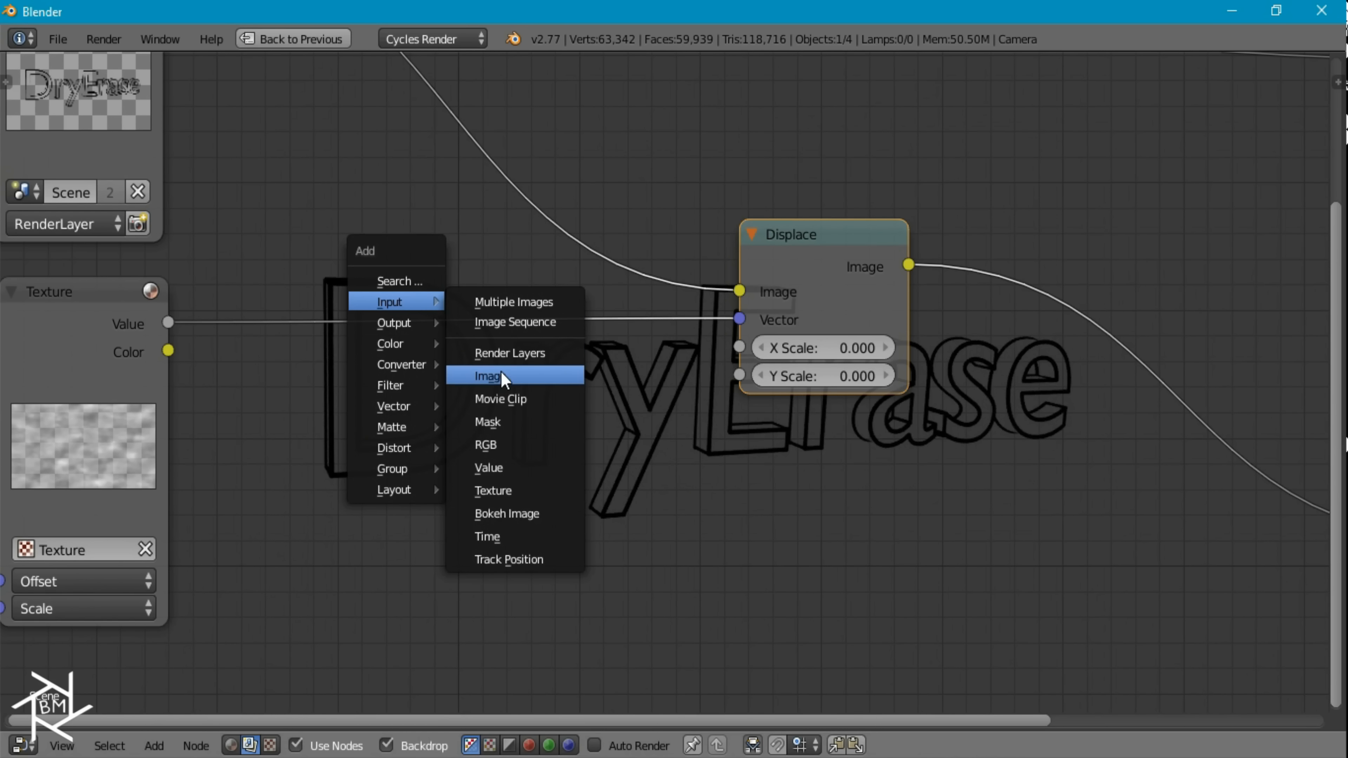
left_click(509, 468)
left_click(272, 385)
mouse_move(393, 428)
left_mouse_down()
mouse_move(740, 347)
mouse_move(391, 428)
left_mouse_up()
left_click(331, 460)
type("10")
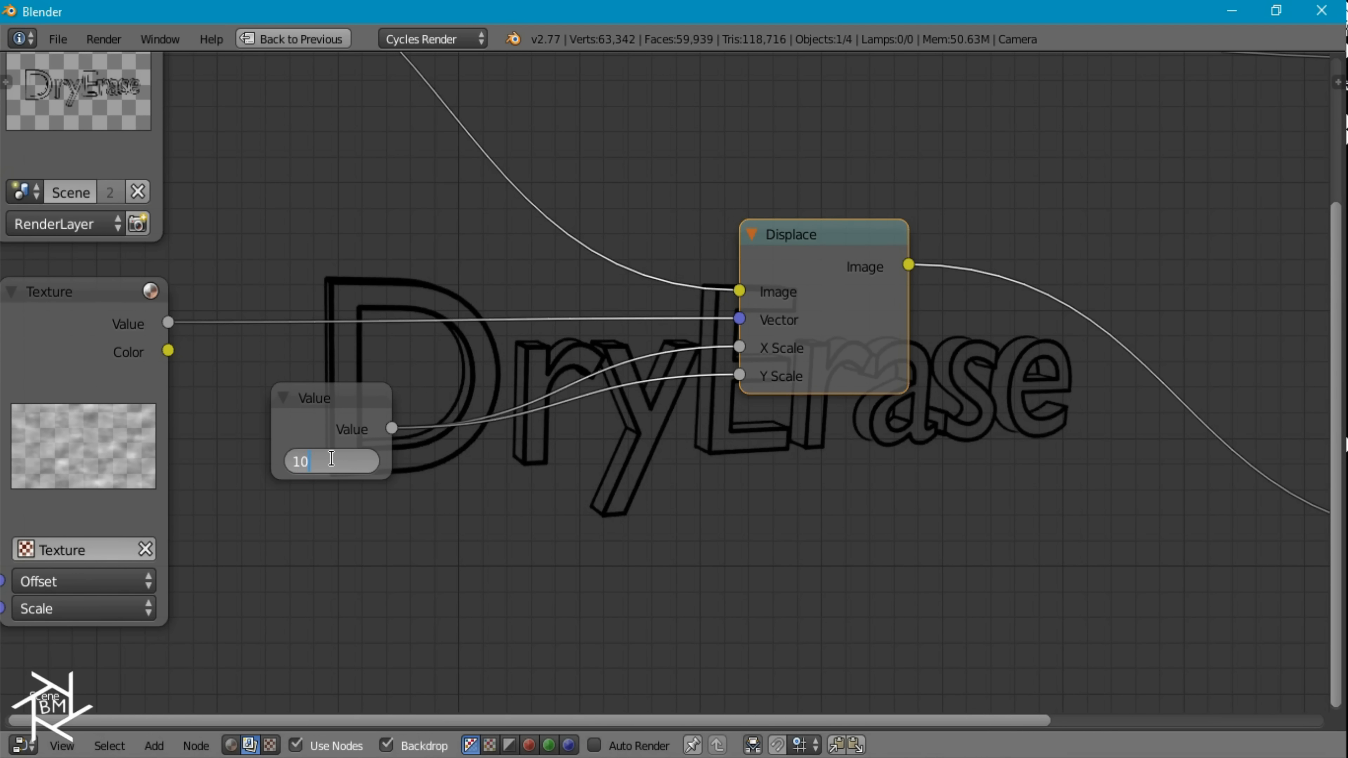
key("Return")
- Raise the Value node driving the displacement scale to about 70.1
scroll(472, 480, "up", 1)
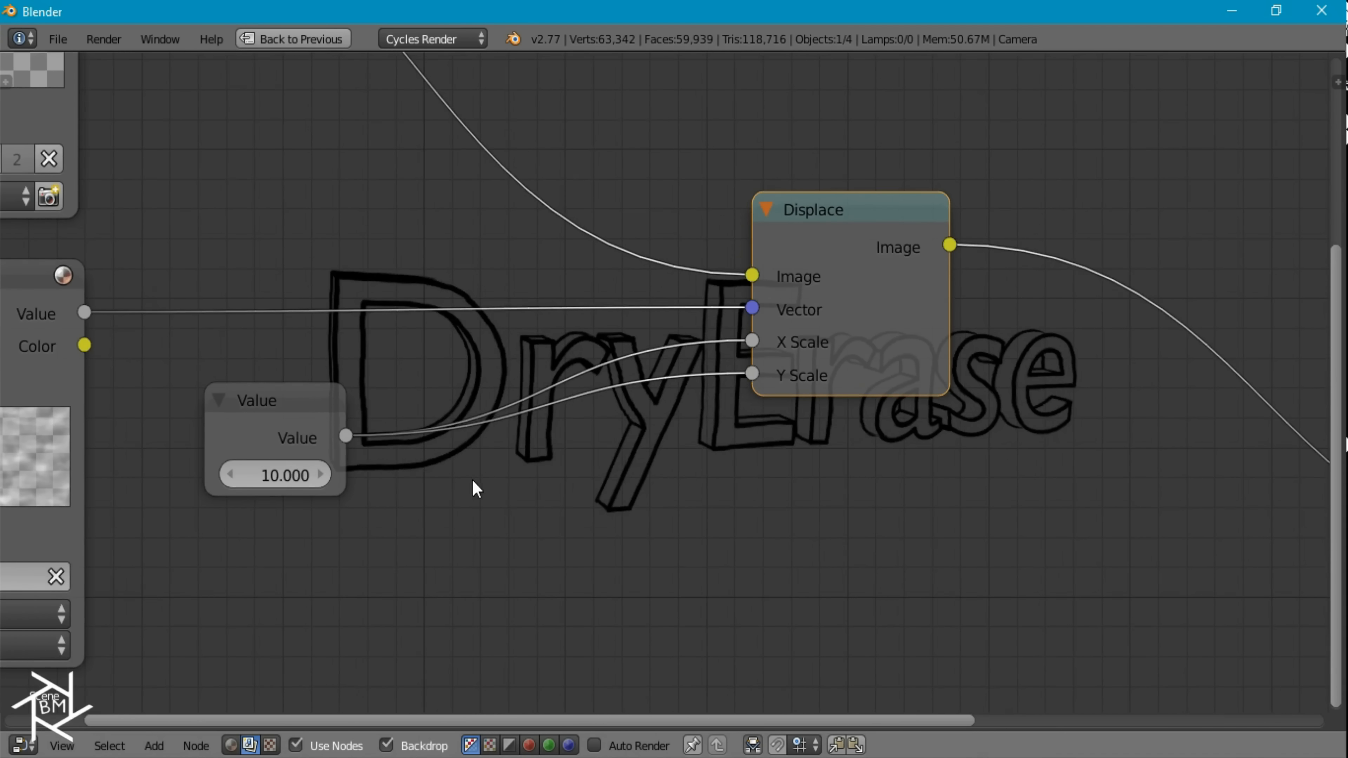
scroll(626, 454, "up", 1)
middle_click_drag(433, 404, 457, 319)
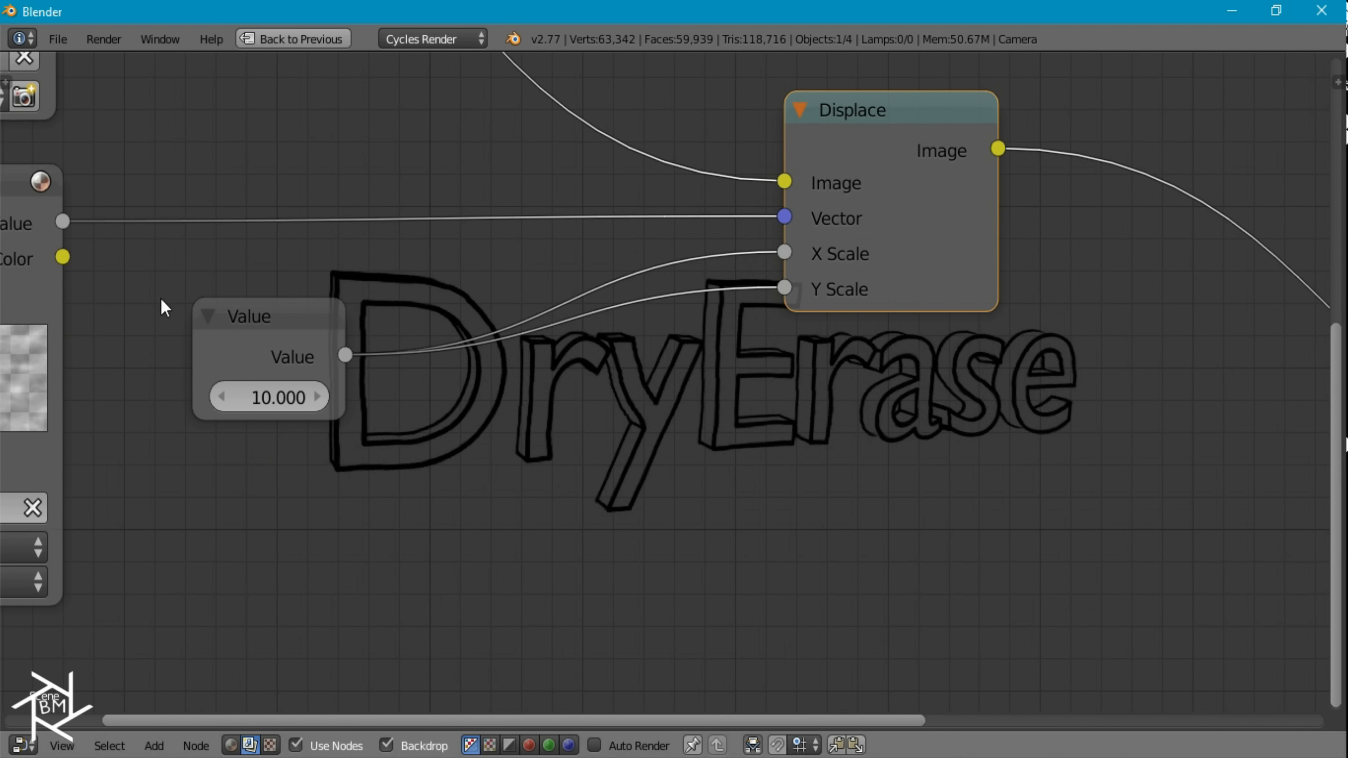
scroll(478, 441, "down", 1)
middle_click_drag(502, 439, 709, 406)
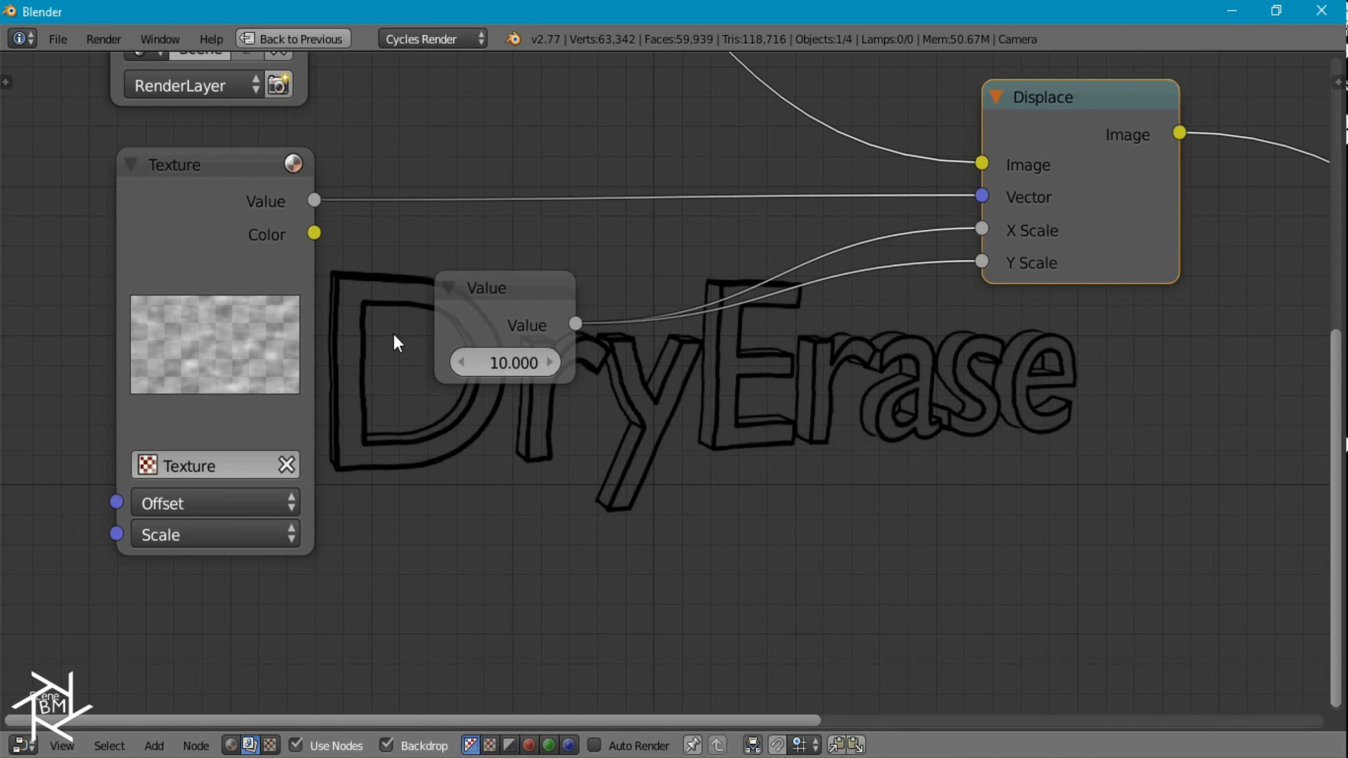
scroll(568, 386, "up", 3)
mouse_move(456, 356)
left_mouse_down()
mouse_move(594, 356)
mouse_move(468, 354)
left_mouse_up()
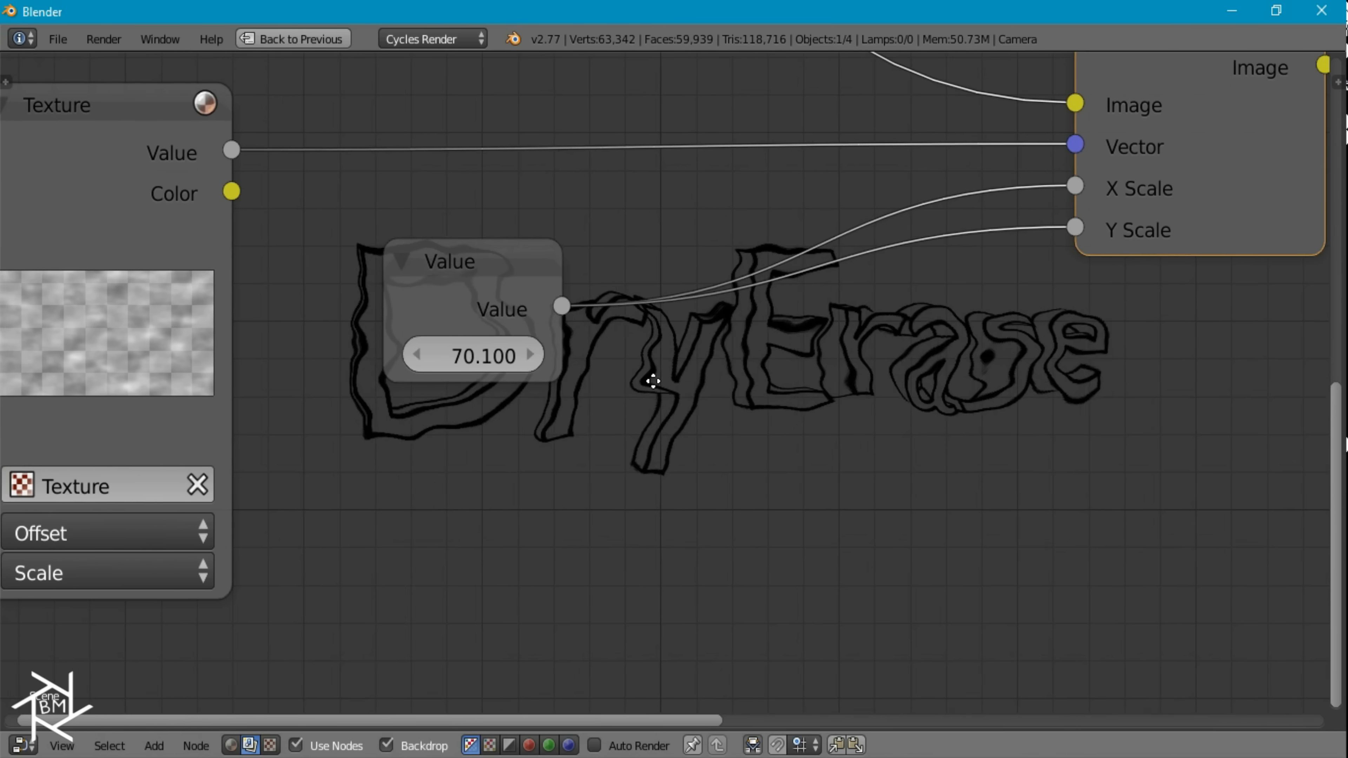
- Set the Value node driving the displacement scale to 5
middle_click_drag(469, 354, 590, 337)
left_click(593, 342)
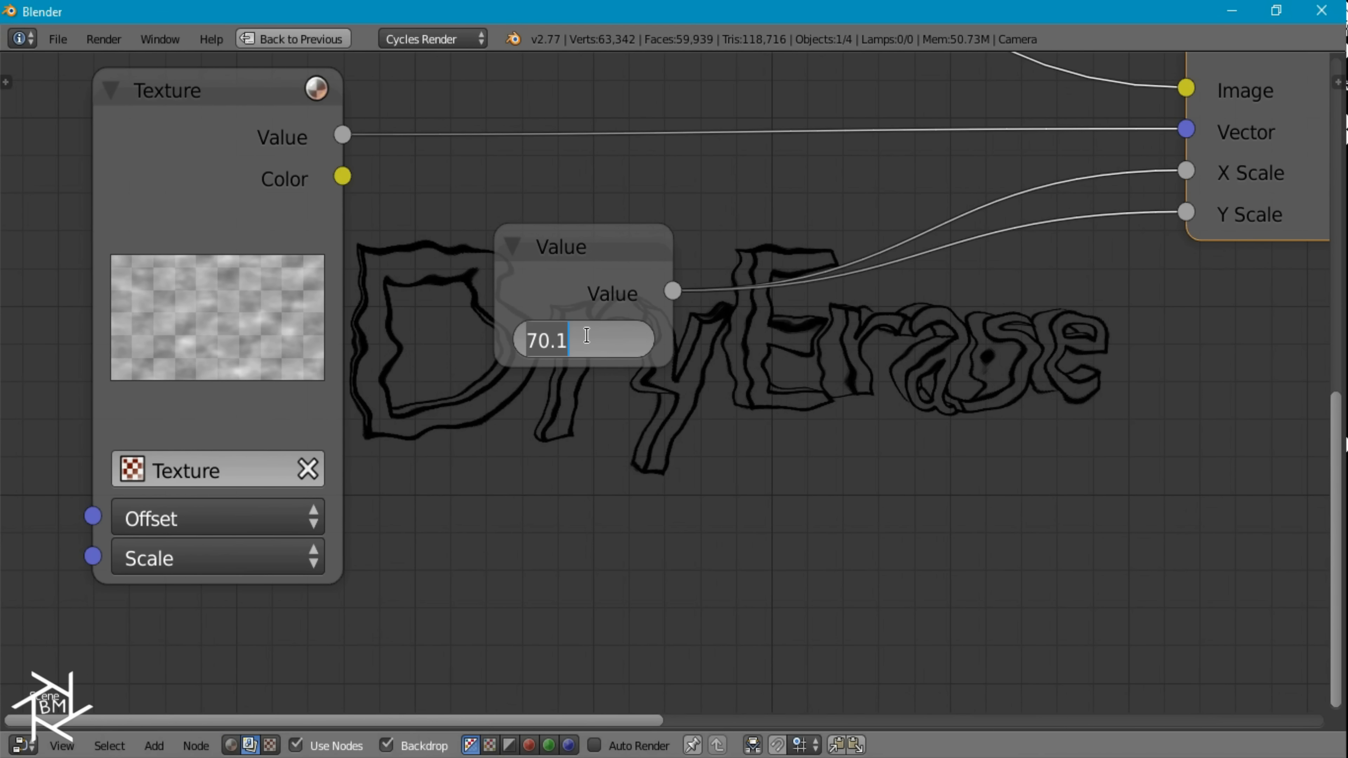
type("5")
key("Return")
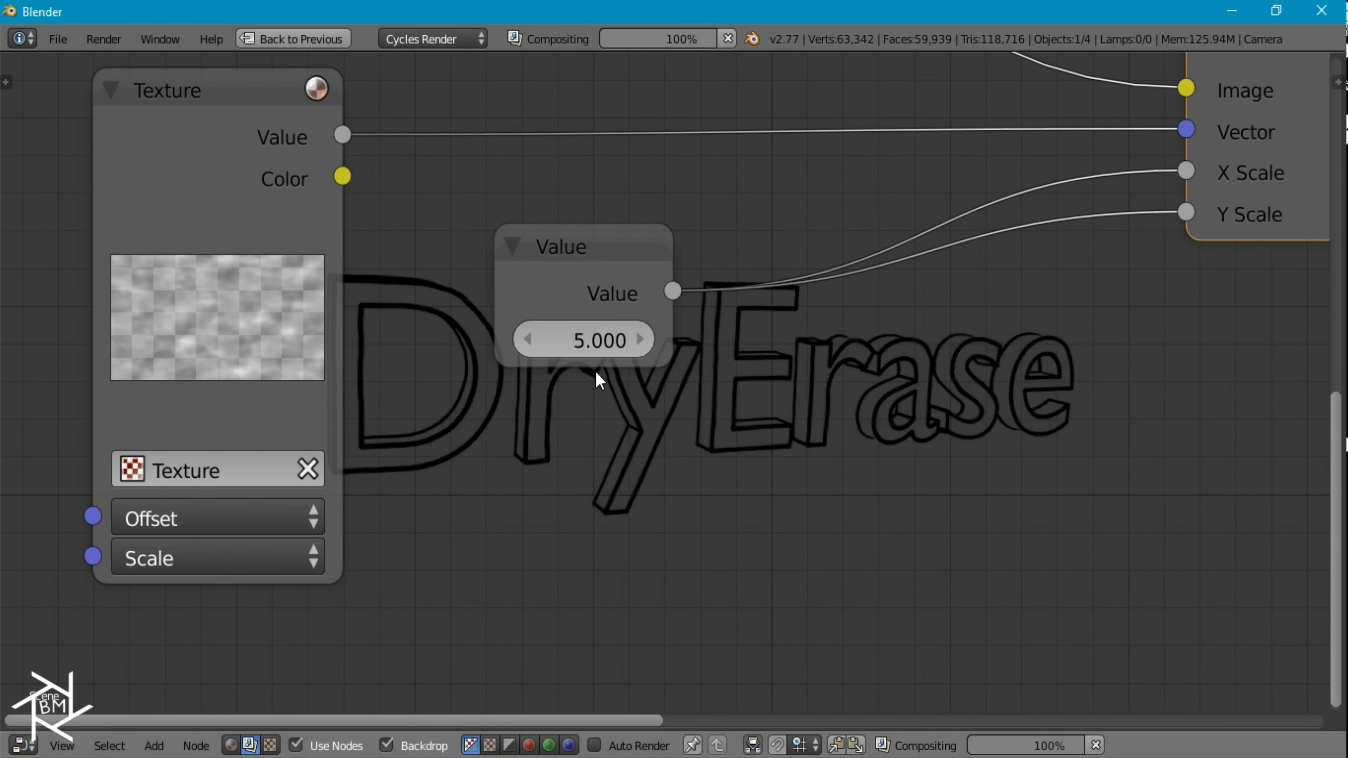
- Preview the Texture node in the Viewer and set its scale to X 2.5 and Y 1.25
scroll(601, 366, "up", 2)
middle_click_drag(609, 422, 739, 419)
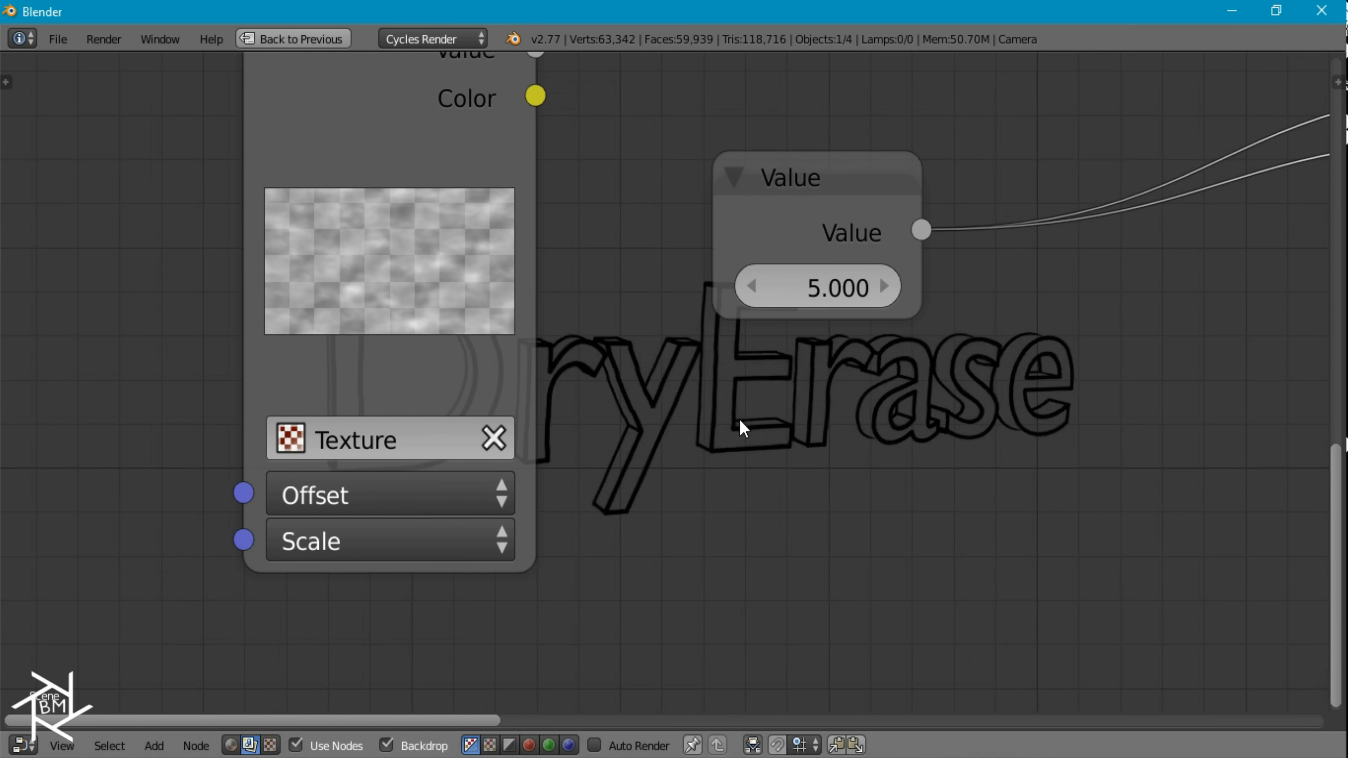
left_click(423, 254, "ctrl+shift")
left_click(408, 538)
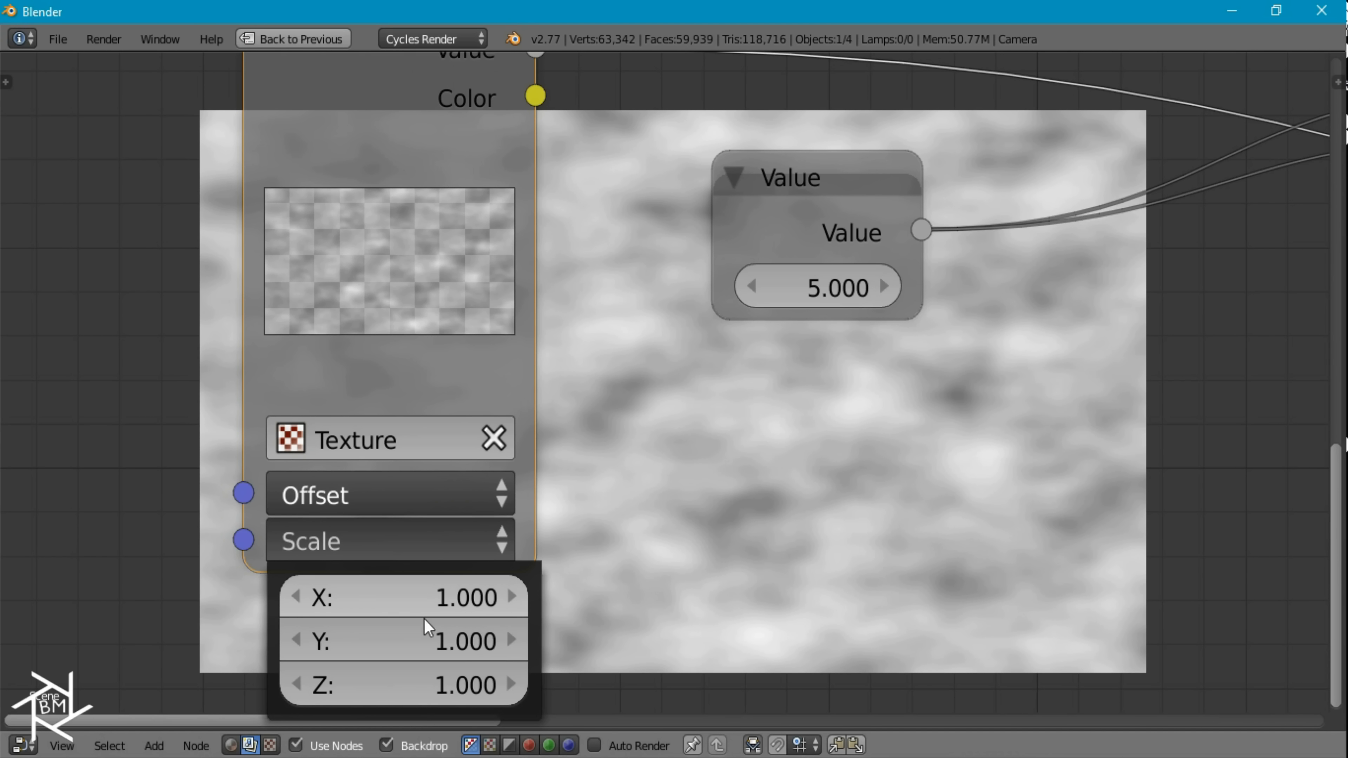
left_click(432, 605)
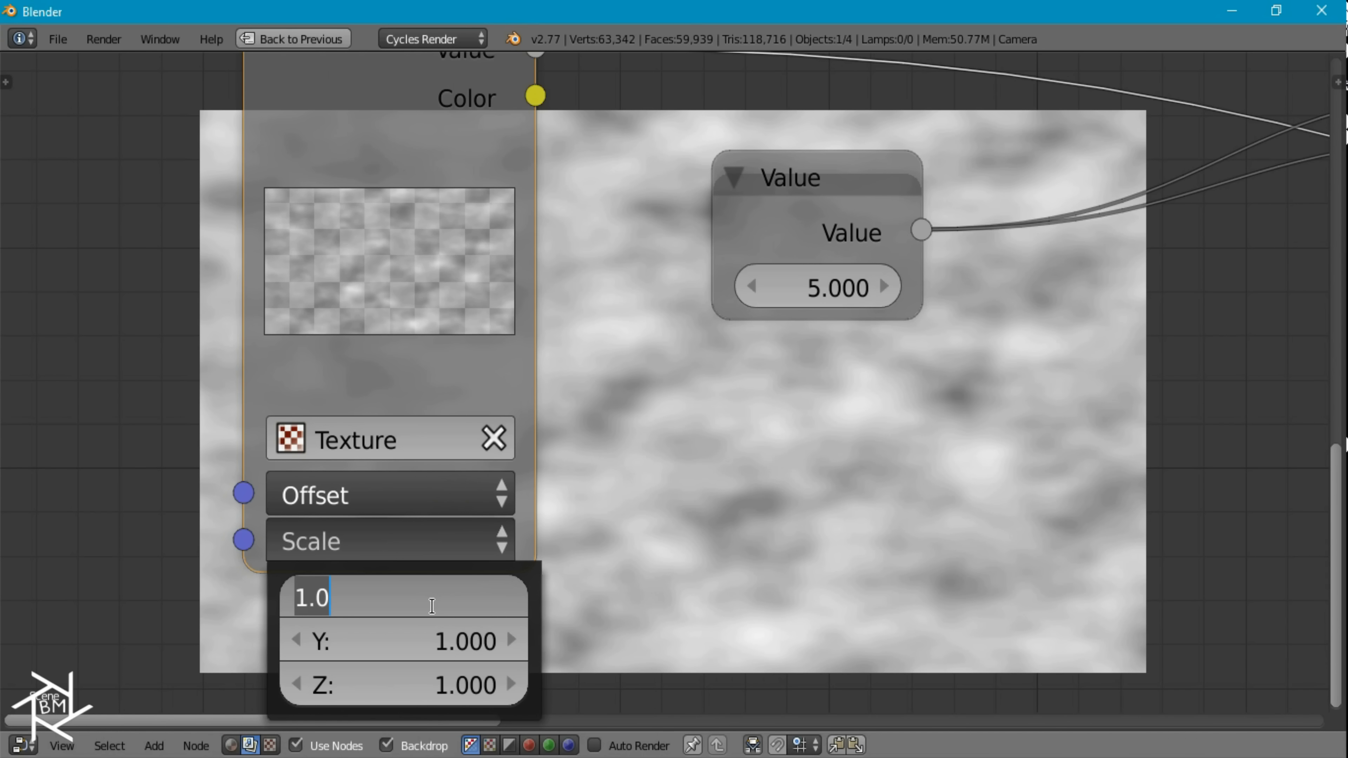
type("2.5")
key("Tab")
type("1.25")
key("Return")
- Route the Displace node's output back to the Viewer and inspect the distorted text
key("g")
middle_click_drag(725, 447, 610, 383)
middle_click_drag(743, 360, 274, 551)
left_click(1117, 153)
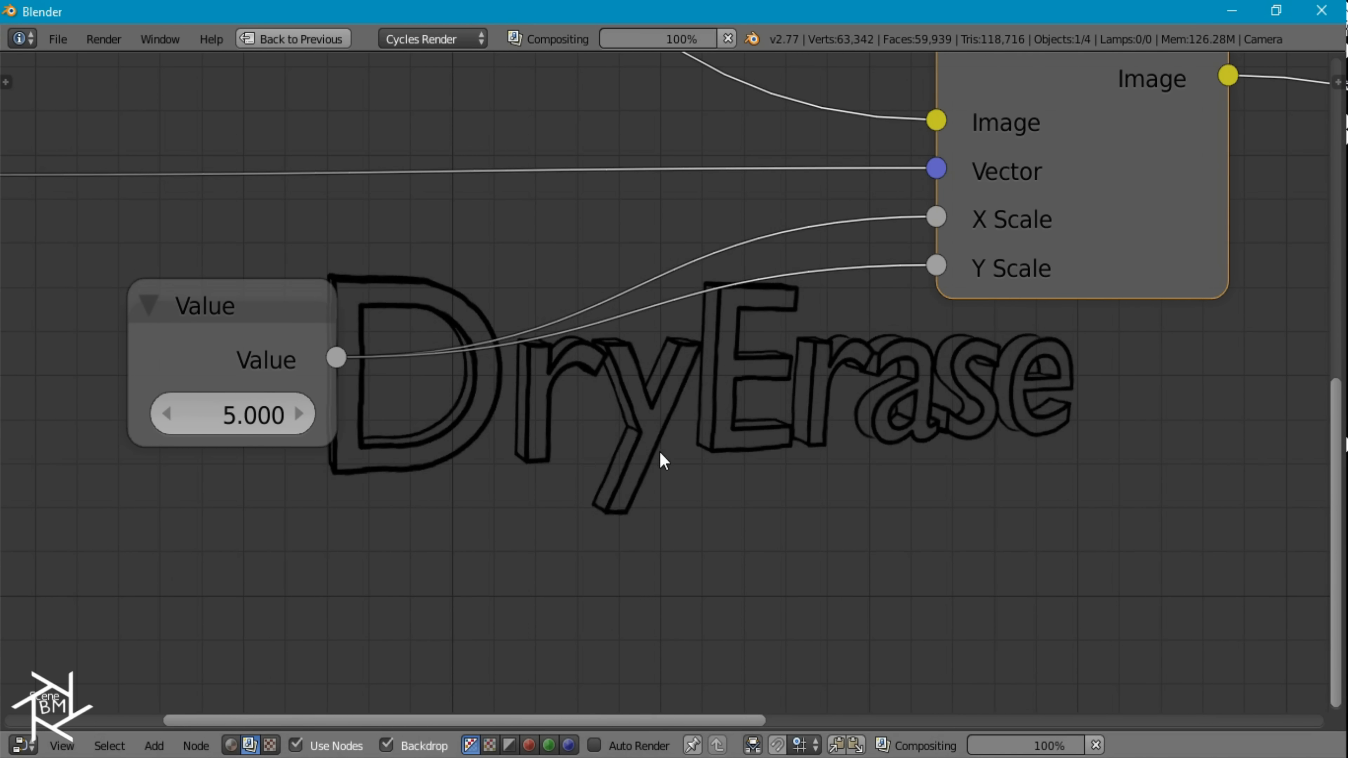
scroll(539, 462, "up", 1)
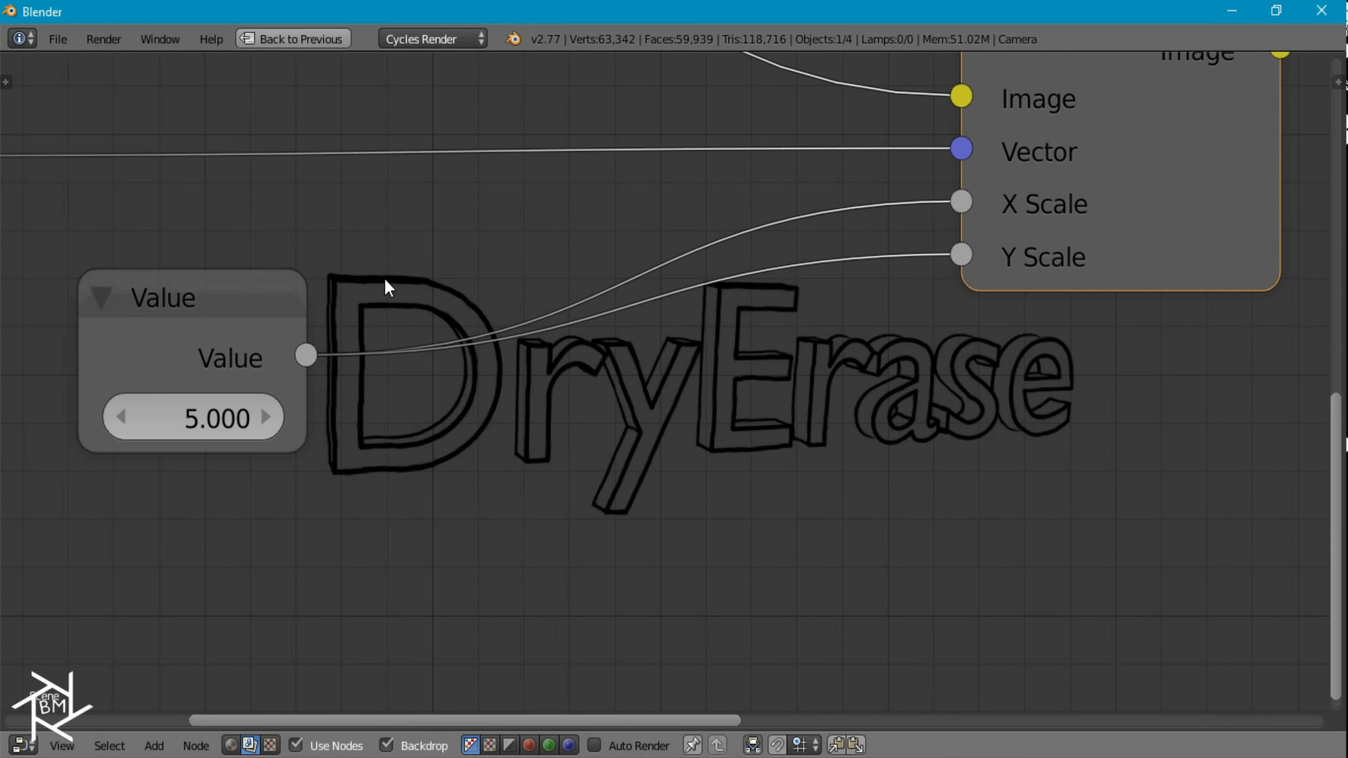
- Set the Texture node's scale to X 5 and Y 2.5
middle_click_drag(476, 440, 975, 410)
middle_click_drag(588, 427, 554, 397)
left_click(208, 654)
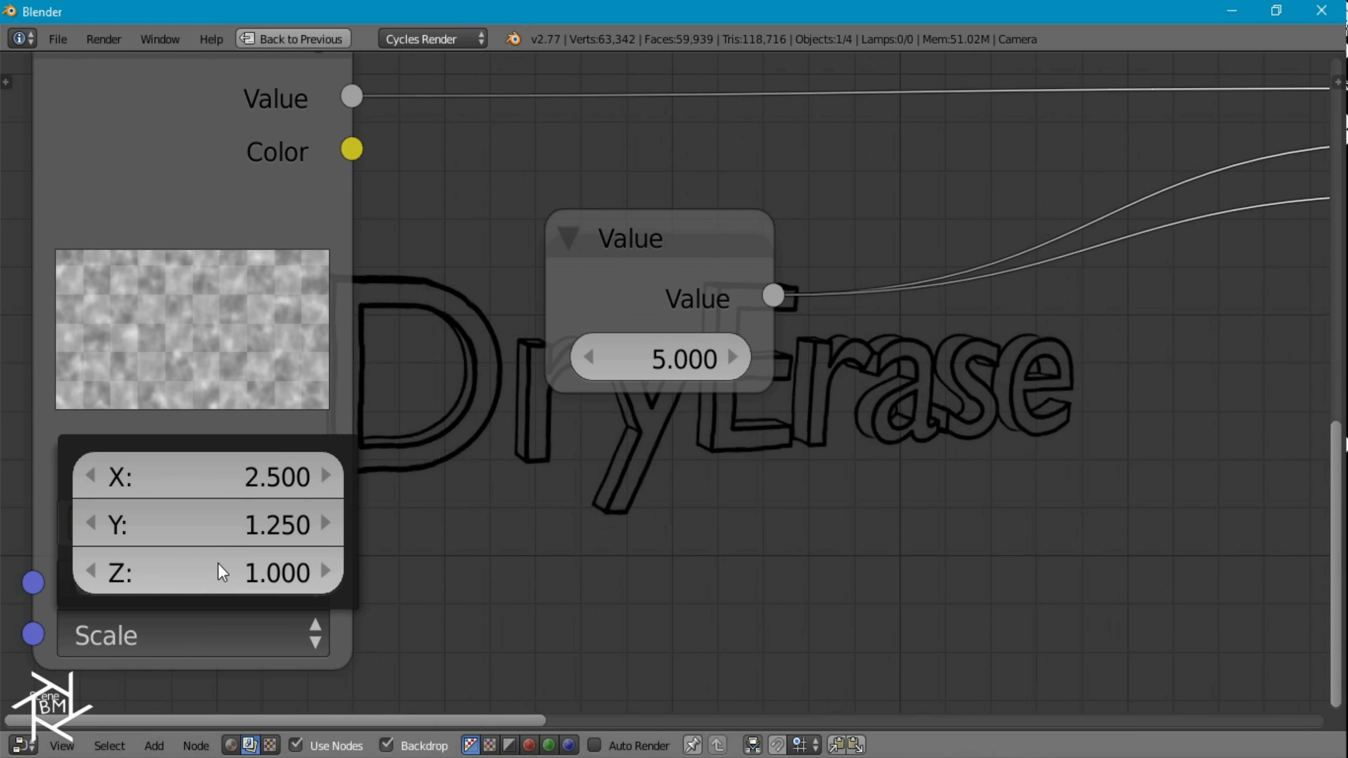
left_click(229, 477)
type("5")
key("Tab")
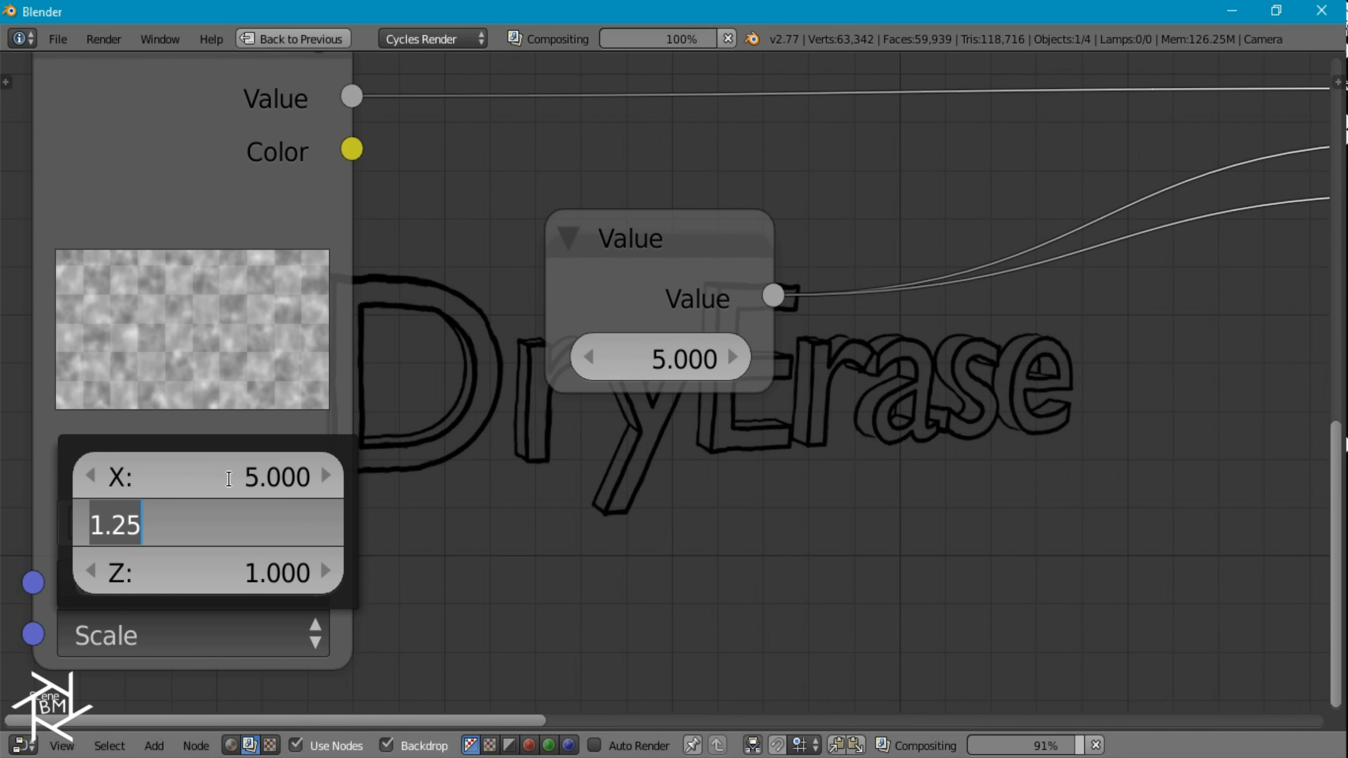
type("2.5")
key("Return")
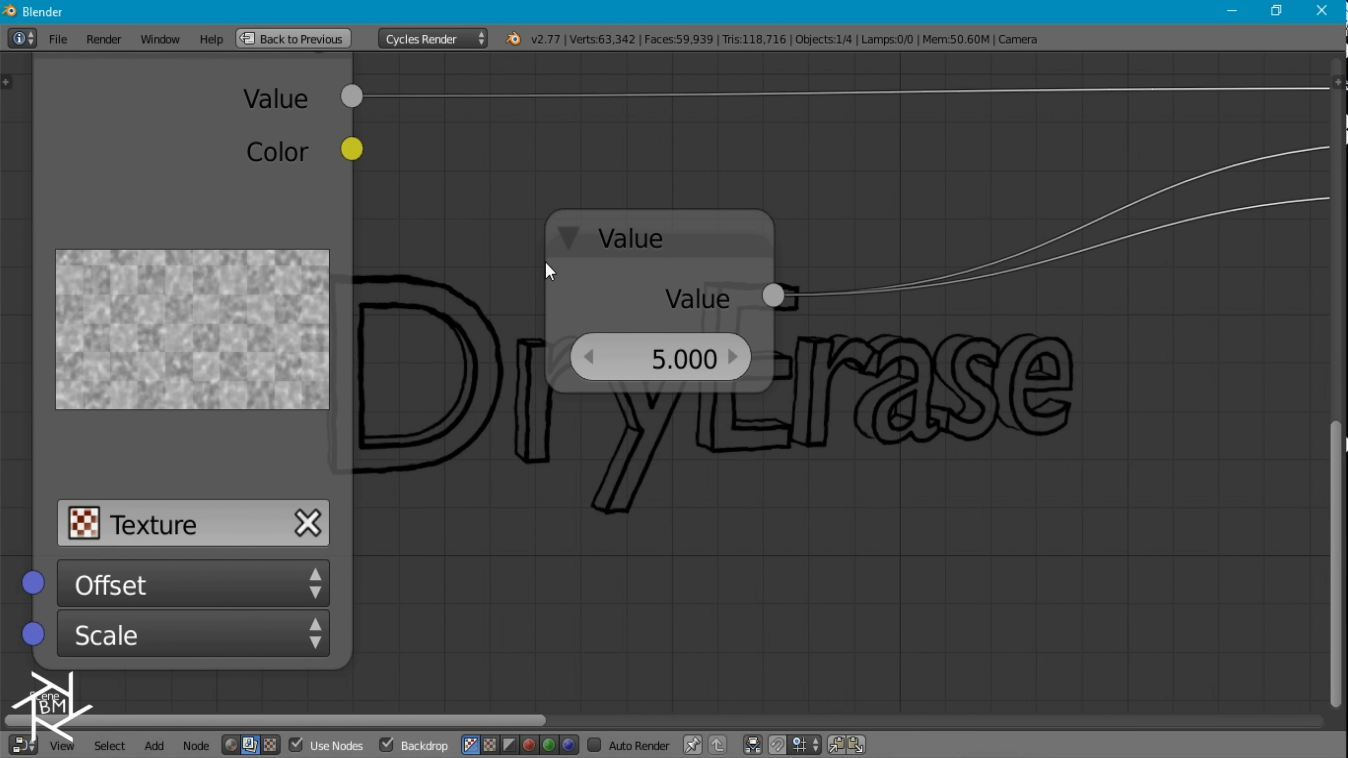
- Duplicate the Displace, Value and Texture nodes together and place the copies below the originals
middle_click_drag(789, 541, 543, 375)
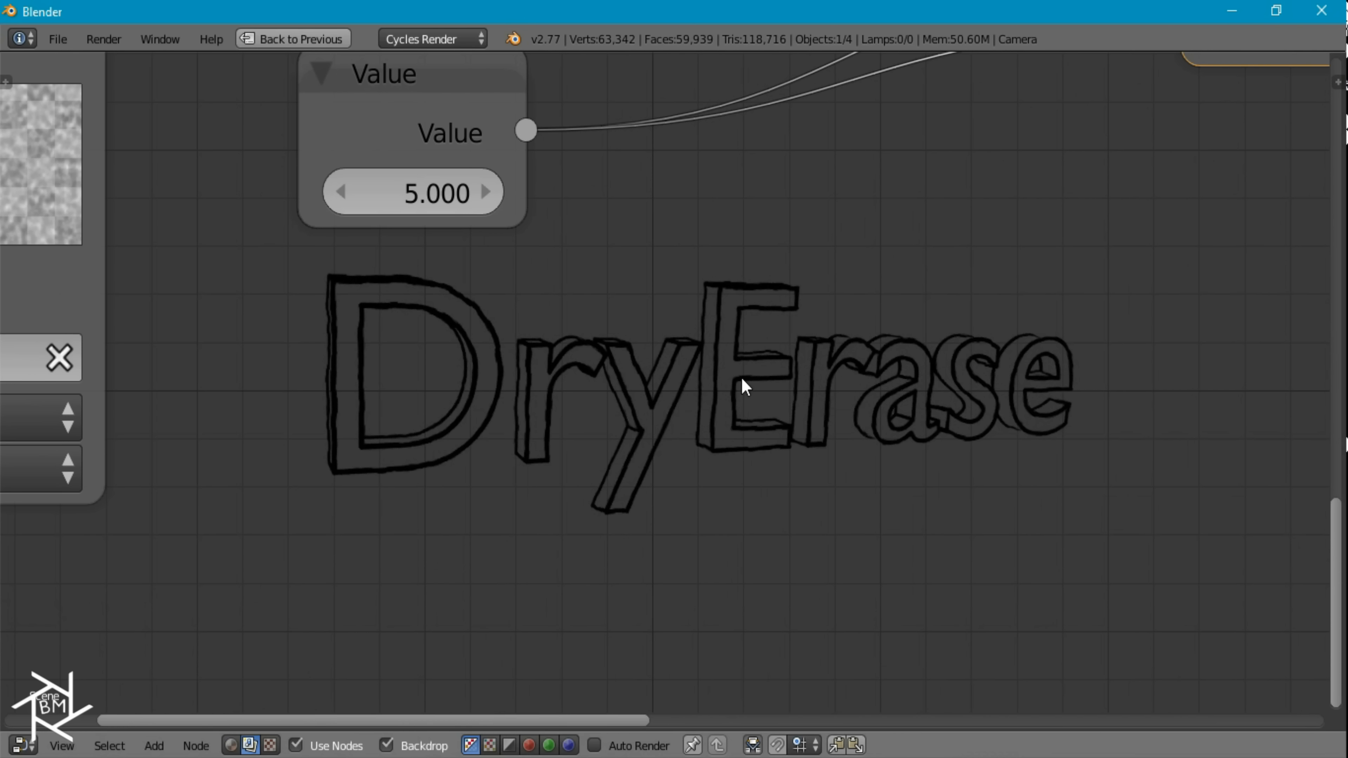
scroll(744, 362, "down", 4)
middle_click_drag(835, 403, 573, 565)
scroll(743, 459, "down", 4)
middle_click_drag(840, 415, 706, 418)
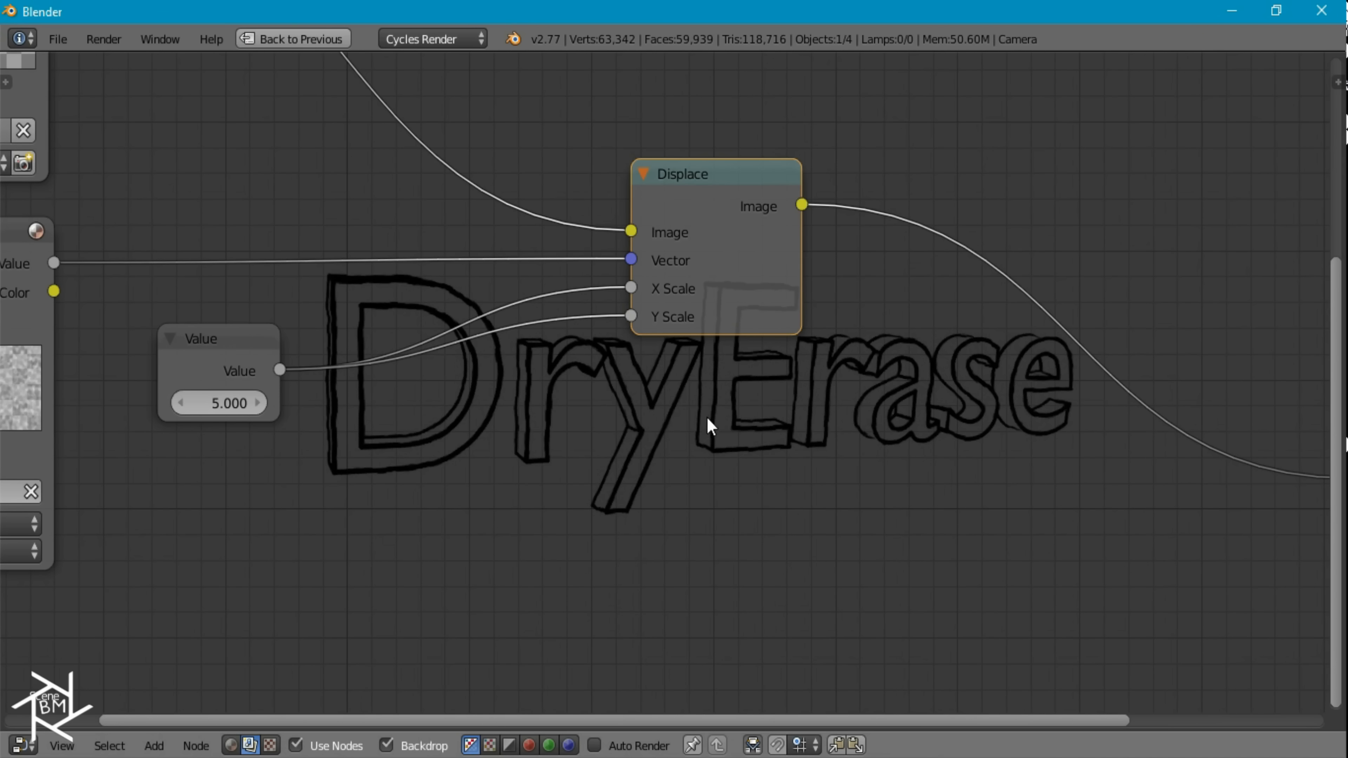
scroll(679, 343, "down", 3)
scroll(381, 353, "down", 1)
left_click(392, 356, "shift")
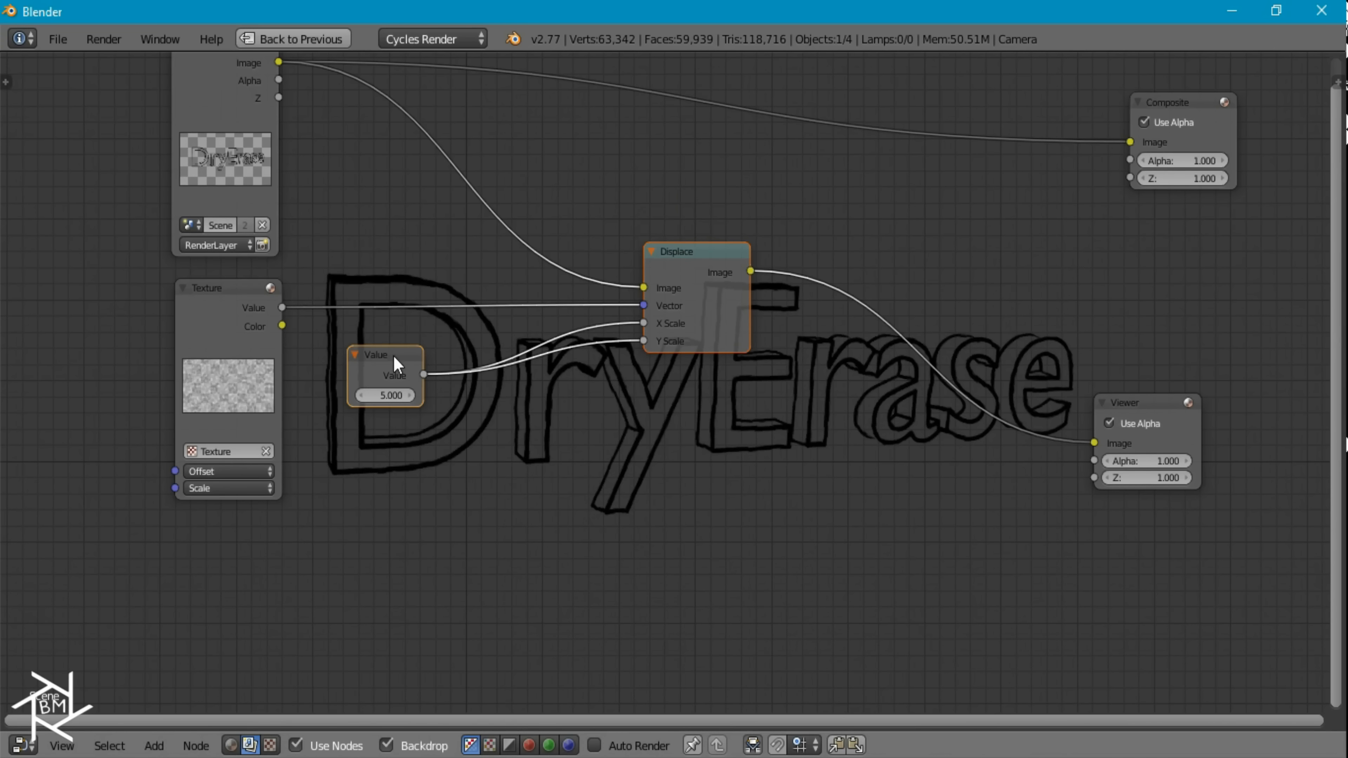
left_click(245, 340, "shift")
key("shift+d")
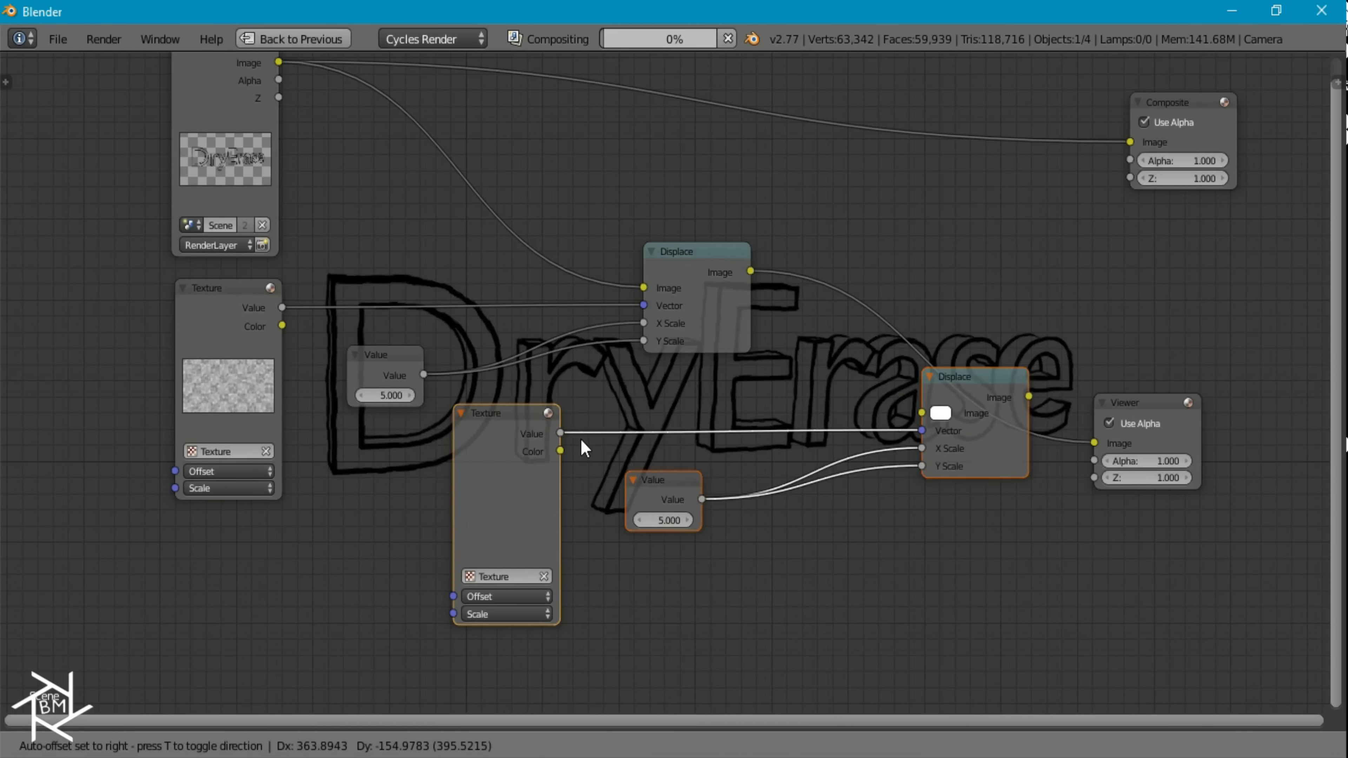
left_click(463, 462)
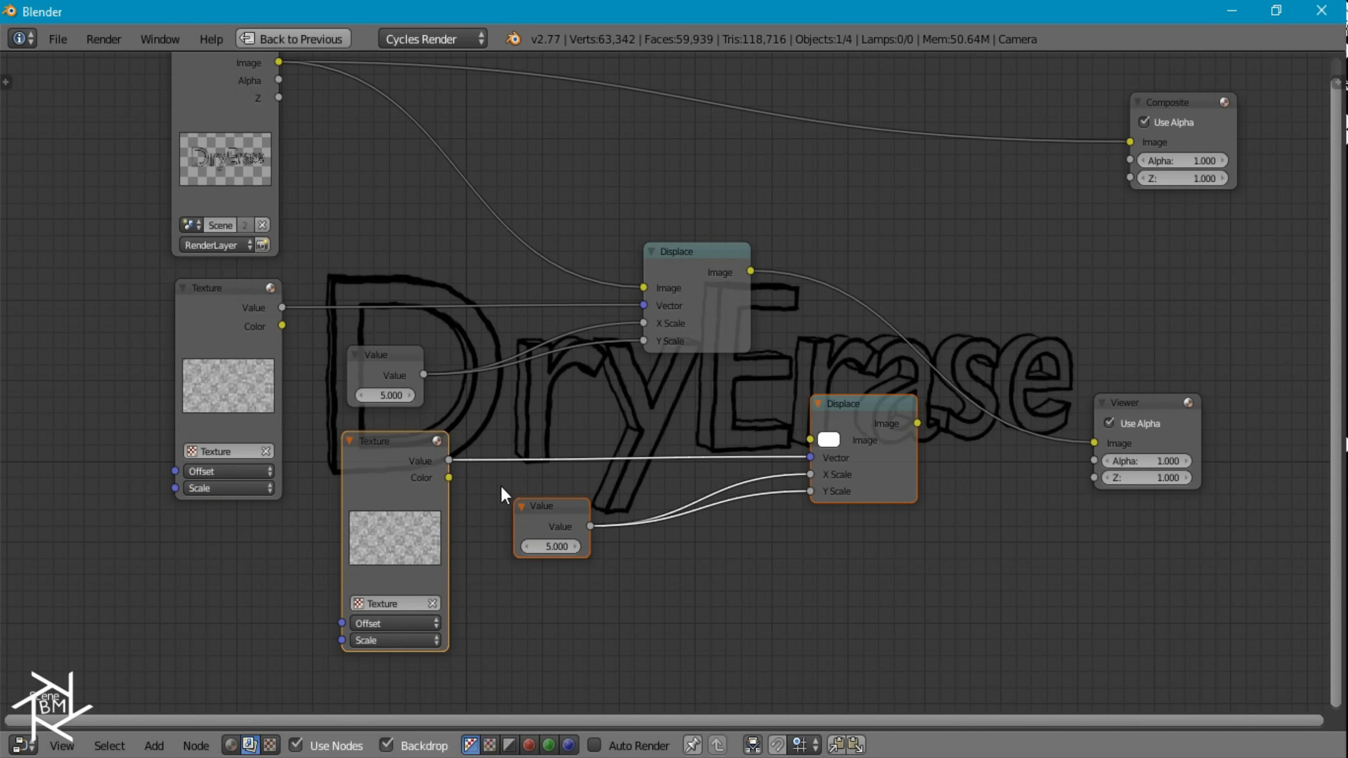
- Set the duplicated Texture node's X scale to 0.5 and preview its output in the Viewer
left_click(391, 642)
left_click(401, 660)
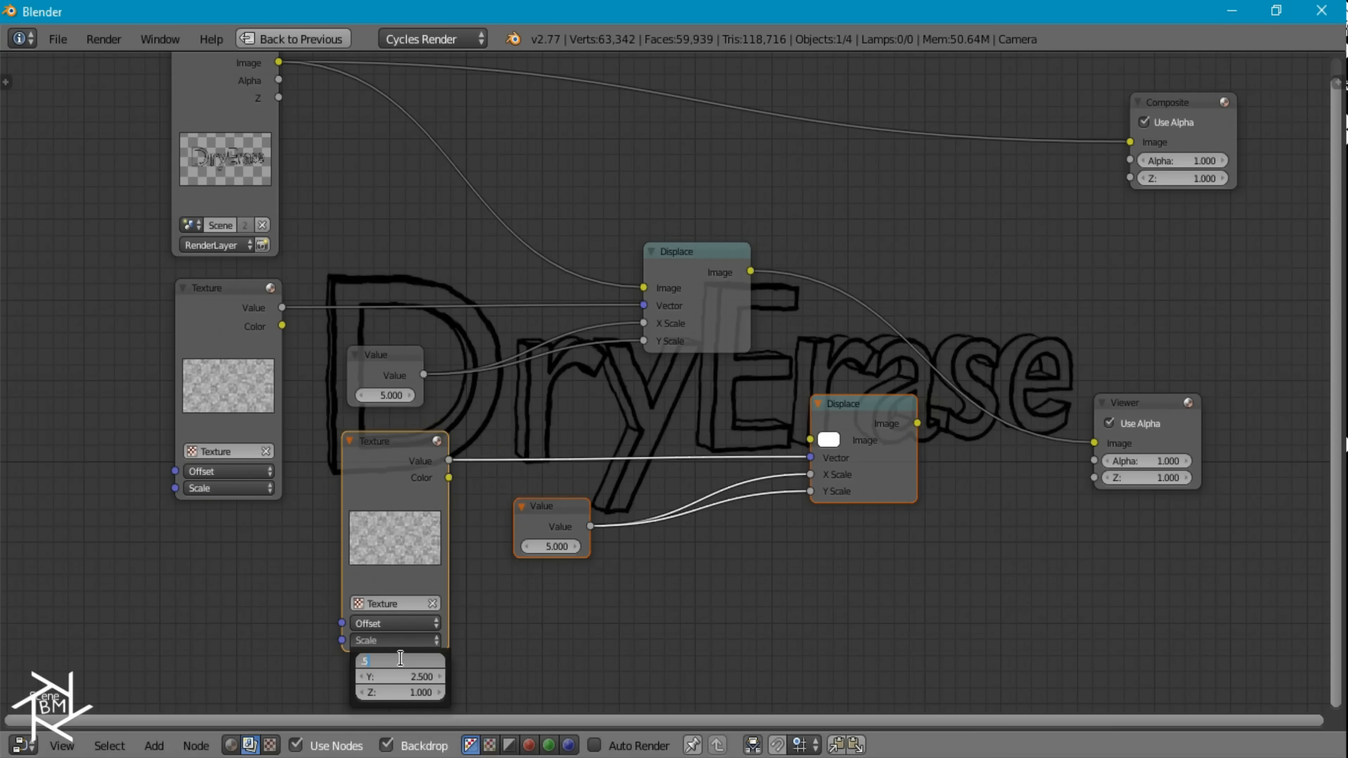
key("Return")
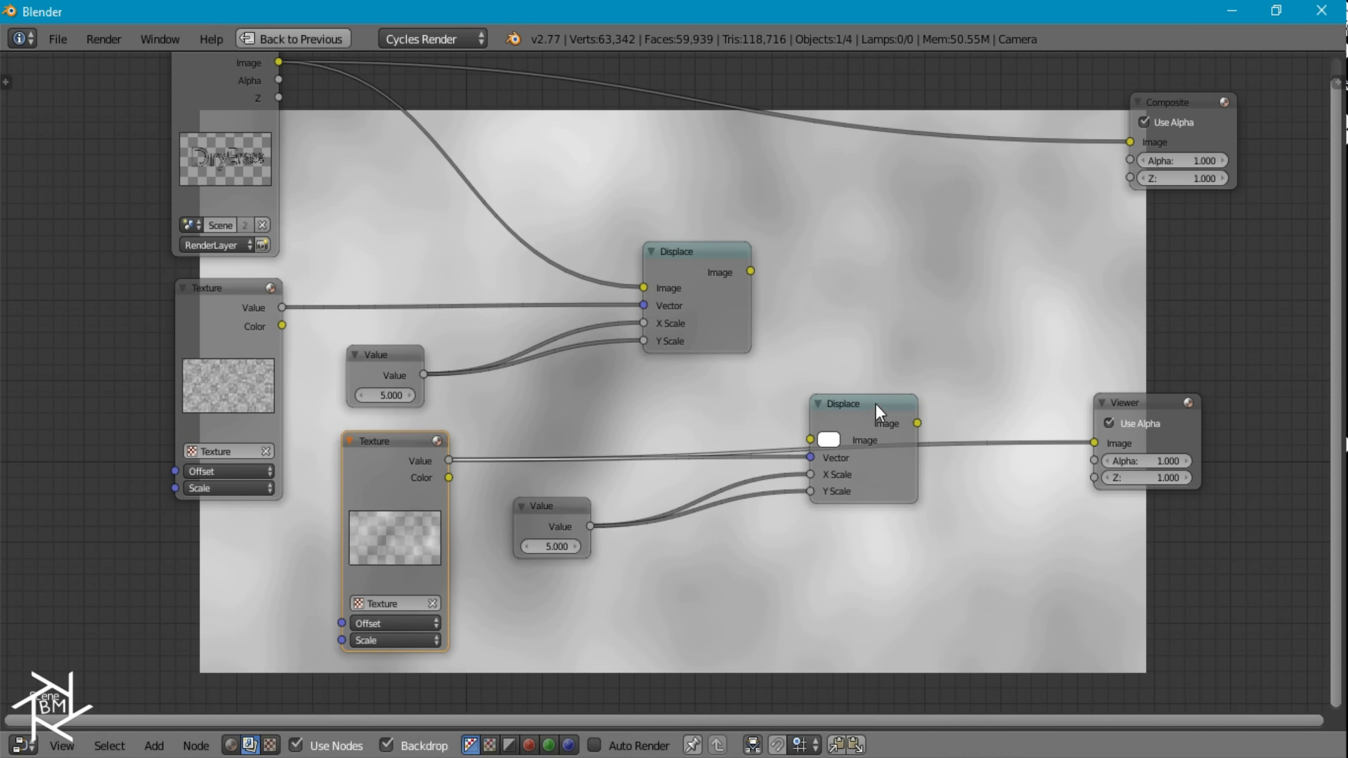
- Chain the second Displace after the first, set its Value node to 50 and send its output to the Viewer
left_click_drag(749, 271, 849, 258)
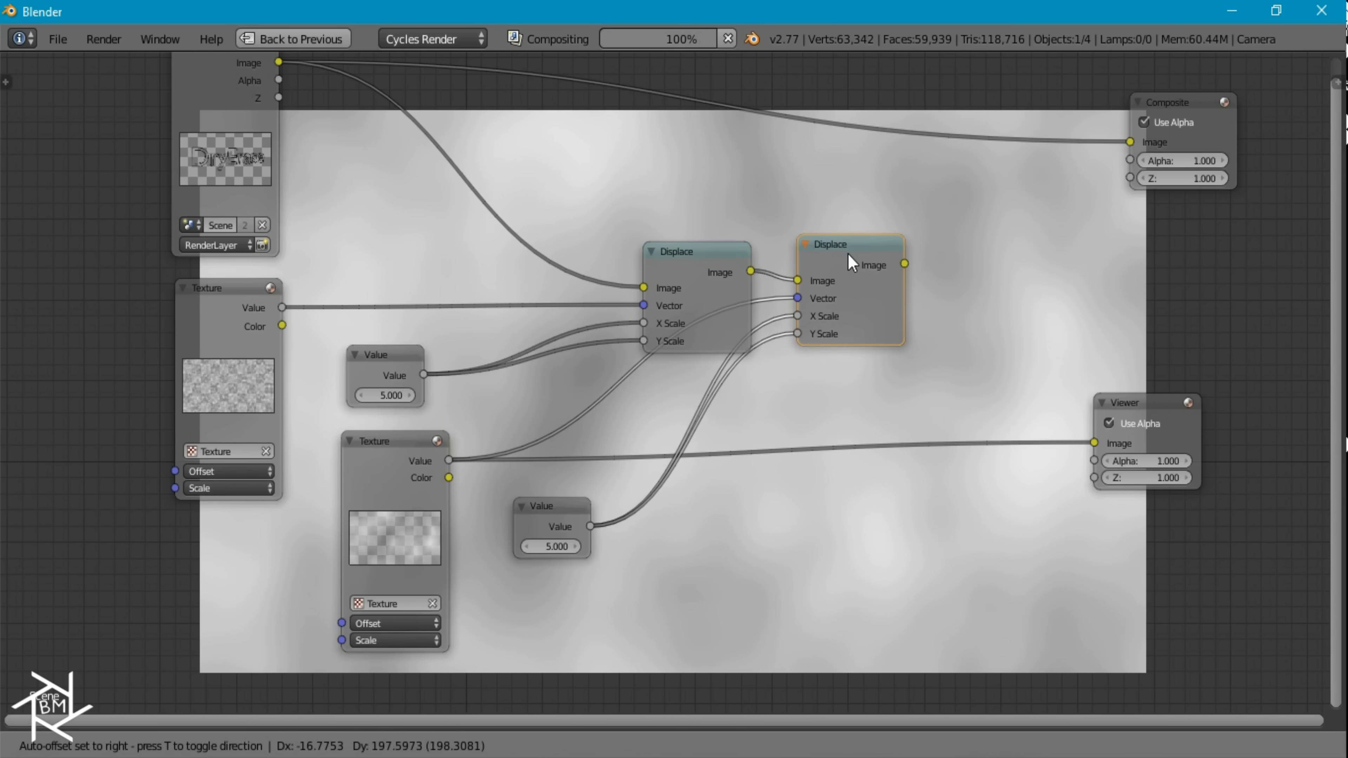
left_click(551, 546)
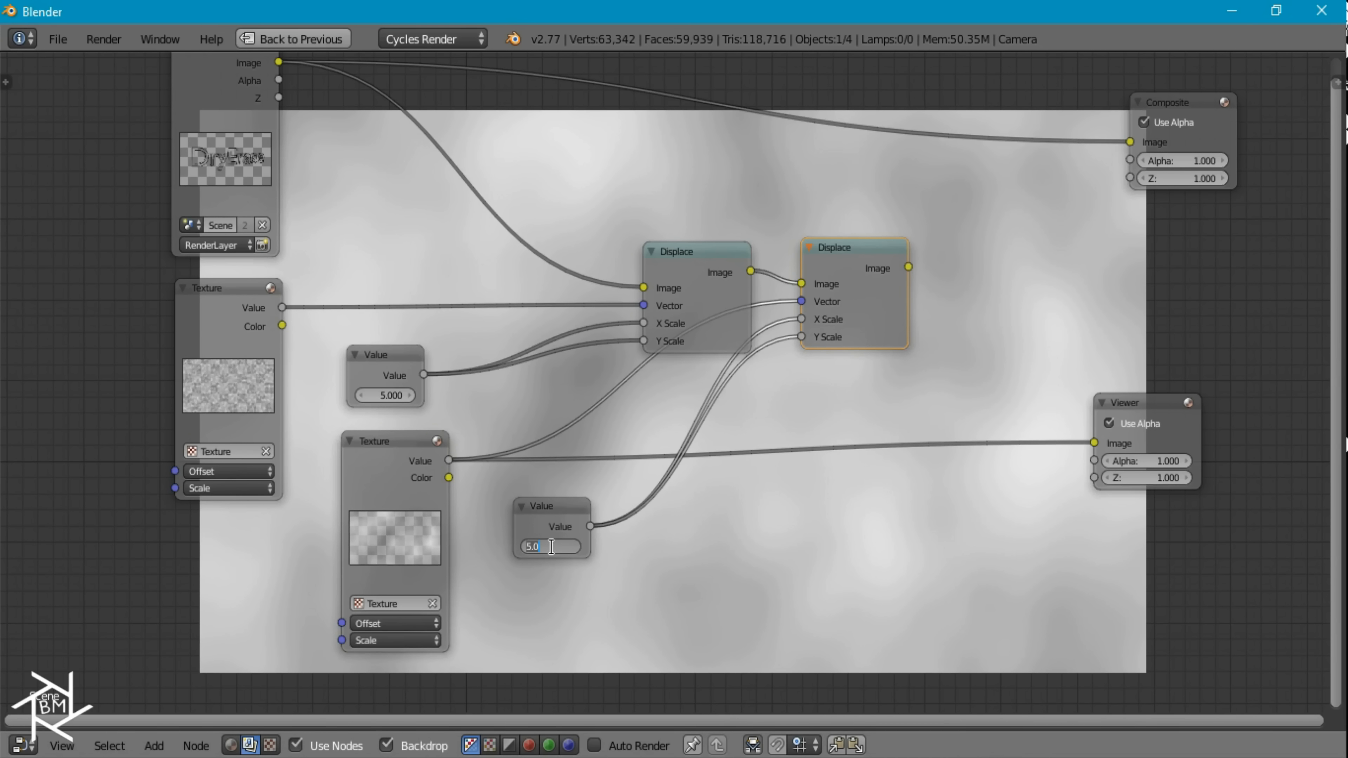
type("50")
key("Return")
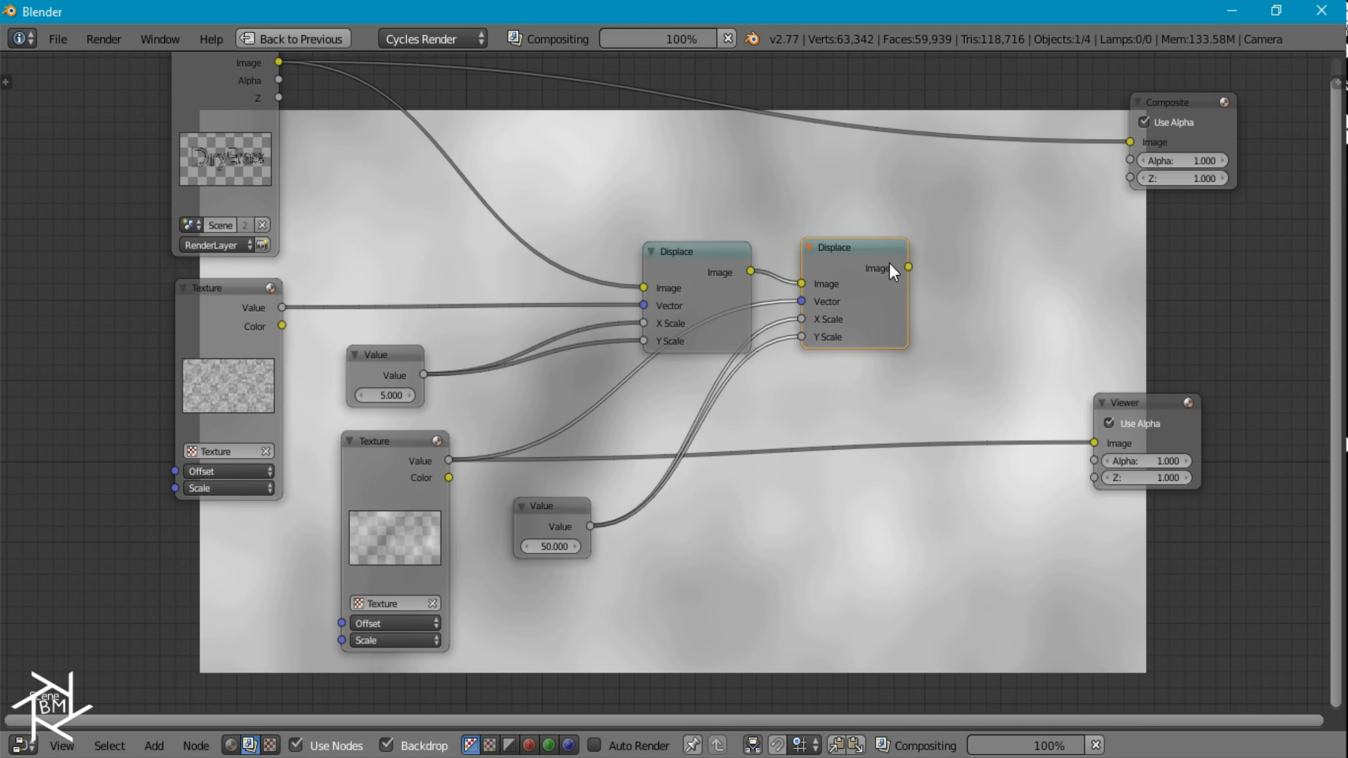
left_click(889, 264, "ctrl+shift")
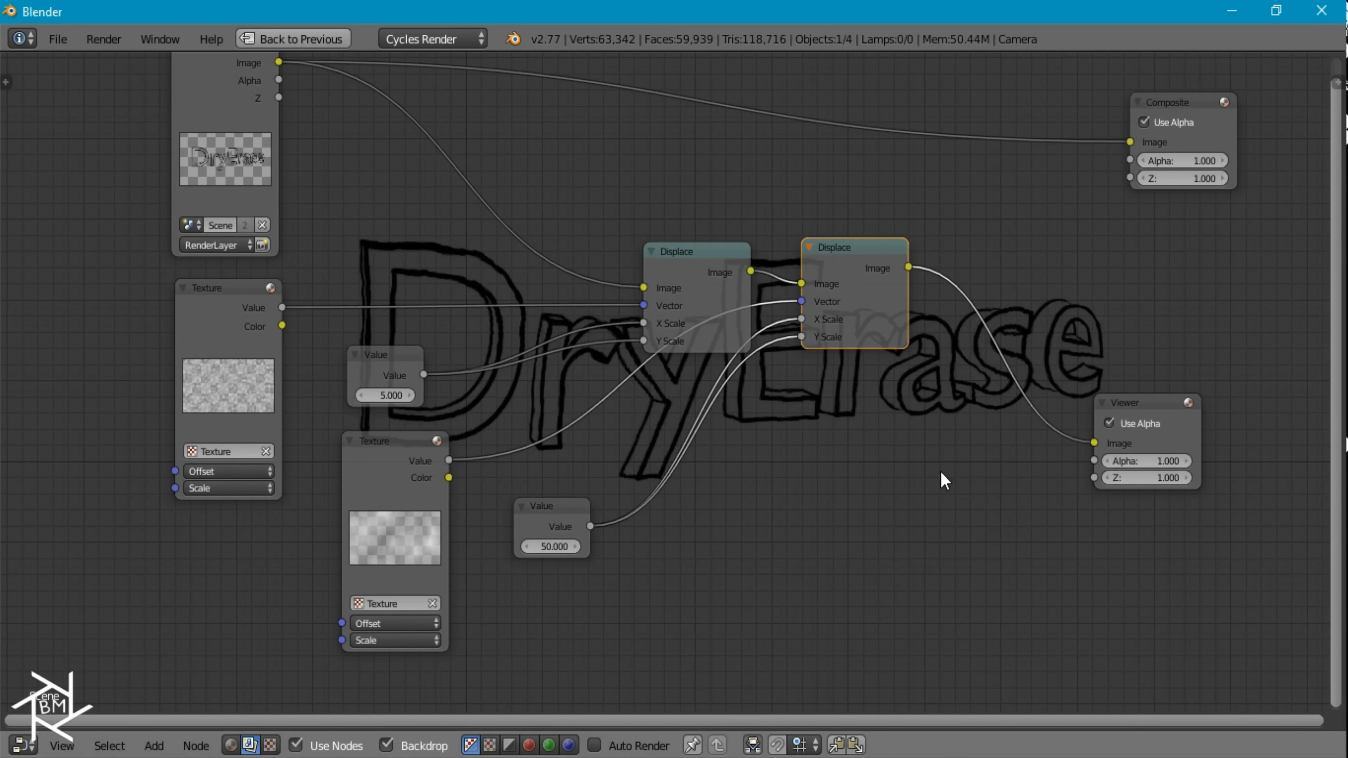
- Set the Value node driving the second Displace to 75
middle_click_drag(942, 473, 975, 327)
scroll(671, 369, "up", 3)
middle_click_drag(687, 448, 554, 504)
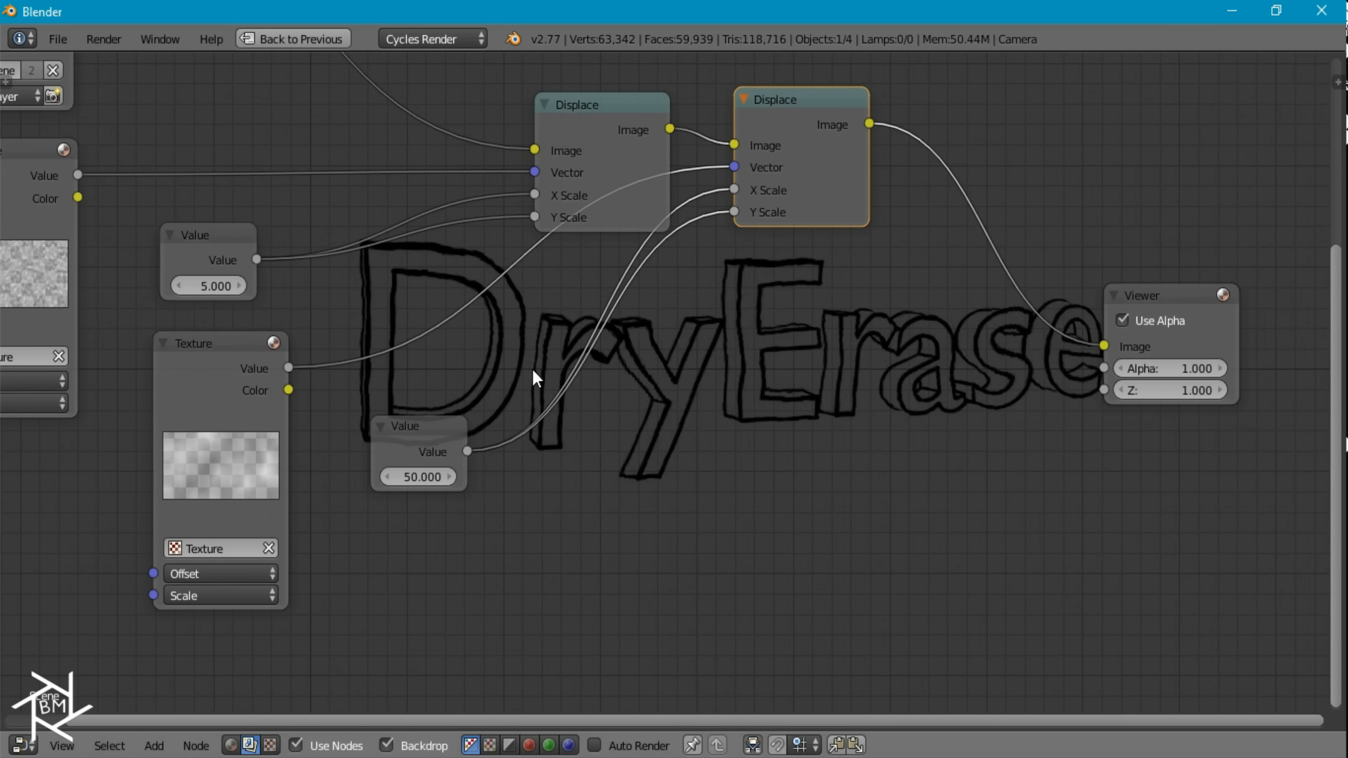
scroll(533, 377, "down", 1)
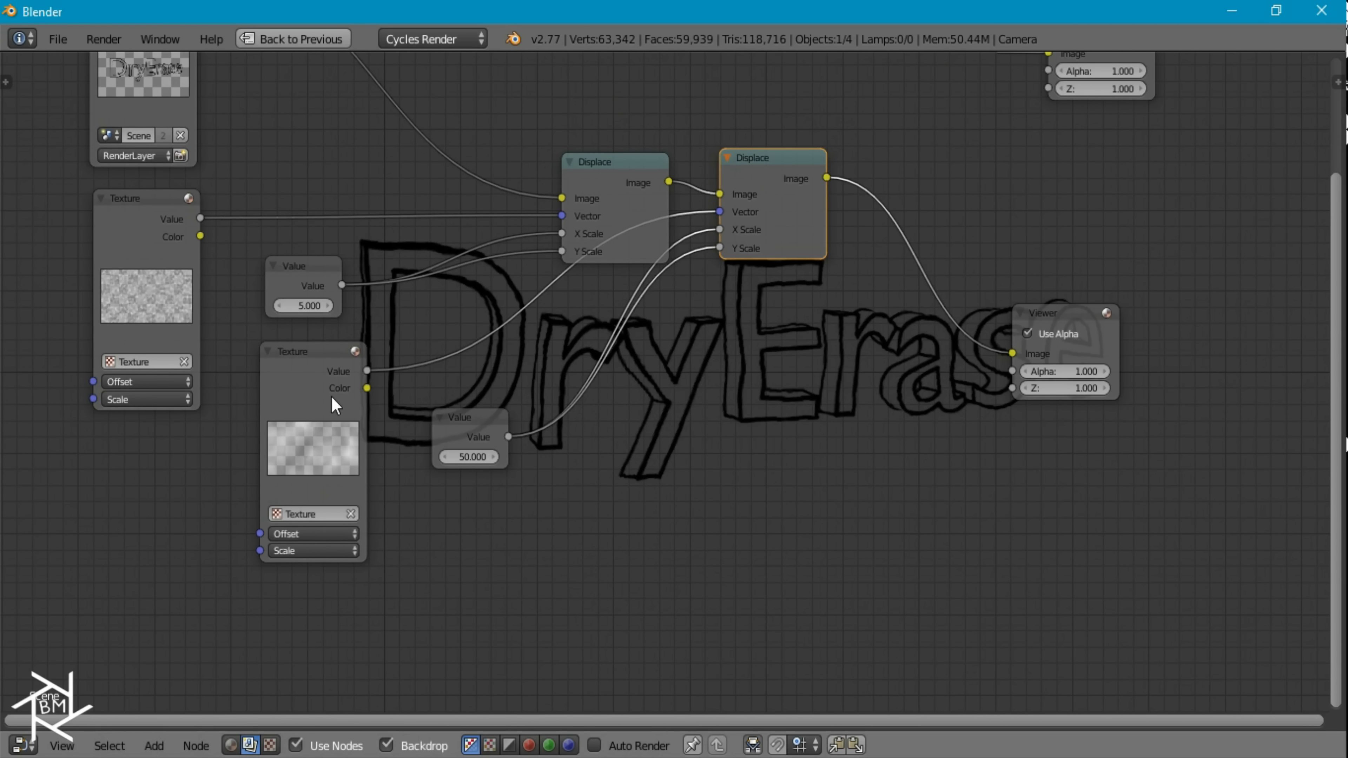
scroll(398, 469, "up", 2)
left_click(392, 484)
type("7")
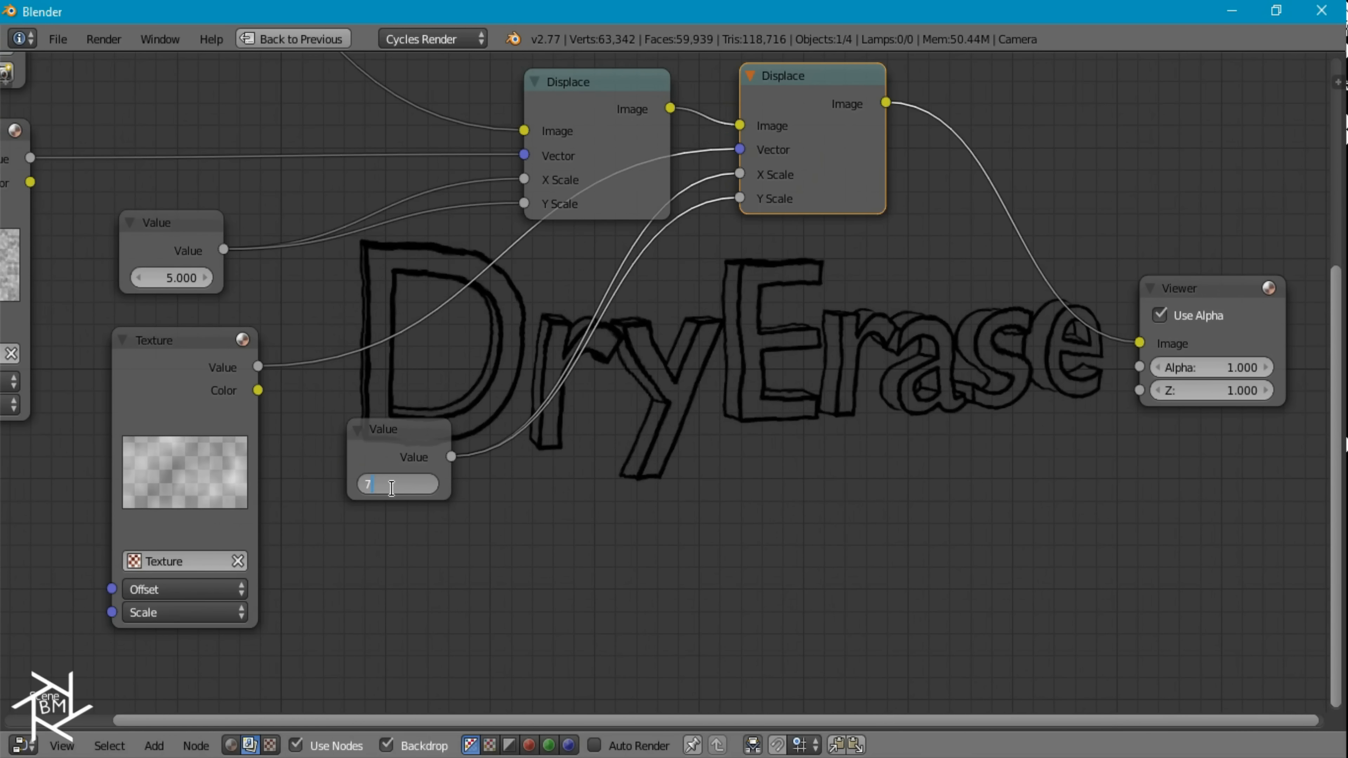
type("5")
key("Return")
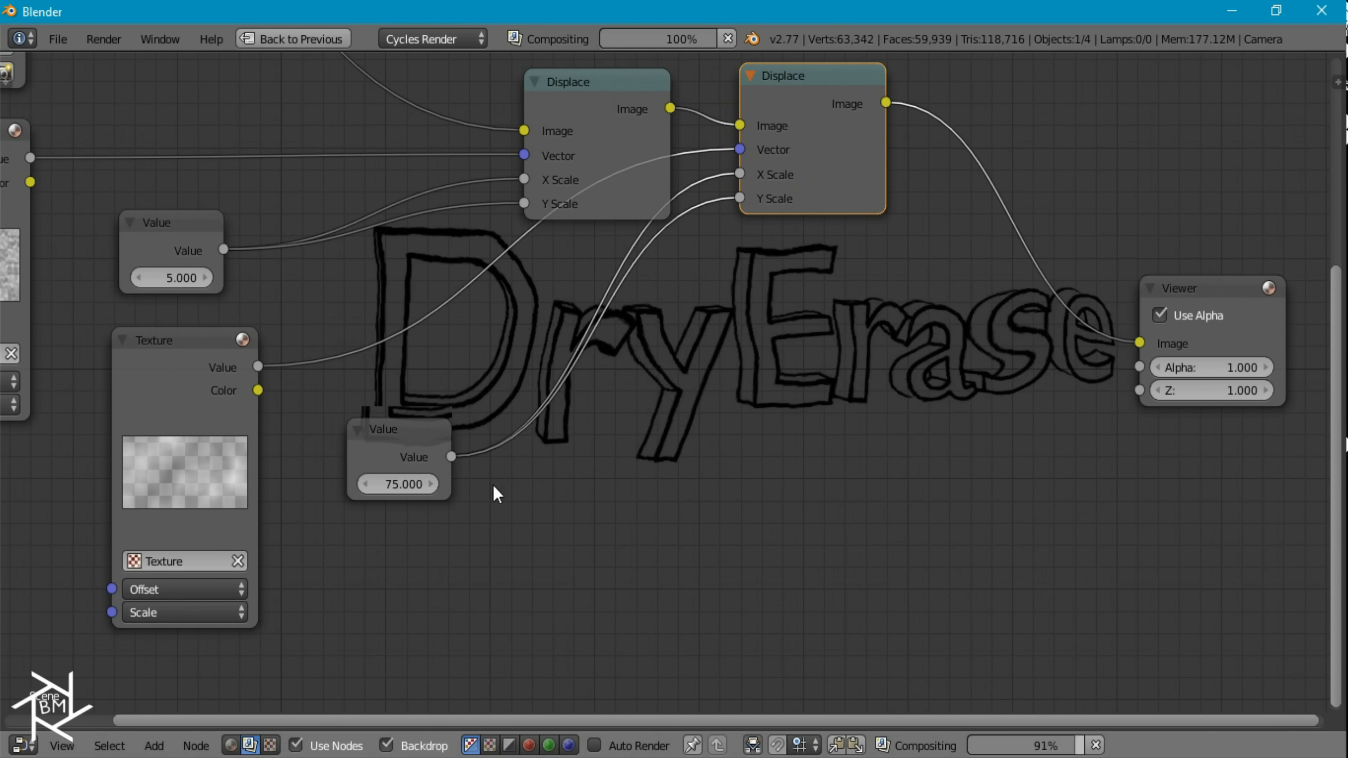
- Set the second Texture node's scale to X 0.25 and Y 0.125
middle_click_drag(671, 488, 613, 421)
scroll(600, 491, "up", 3)
middle_click_drag(359, 402, 637, 328)
left_click(184, 492)
left_click(208, 526)
type(".25")
key("Tab")
type(".1")
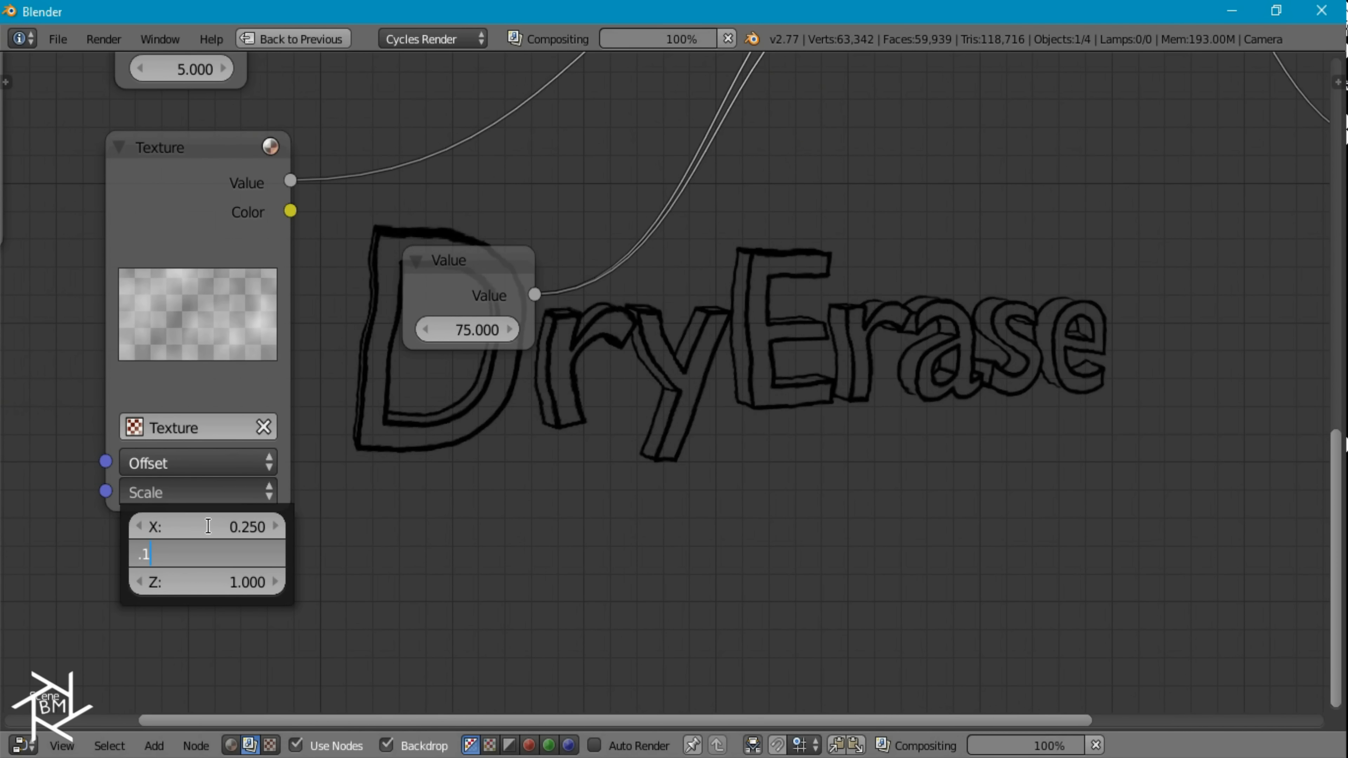
type("25")
key("Return")
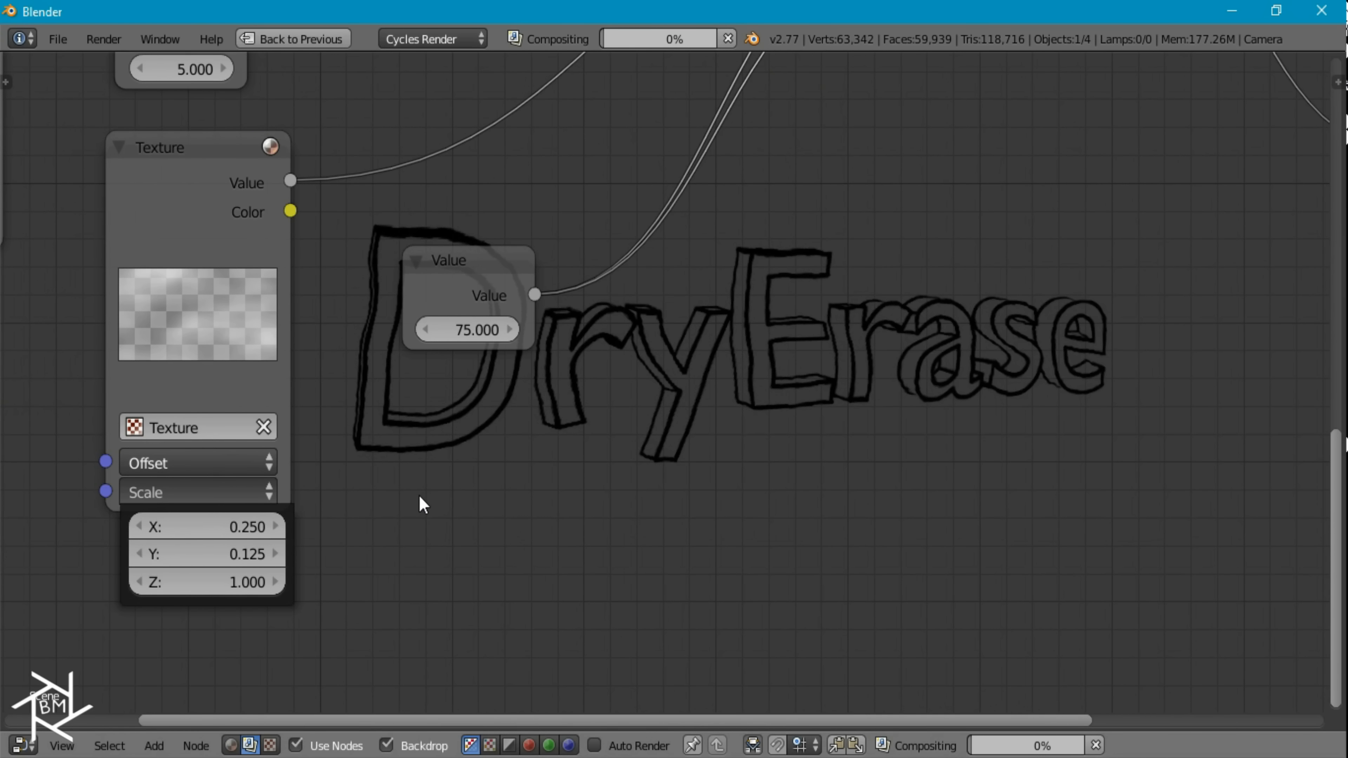
- Set the second Texture node's scale to X 0.5 and Y 0.25
middle_click_drag(504, 450, 487, 339)
left_click(241, 472)
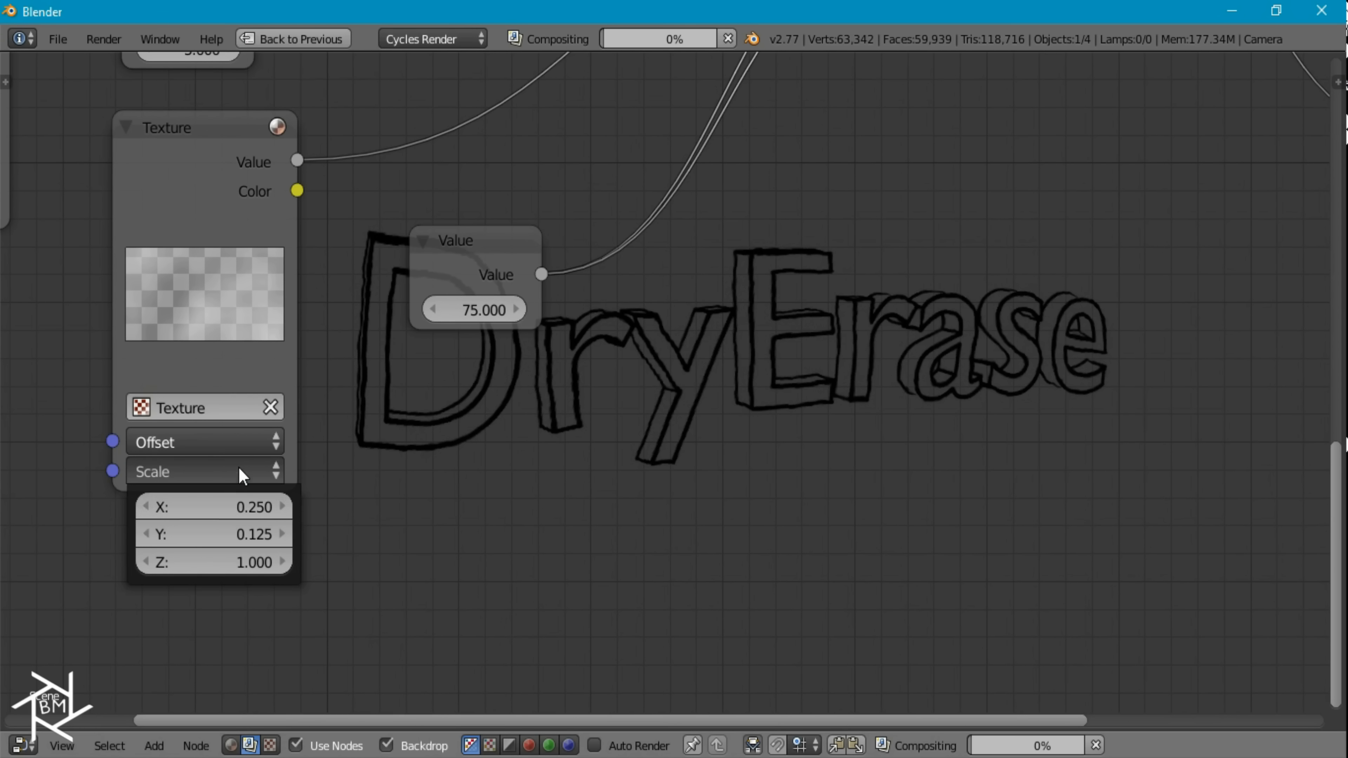
left_click(225, 510)
type("0.5")
key("Tab")
type("0.25")
key("Return")
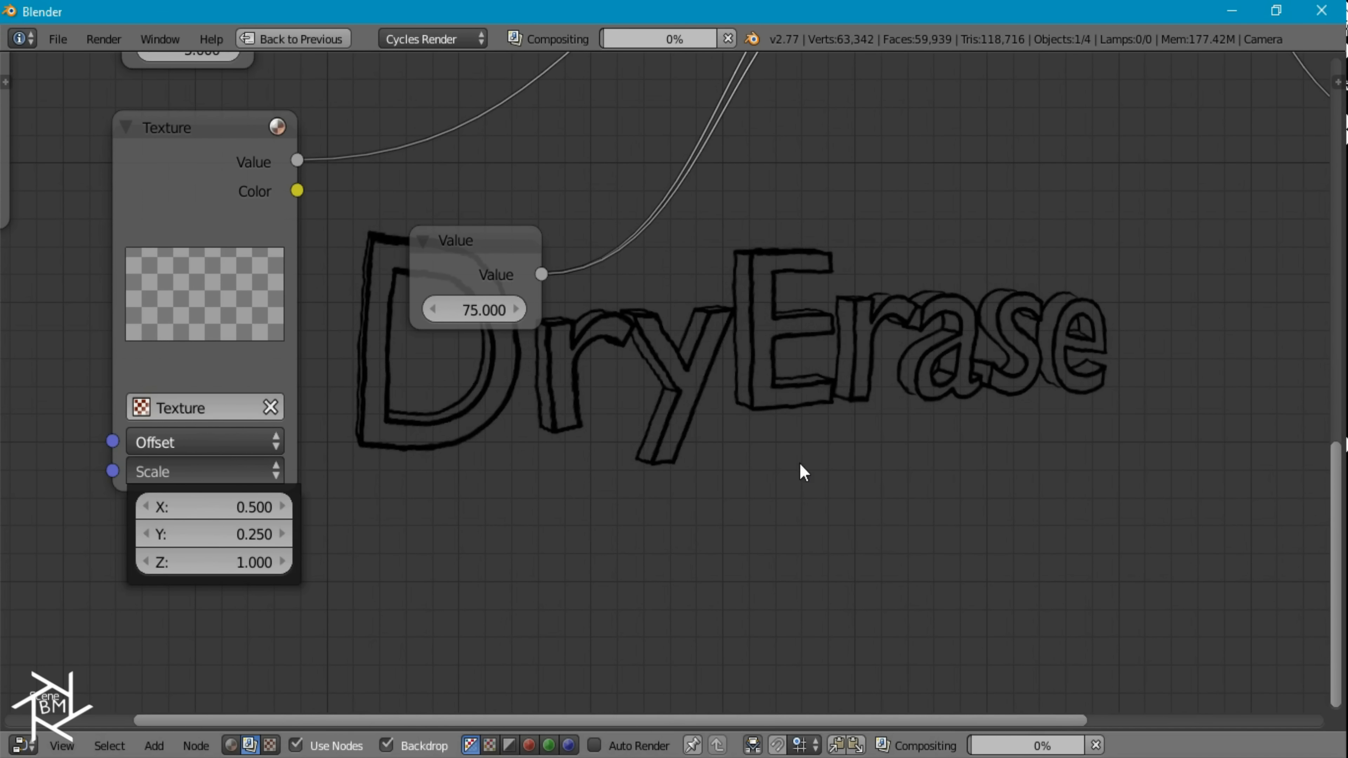
- Preview the Render Layers Alpha output in the Viewer, then return the Viewer to the second Displace
middle_click_drag(809, 375, 430, 381)
scroll(678, 448, "down", 6)
middle_click_drag(598, 325, 846, 672)
scroll(734, 504, "down", 3)
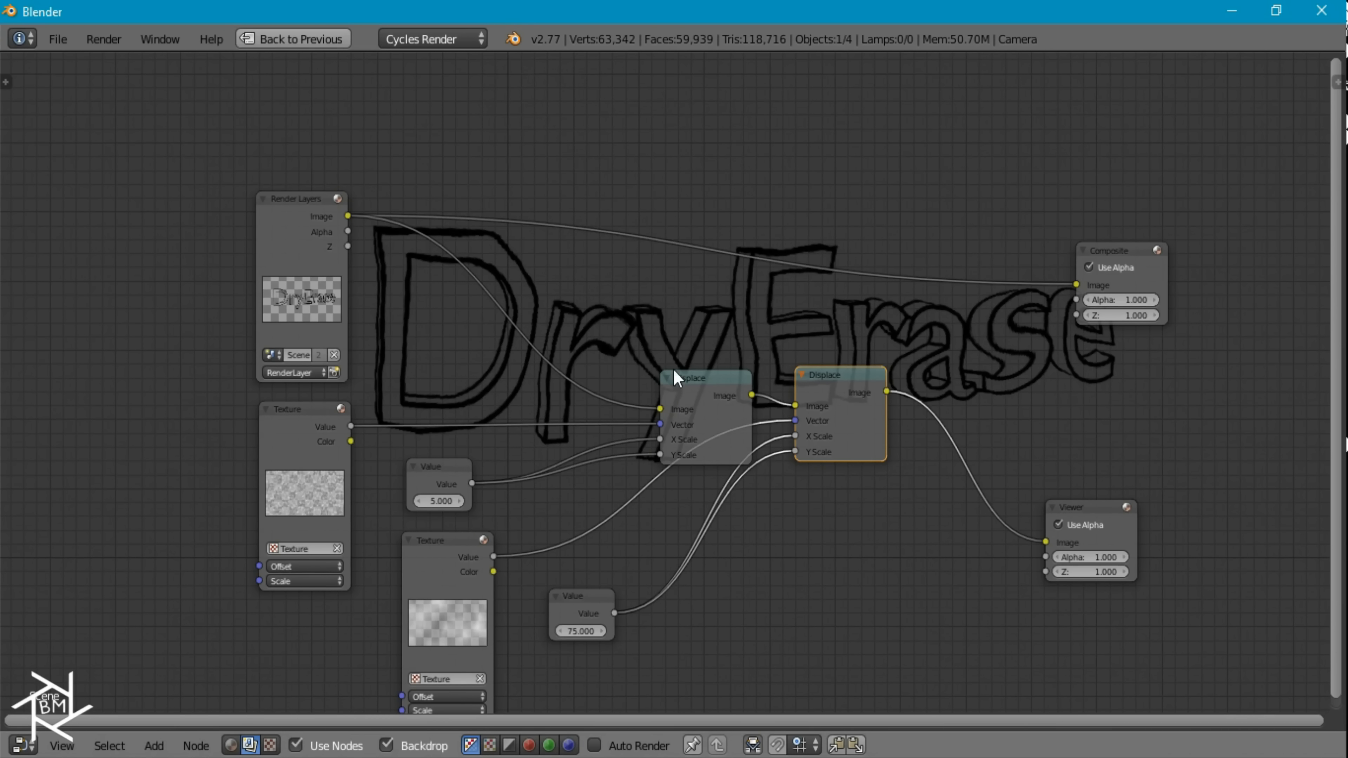
left_click(346, 229, "ctrl+shift")
left_click(346, 229, "ctrl+shift")
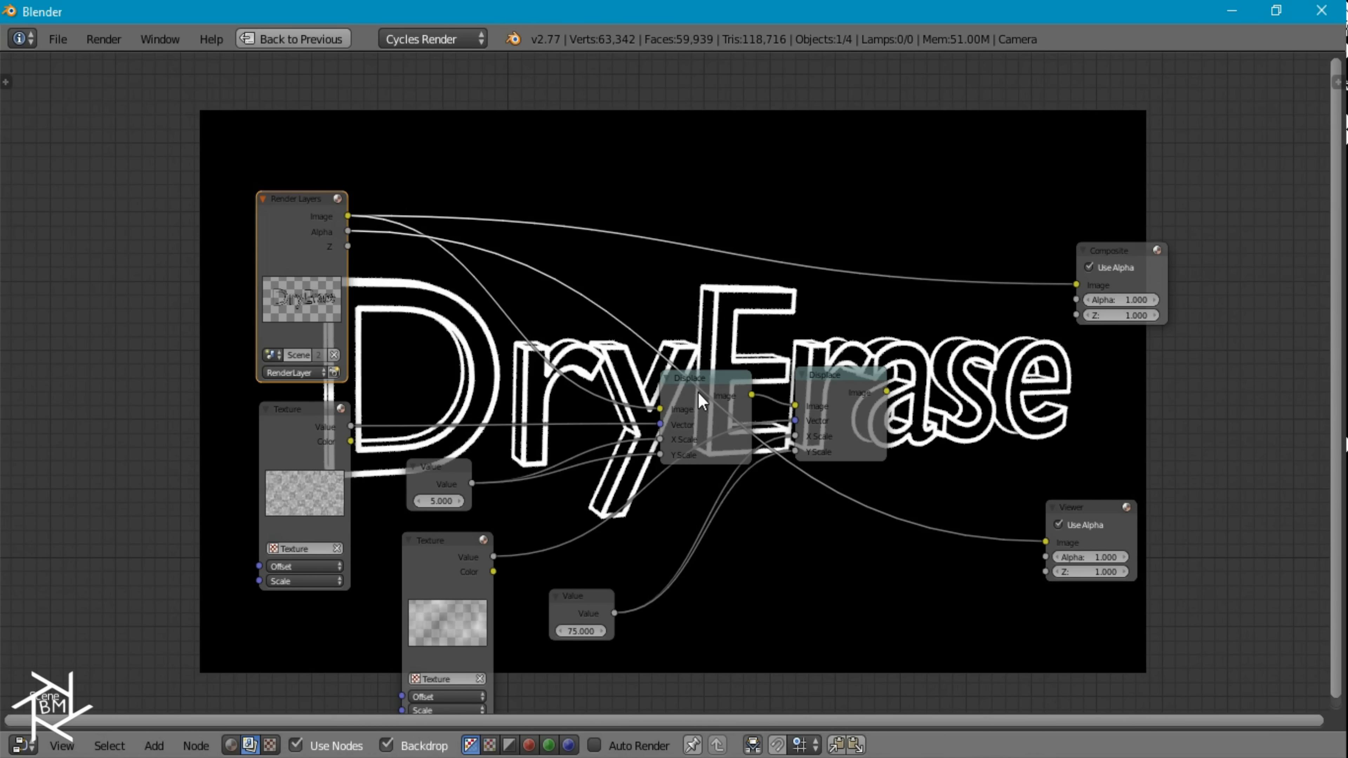
left_click(855, 394, "ctrl+shift")
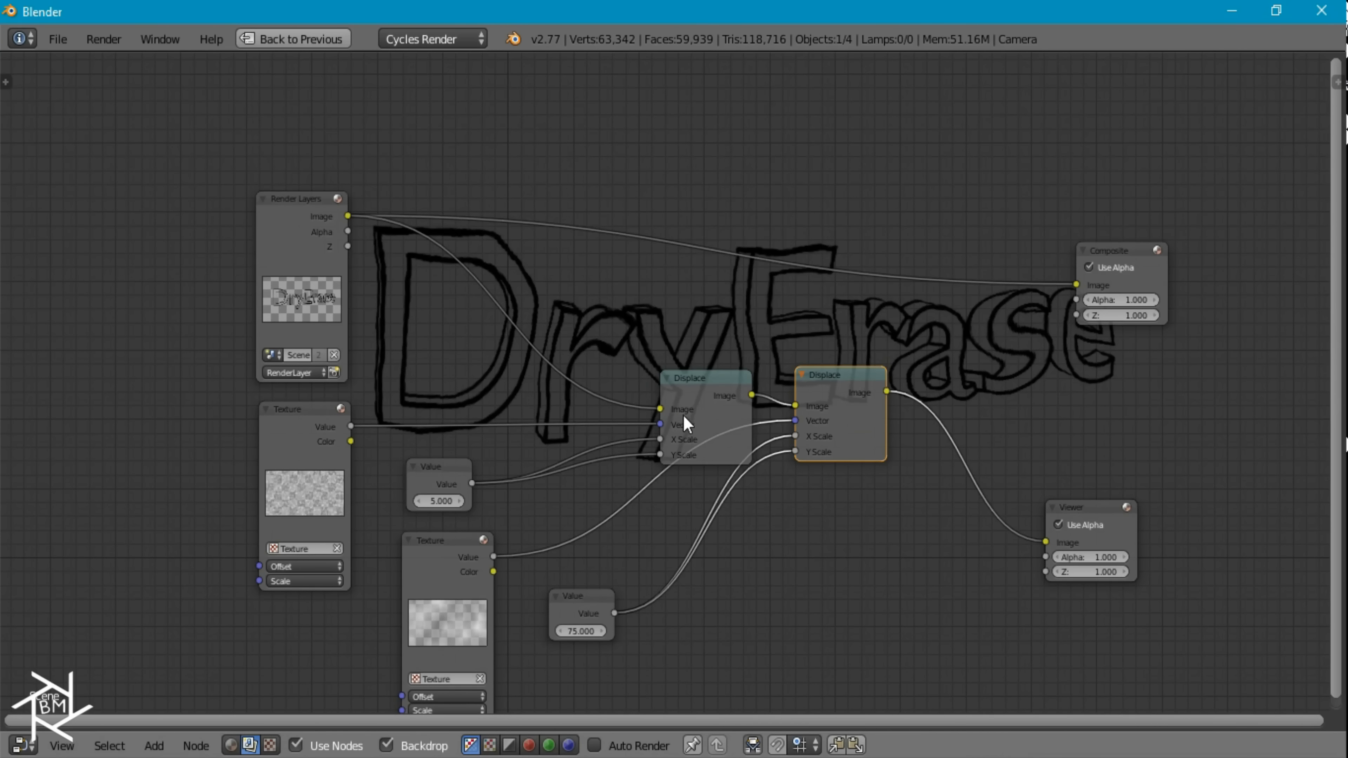
- Duplicate both Displace nodes together and place the copies above the originals
left_click(704, 376)
left_click(832, 382, "shift")
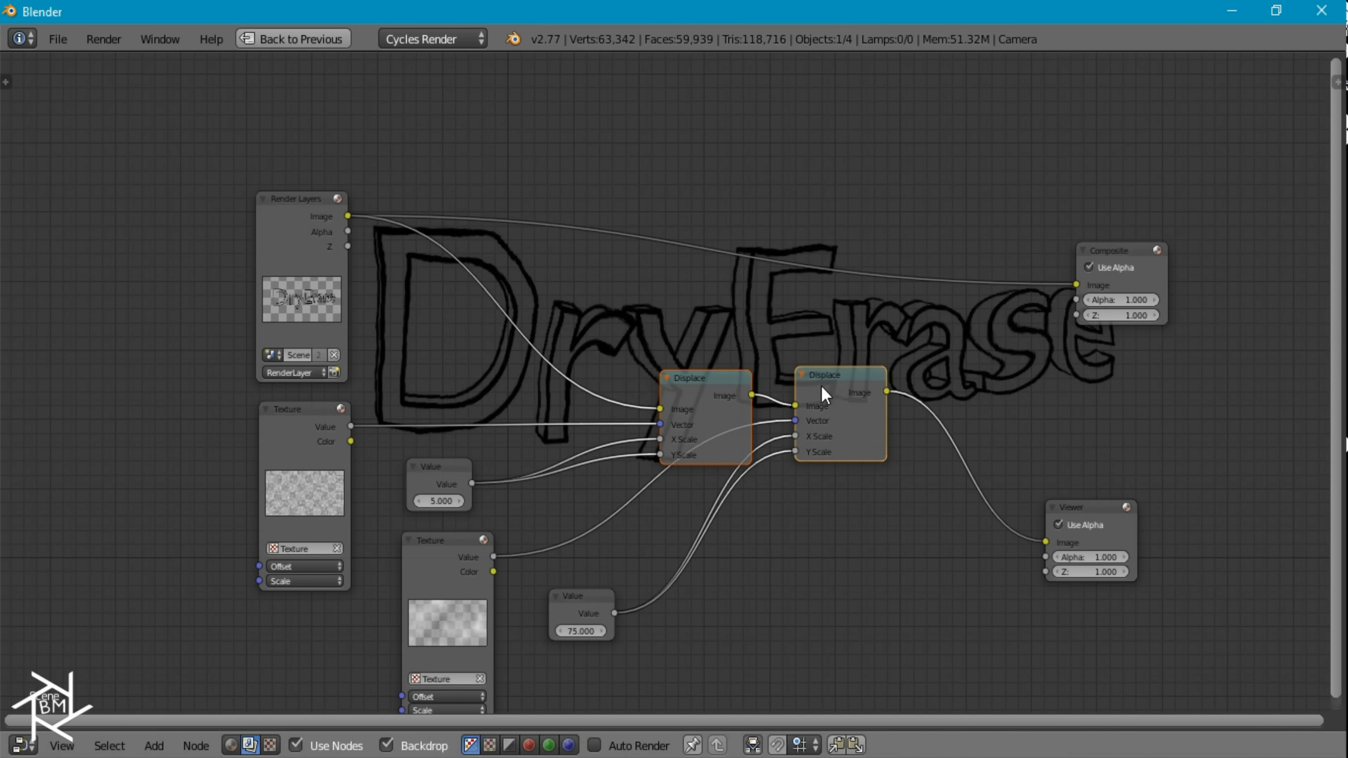
key("shift+d")
left_click(814, 247)
- Link Render Layers Alpha to the first duplicated Displace's Image, and wire both Texture and Value nodes to the copies' Vector and scale inputs
left_click_drag(348, 232, 351, 427)
left_click_drag(492, 556, 788, 280)
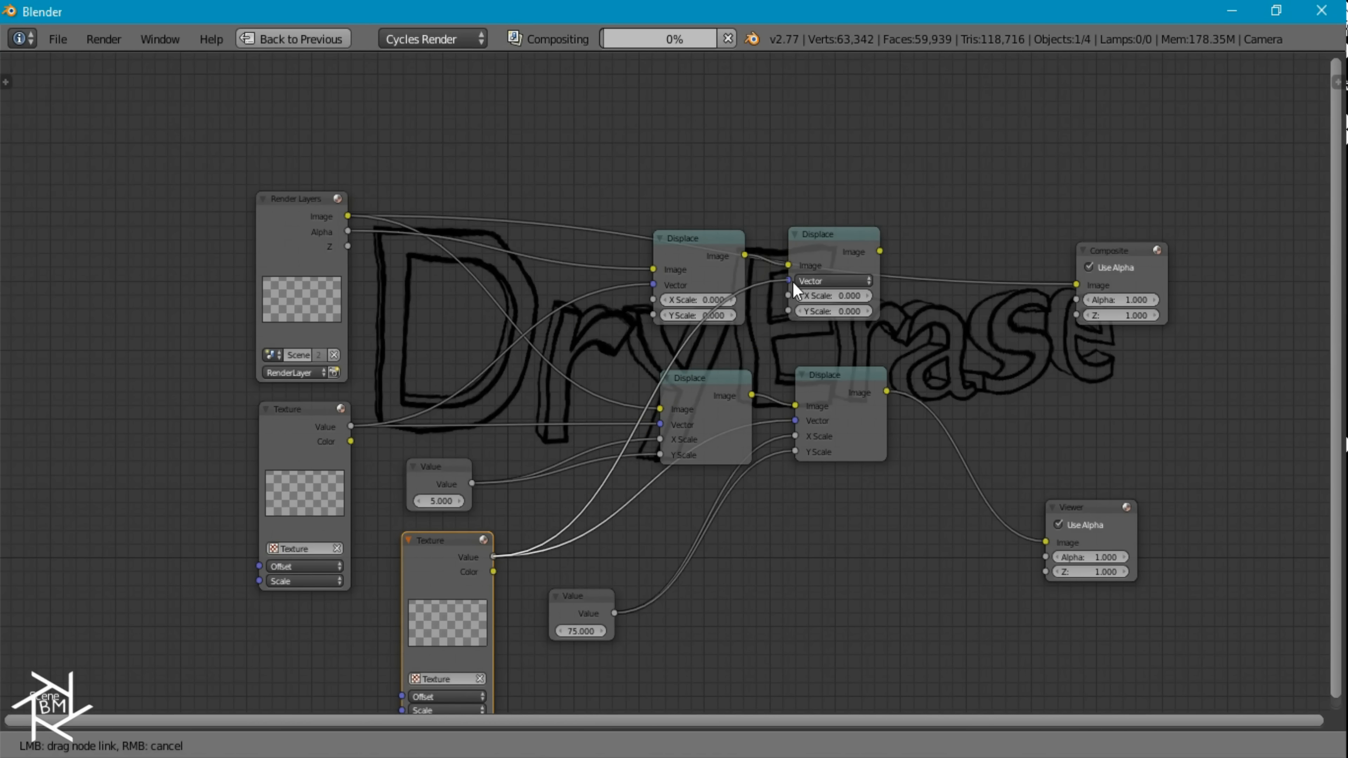
mouse_move(472, 484)
left_mouse_down()
mouse_move(657, 300)
mouse_move(472, 484)
left_mouse_up()
mouse_move(615, 611)
left_mouse_down()
mouse_move(787, 296)
mouse_move(629, 644)
mouse_move(614, 614)
left_mouse_up()
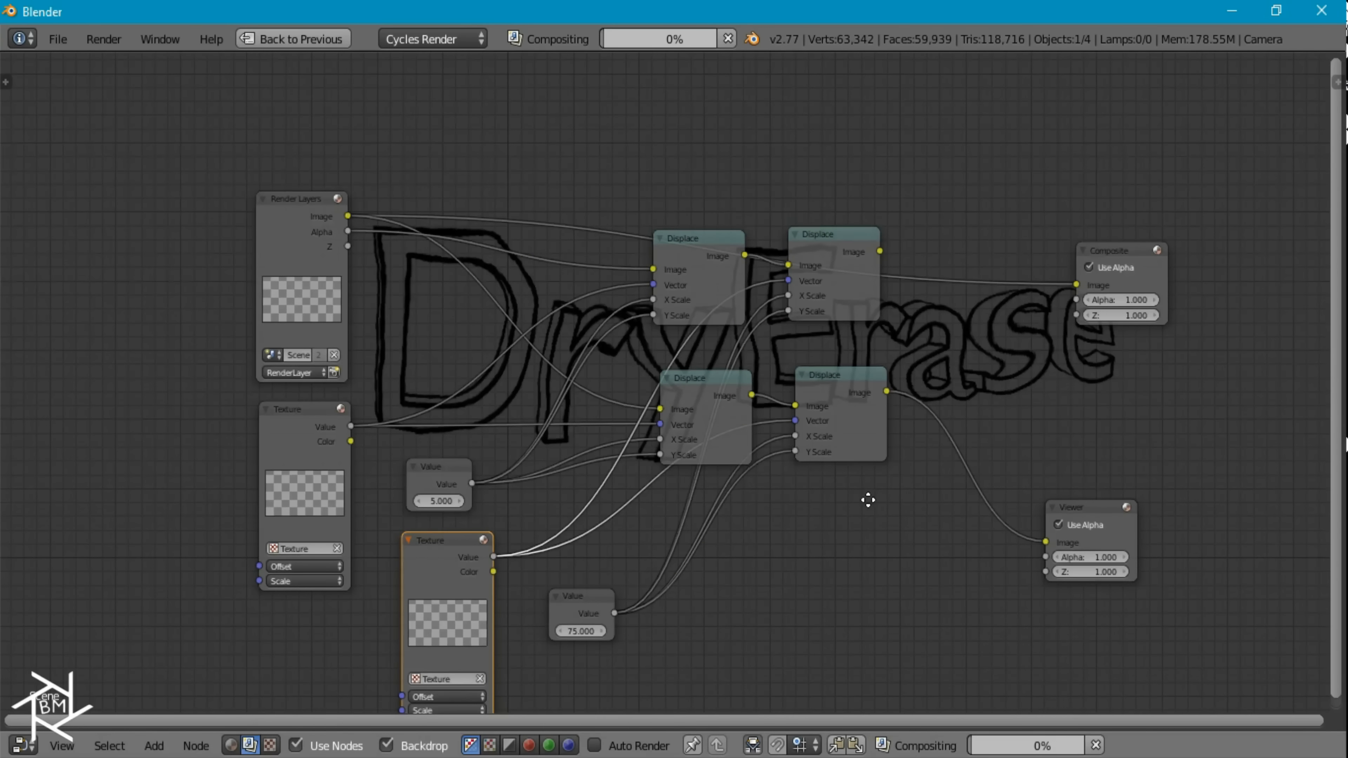
- Insert an Alpha Over node before the Viewer, linking the alpha Displace chain to Fac and the image Displace chain to its second Image input
middle_click_drag(870, 500, 685, 560)
key("shift+a")
mouse_move(706, 570)
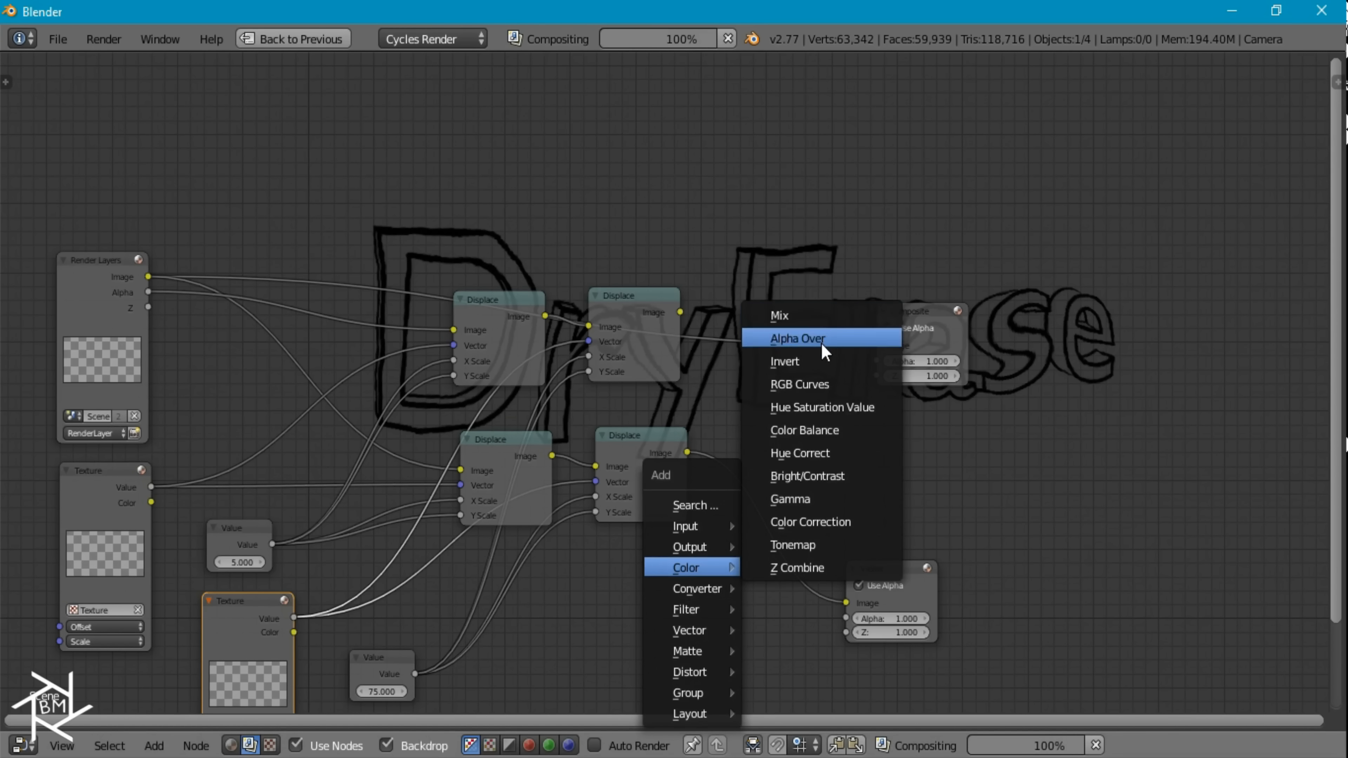
left_click(797, 340)
left_click(759, 393)
left_click_drag(680, 312, 737, 250)
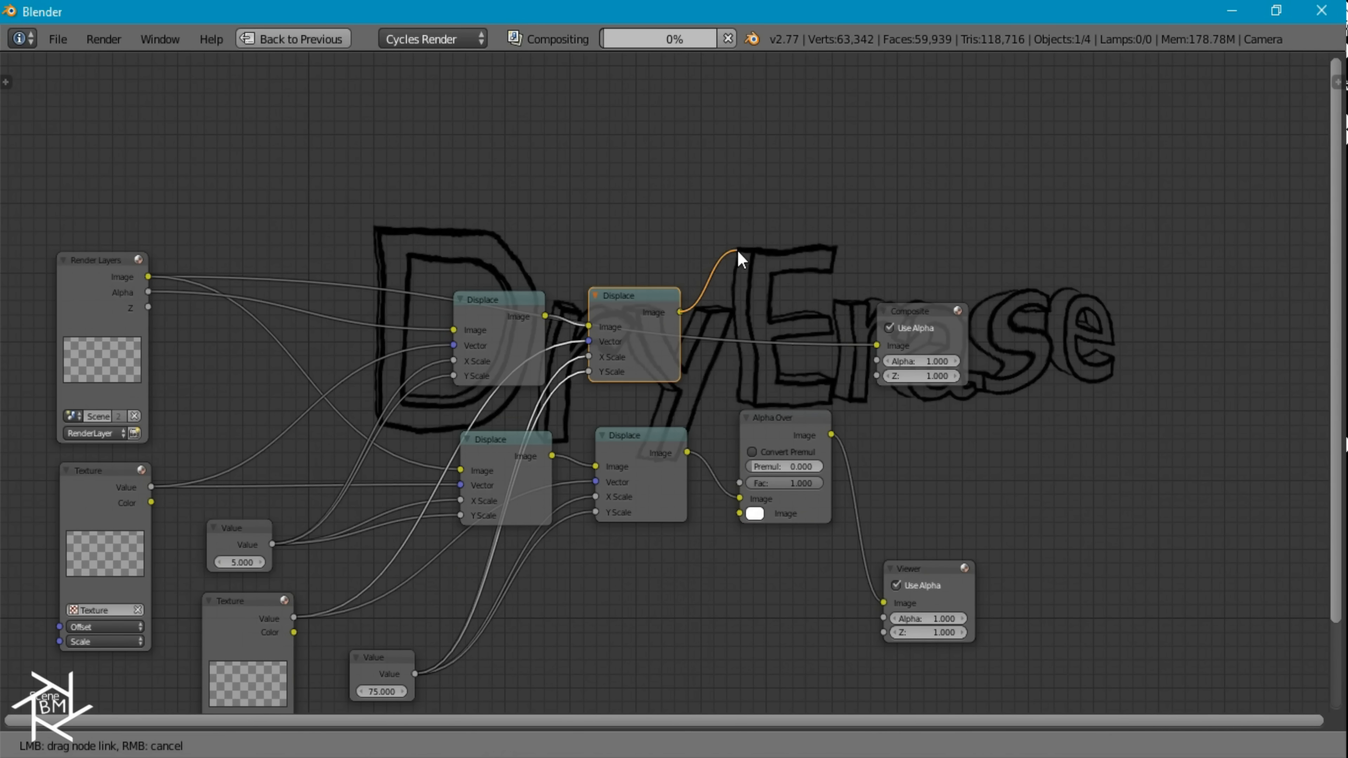
left_click_drag(752, 472, 749, 483)
left_click_drag(740, 498, 740, 514)
- Add an Image node below the Texture nodes and load Rock_Result.png from the Rock_Tutorial folder
middle_click_drag(743, 531, 883, 284)
key("shift+a")
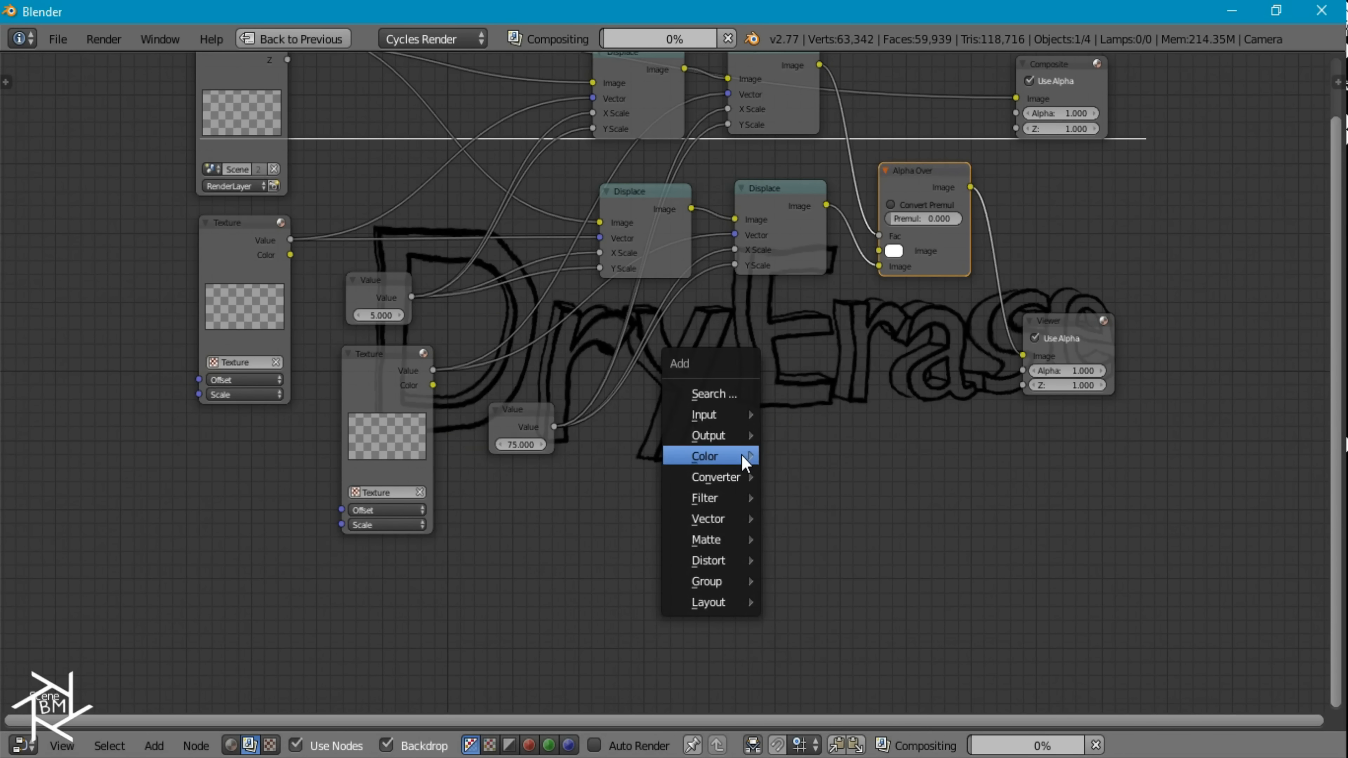
mouse_move(716, 411)
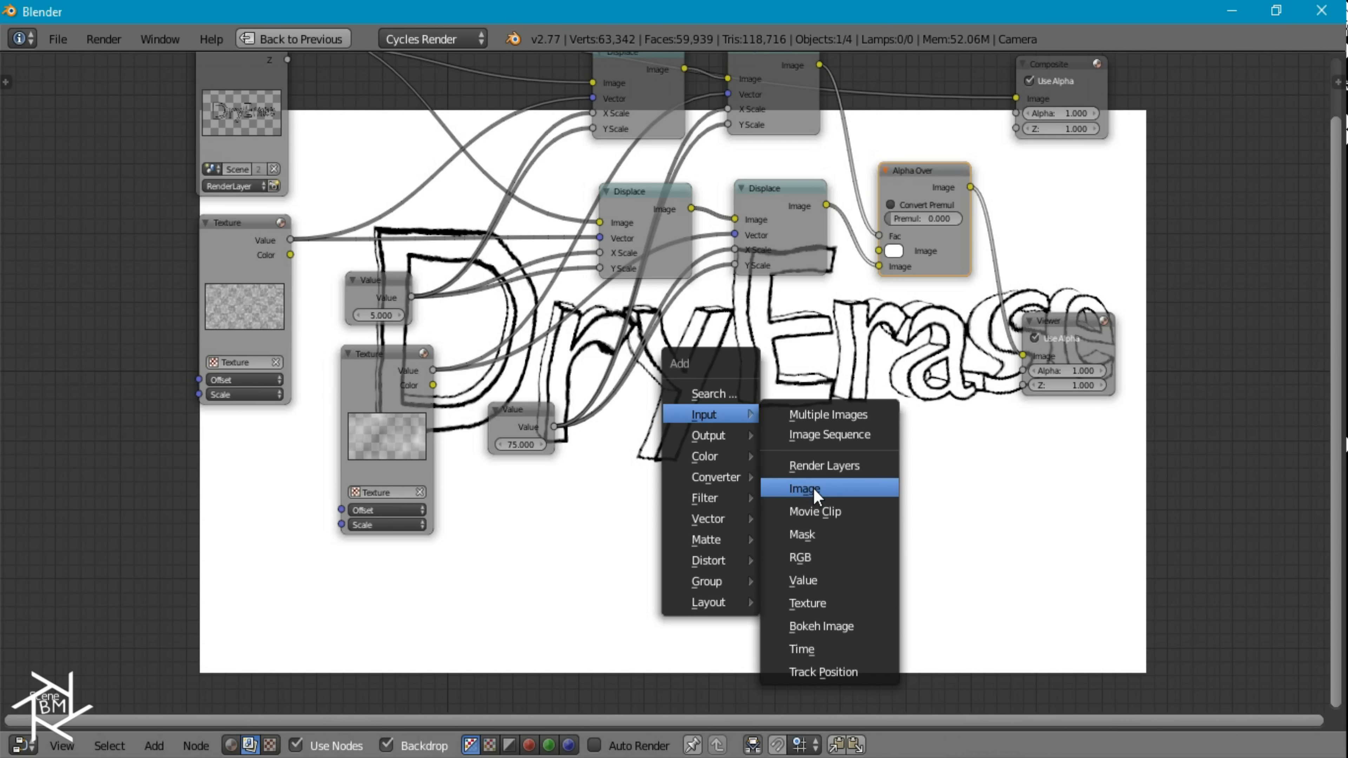
left_click(818, 494)
left_click(366, 640)
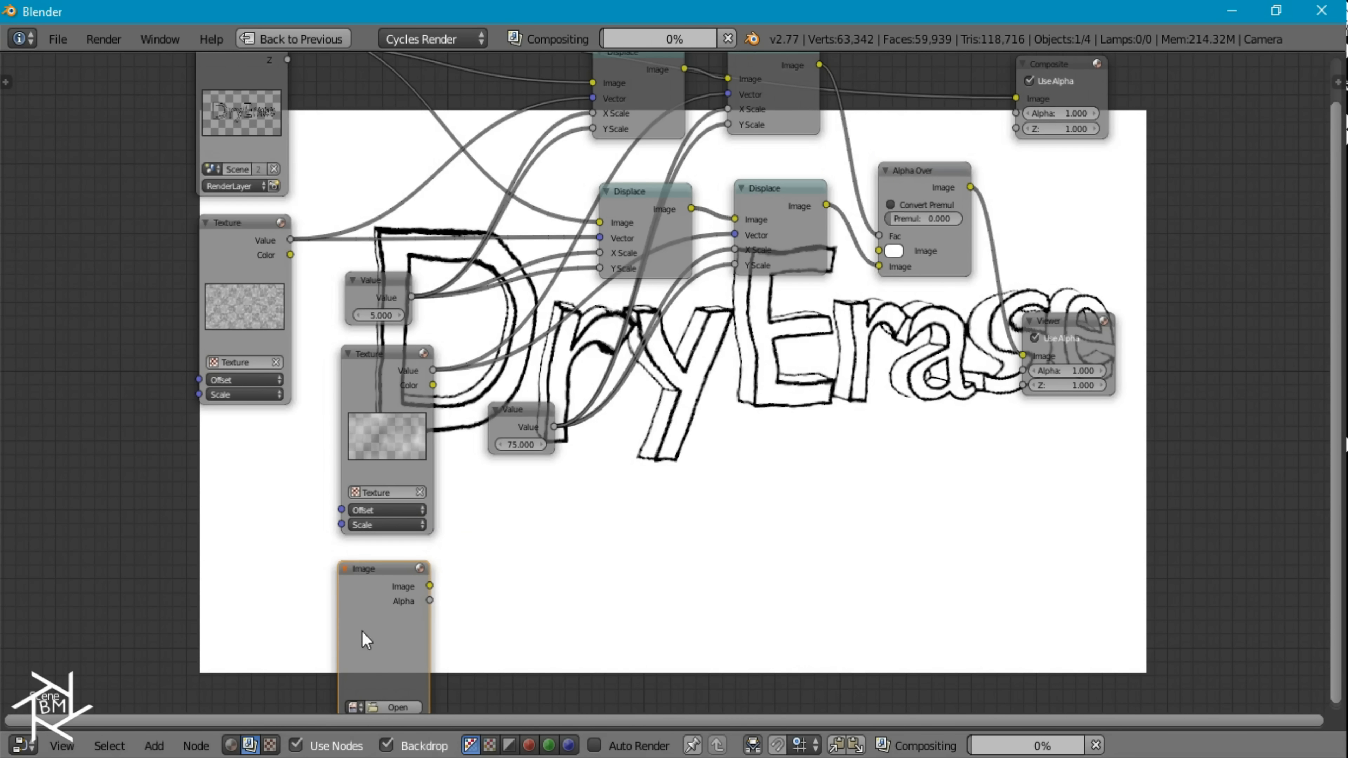
left_click(374, 705)
scroll(135, 345, "down", 5)
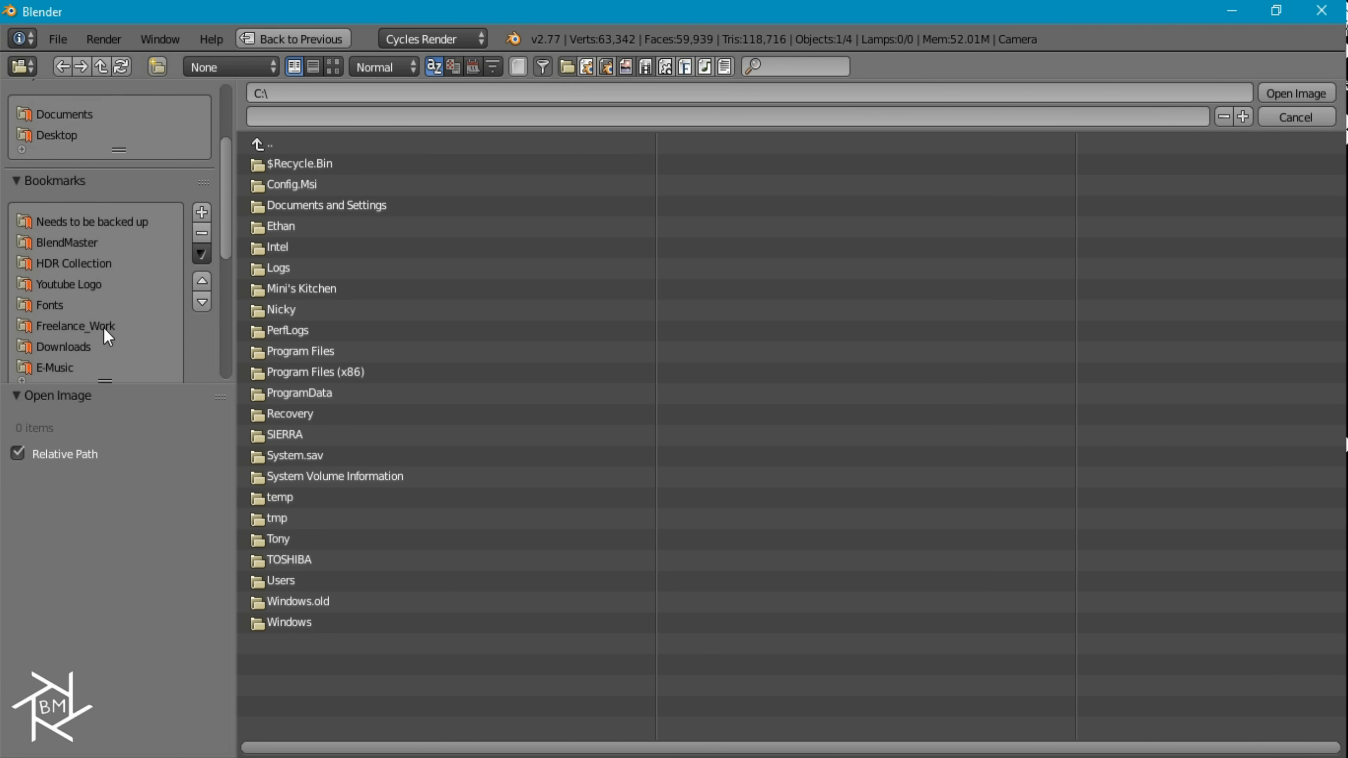
left_click(54, 330)
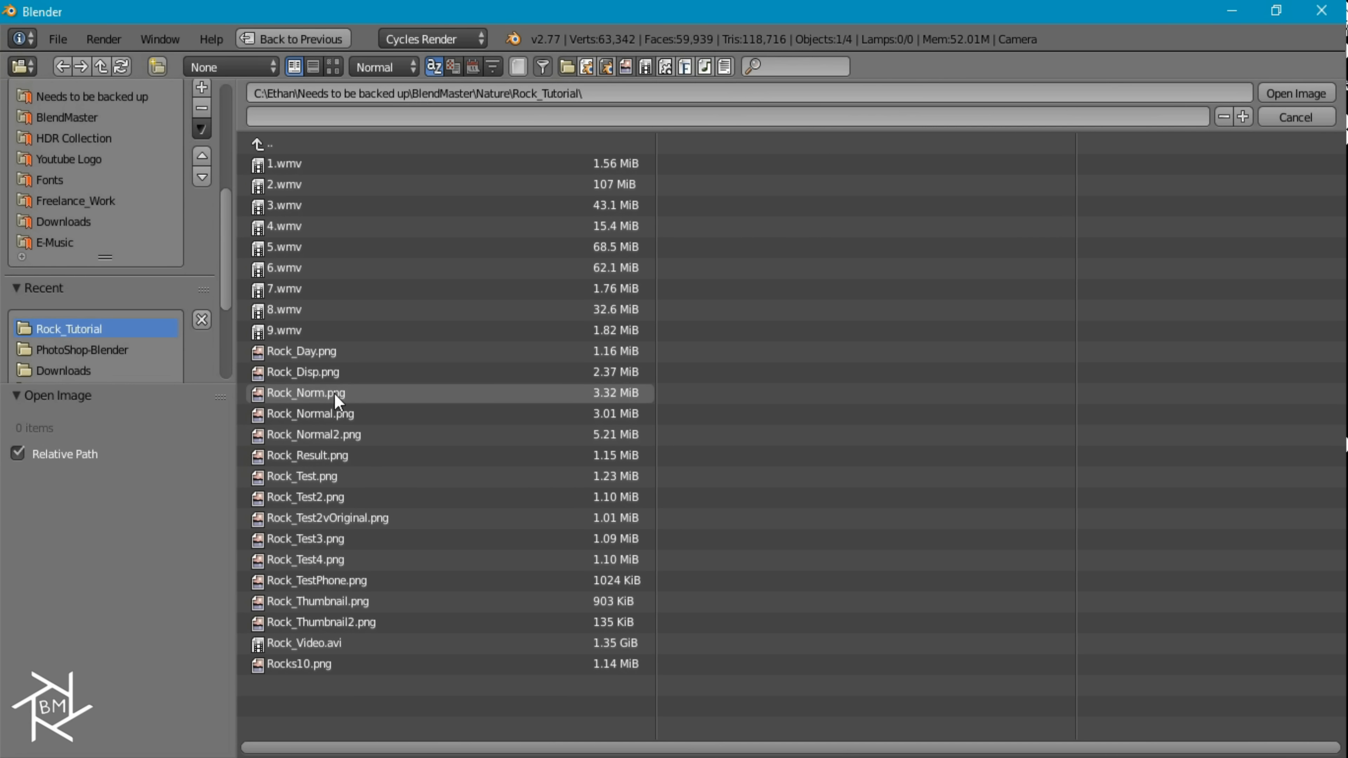
double_click(326, 455)
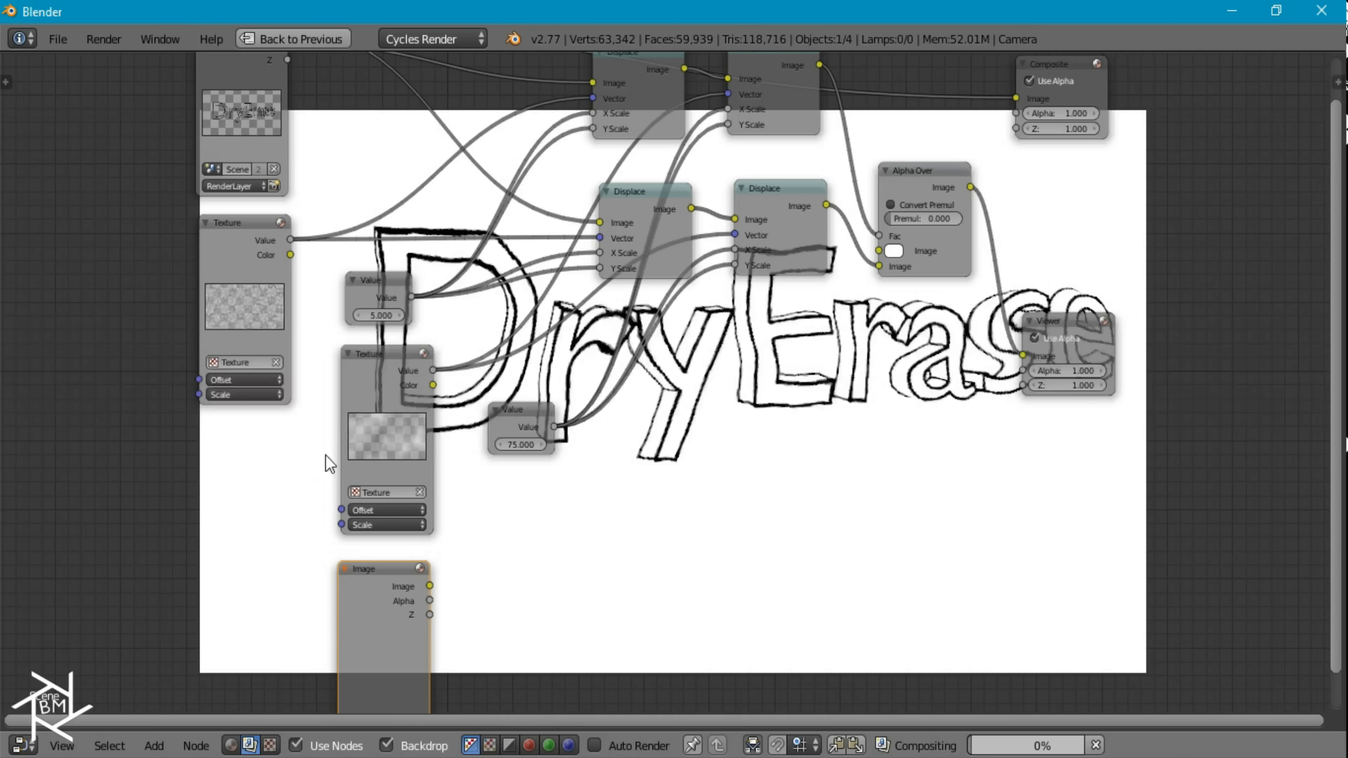
- Link the Image node's output to the Alpha Over's first Image input and inspect the composite over the backdrop
left_click_drag(430, 586, 889, 253)
middle_click_drag(828, 429, 752, 272)
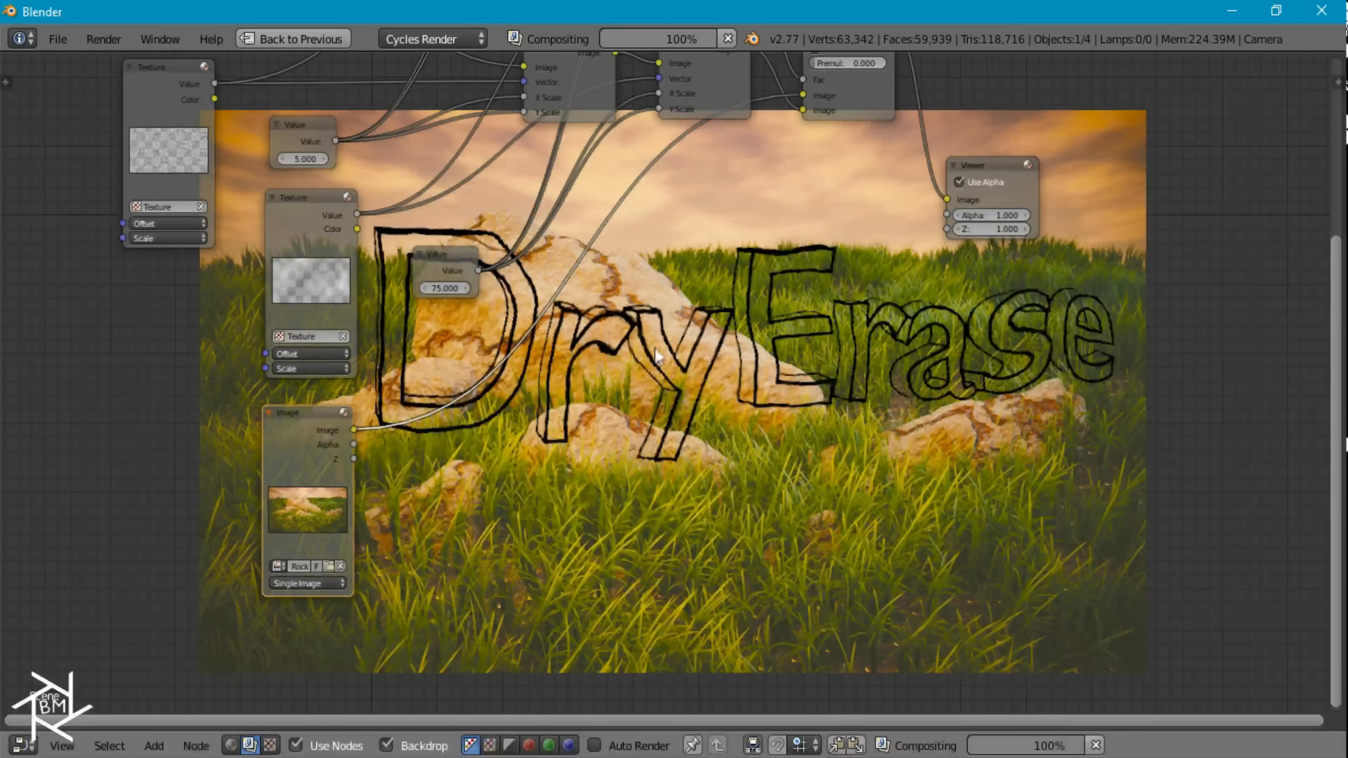
scroll(627, 381, "up", 2)
mouse_move(782, 421)
middle_mouse_down()
mouse_move(704, 388)
mouse_move(796, 408)
middle_mouse_up()
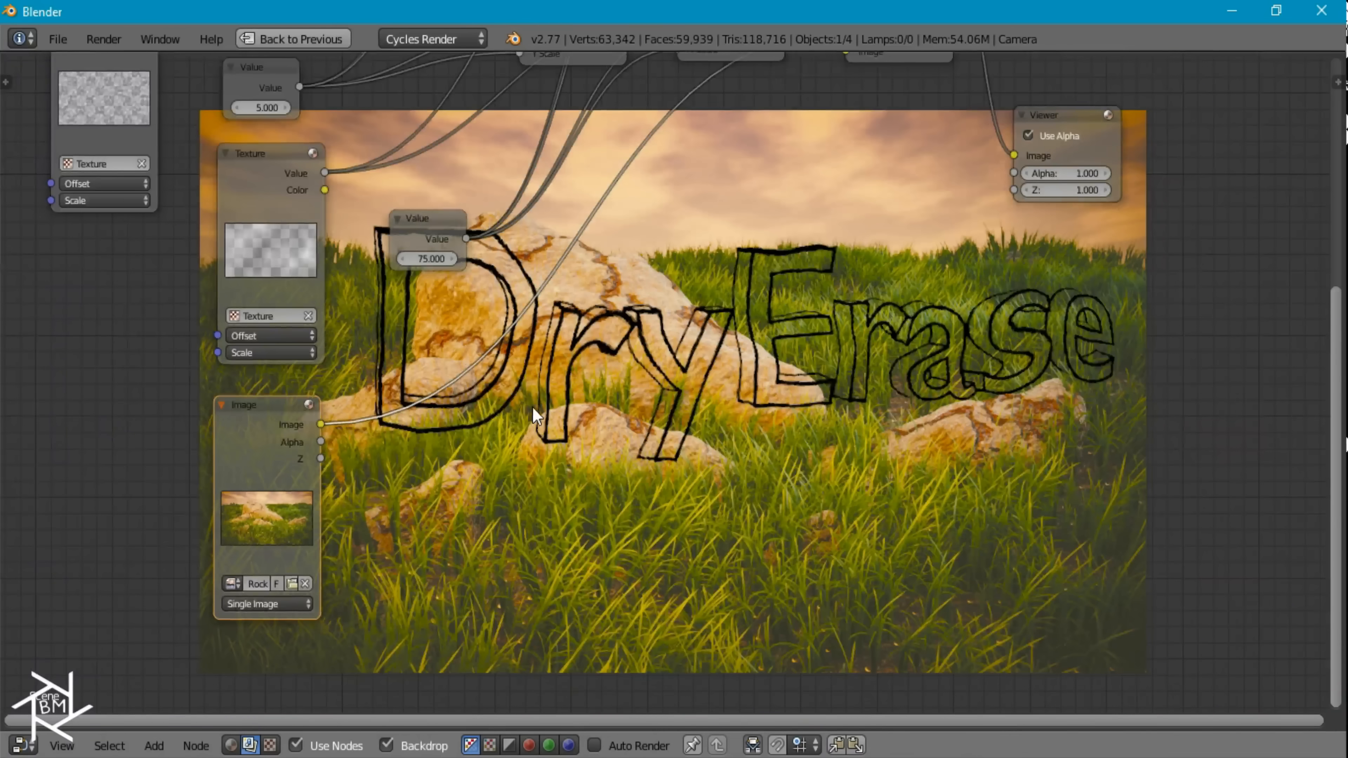
scroll(533, 410, "down", 2)
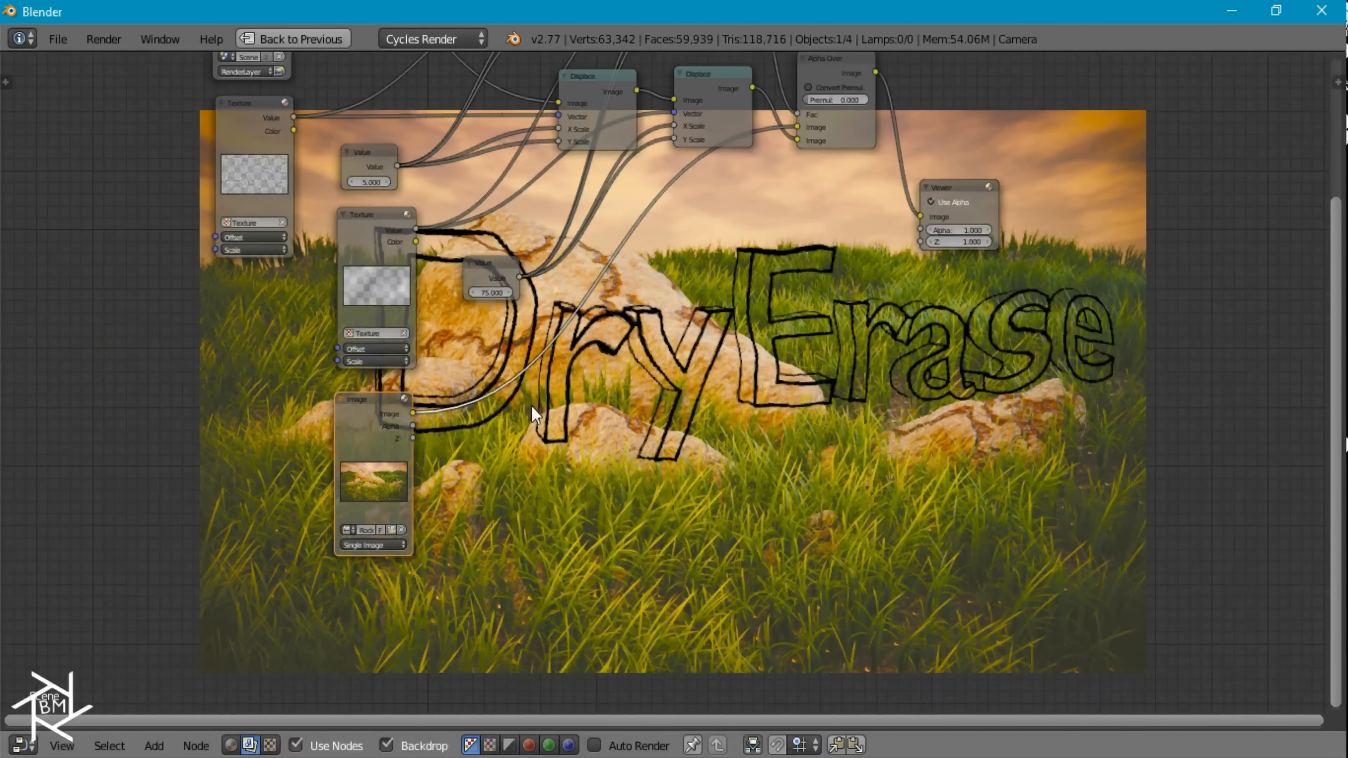
- Insert a Blur node on the link between the Image node and Alpha Over
scroll(517, 446, "up", 2)
key("shift+a")
mouse_move(451, 433)
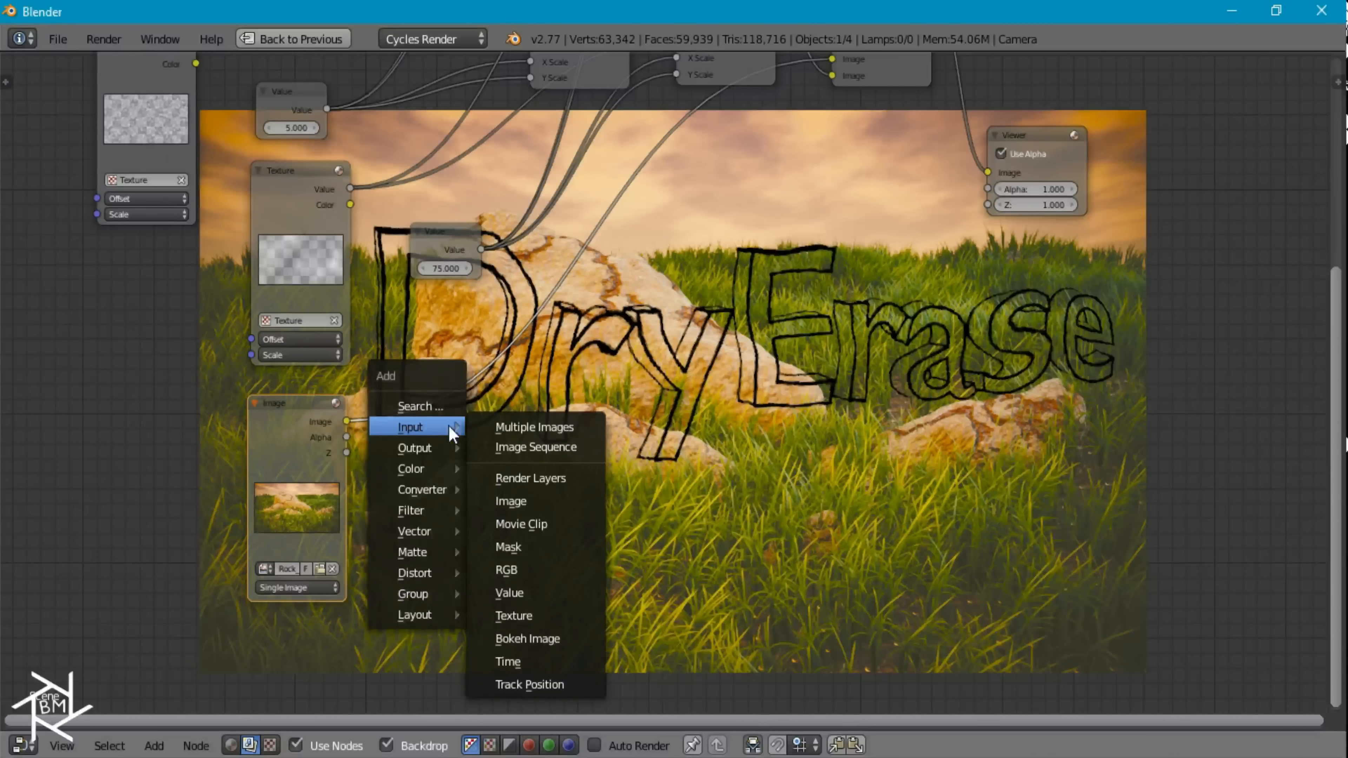
mouse_move(413, 513)
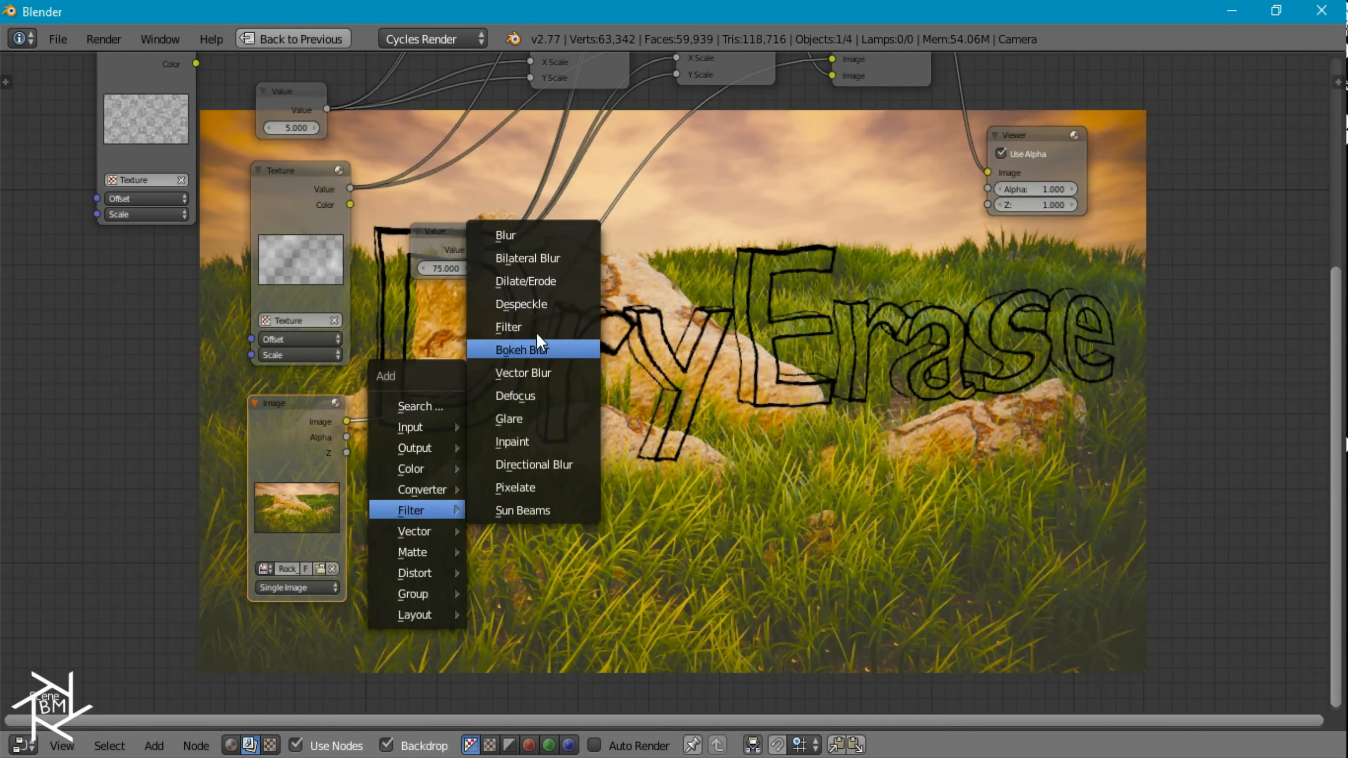
left_click(512, 235)
left_click(424, 427)
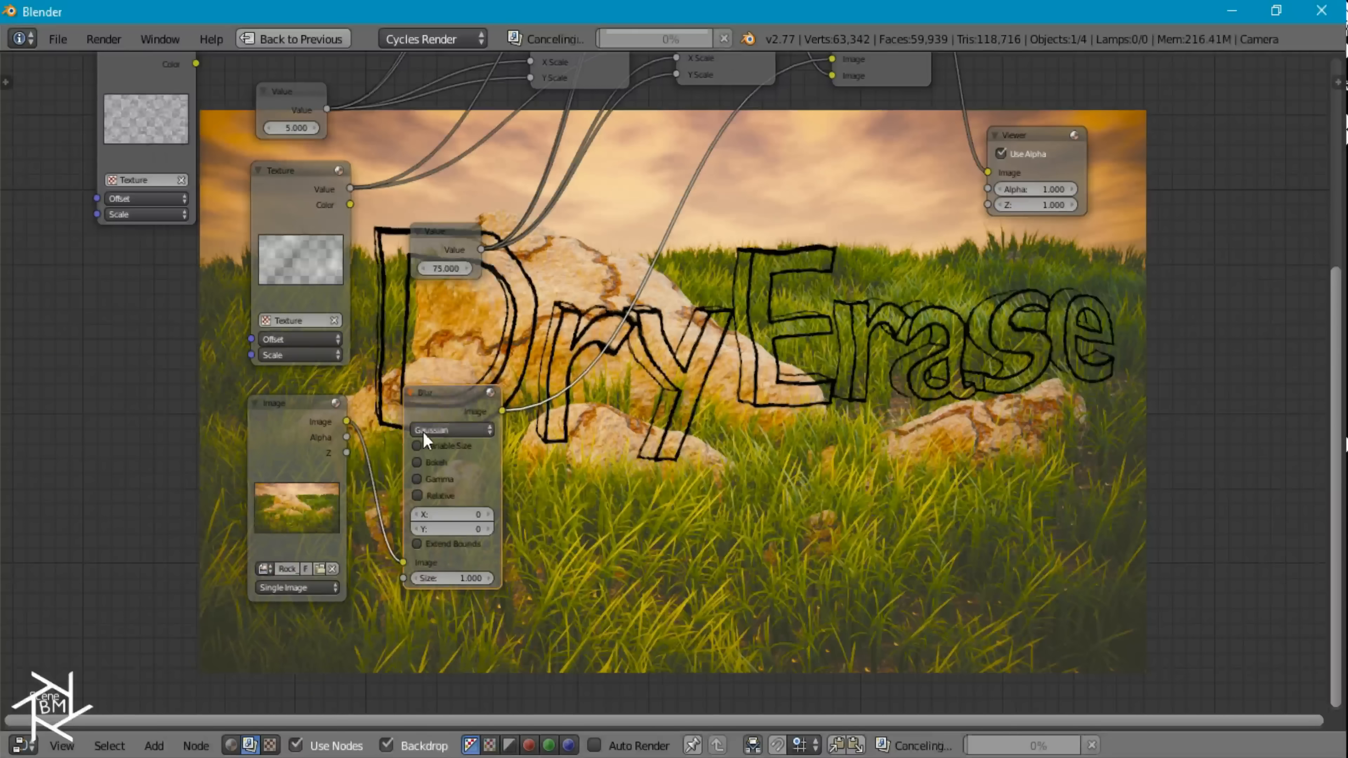
- Set the Blur to Fast Gaussian, Relative, with Y aspect correction and 5% in X and Y
left_click(451, 430)
left_click(435, 330)
left_click(435, 447)
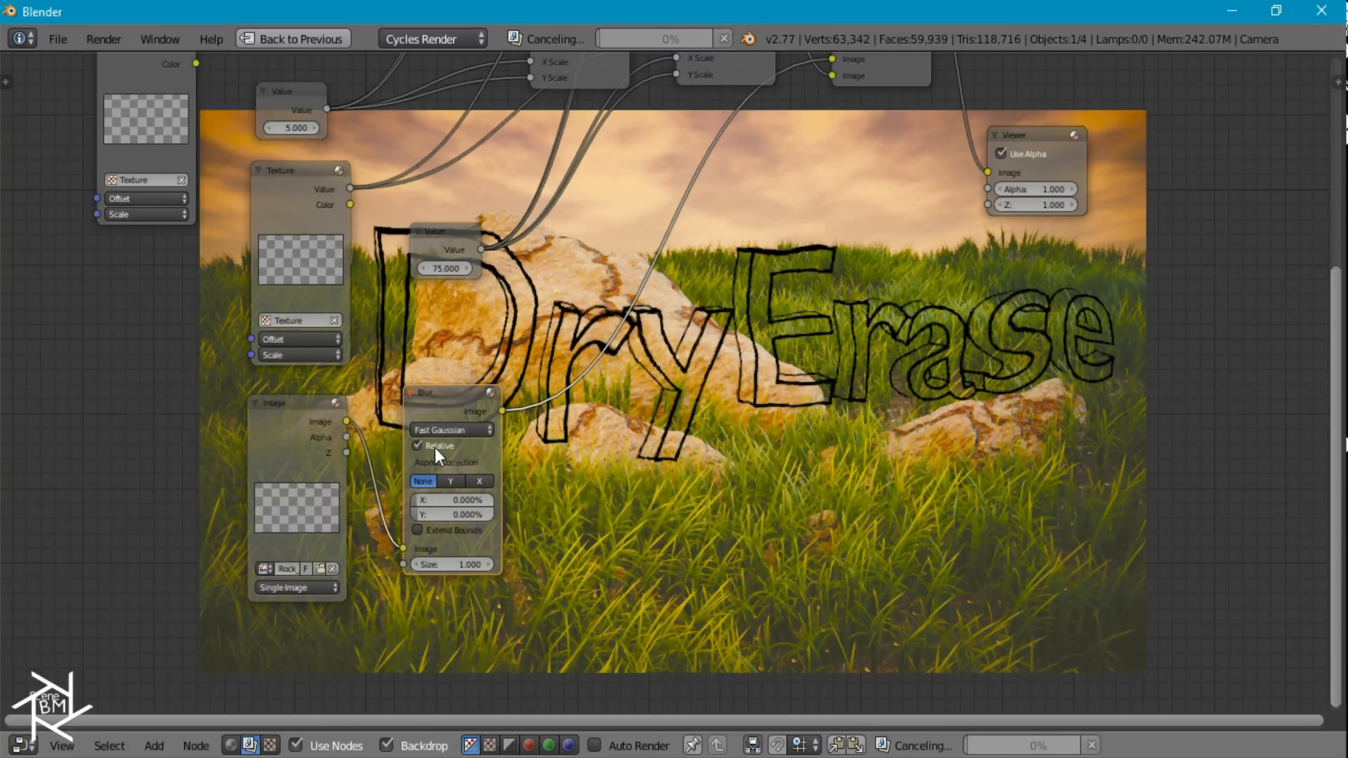
left_click(457, 481)
left_click(451, 499)
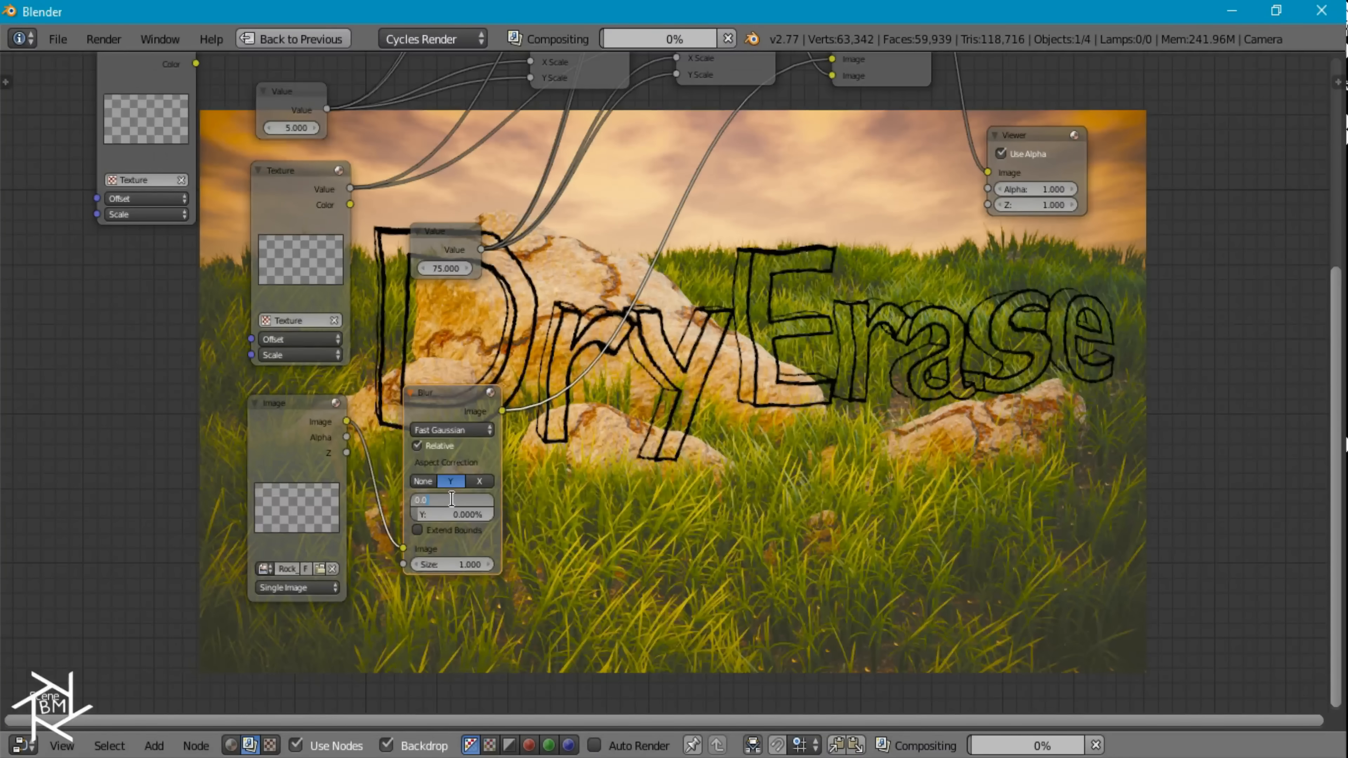
type("5")
key("Return")
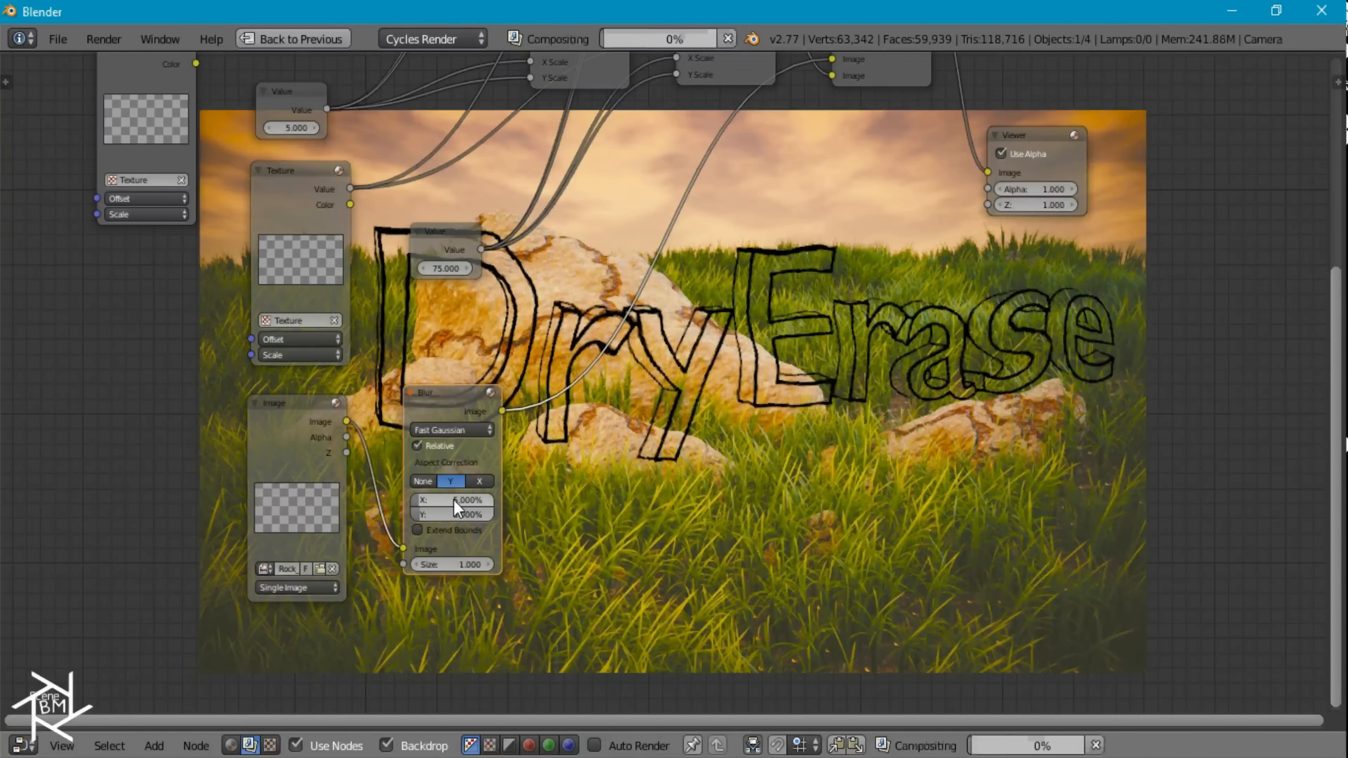
- Insert a Color Balance node after the Blur and tint its lift, gamma and gain toward light blue
middle_click_drag(686, 358, 509, 389)
key("shift+a")
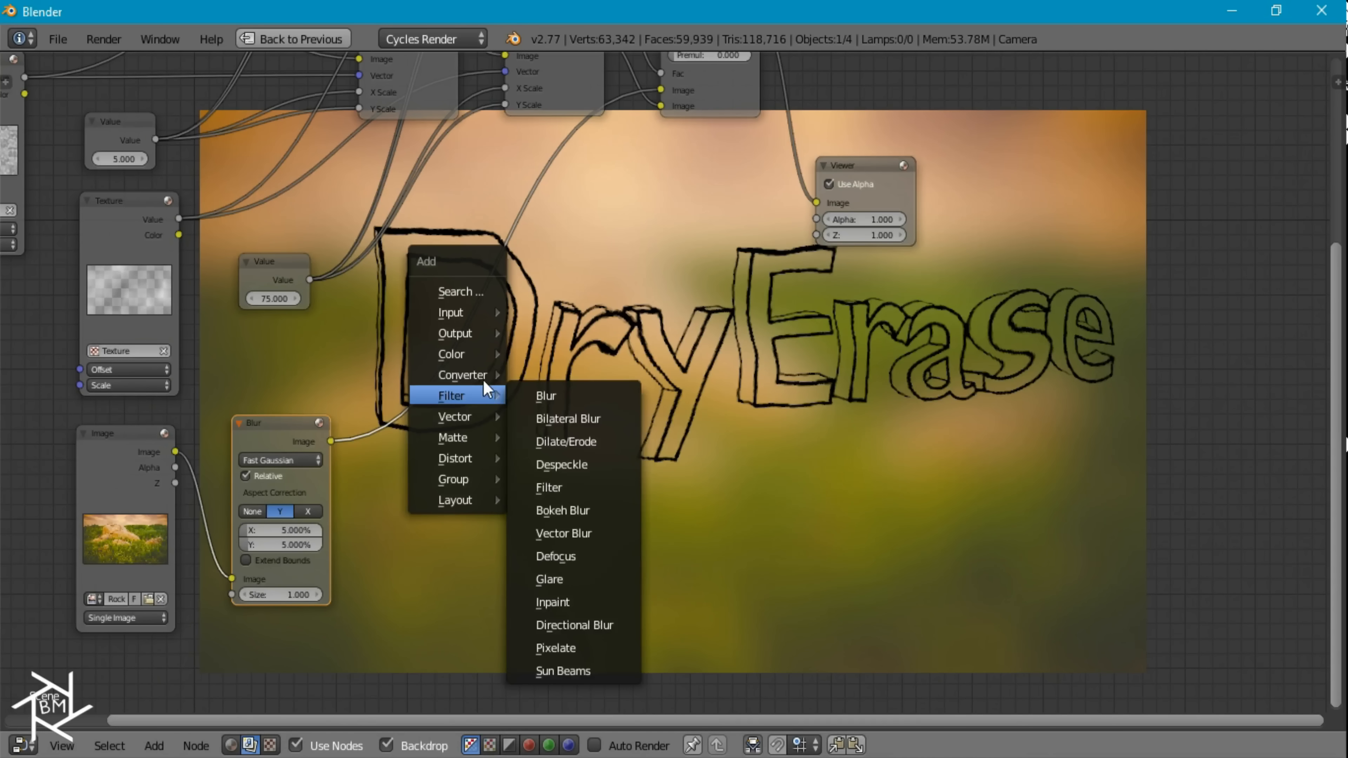
mouse_move(456, 353)
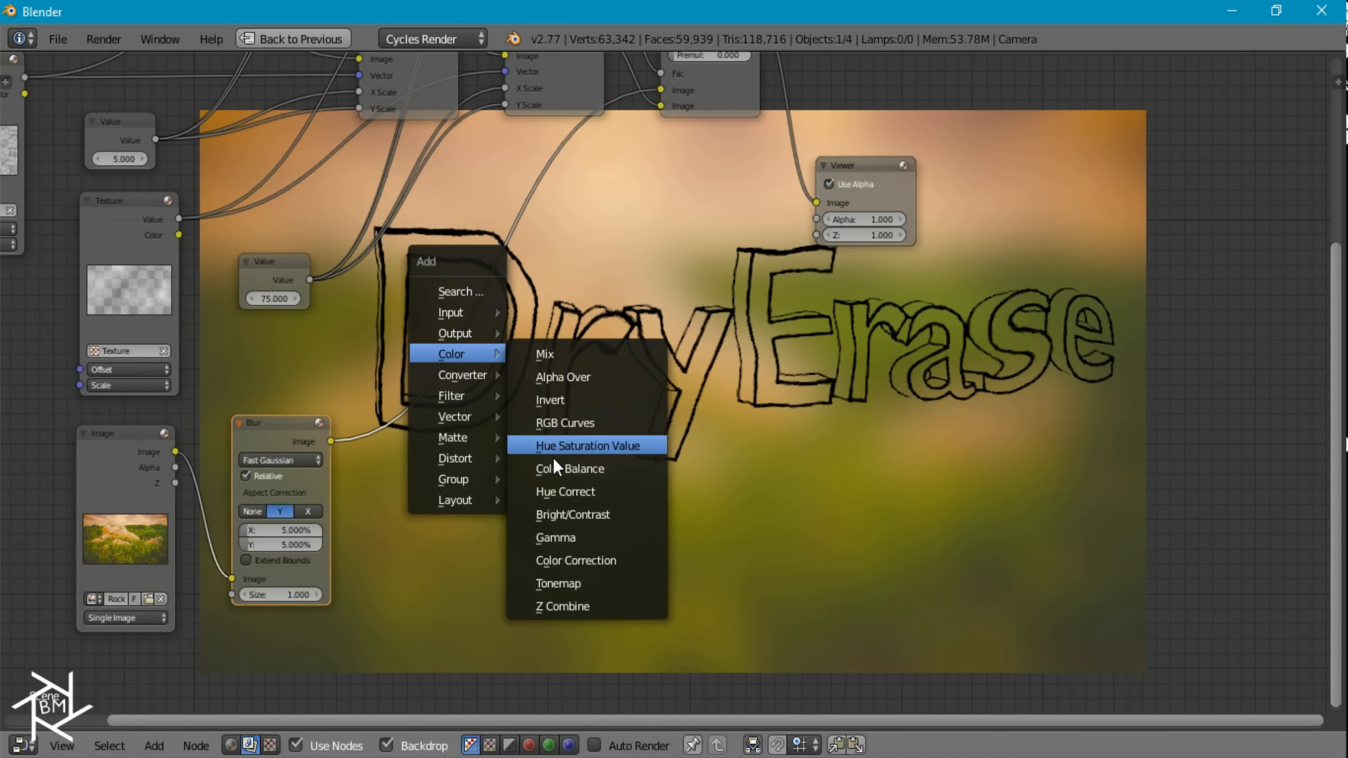
left_click(555, 469)
left_click(375, 455)
left_click(433, 484)
left_click(523, 484)
left_click(620, 483)
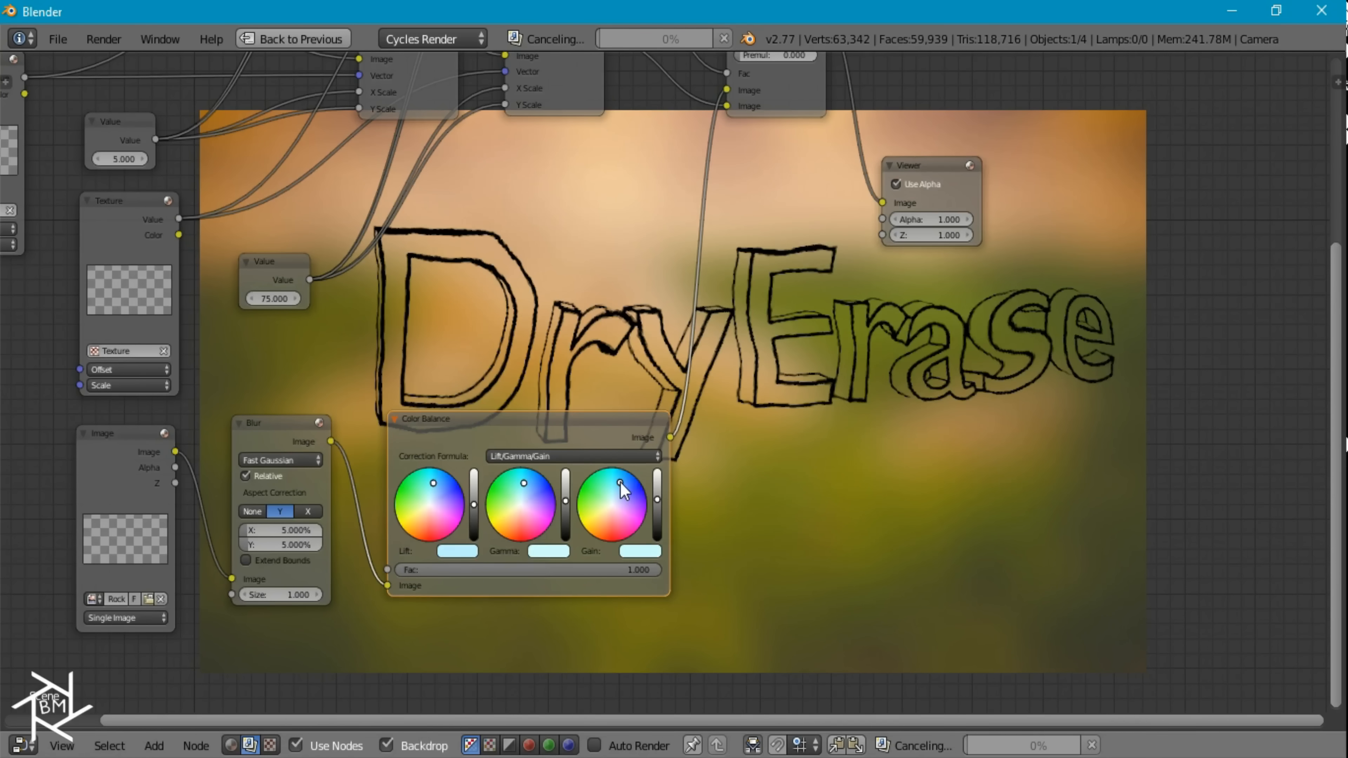
- Insert a Hue Saturation Value node after the Color Balance and set its saturation to 0.75
middle_click_drag(877, 354, 585, 358)
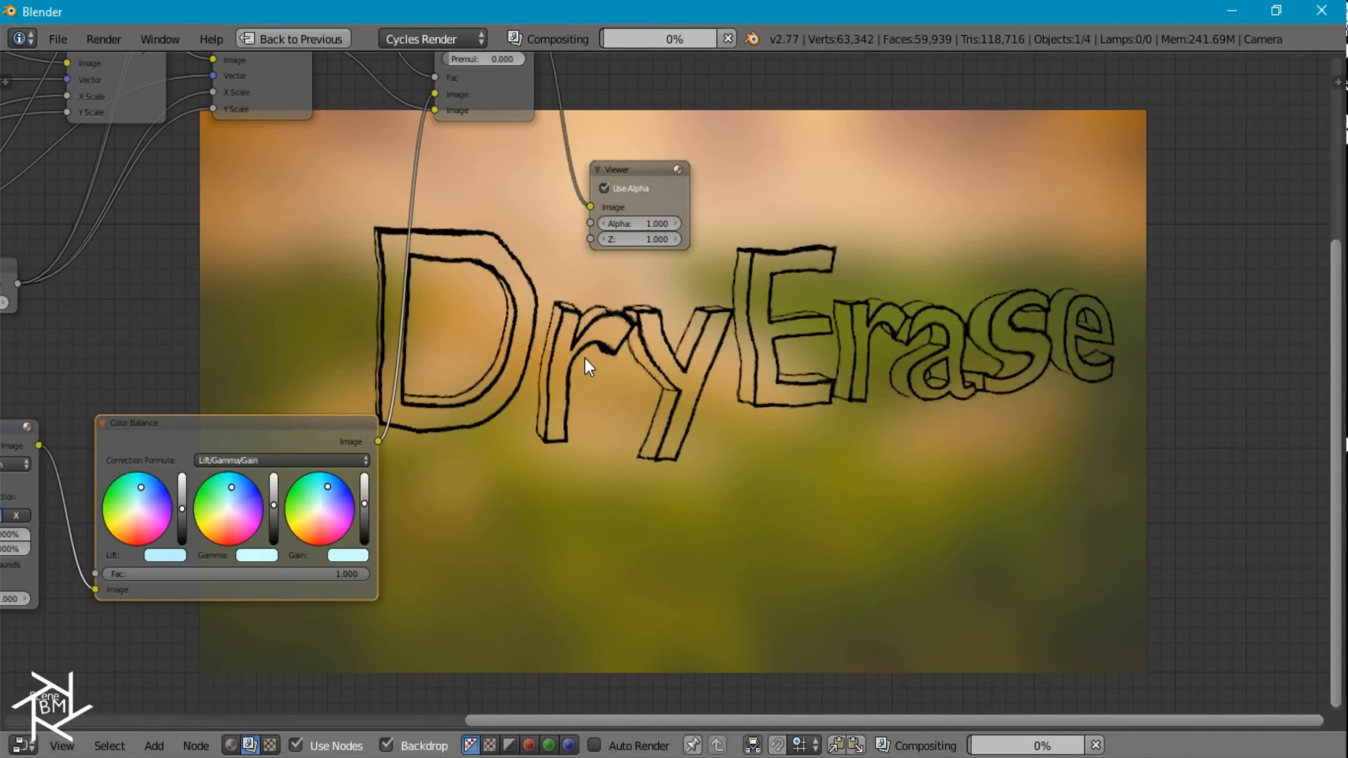
scroll(773, 345, "up", 3)
middle_click_drag(488, 303, 634, 329)
key("shift+a")
mouse_move(637, 335)
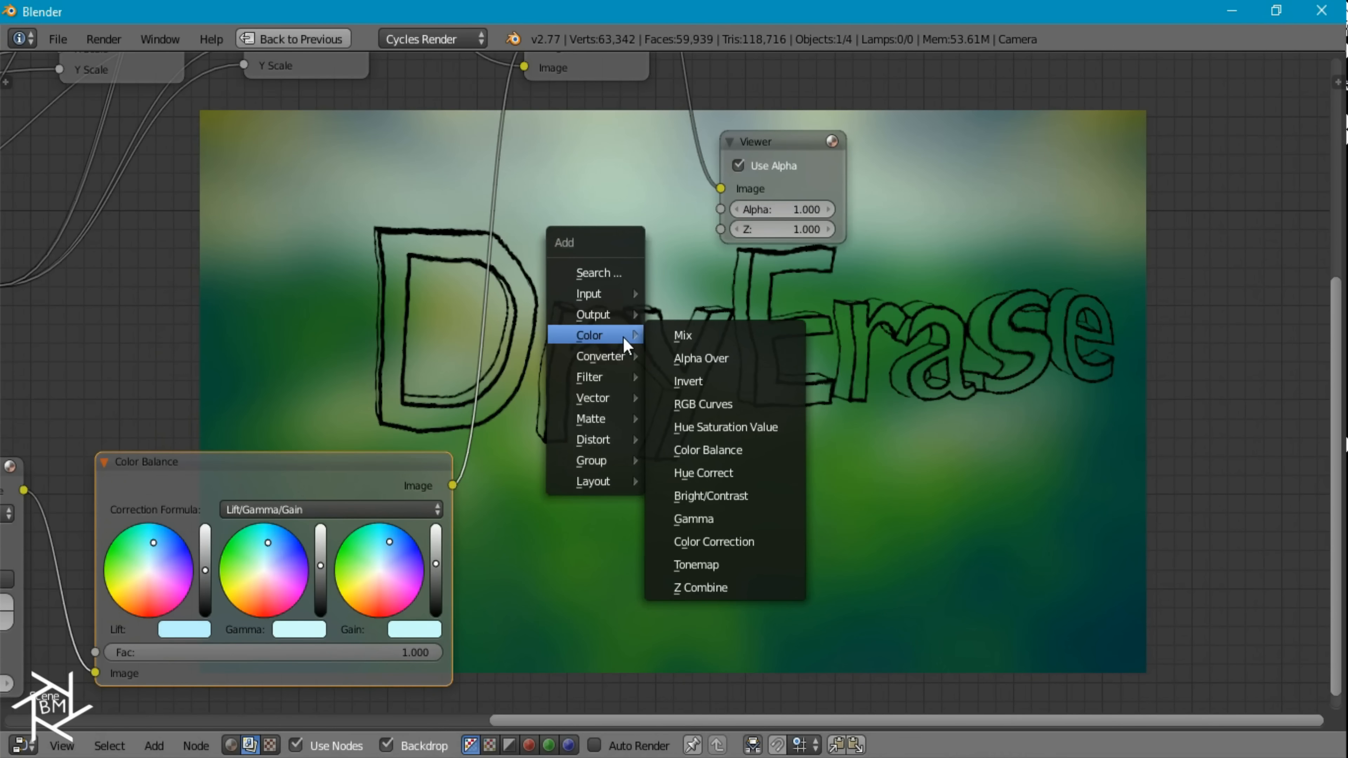
left_click(717, 427)
left_click(545, 316)
left_click(574, 420)
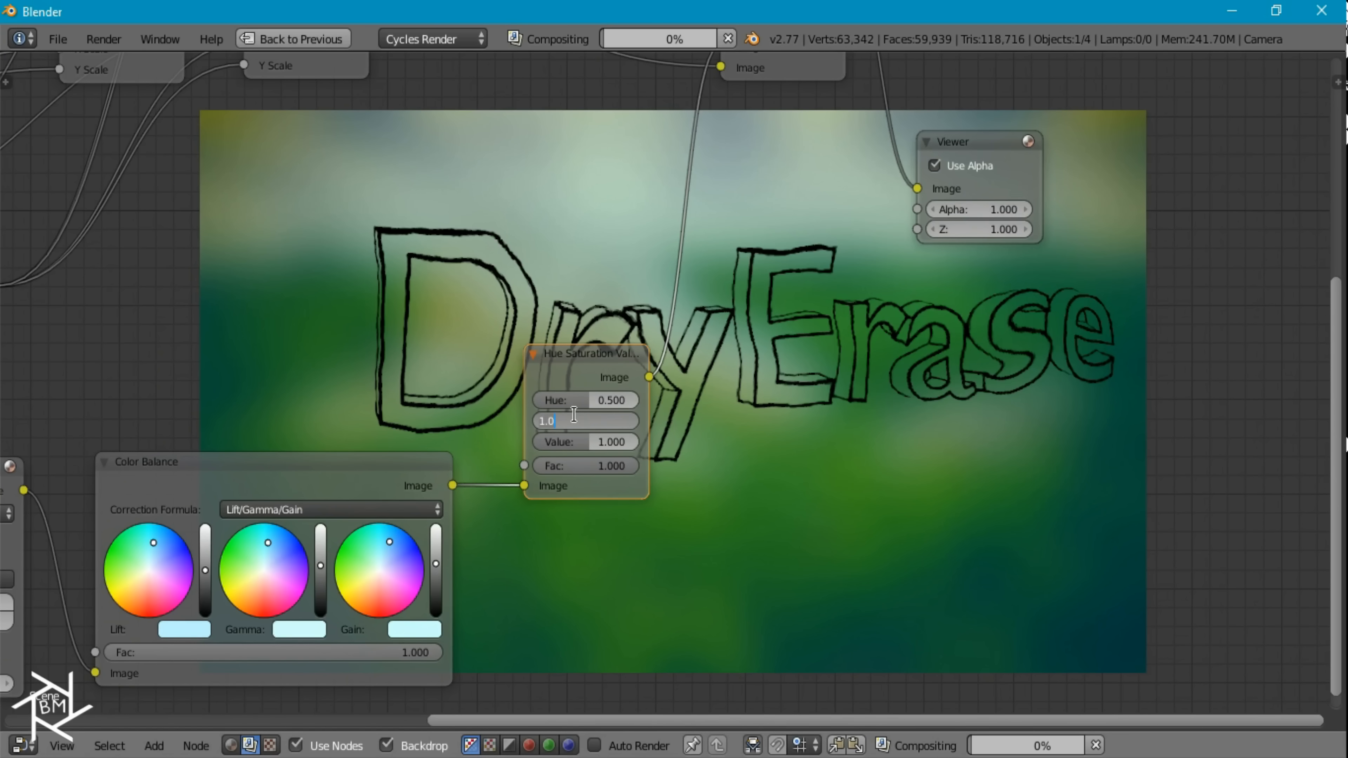
key("Return")
- Insert an RGB Curves node between the Hue Saturation Value node and Alpha Over
middle_click_drag(785, 287, 698, 380)
key("shift+a")
mouse_move(669, 366)
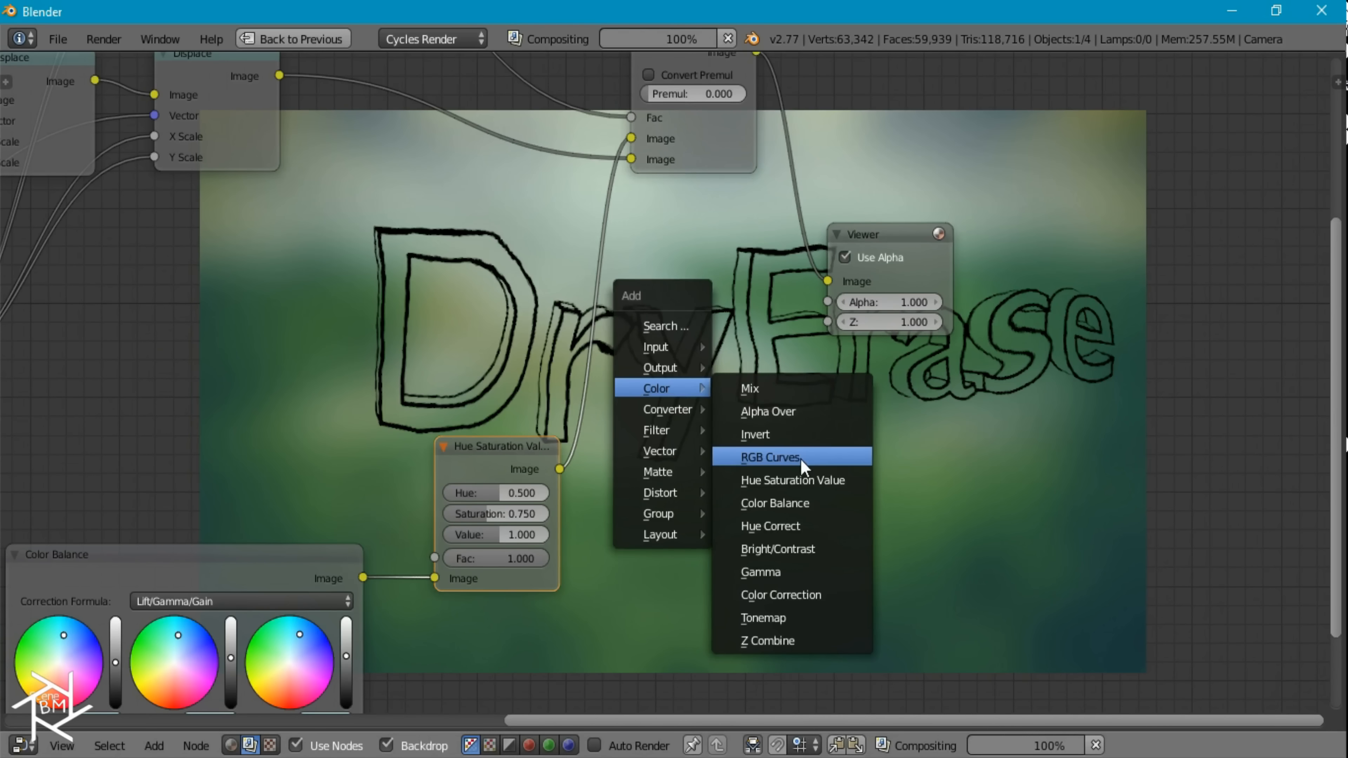
left_click(791, 461)
left_click(609, 354)
- Tidy the node layout by moving Alpha Over closer to the RGB Curves and the Composite node farther out above the Viewer
scroll(609, 354, "down", 4)
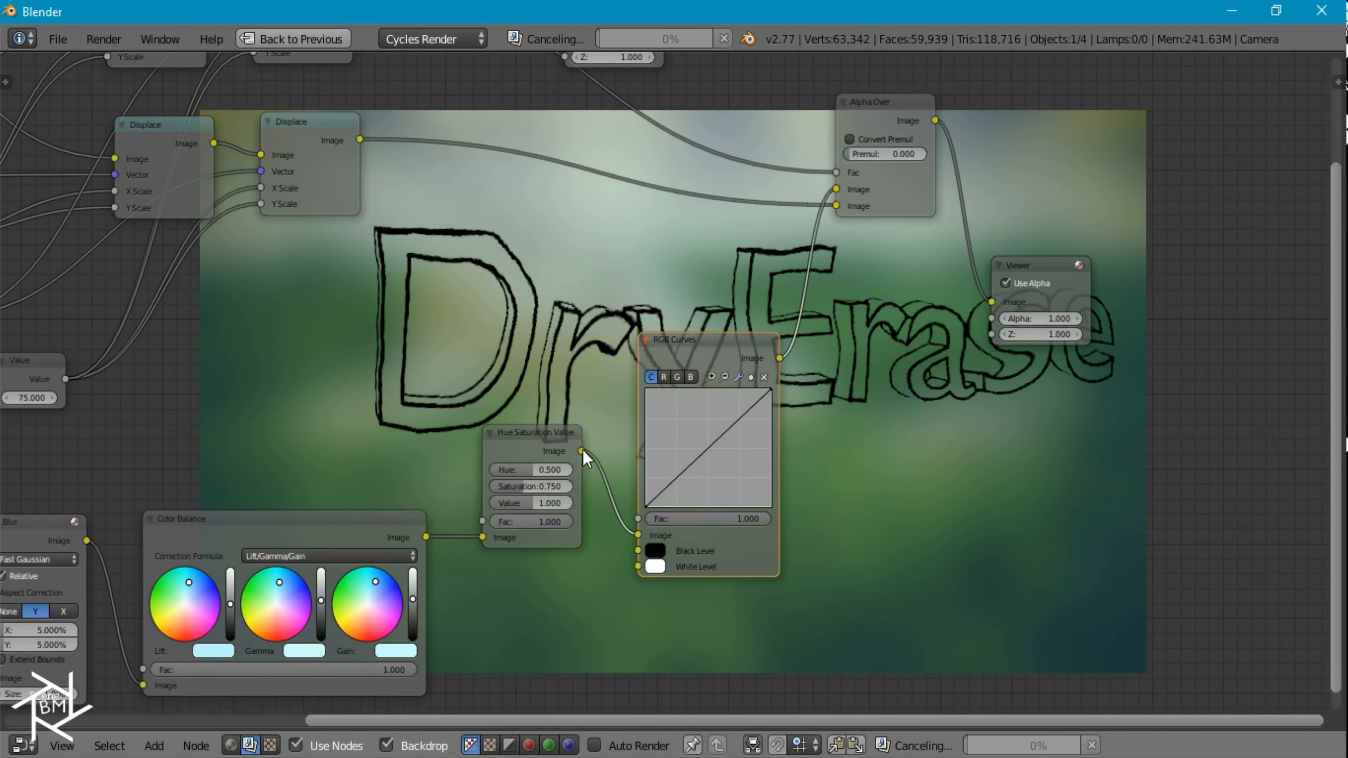
left_click_drag(873, 526, 279, 434)
left_click_drag(816, 367, 569, 408)
left_click_drag(957, 168, 753, 240)
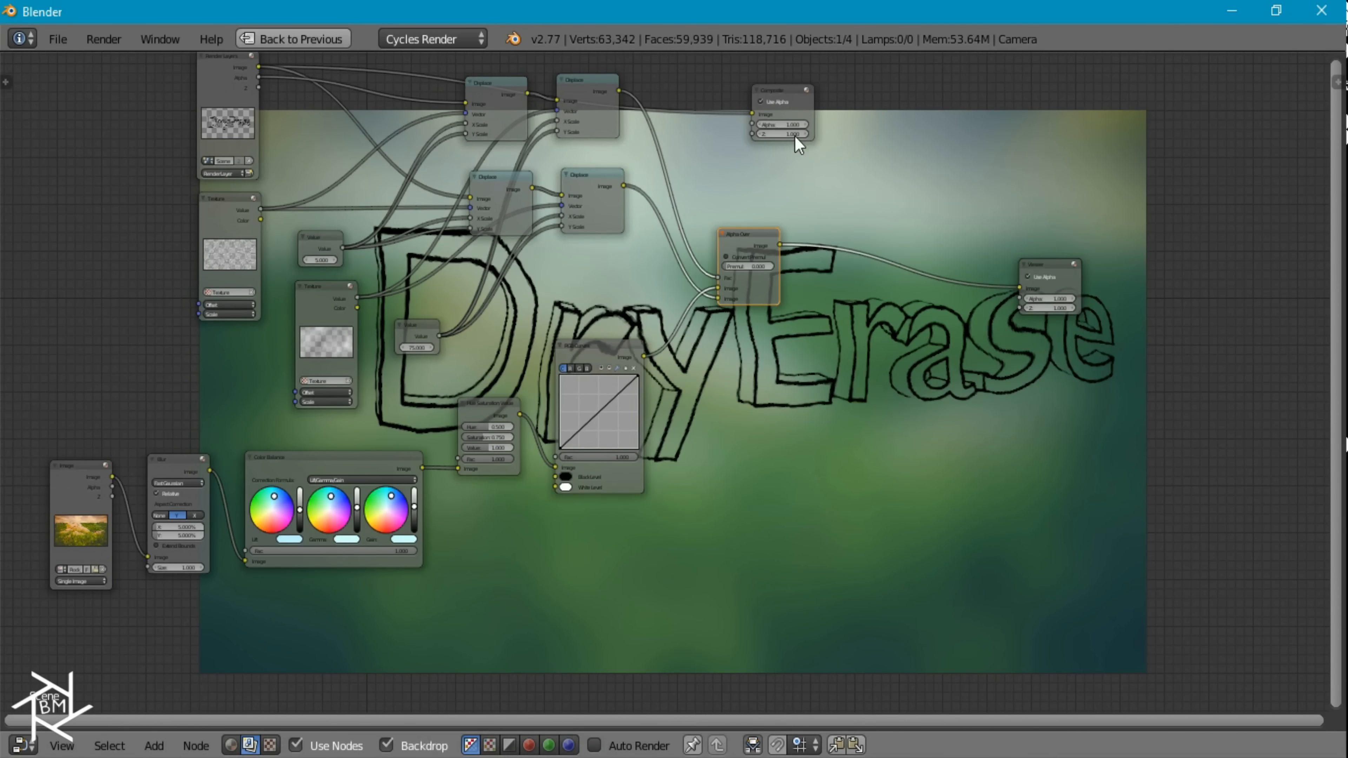
left_click_drag(796, 93, 1011, 99)
- Pull the end point of the RGB Curves node's blue curve in to X 0.37778, Y 1.0
scroll(648, 340, "up", 5)
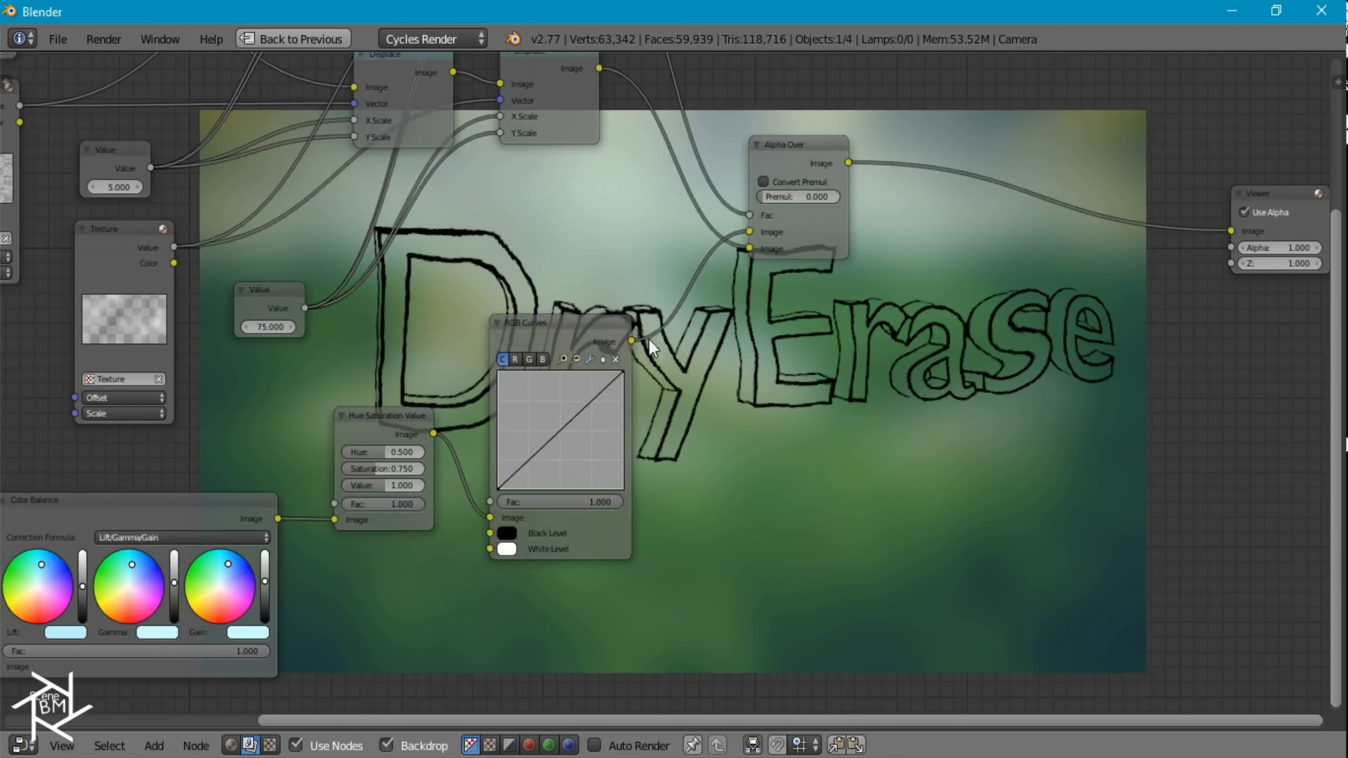
middle_click_drag(594, 323, 513, 370)
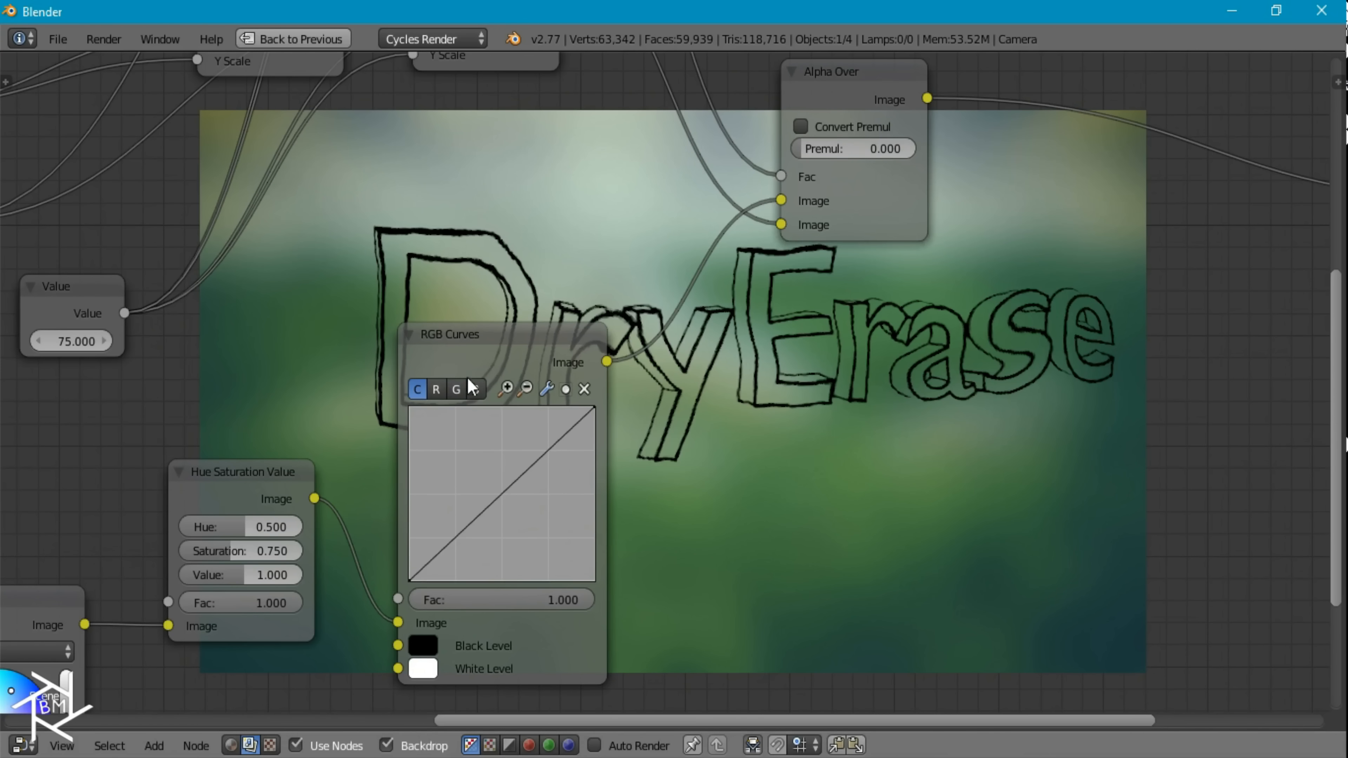
left_click_drag(594, 407, 479, 408)
left_click(460, 388)
left_click(476, 389)
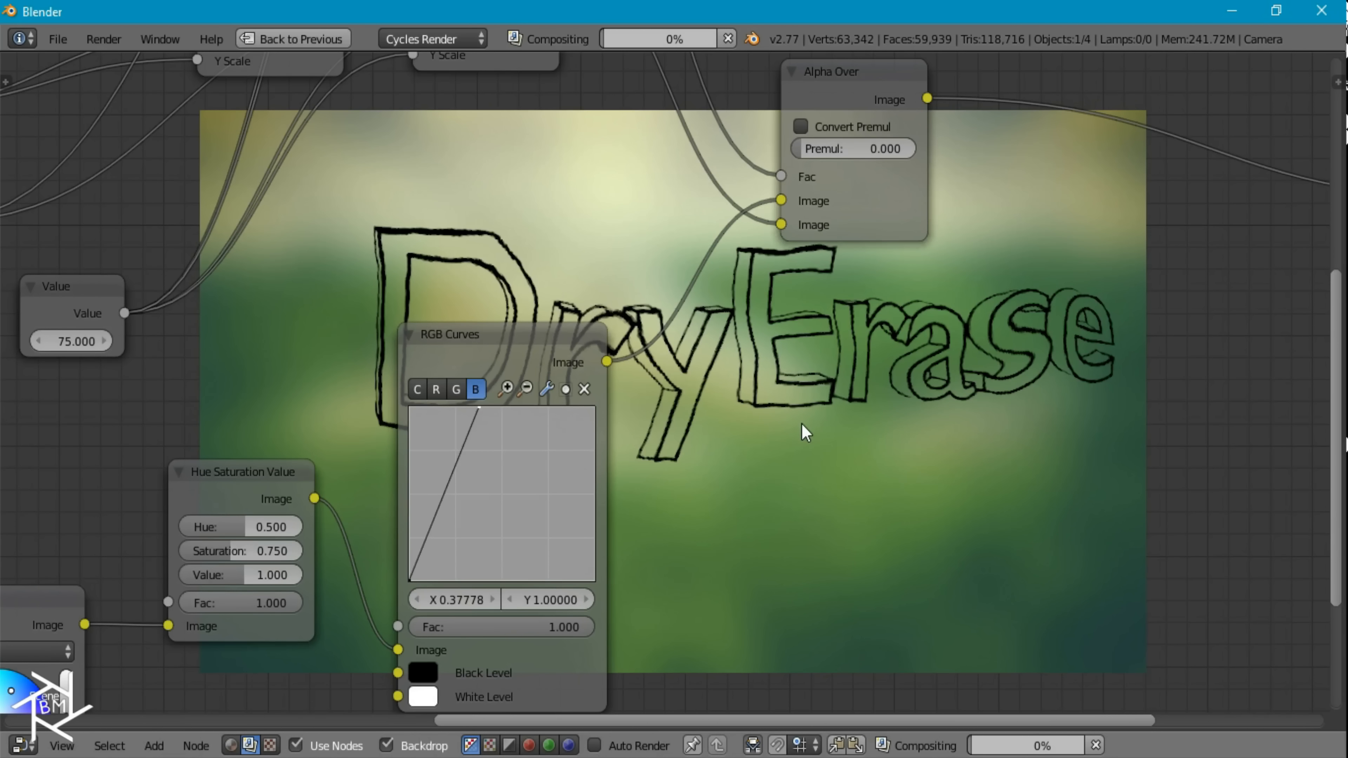
- Move the green curve's end point to X 0.63889, Y 1.0 in the RGB Curves node
scroll(802, 424, "down", 4)
middle_click_drag(963, 457, 884, 493)
scroll(670, 443, "up", 2)
left_click(396, 441)
left_click_drag(478, 471, 462, 458)
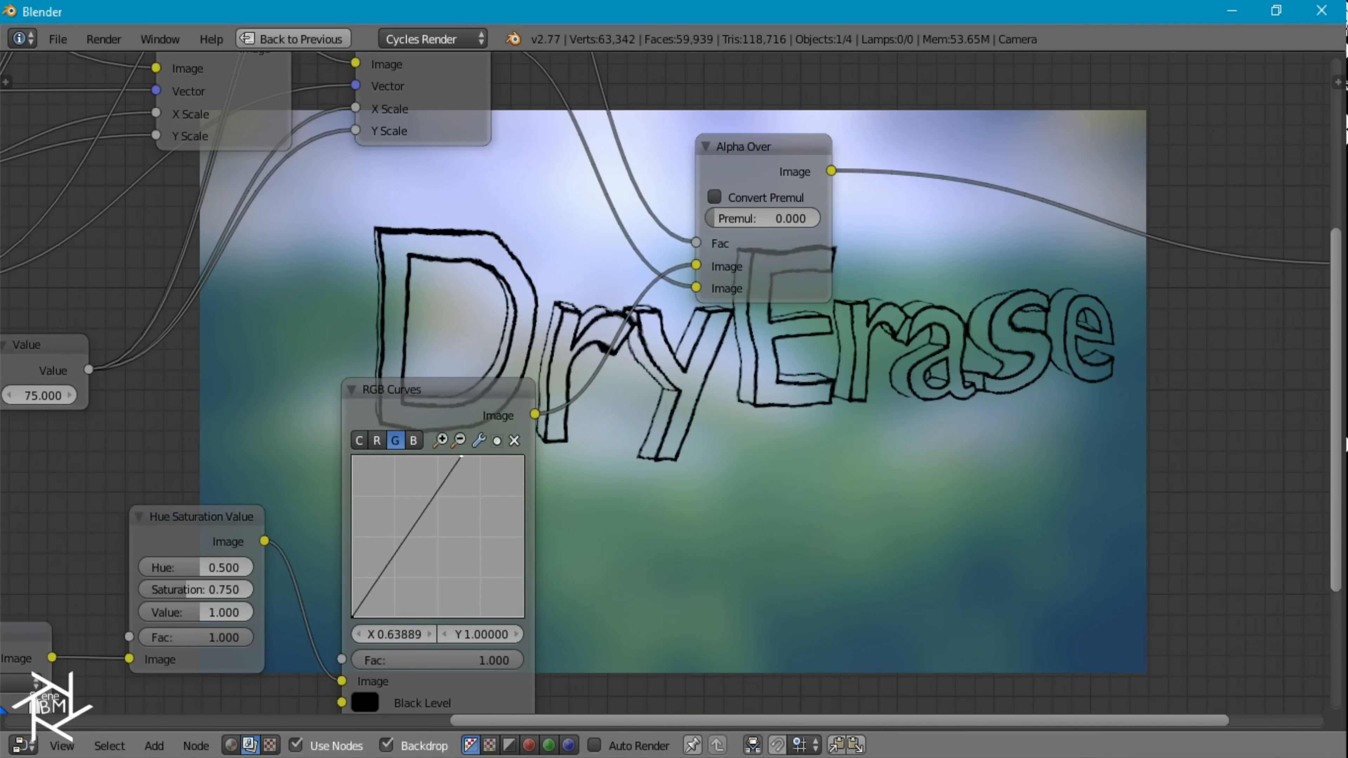
- Link the Alpha Over output to the Composite node's Image input
scroll(722, 458, "down", 2)
middle_click_drag(934, 504, 554, 438)
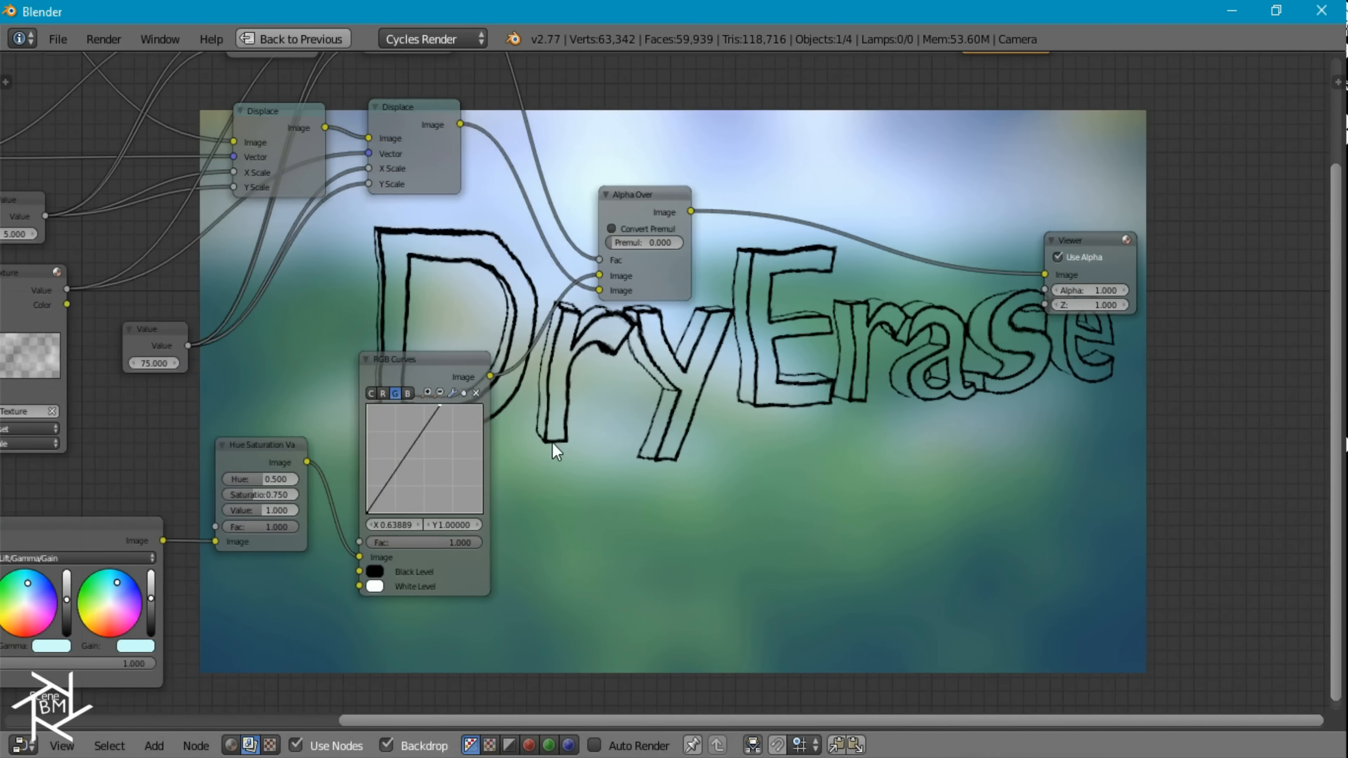
scroll(554, 451, "up", 1)
middle_click_drag(494, 542, 894, 639)
middle_click_drag(195, 301, 422, 413)
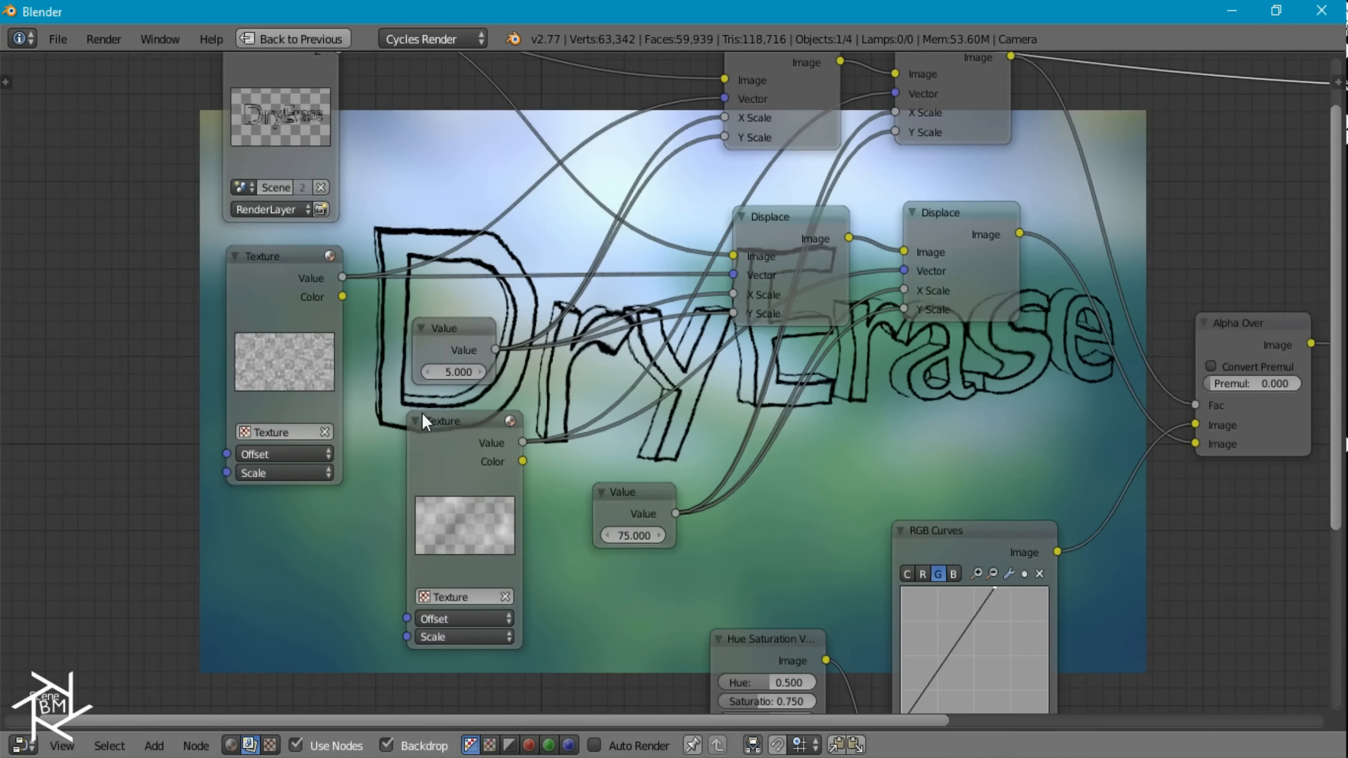
scroll(887, 397, "down", 4)
middle_click_drag(1162, 395, 398, 510)
left_click_drag(376, 469, 626, 286)
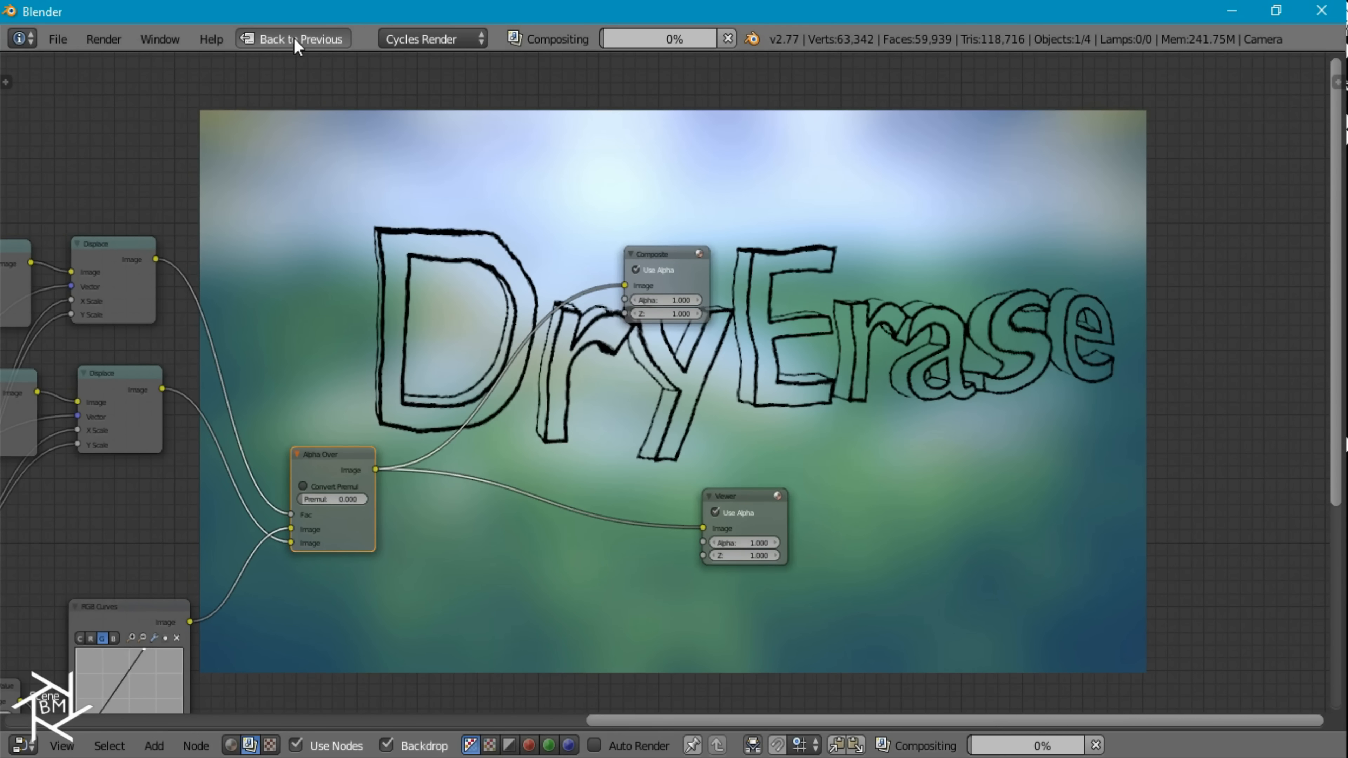
- Set the Cycles render samples to 10 in the scene's Sampling settings
left_click(298, 40)
left_click(1171, 65)
scroll(1165, 477, "down", 10)
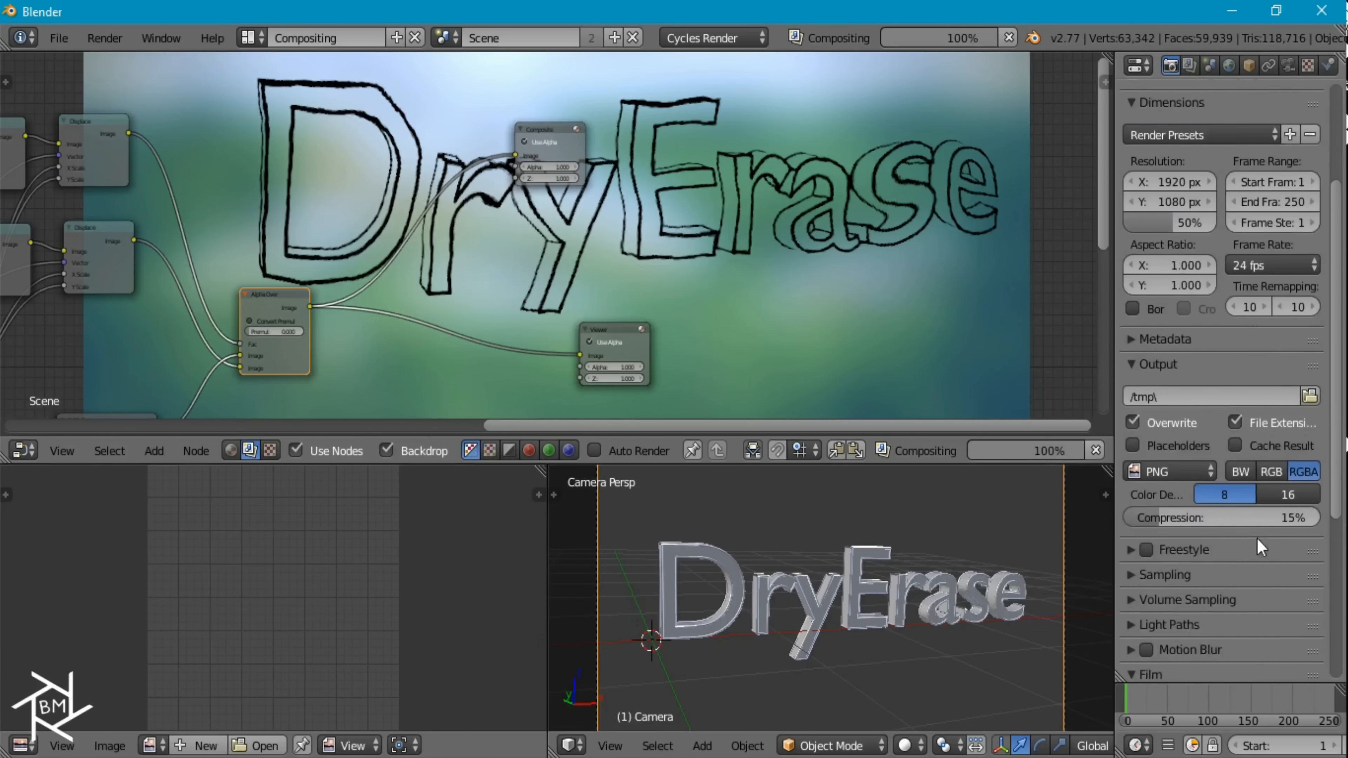
left_click(1259, 555)
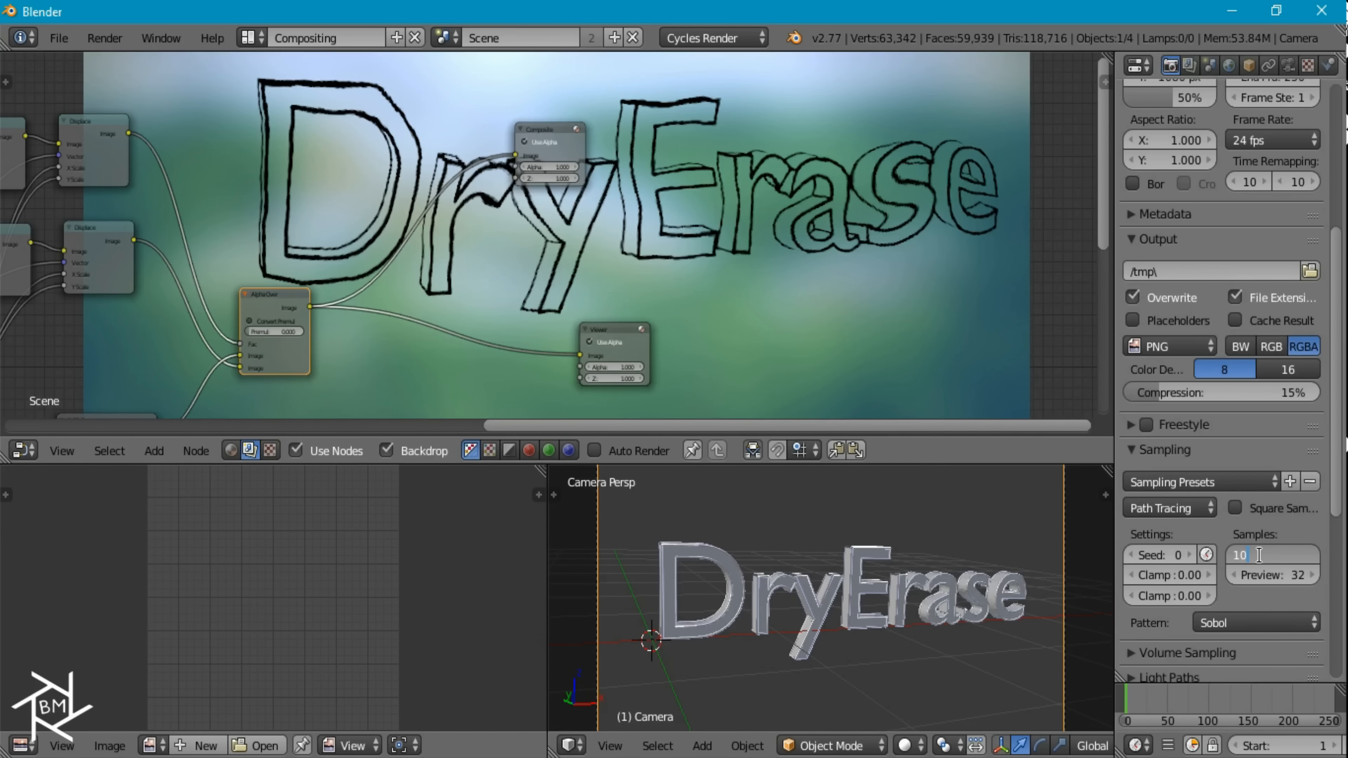
key("Return")
scroll(1201, 247, "up", 10)
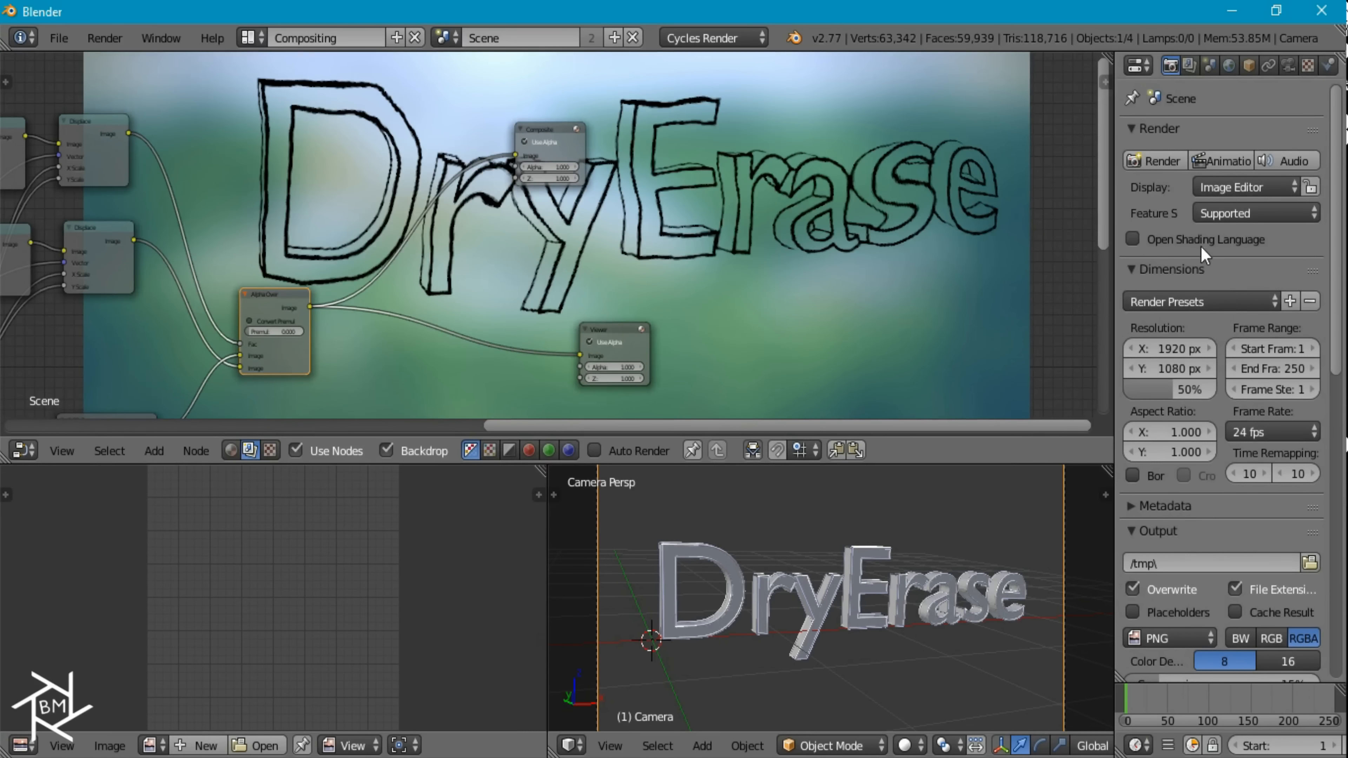
- Render the current frame and examine the composited result in an enlarged image view
left_click(1160, 160)
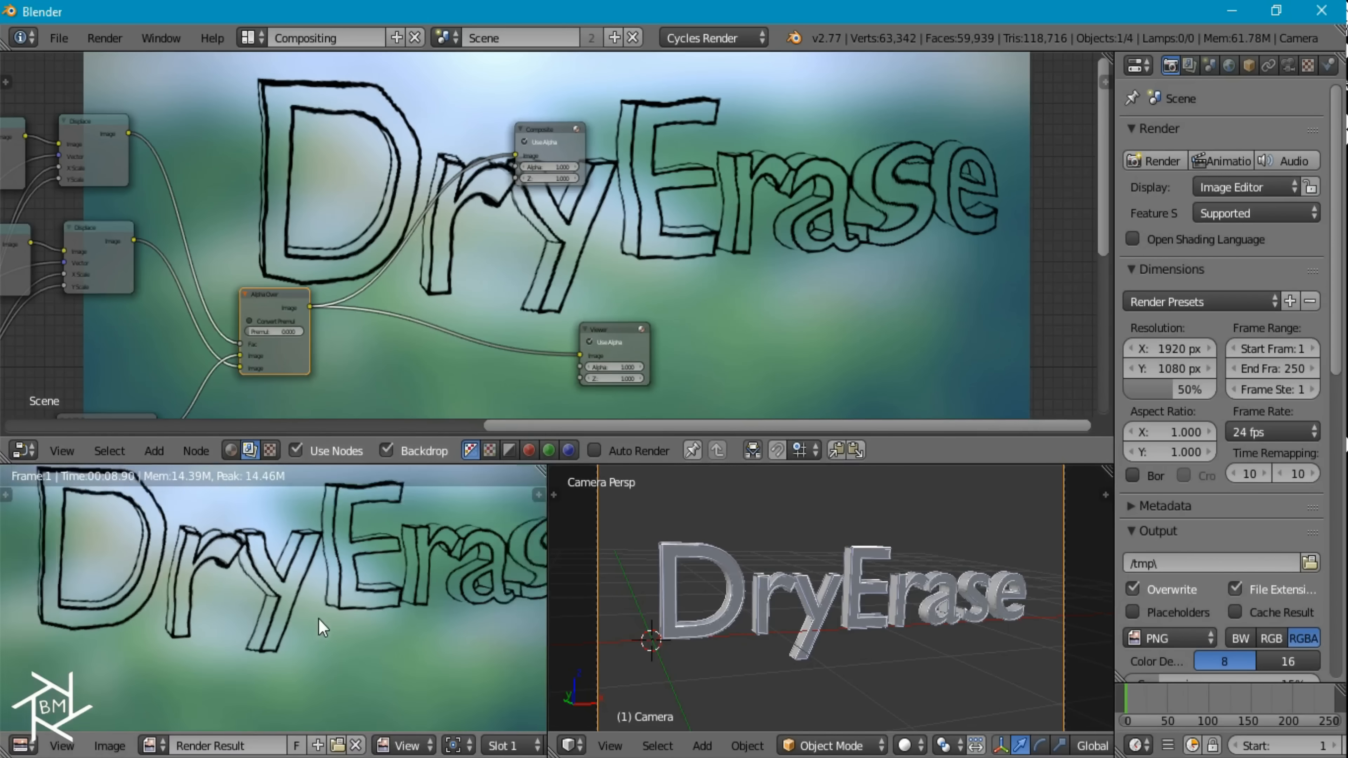
key("ctrl+Up")
scroll(837, 547, "down", 3)
scroll(836, 538, "up", 2)
scroll(831, 530, "up", 2)
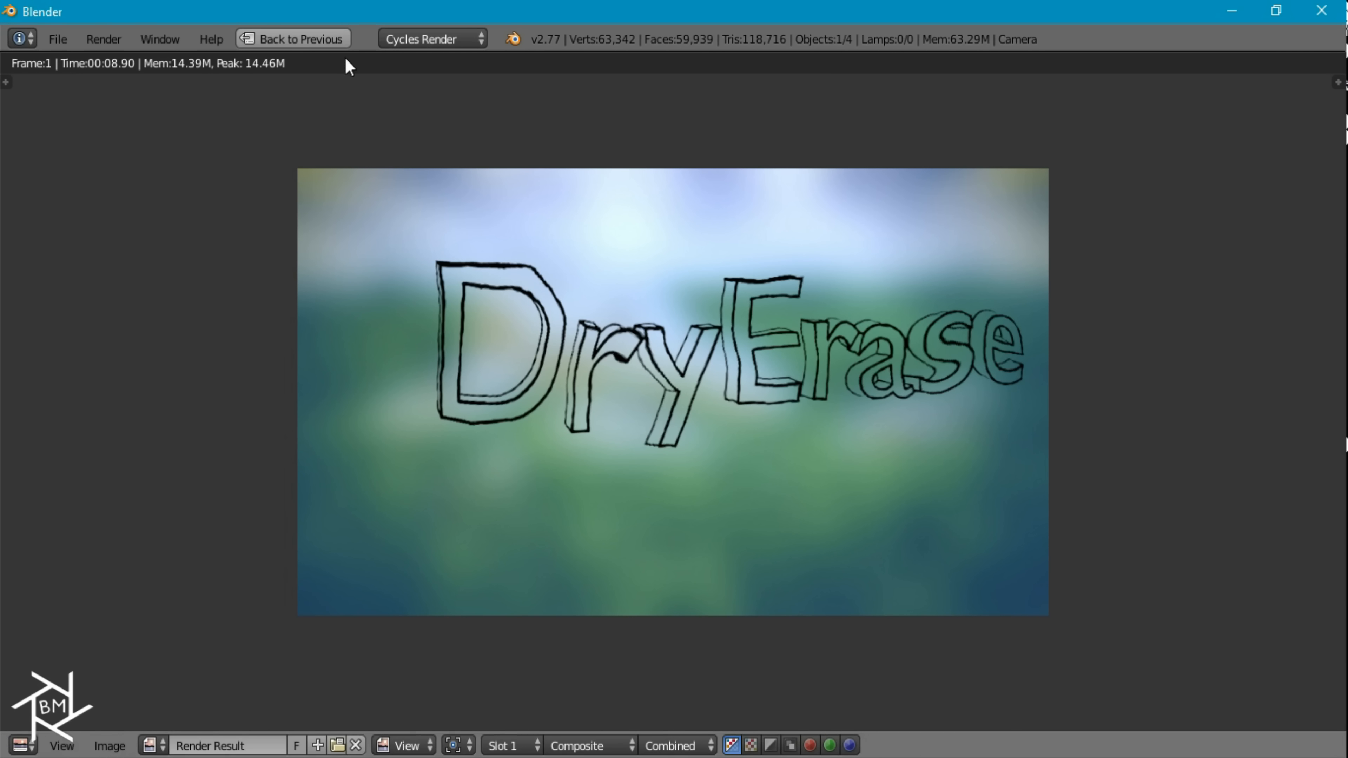
left_click(302, 38)
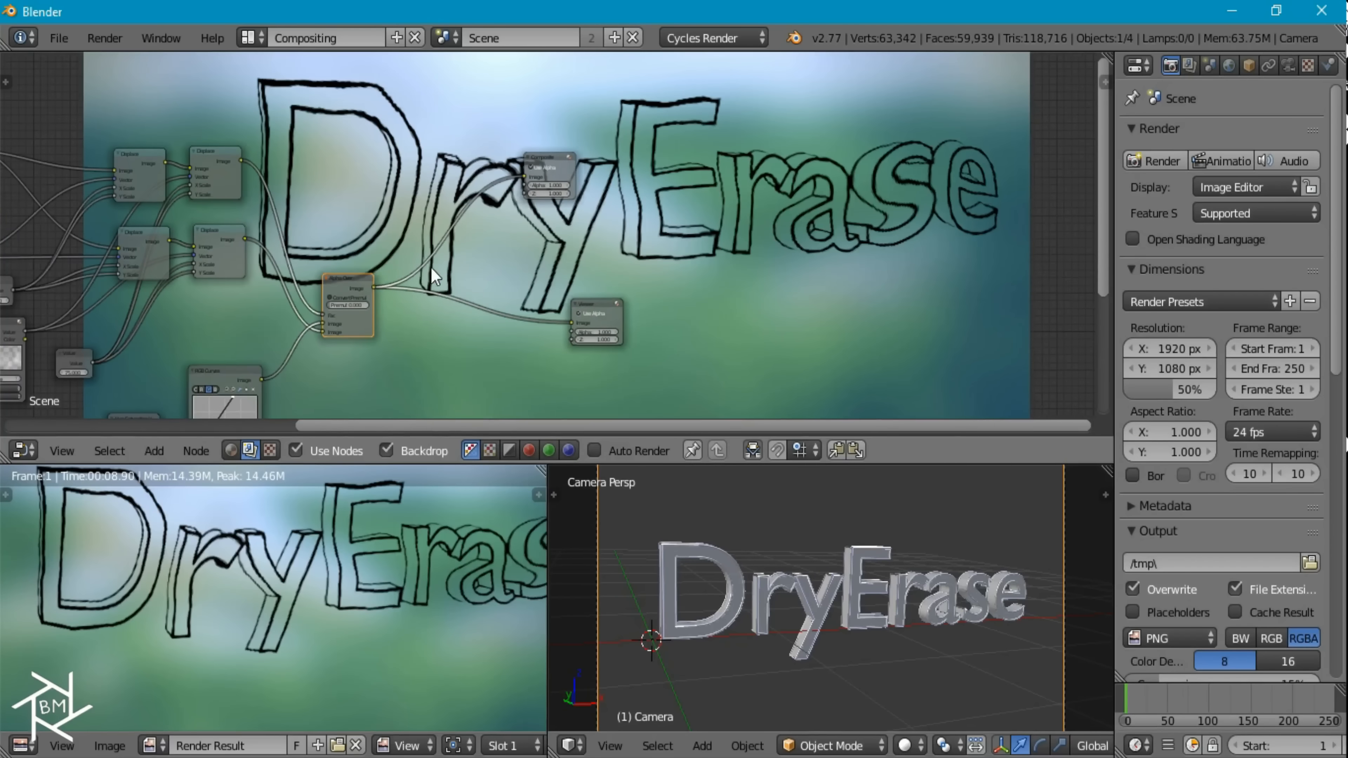
- Move the Alpha Over node farther from the Displace nodes to make room between them
middle_click_drag(431, 268, 577, 234)
left_click_drag(493, 251, 640, 231)
scroll(521, 234, "up", 1)
middle_click_drag(508, 192, 513, 260)
- Insert a Translate node between the upper Displace chain and Alpha Over, and duplicate it onto the lower Displace chain's link
key("shift+a")
mouse_move(495, 249)
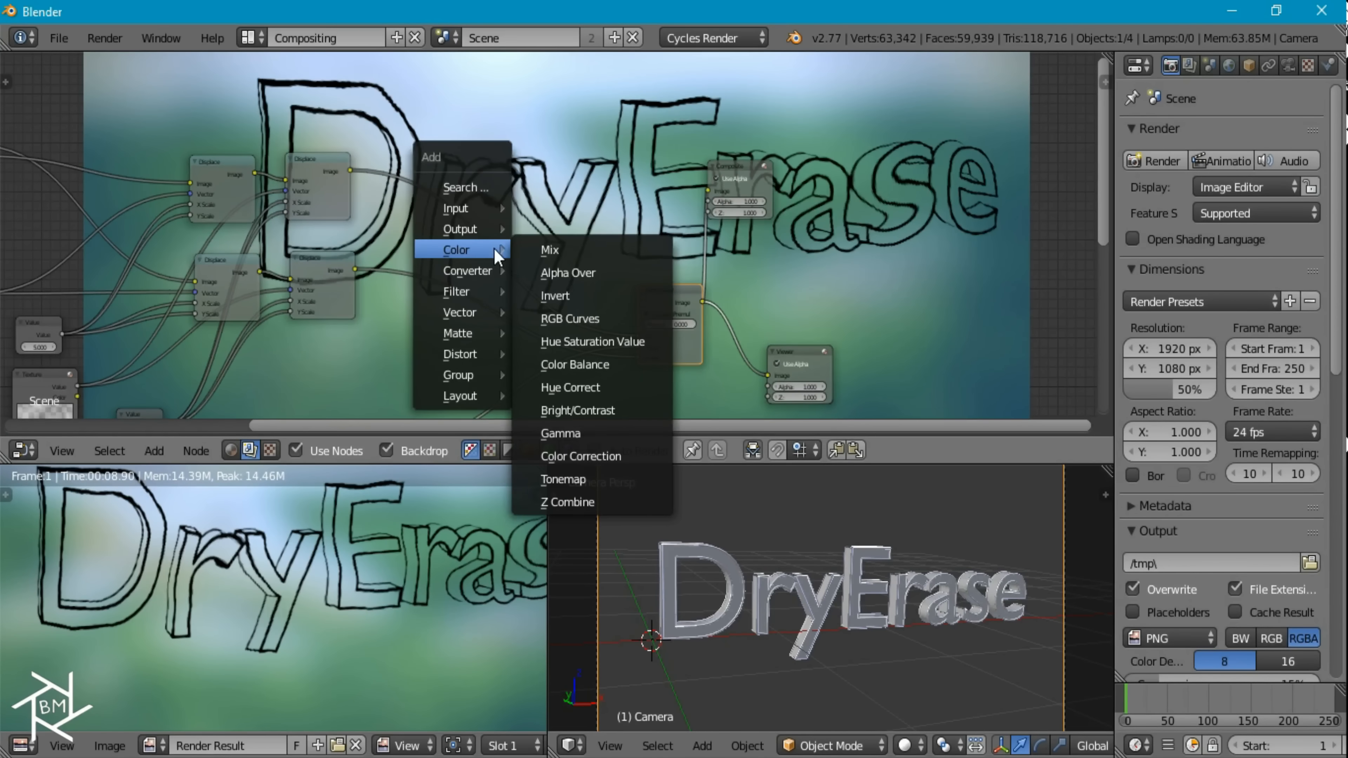
mouse_move(469, 354)
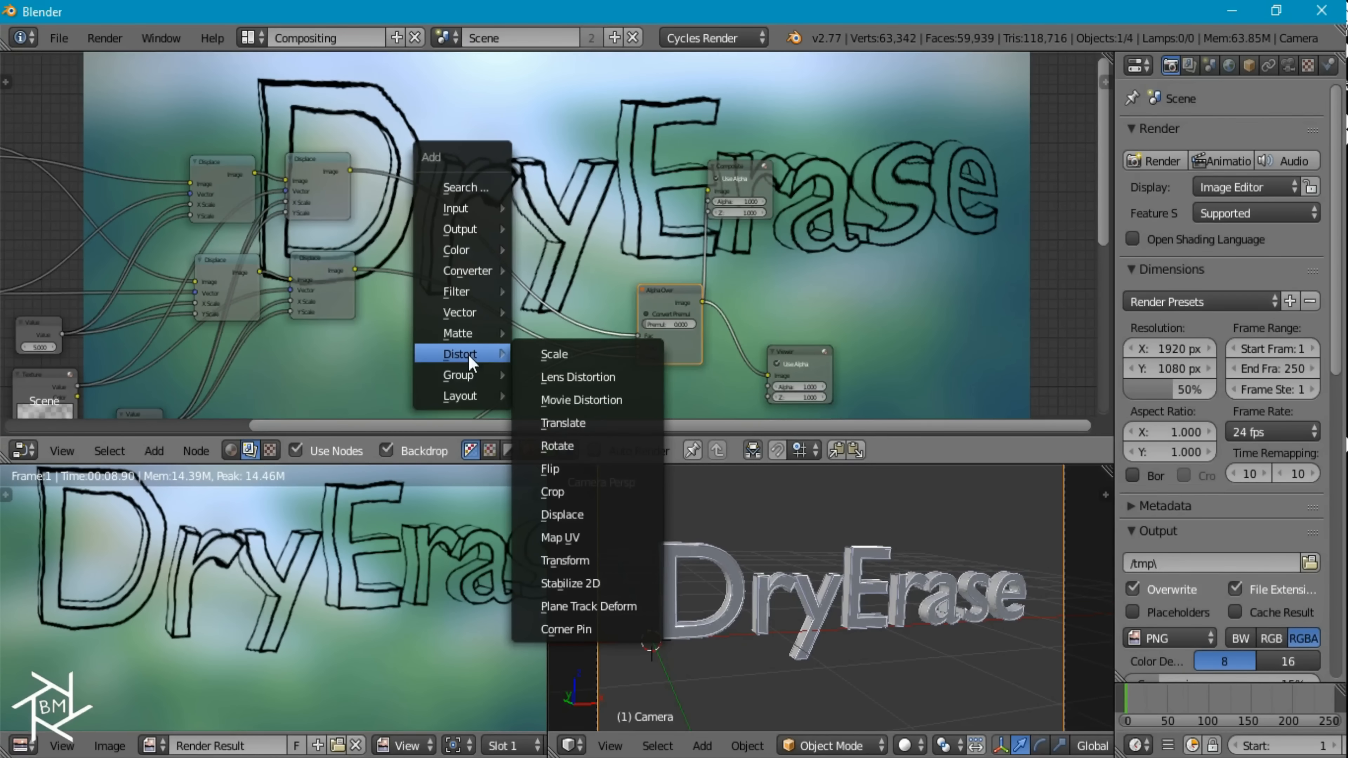
left_click(603, 424)
left_click(453, 167)
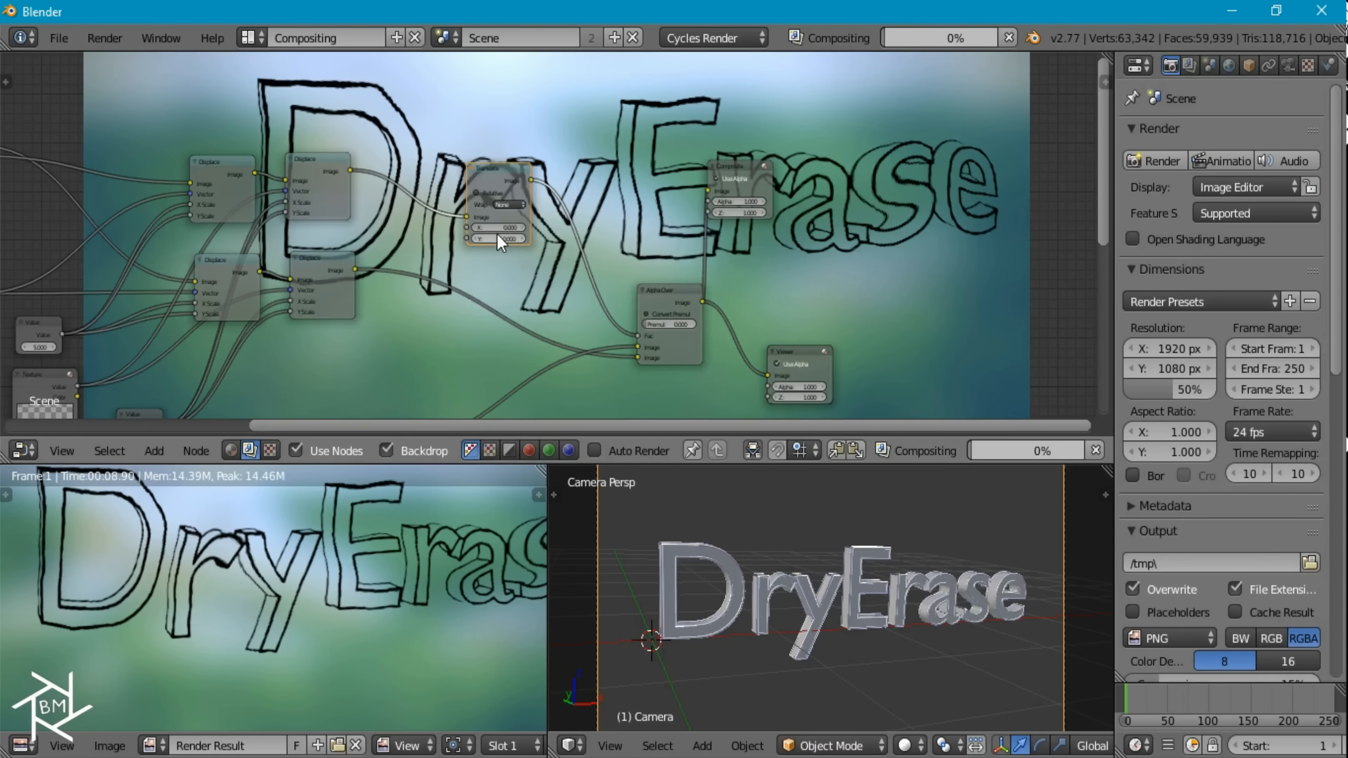
key("shift+d")
left_click(505, 324)
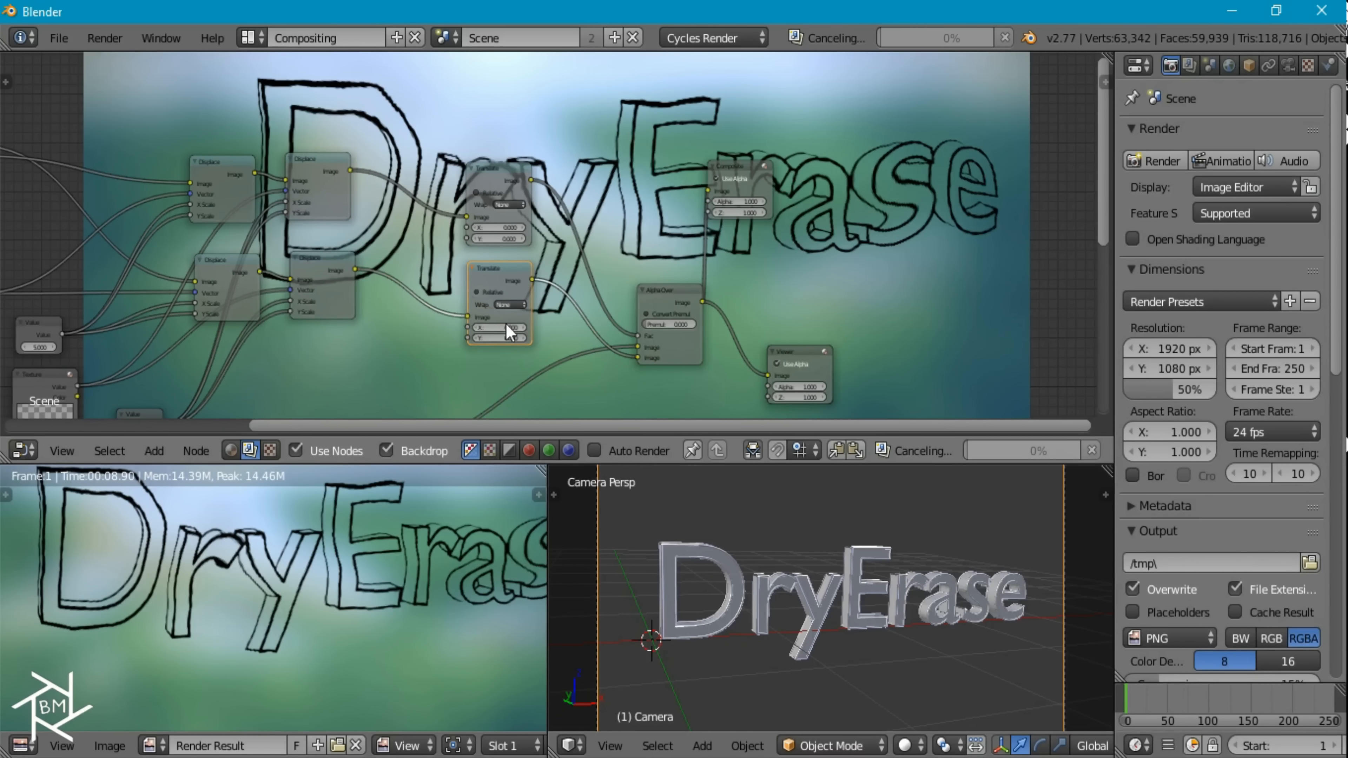
- Add a Value node above the Translate nodes and link it to the X input of both
middle_click_drag(517, 154, 555, 257)
key("shift+a")
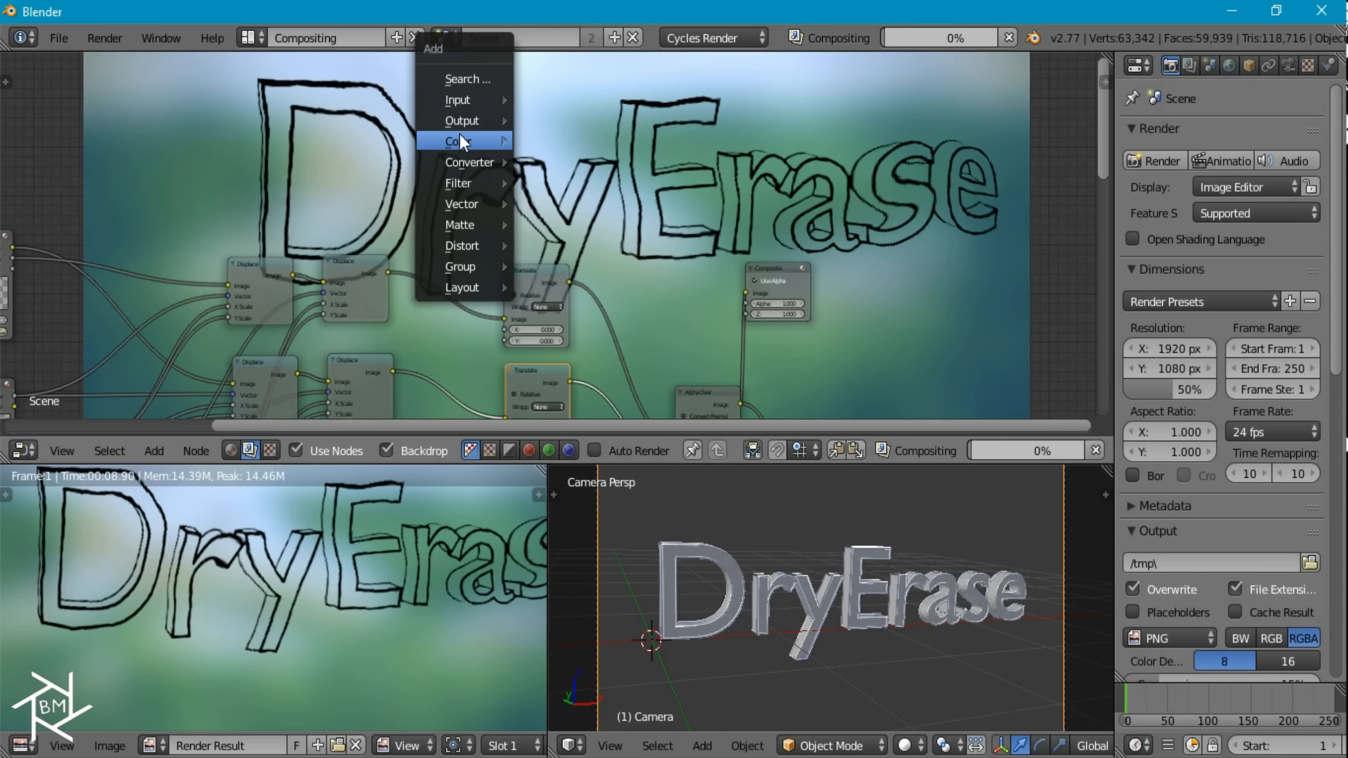
mouse_move(458, 100)
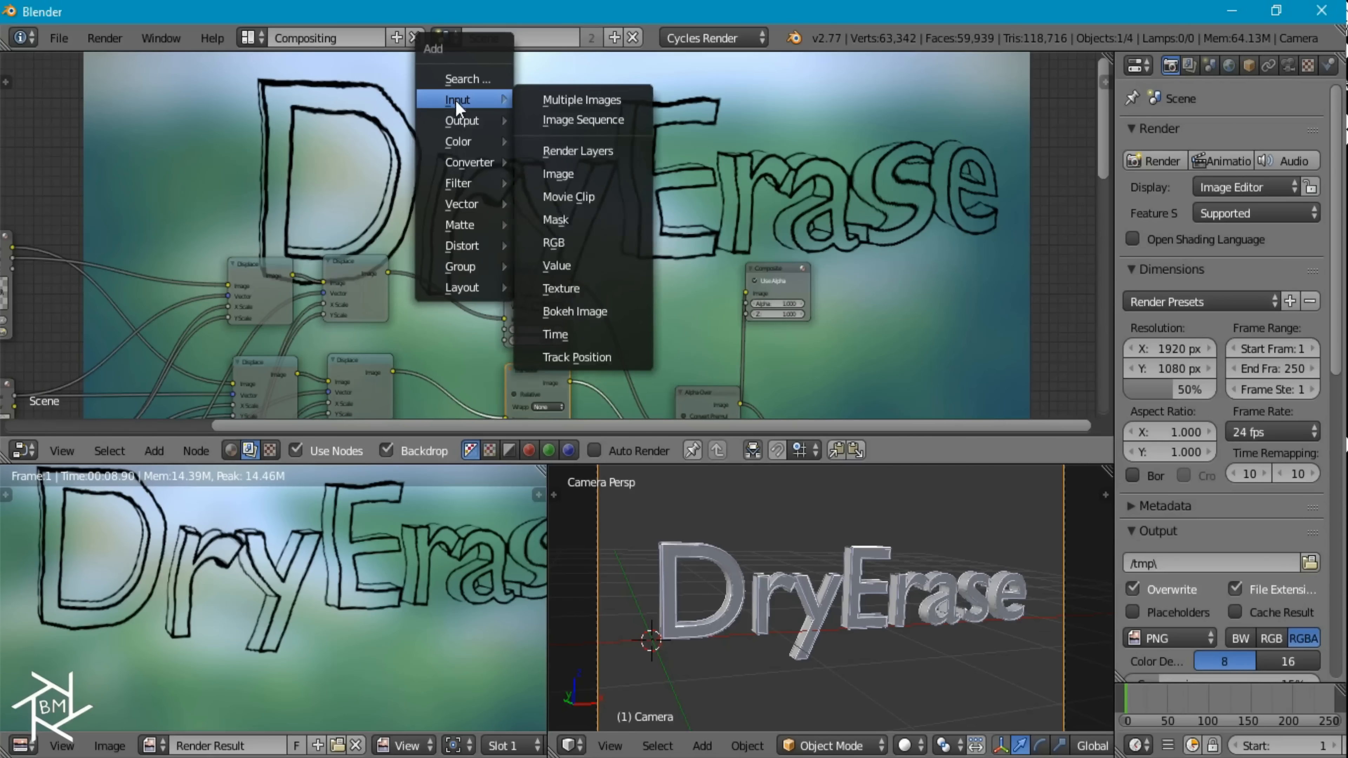
left_click(553, 267)
left_click(455, 211)
left_click_drag(453, 211, 505, 330)
middle_click_drag(478, 249, 483, 168)
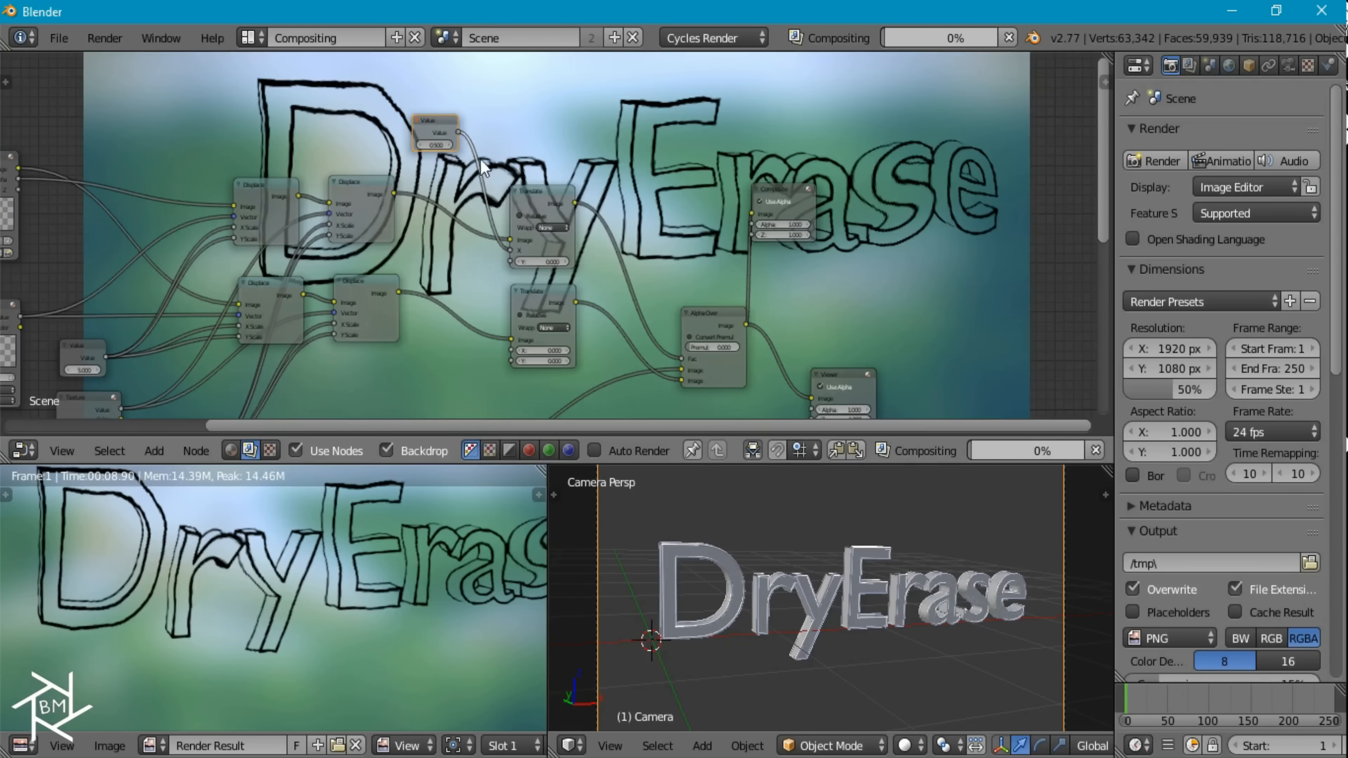
left_click_drag(458, 132, 516, 352)
- Duplicate the Value node and link the copy to the Y input of both Translate nodes
key("shift+d")
left_click(448, 262)
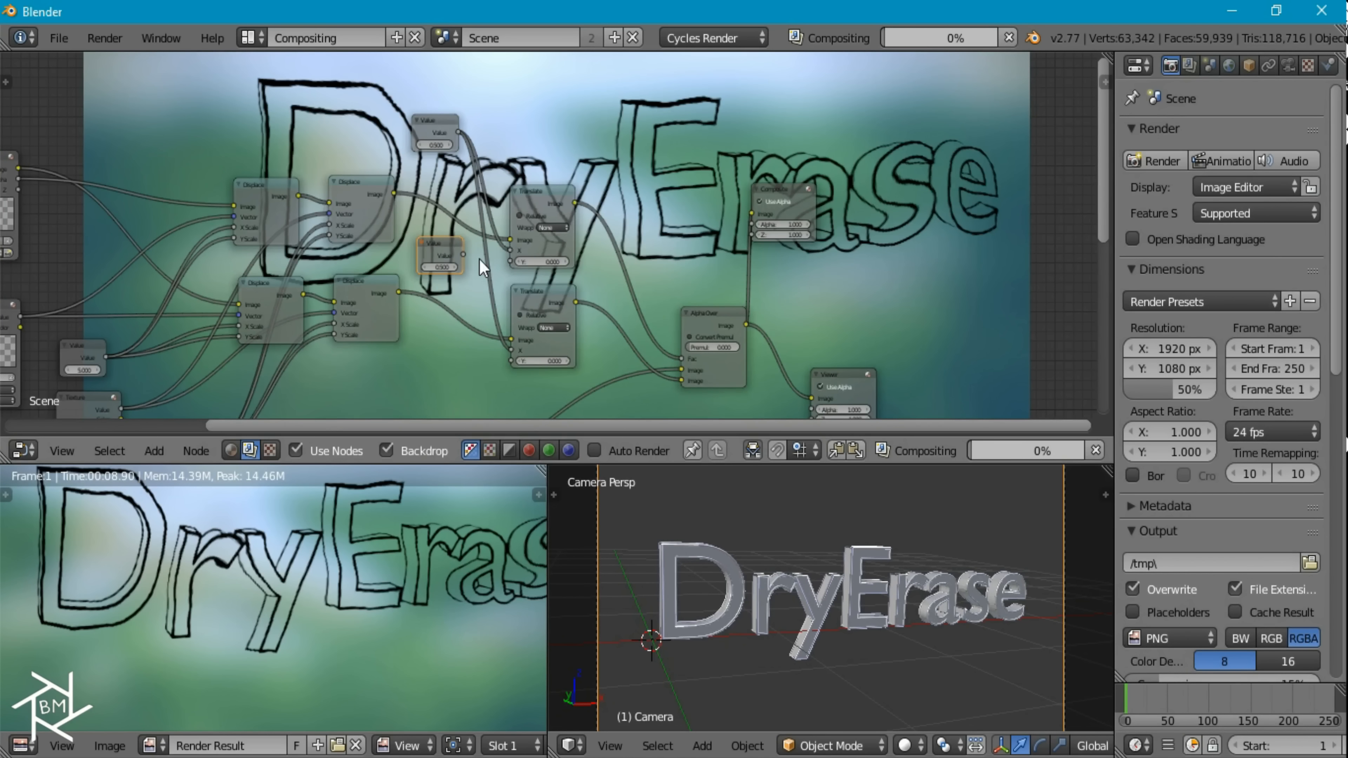
left_click_drag(462, 254, 512, 362)
scroll(434, 318, "up", 1)
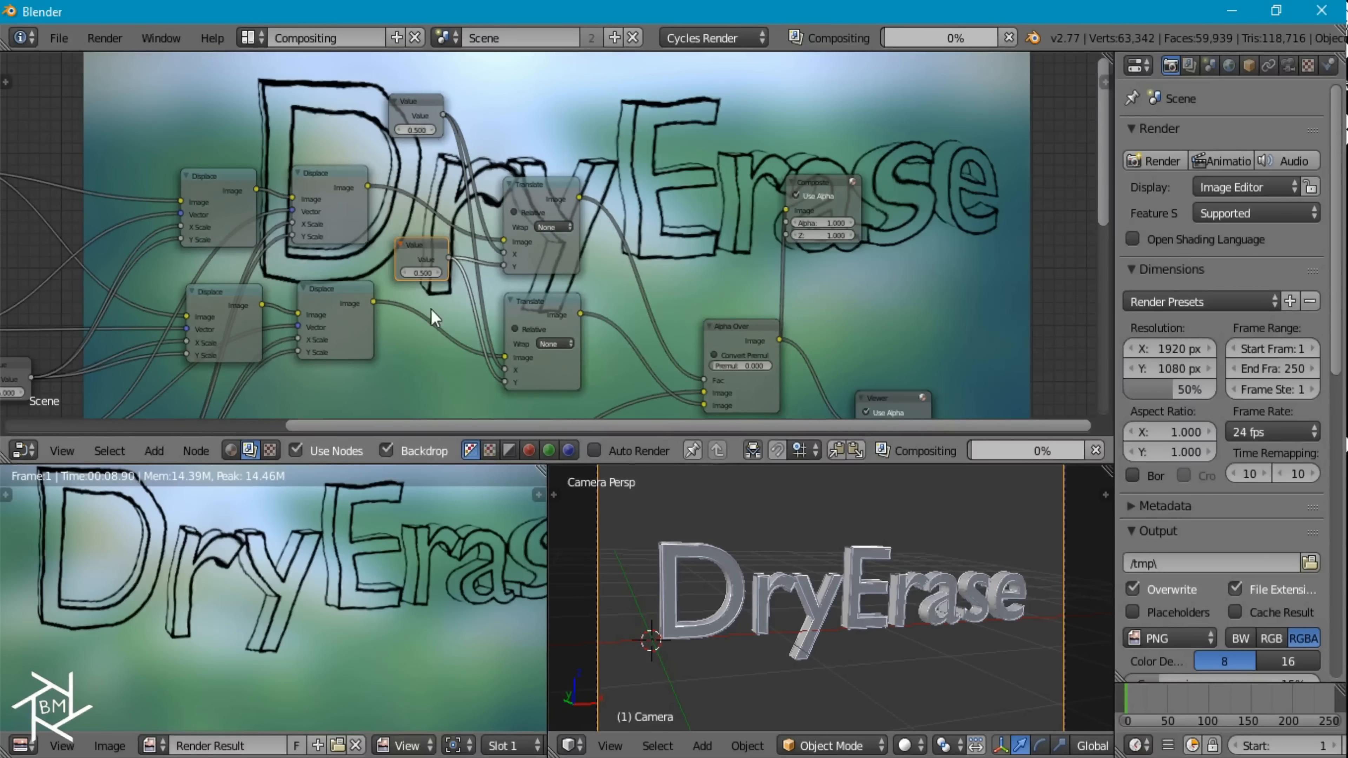
- Set both Value nodes driving the Translate nodes' X and Y offsets to -50
scroll(533, 297, "down", 2)
key("shift+space")
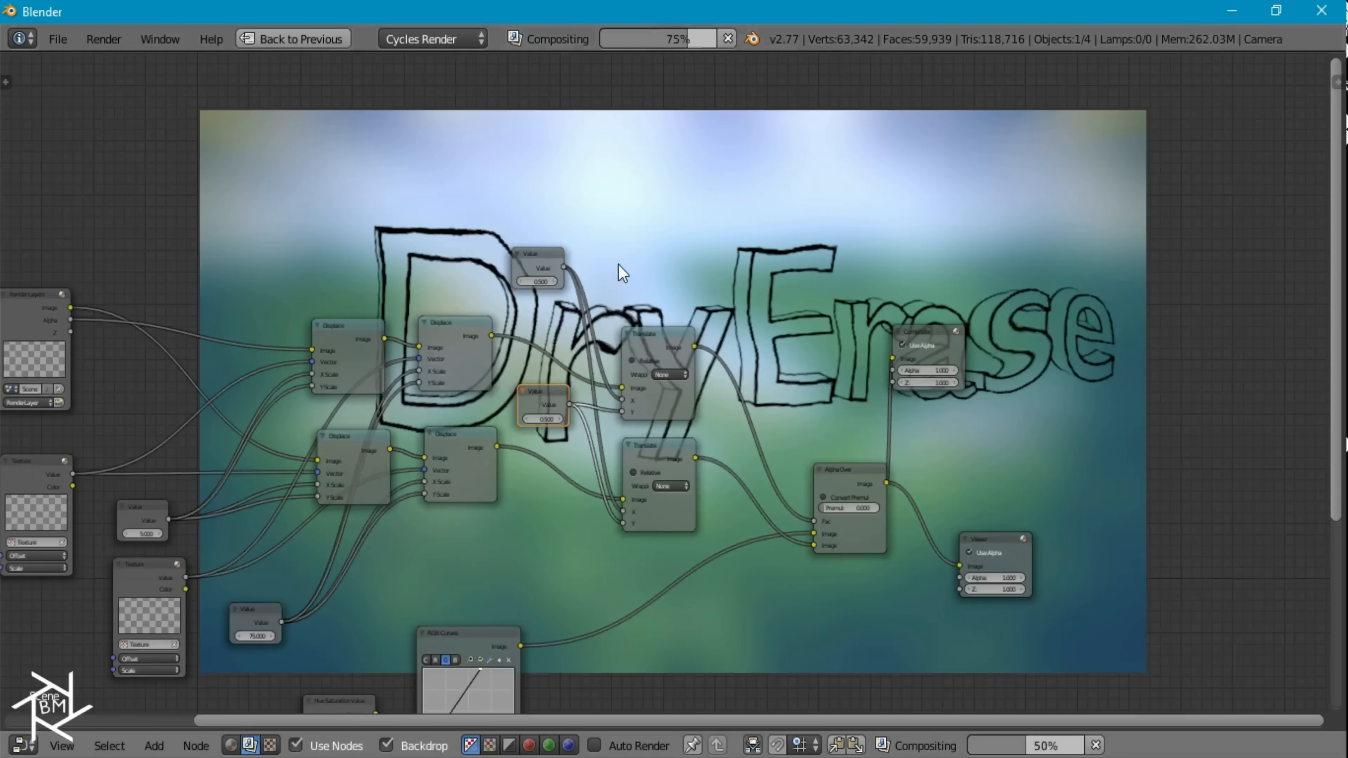
scroll(622, 273, "up", 2)
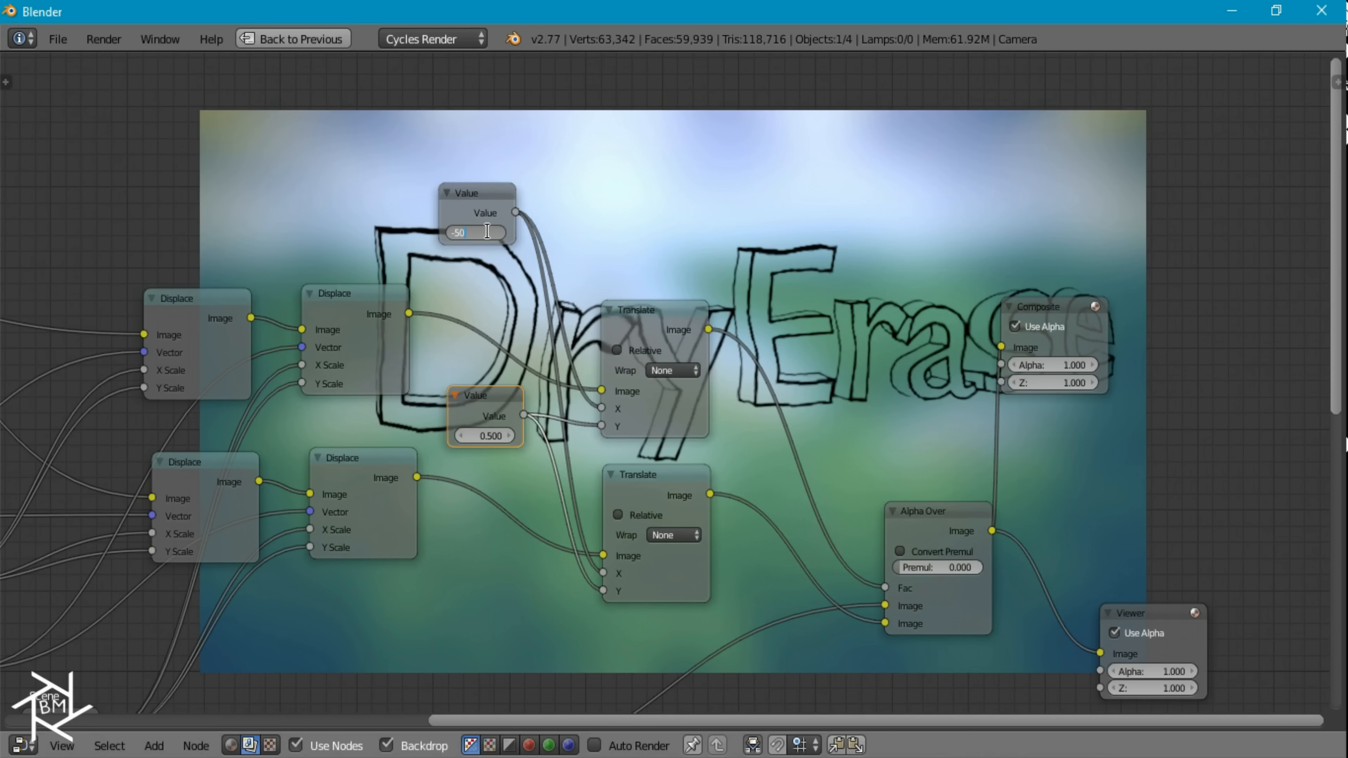
key("Return")
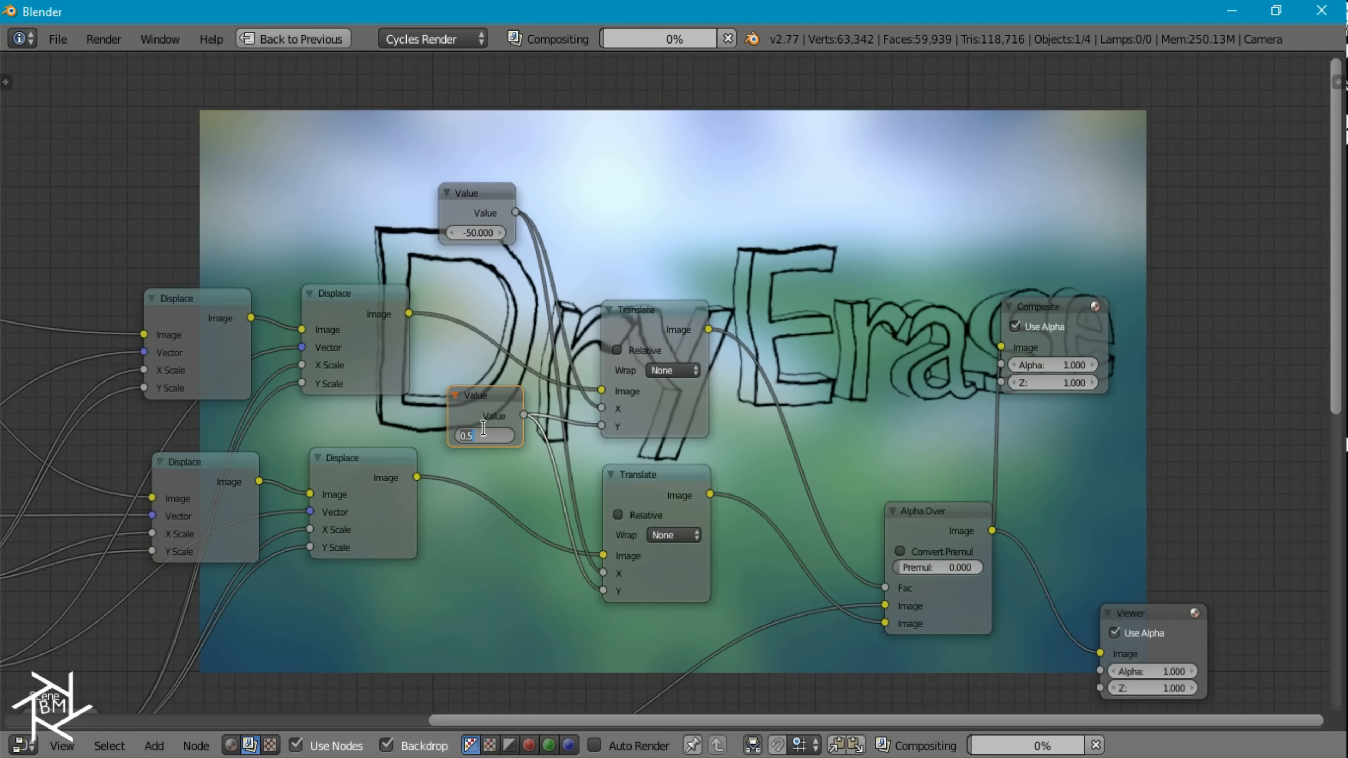
type("-50")
key("Return")
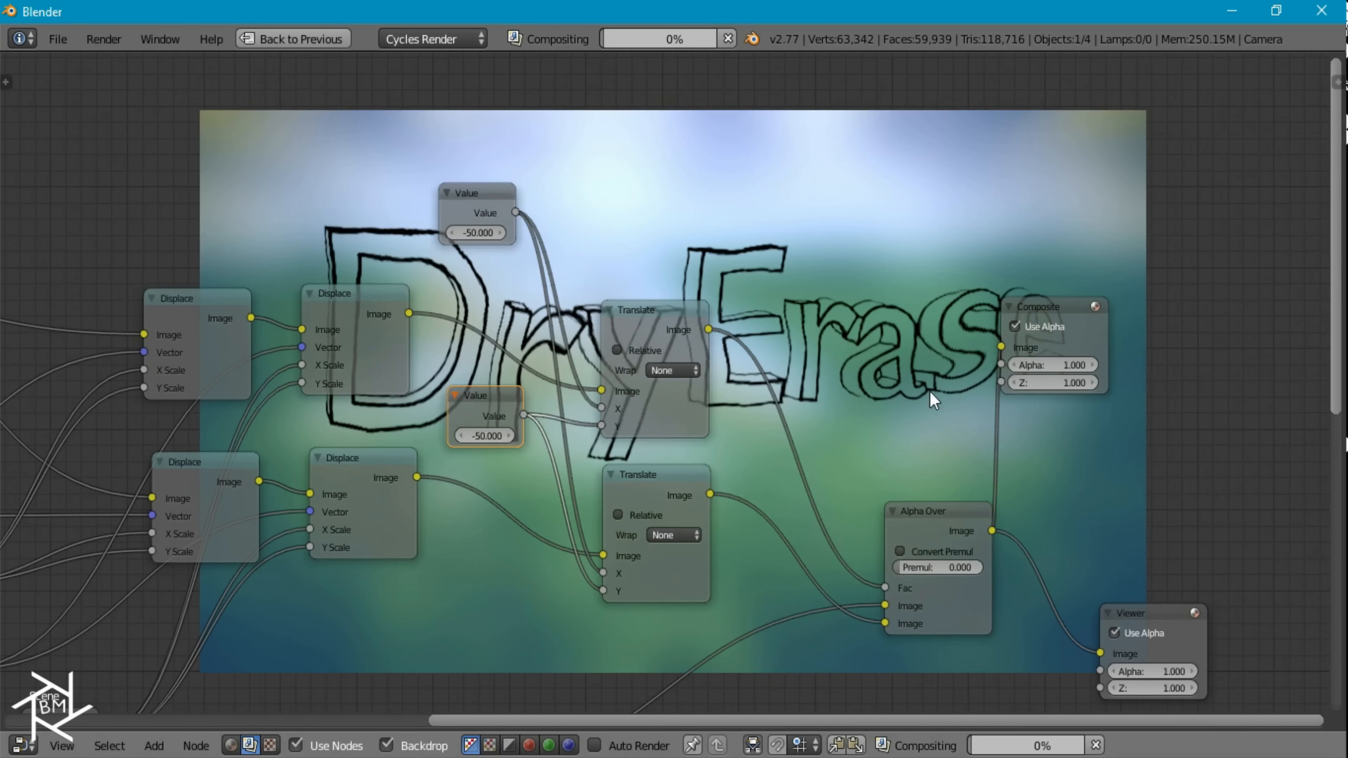
- Examine the shifted lettering's placement in the backdrop and in the enlarged, recomposited render result
middle_click_drag(934, 402, 374, 669)
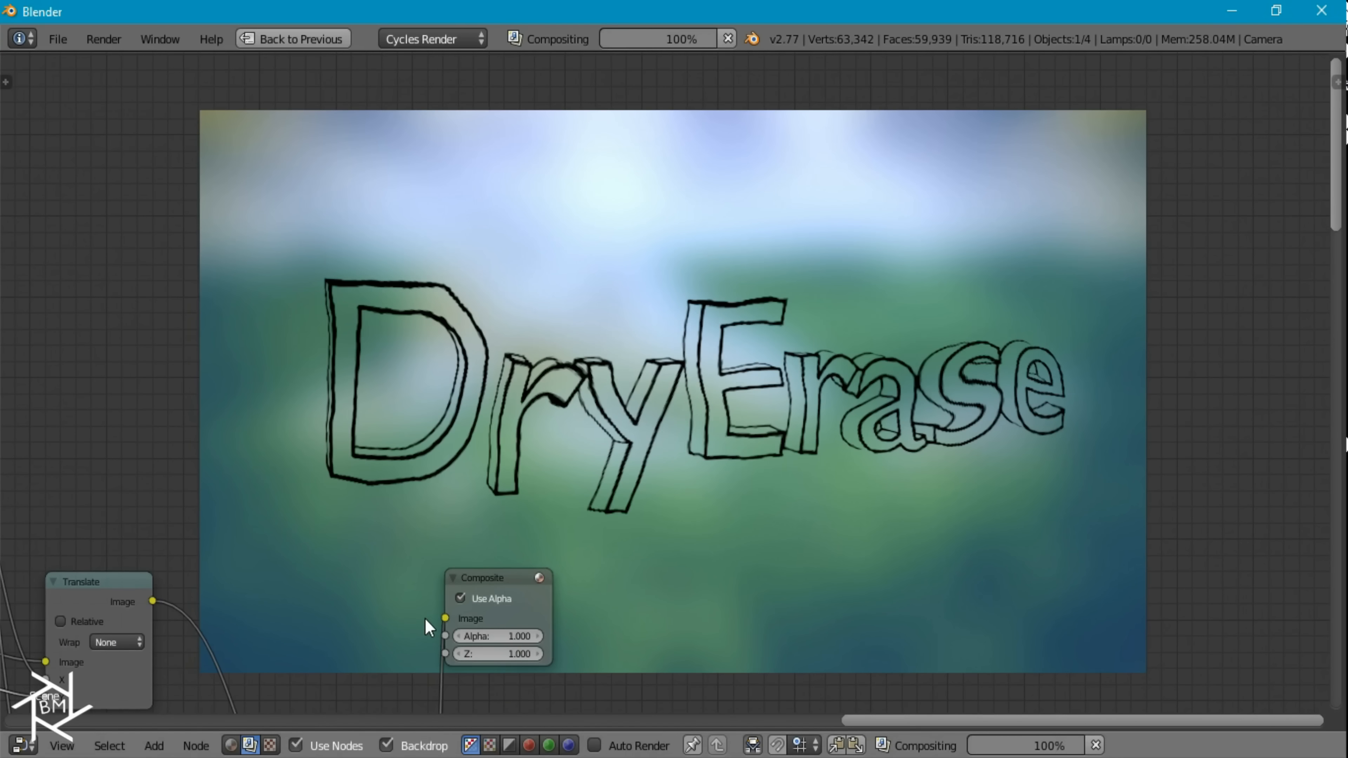
middle_click_drag(731, 542, 1026, 301)
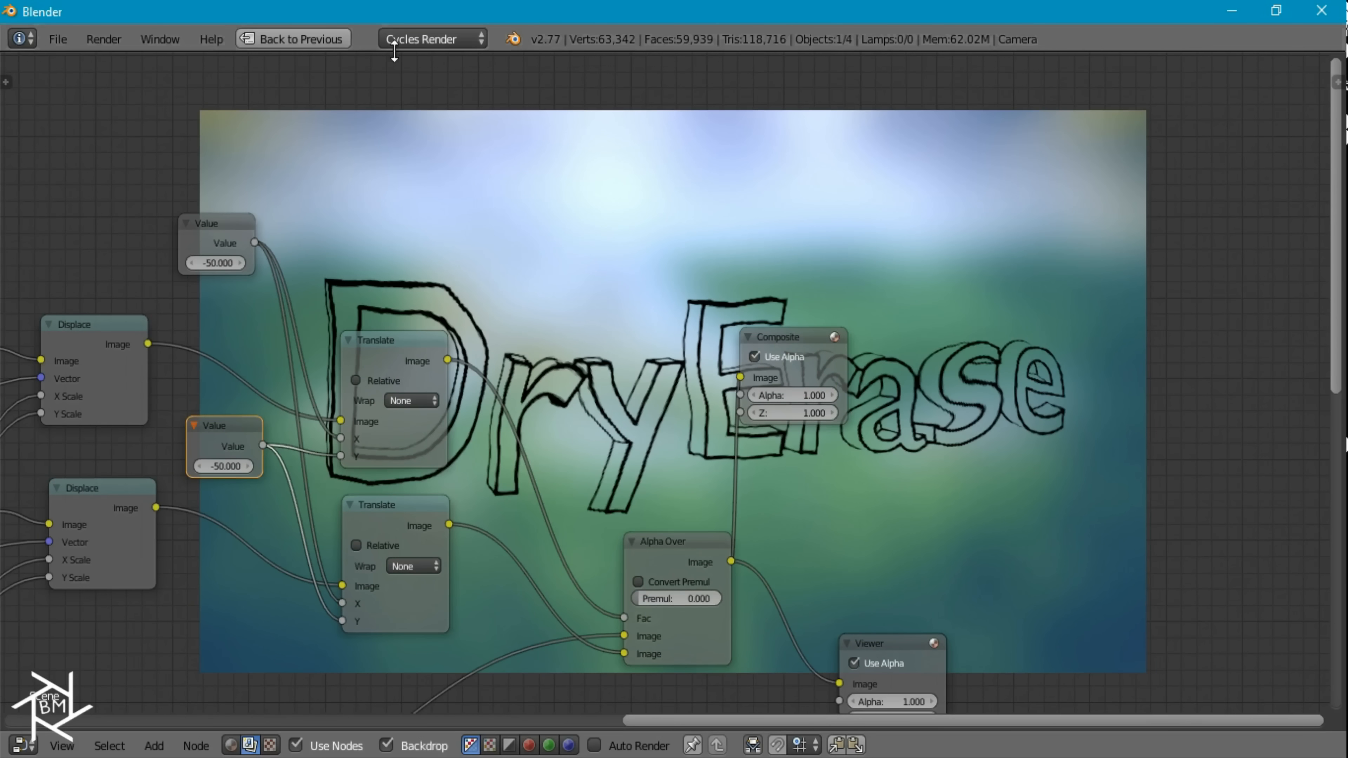
key("shift+space")
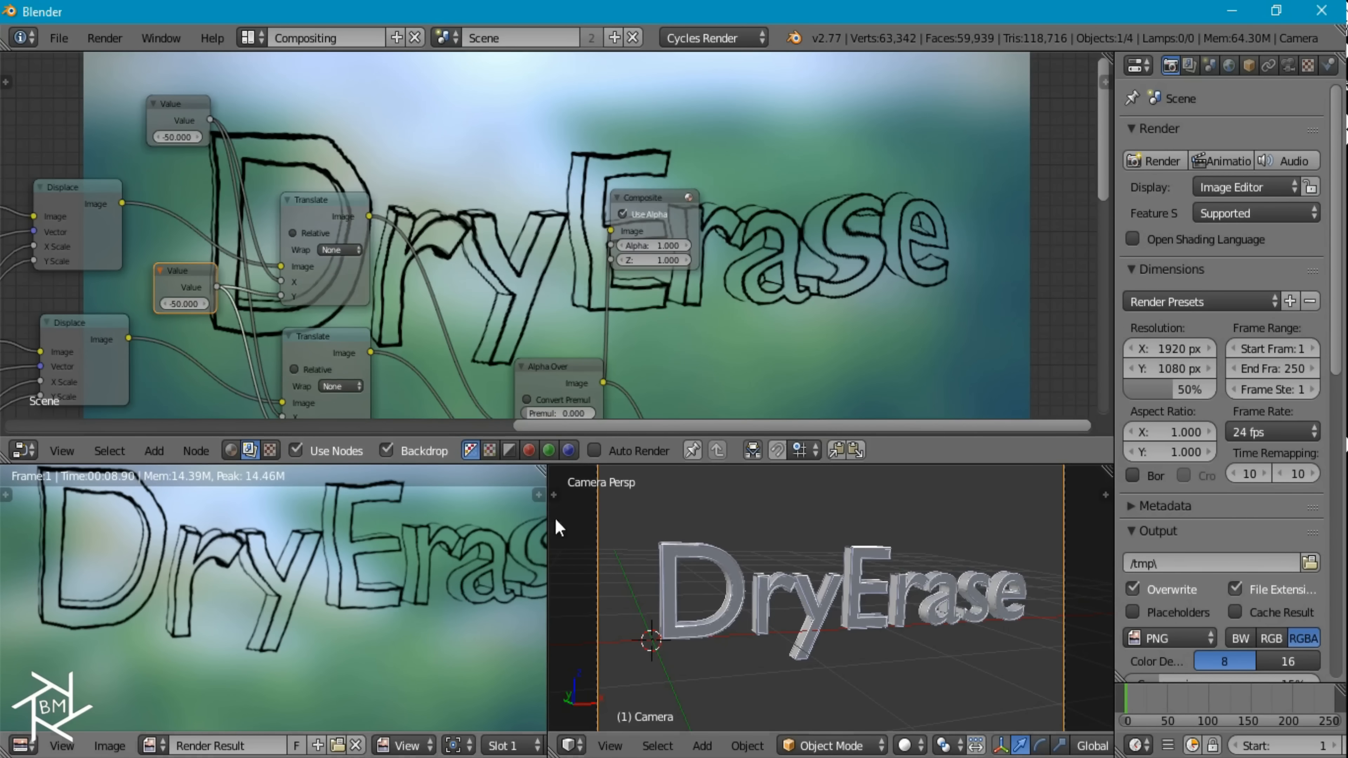
left_click(556, 376)
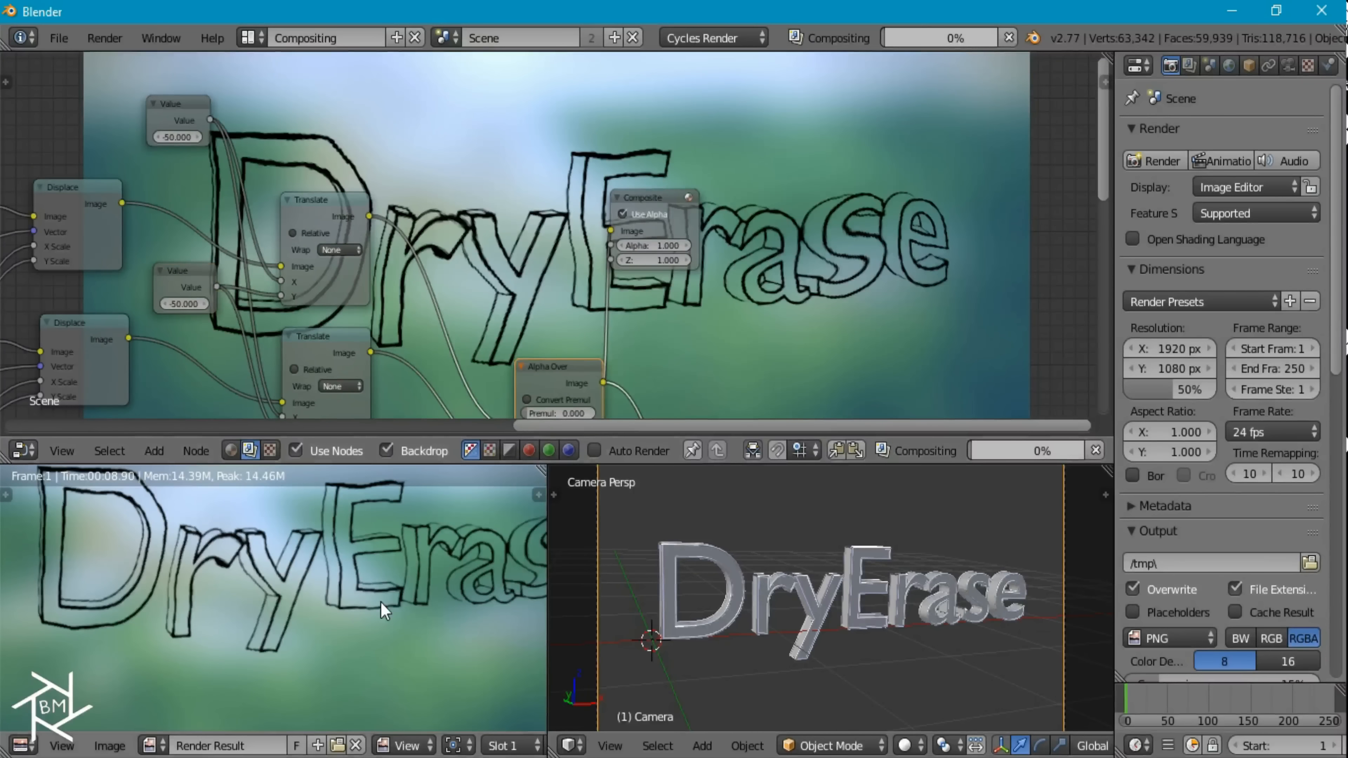
key("shift+space")
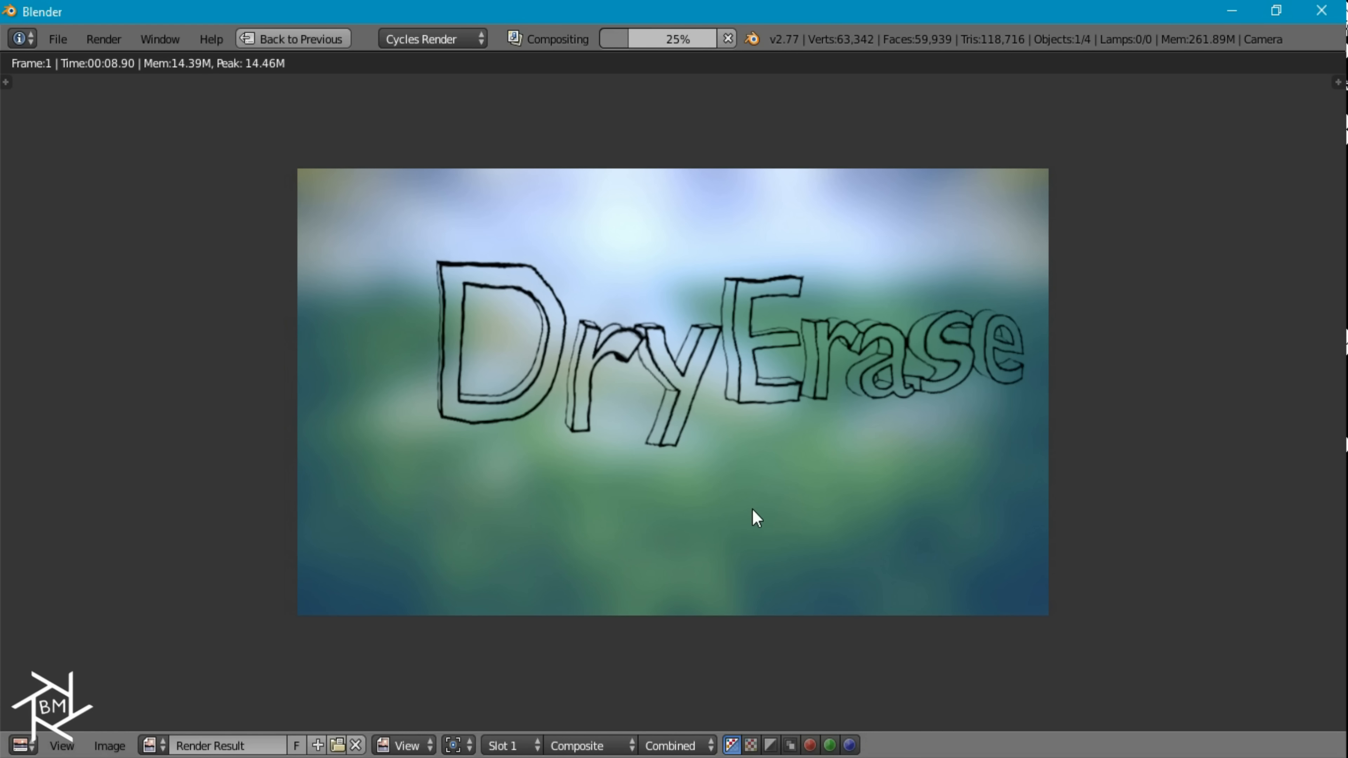
scroll(752, 513, "up", 1)
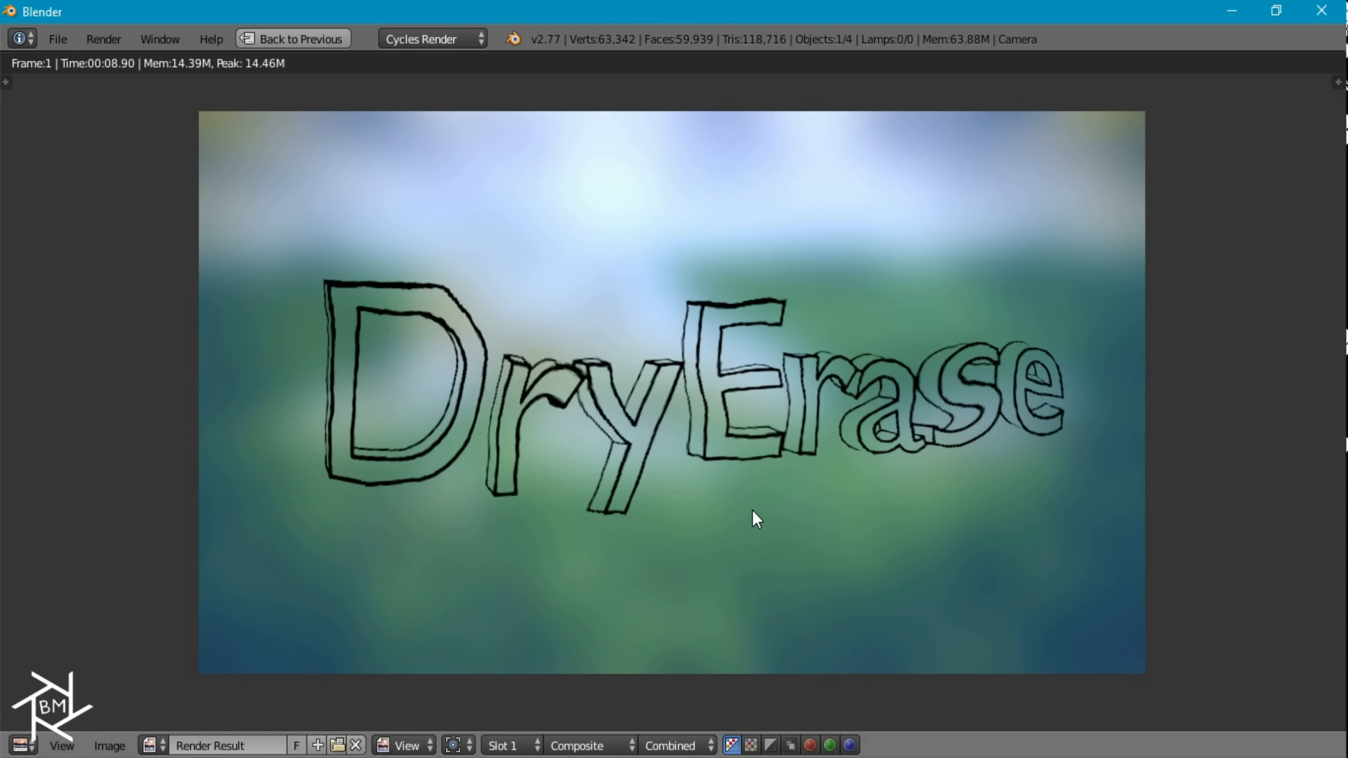